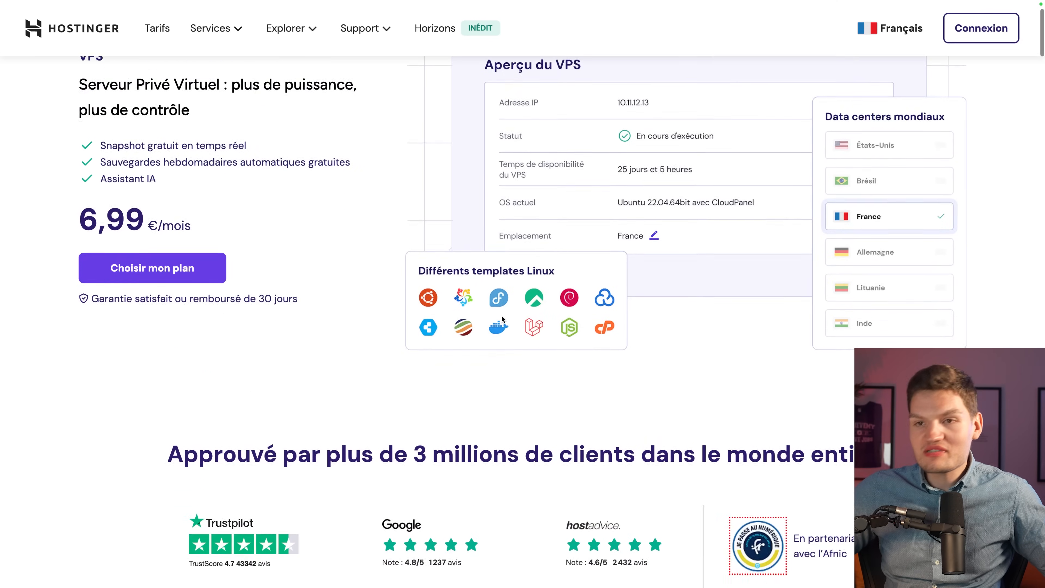
{"action": "scroll", "coordinate": [503, 316], "scroll_direction": "down", "scroll_amount": 4}
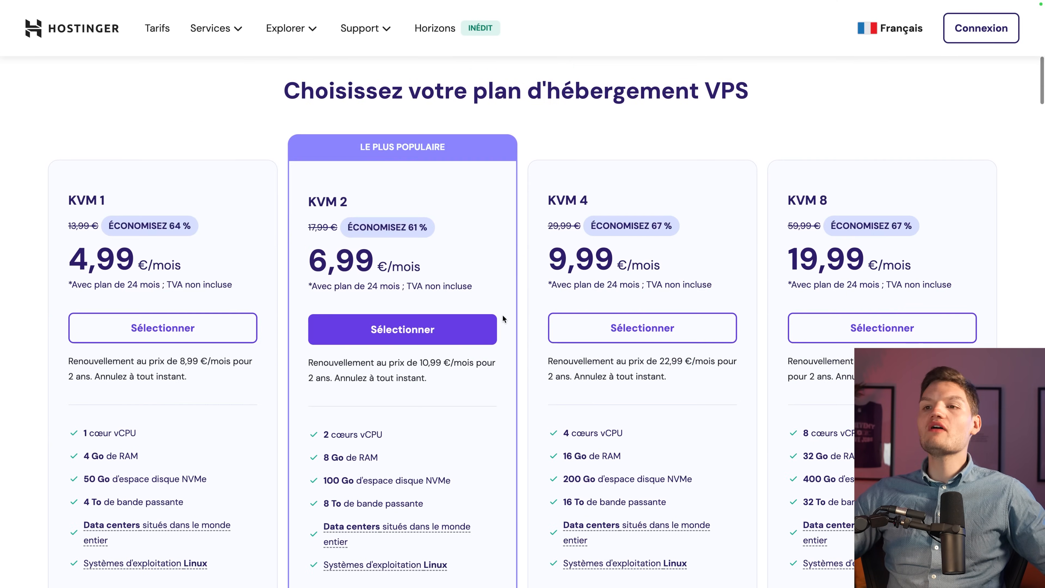
Scroll down Hostinger's VPS page to the KVM 1 to KVM 8 pricing cards.
{"action": "left_click_drag", "start_coordinate": [542, 77], "coordinate": [775, 72]}
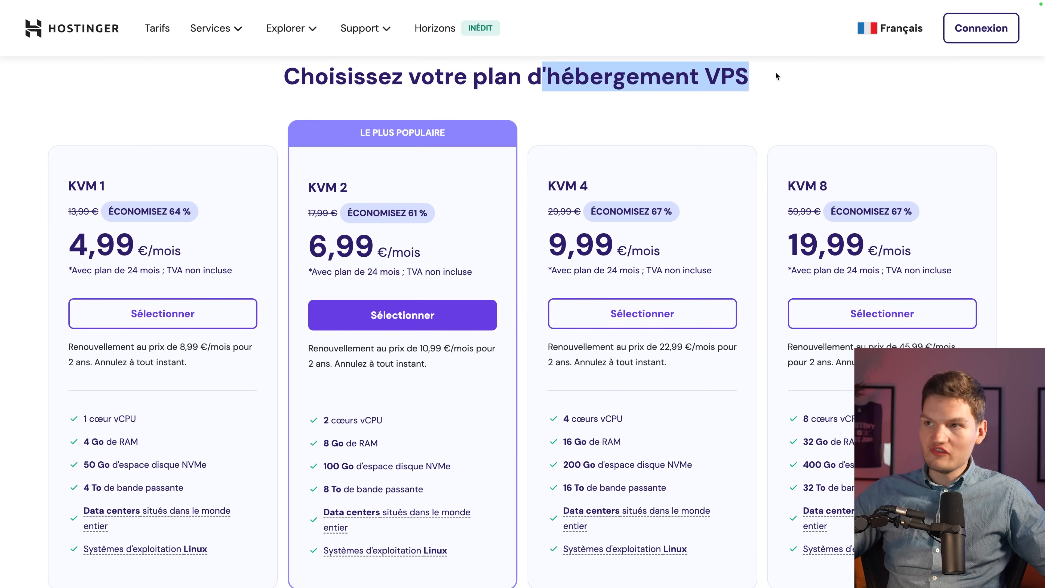
{"action": "left_click", "coordinate": [817, 75]}
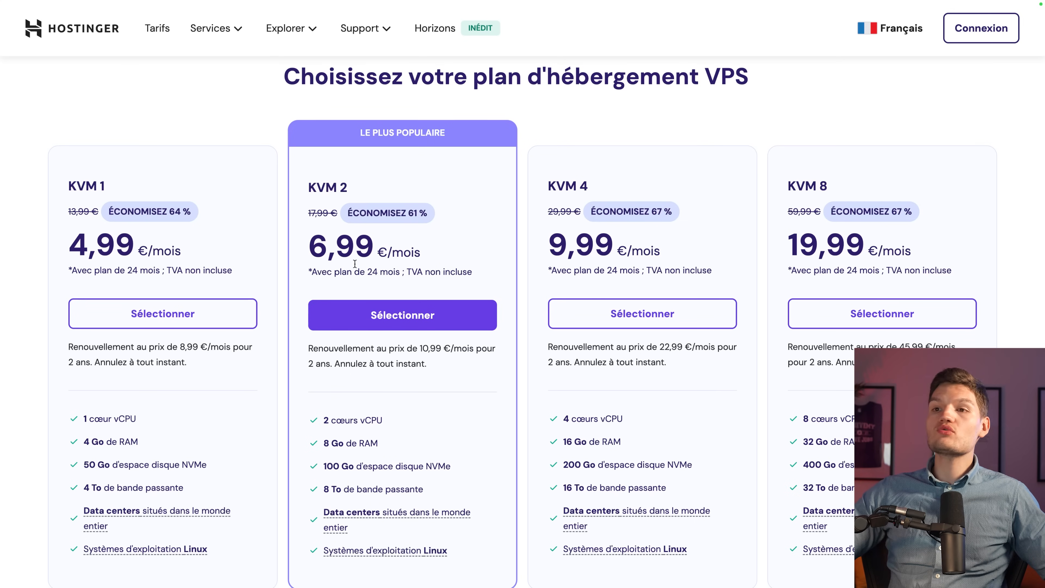
{"action": "scroll", "coordinate": [521, 193], "scroll_direction": "down", "scroll_amount": 1}
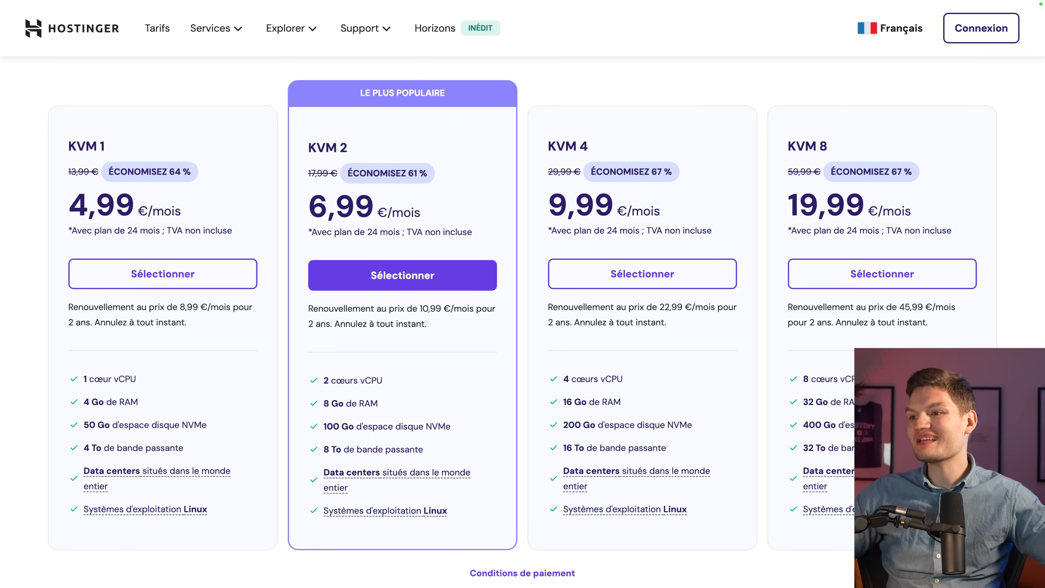
{"action": "mouse_move", "coordinate": [77, 363]}
{"action": "left_mouse_down"}
{"action": "mouse_move", "coordinate": [142, 396]}
{"action": "mouse_move", "coordinate": [146, 387]}
{"action": "left_mouse_up"}
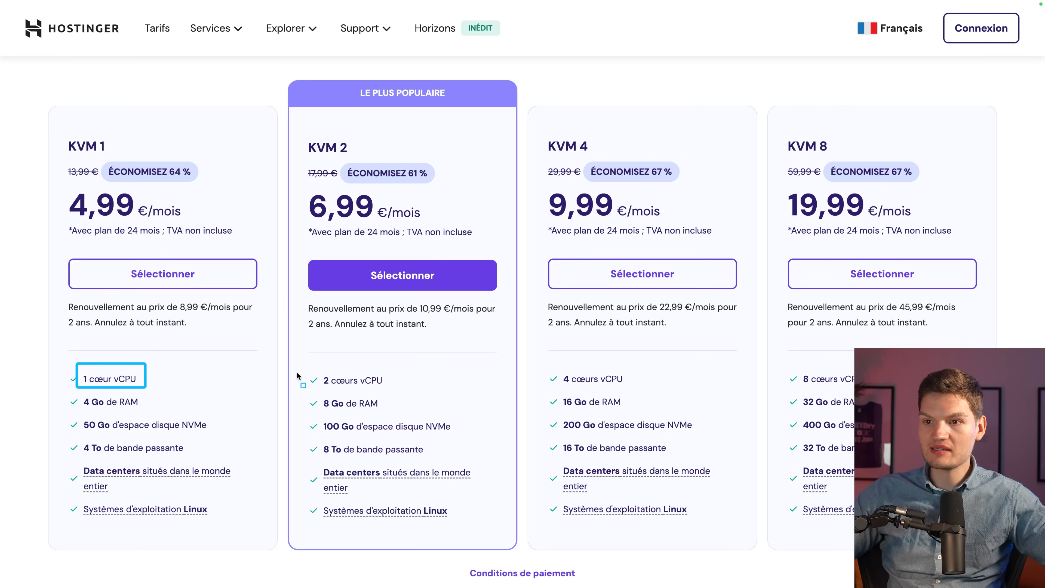
{"action": "left_click_drag", "start_coordinate": [319, 366], "coordinate": [391, 389]}
{"action": "mouse_move", "coordinate": [559, 364]}
{"action": "left_mouse_down"}
{"action": "mouse_move", "coordinate": [642, 397]}
{"action": "mouse_move", "coordinate": [635, 389]}
{"action": "left_mouse_up"}
{"action": "left_click_drag", "start_coordinate": [802, 365], "coordinate": [854, 390]}
{"action": "left_click_drag", "start_coordinate": [137, 413], "coordinate": [101, 407]}
{"action": "left_click_drag", "start_coordinate": [430, 413], "coordinate": [392, 409]}
{"action": "left_click_drag", "start_coordinate": [698, 396], "coordinate": [642, 399]}
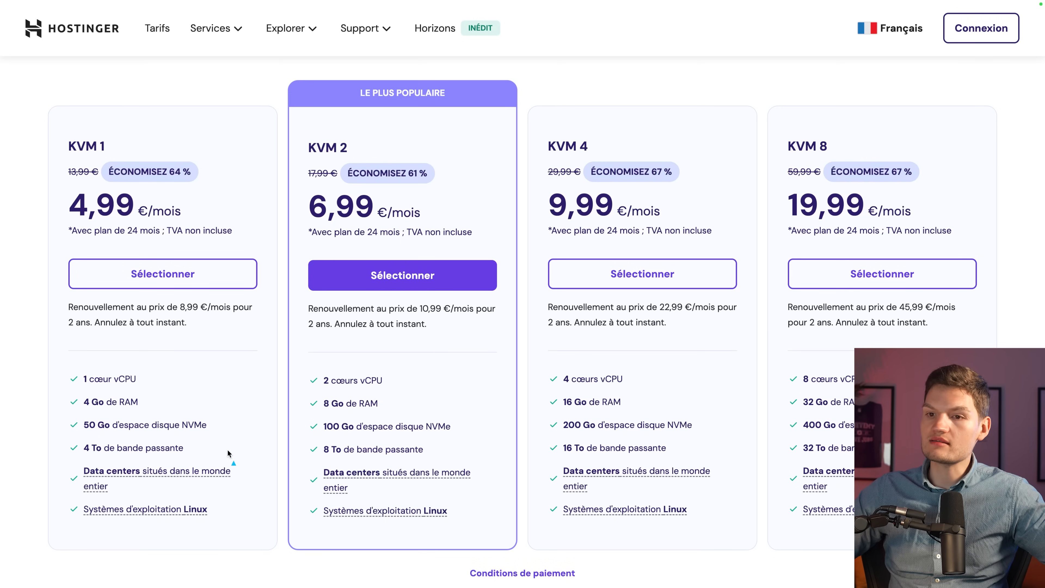
{"action": "left_click_drag", "start_coordinate": [297, 127], "coordinate": [492, 246]}
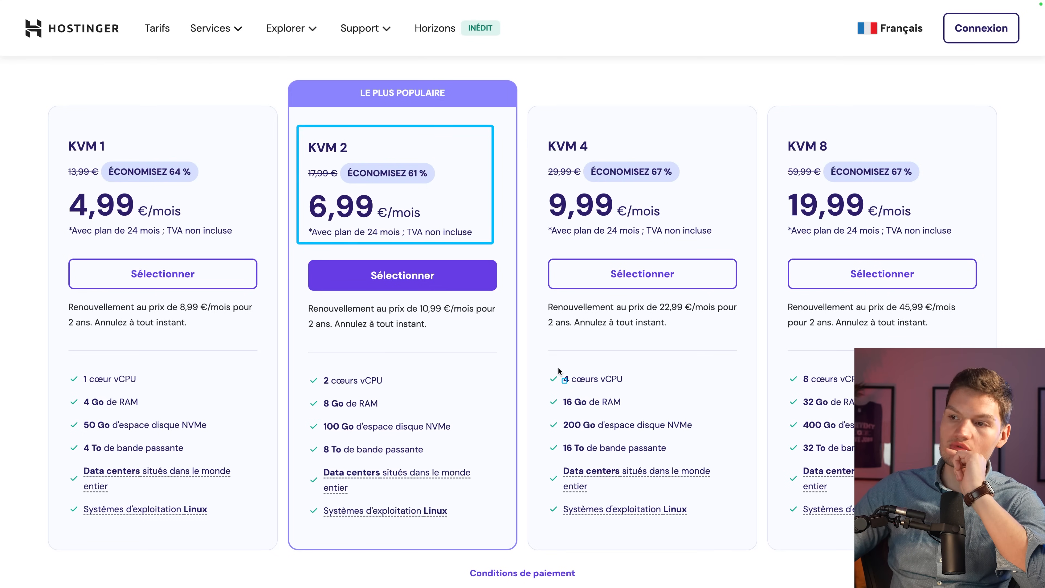
{"action": "left_click_drag", "start_coordinate": [559, 369], "coordinate": [634, 393]}
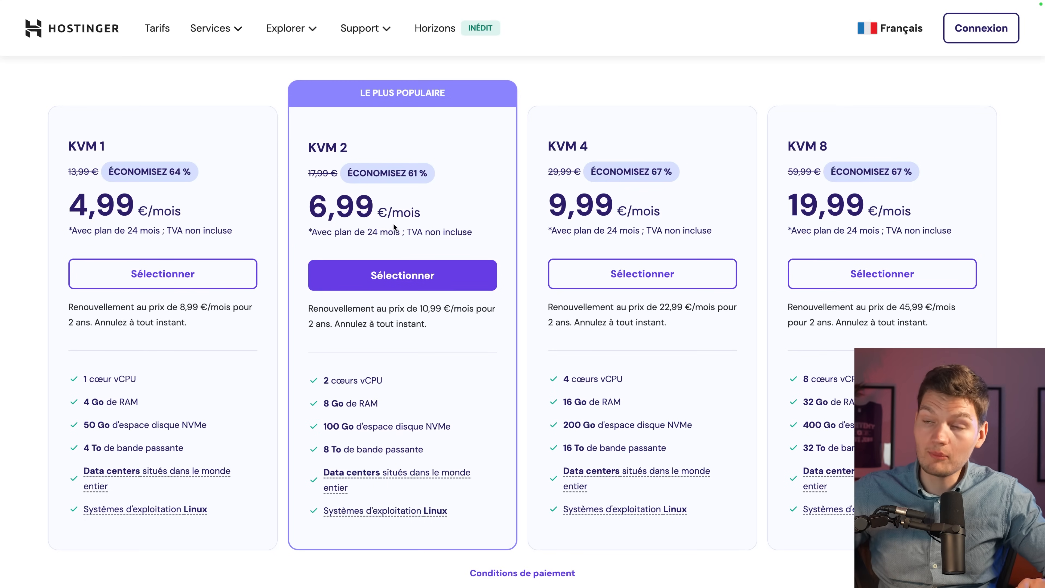
{"action": "left_click", "coordinate": [410, 281]}
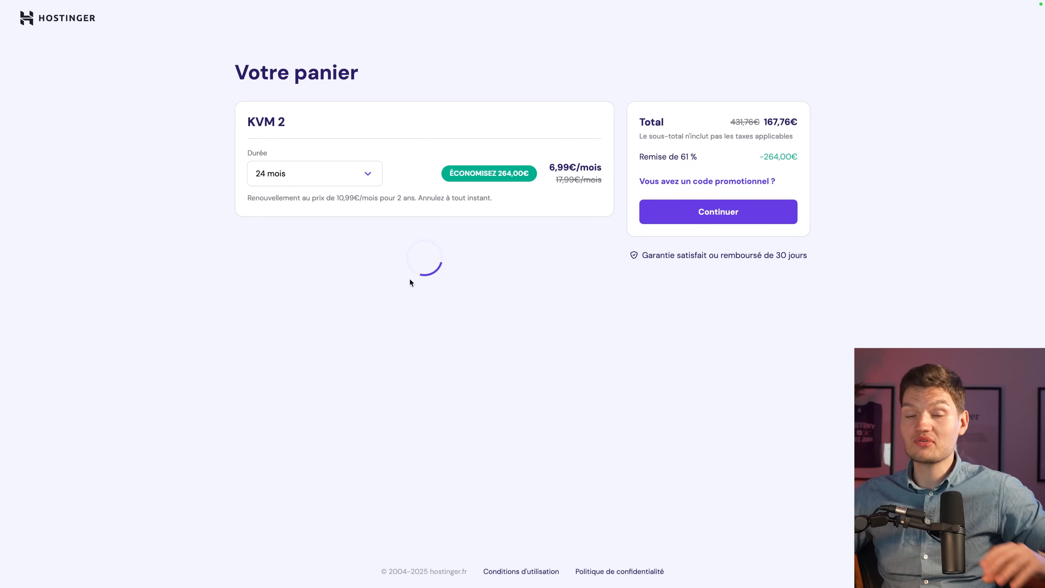
Try a 1-month duration for KVM 2 and check its 8,99€/mois and crossed-out 17,99€/mois prices.
{"action": "left_click", "coordinate": [264, 175]}
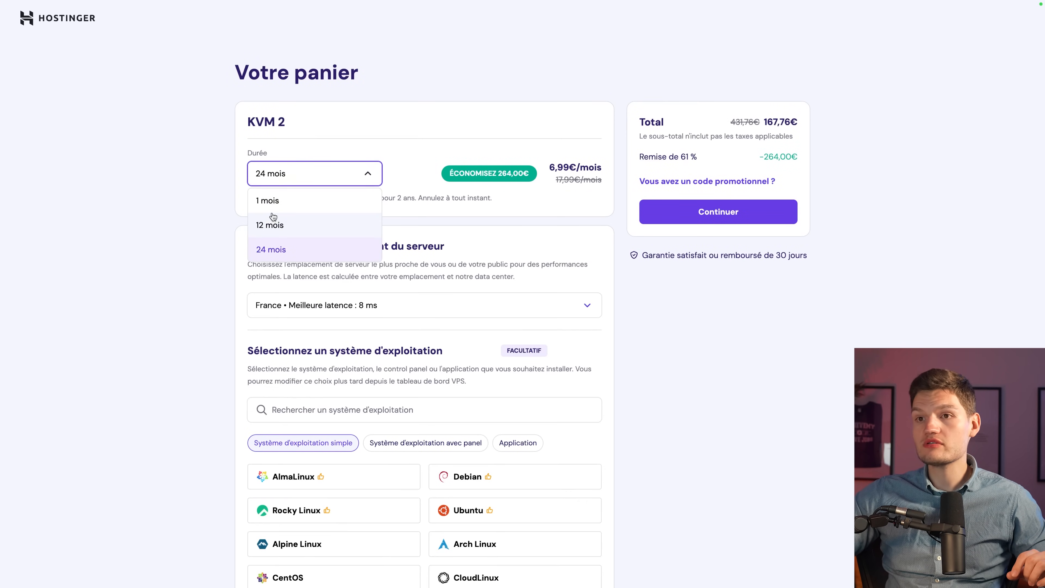
{"action": "left_click", "coordinate": [265, 201]}
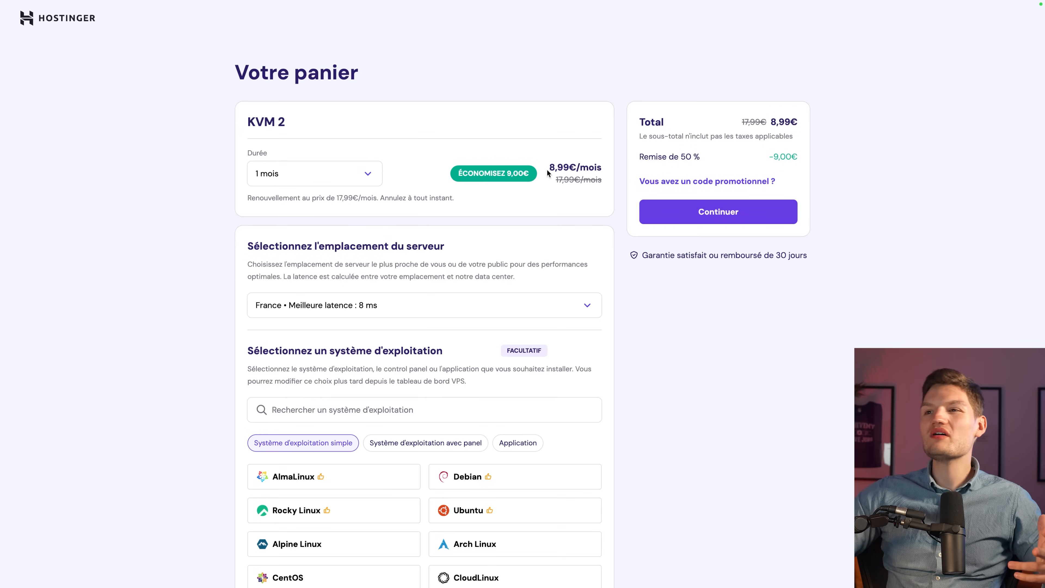
{"action": "left_click_drag", "start_coordinate": [549, 168], "coordinate": [612, 167]}
{"action": "left_click", "coordinate": [568, 203]}
{"action": "left_click_drag", "start_coordinate": [554, 181], "coordinate": [601, 181]}
{"action": "left_click", "coordinate": [566, 204]}
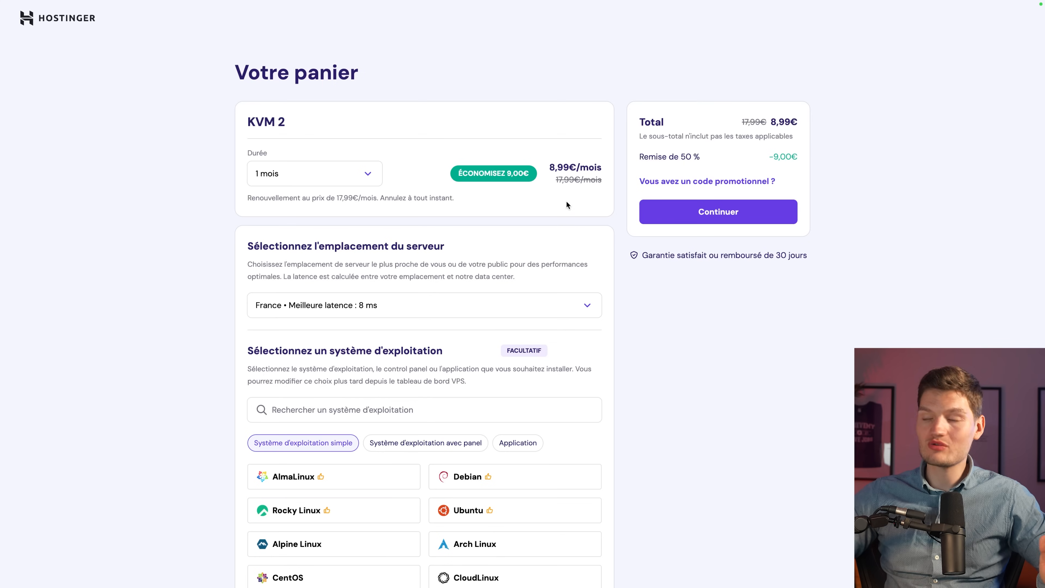
Switch the duration back to 24 months and reveal the promo code entry.
{"action": "left_click", "coordinate": [352, 176]}
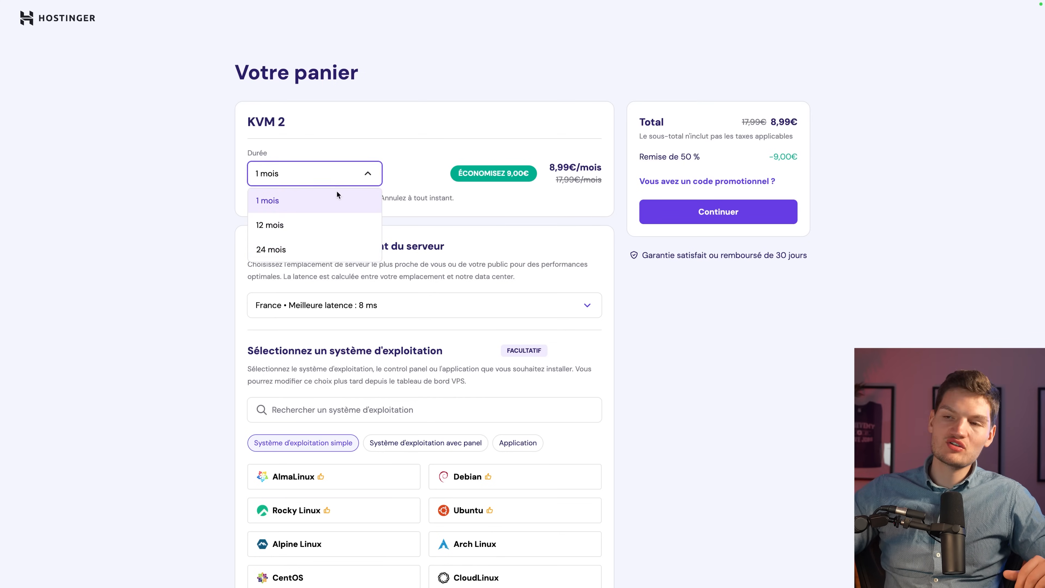
{"action": "left_click", "coordinate": [297, 249]}
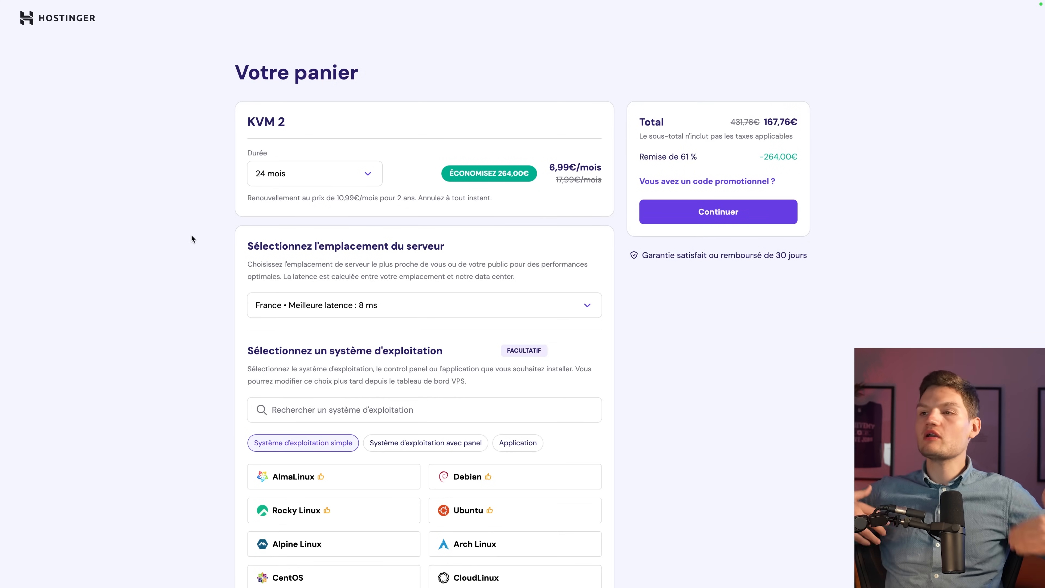
{"action": "left_click", "coordinate": [707, 181]}
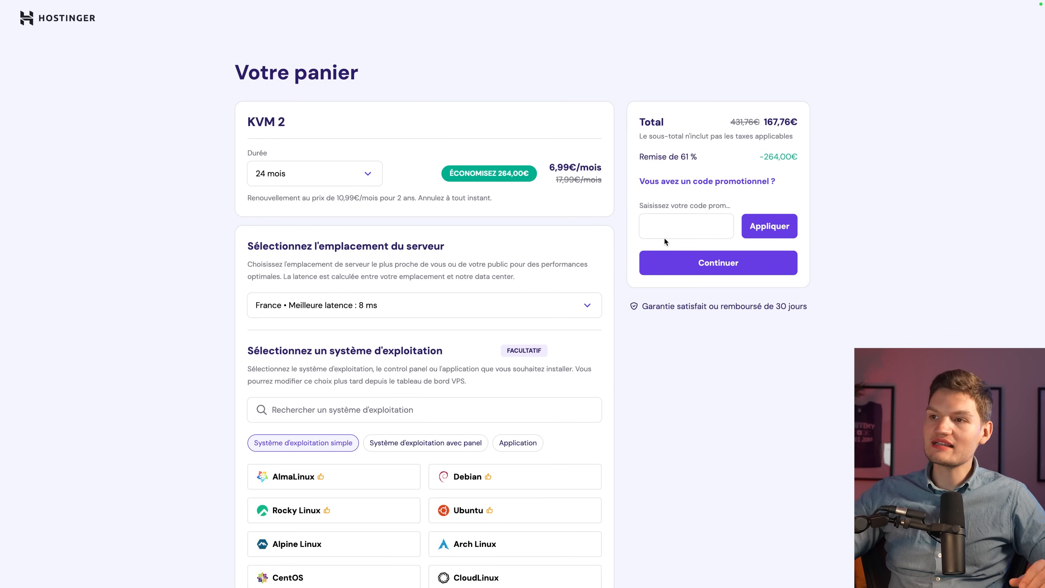
Apply promo code BELIEVEMY for an extra 10% off, bringing the total to 150,98 €.
{"action": "left_click", "coordinate": [669, 230]}
{"action": "type", "text": "BELIEVEMY"}
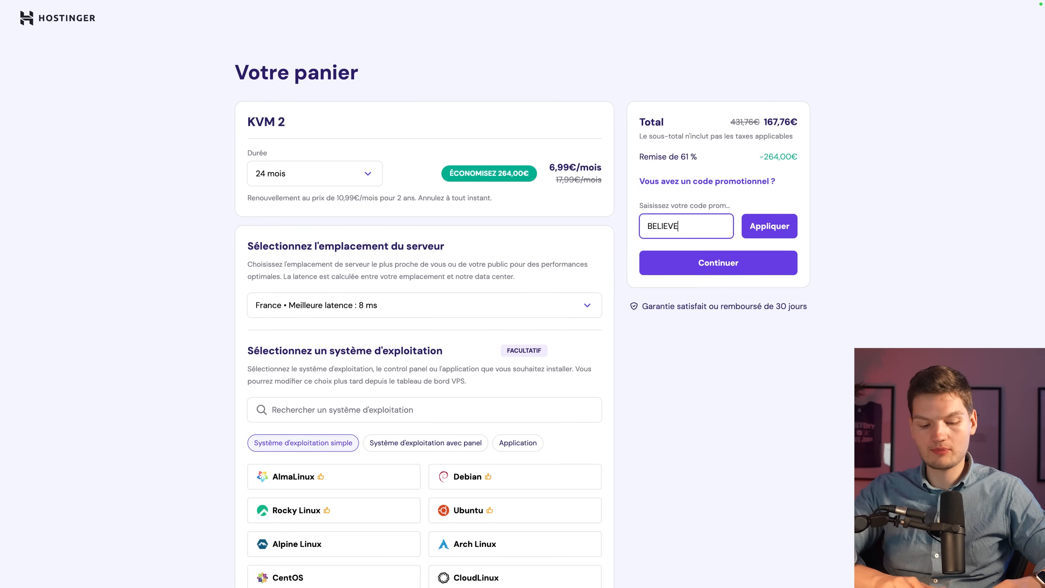
{"action": "left_click", "coordinate": [776, 221]}
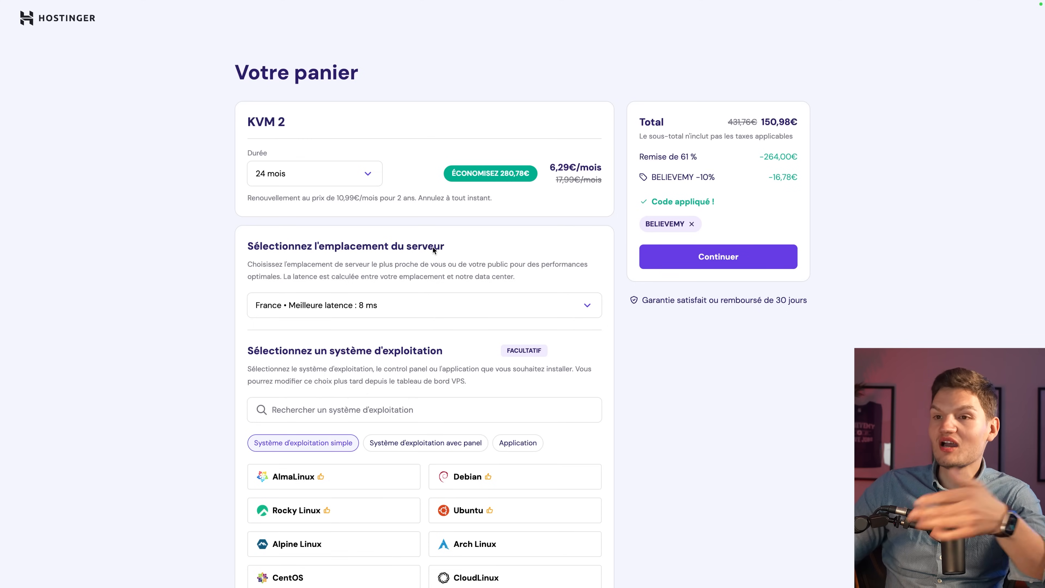
{"action": "left_click", "coordinate": [447, 299]}
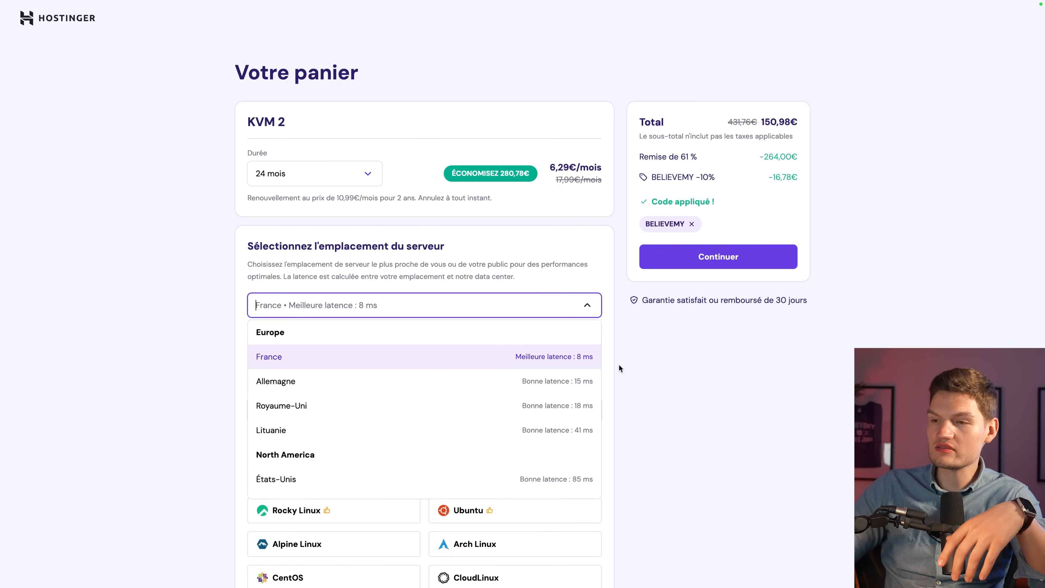
Keep France as the server location, review the OS options, and proceed to checkout.
{"action": "scroll", "coordinate": [450, 453], "scroll_direction": "down", "scroll_amount": 2}
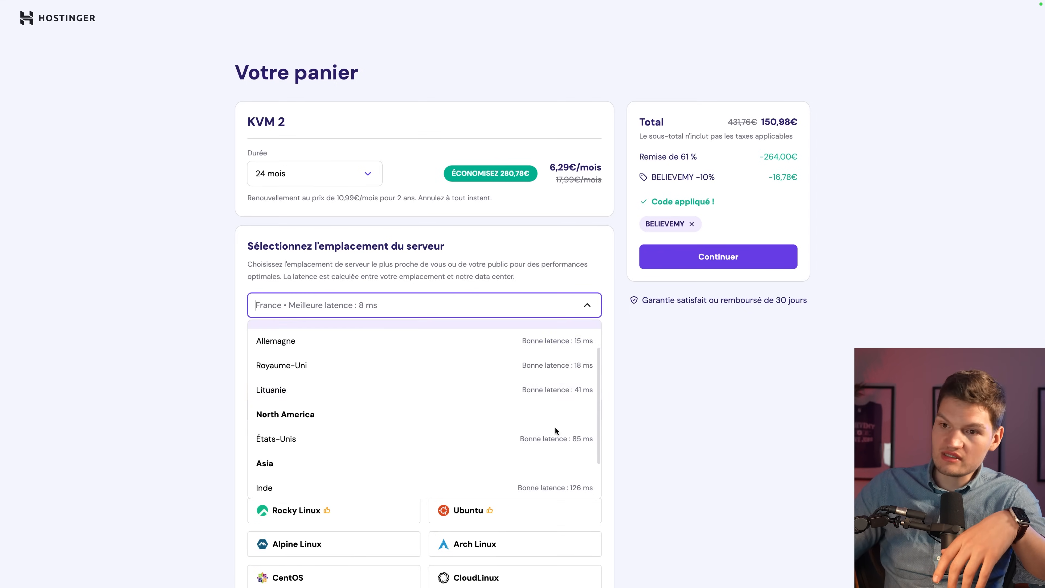
{"action": "scroll", "coordinate": [401, 452], "scroll_direction": "down", "scroll_amount": 3}
{"action": "scroll", "coordinate": [357, 420], "scroll_direction": "up", "scroll_amount": 3}
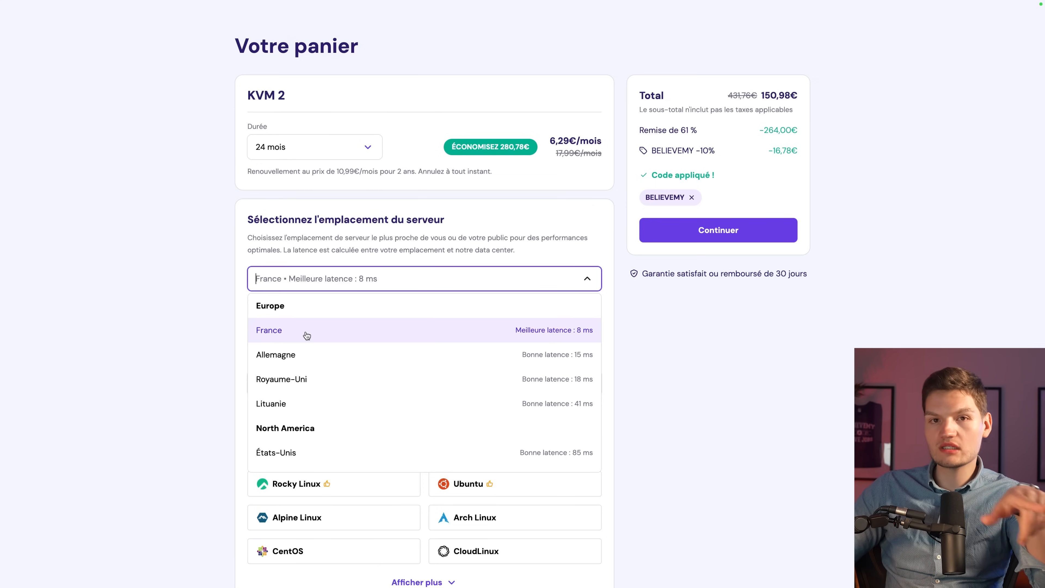
{"action": "left_click", "coordinate": [306, 336]}
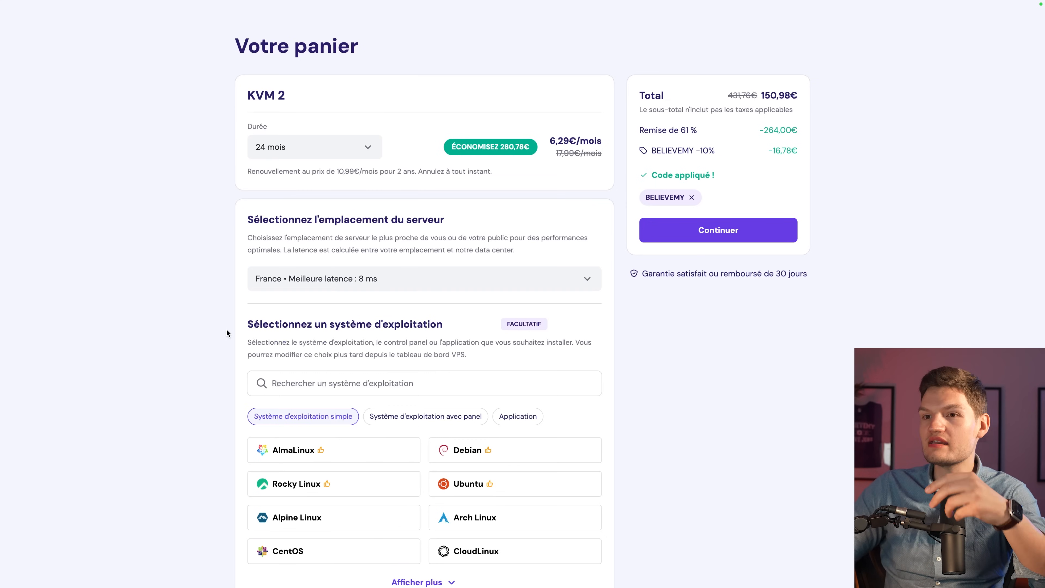
{"action": "scroll", "coordinate": [207, 333], "scroll_direction": "down", "scroll_amount": 1}
{"action": "scroll", "coordinate": [648, 297], "scroll_direction": "down", "scroll_amount": 1}
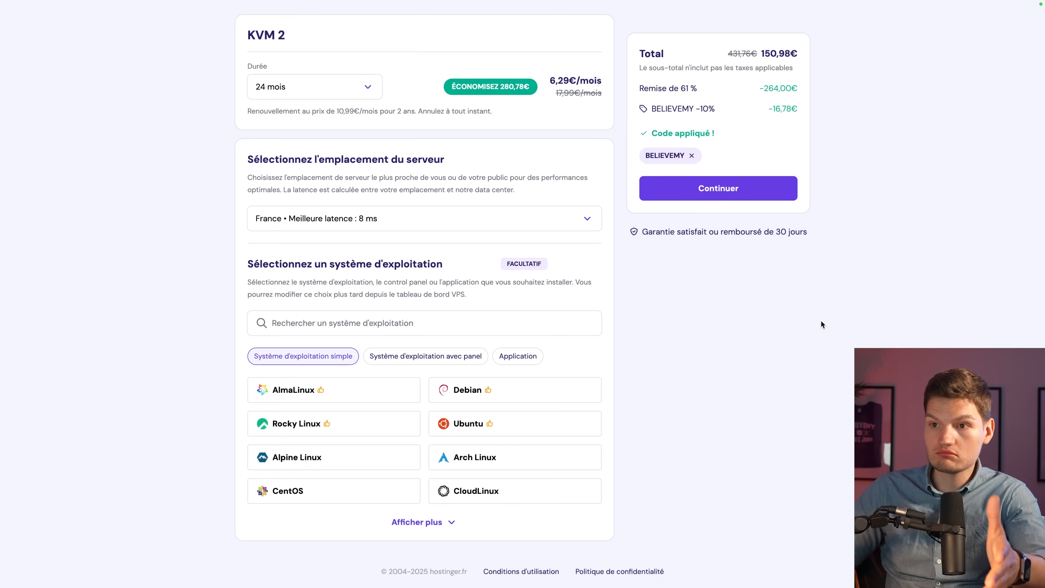
{"action": "scroll", "coordinate": [820, 322], "scroll_direction": "up", "scroll_amount": 3}
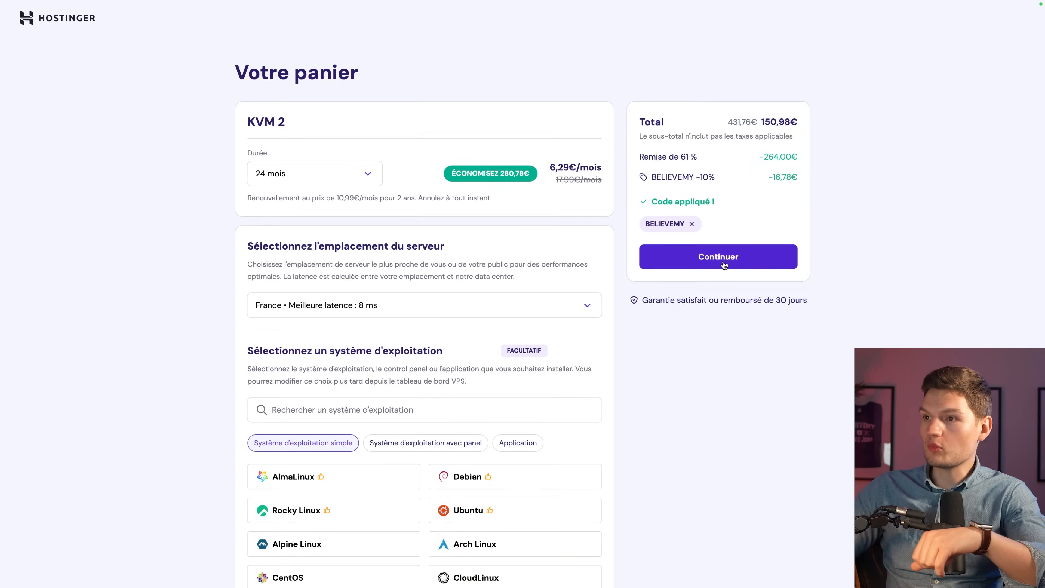
{"action": "left_click", "coordinate": [724, 263]}
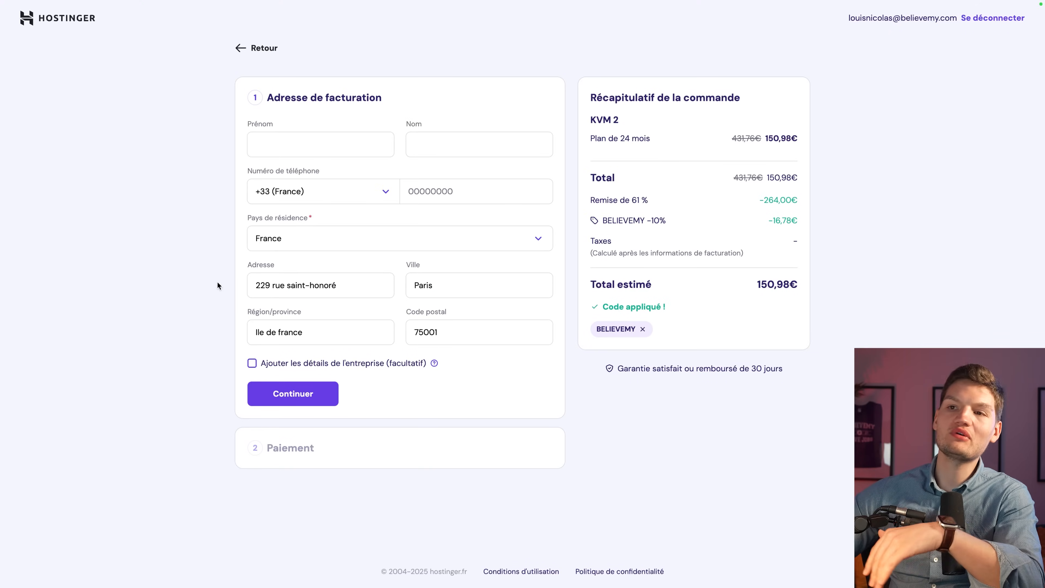
Enter the customer's first and last name in the billing form, leaving the phone blank.
{"action": "left_click", "coordinate": [299, 141]}
{"action": "key", "text": "ctrl+a"}
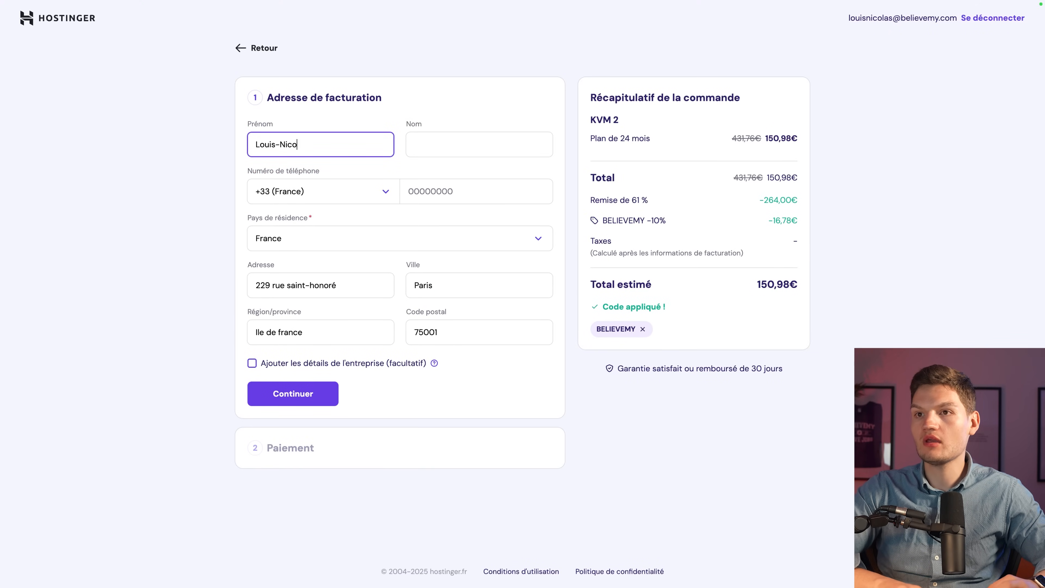
{"action": "key", "text": "Tab"}
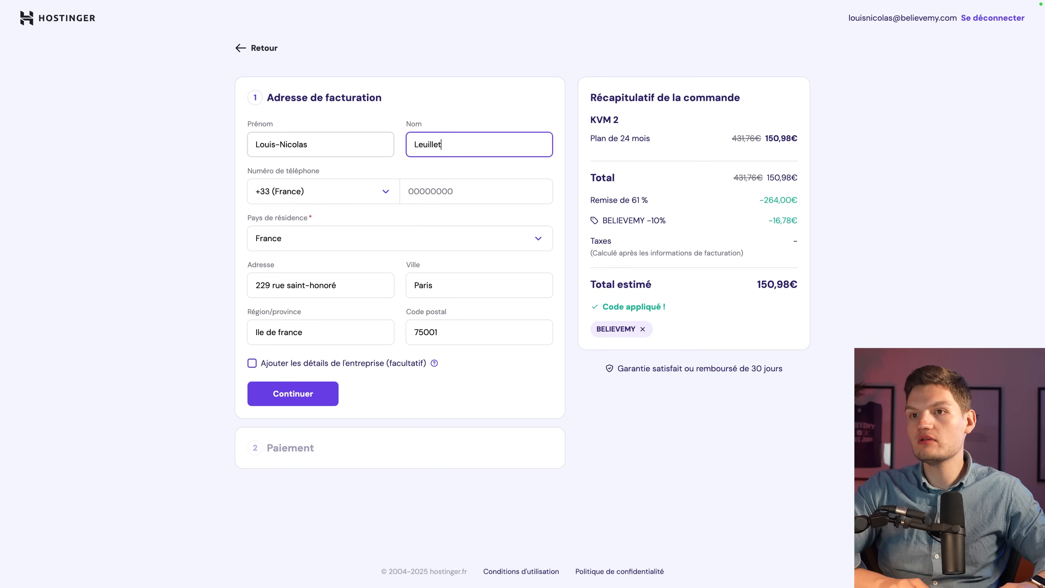
{"action": "key", "text": "Tab"}
{"action": "key", "text": "Tab"}
{"action": "left_click", "coordinate": [236, 193]}
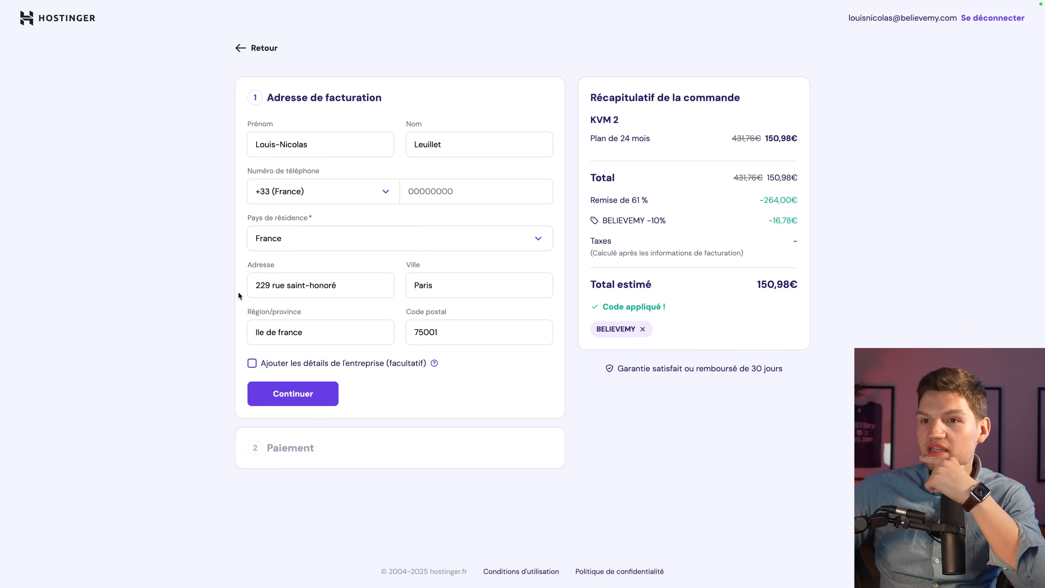
Add company name Believemy, skip the VAT number, and submit the billing address.
{"action": "left_click", "coordinate": [394, 366]}
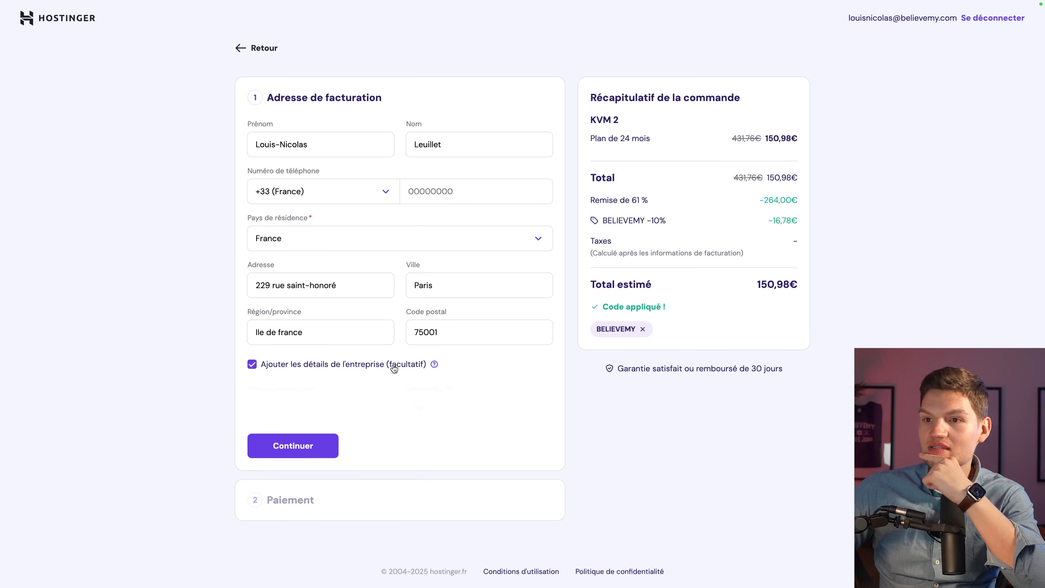
{"action": "left_click", "coordinate": [354, 403]}
{"action": "type", "text": "Believemy"}
{"action": "key", "text": "Tab"}
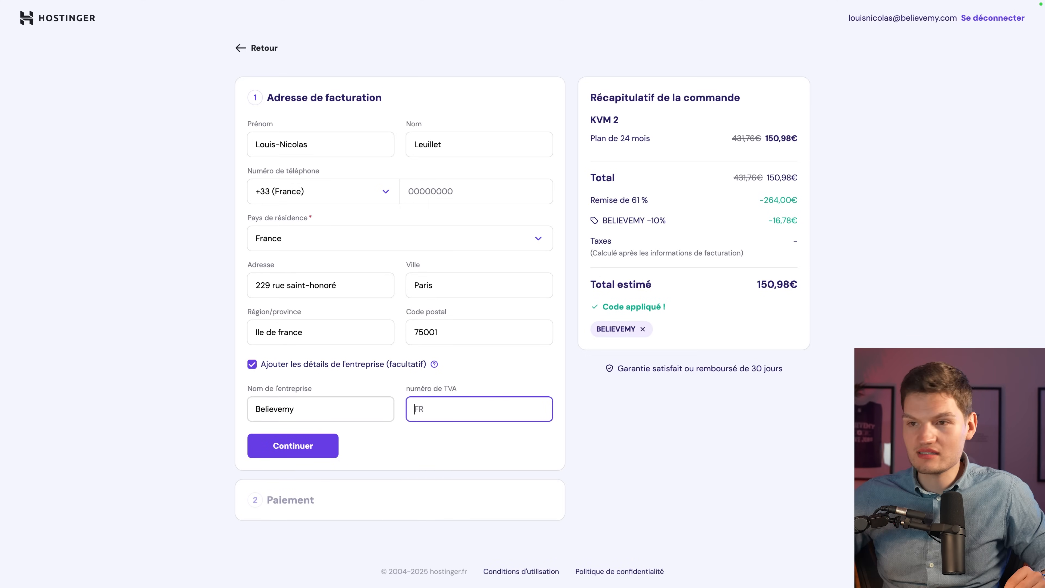
{"action": "left_click", "coordinate": [182, 416]}
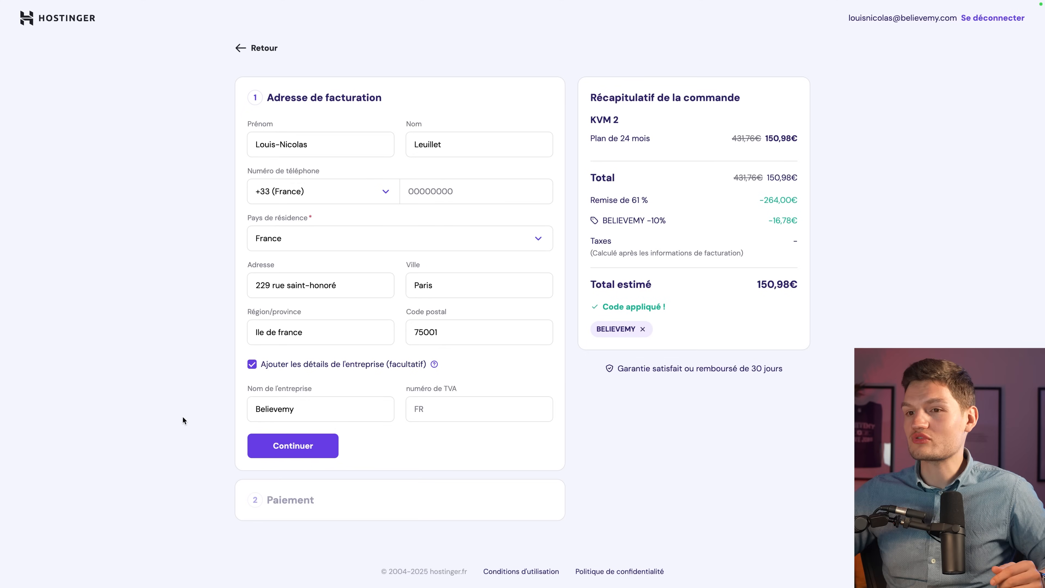
{"action": "left_click", "coordinate": [308, 455]}
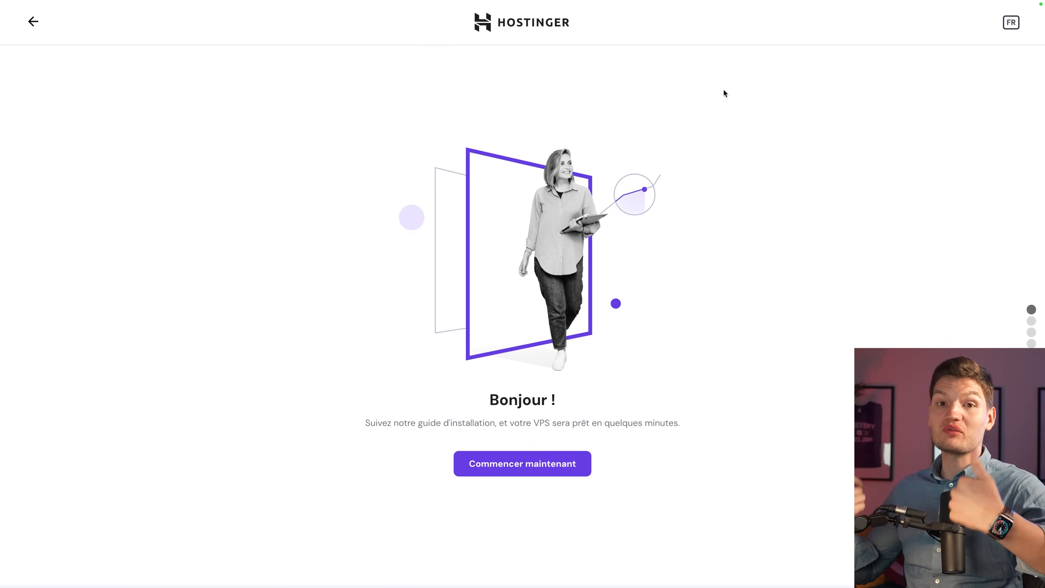
Zoom the page in and start the VPS installation guide with 'Commencer maintenant'.
{"action": "key", "text": "super+plus"}
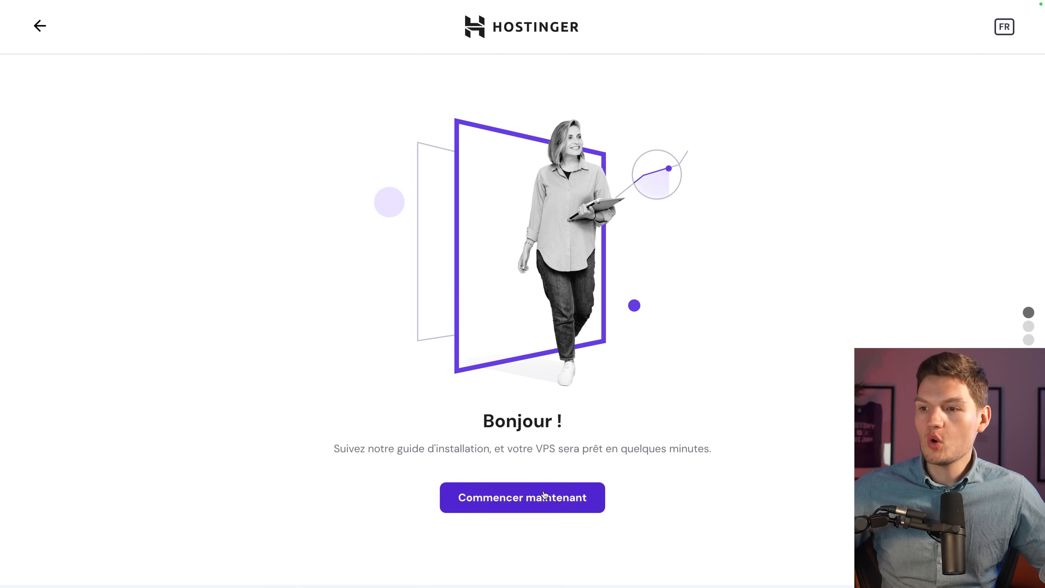
{"action": "left_click", "coordinate": [564, 496]}
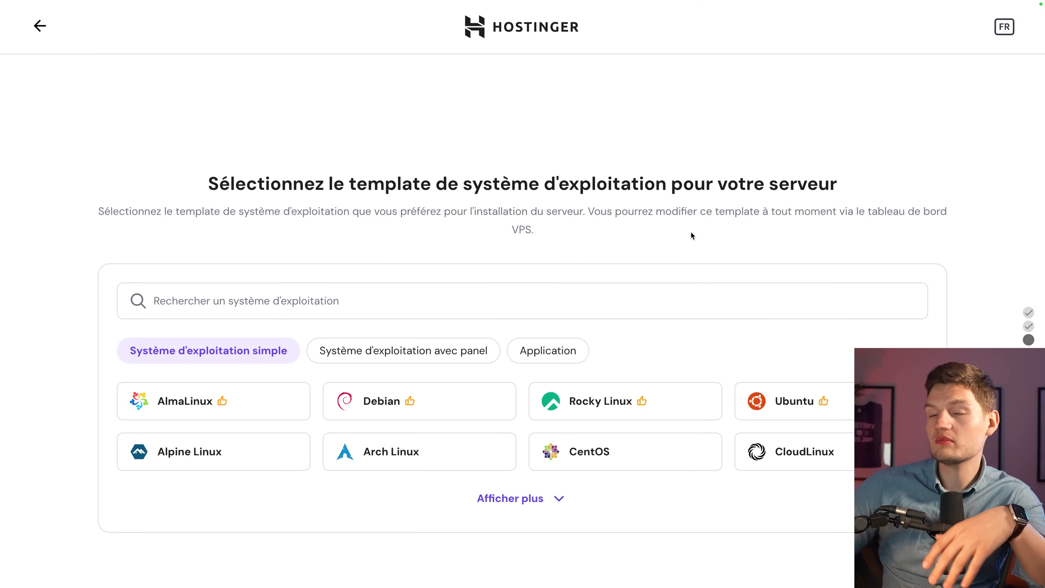
Pick the Debian card and confirm Debian 12 as the server operating system.
{"action": "scroll", "coordinate": [690, 232], "scroll_direction": "down", "scroll_amount": 1}
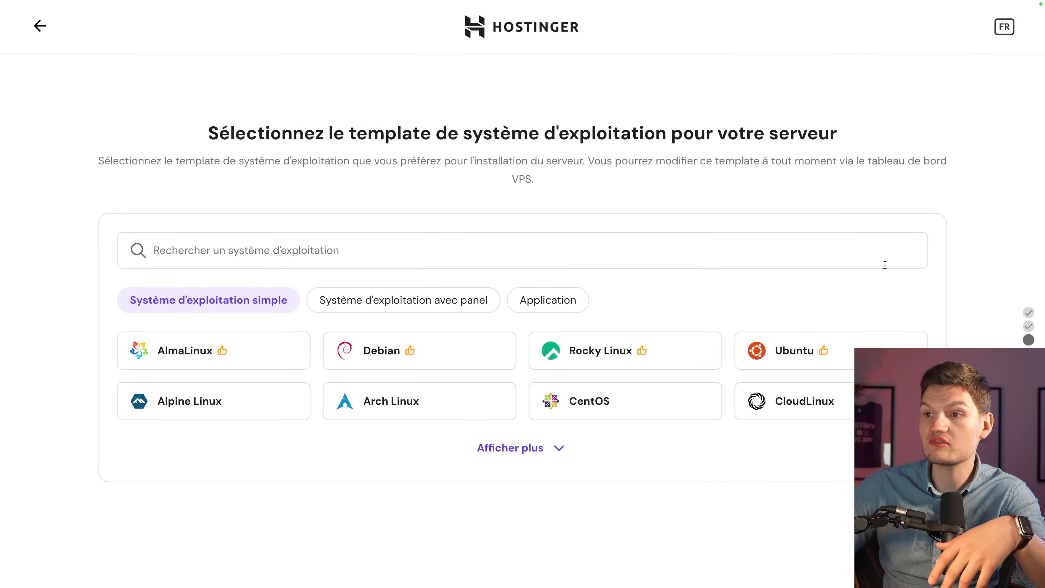
{"action": "scroll", "coordinate": [534, 336], "scroll_direction": "up", "scroll_amount": 1}
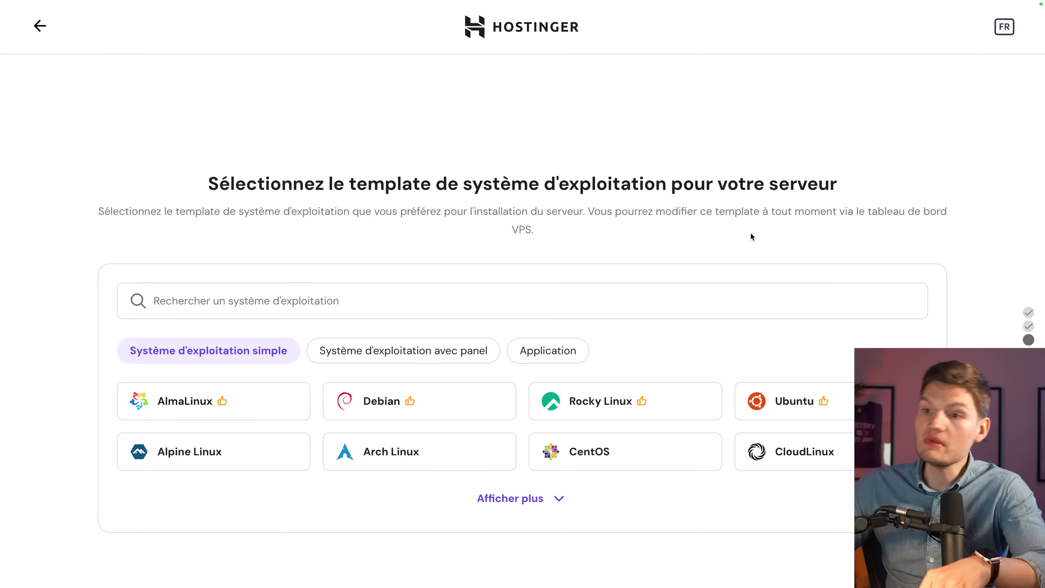
{"action": "left_click", "coordinate": [378, 402]}
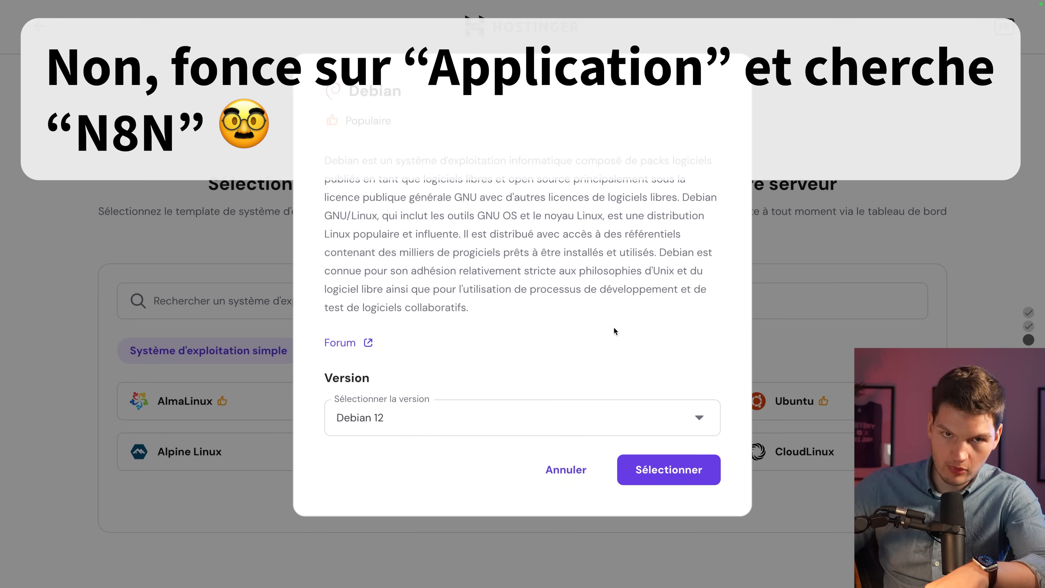
{"action": "left_click", "coordinate": [674, 465]}
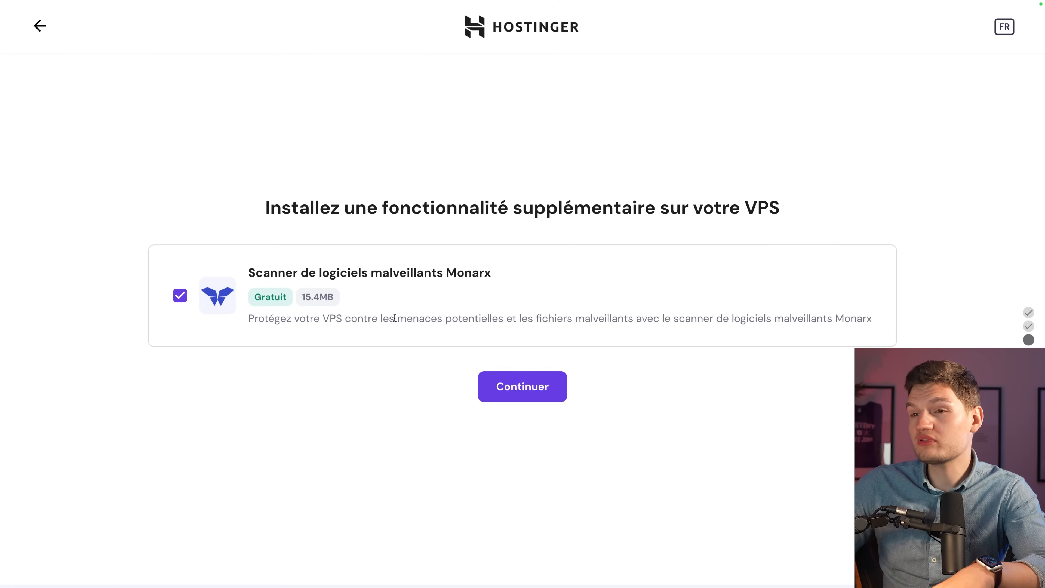
Keep the free Monarx malware scanner included and continue.
{"action": "left_click", "coordinate": [543, 382]}
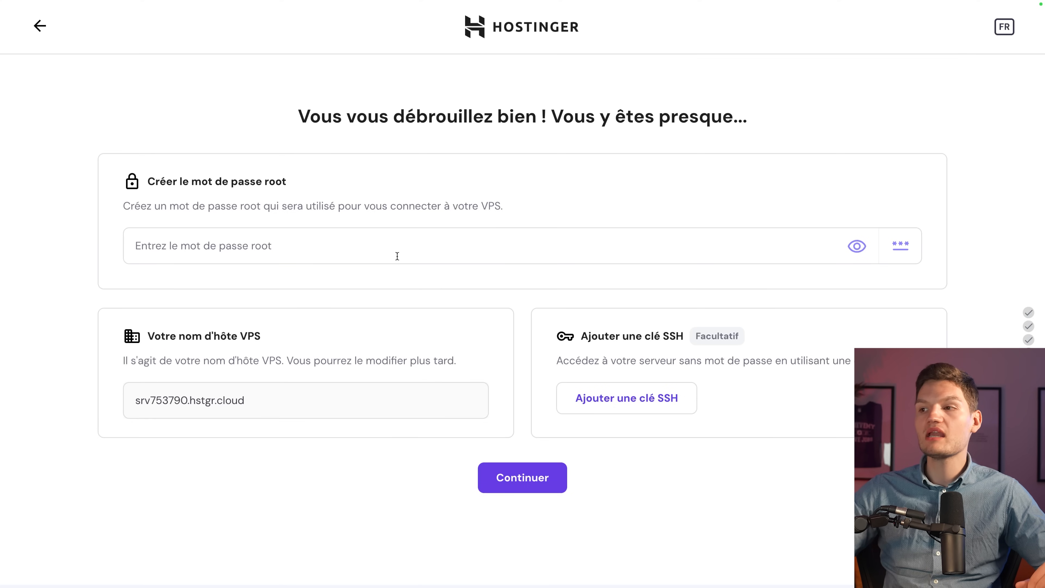
Paste a root password, continue past the hostname step, and finalise the VPS configuration.
{"action": "left_click", "coordinate": [396, 256]}
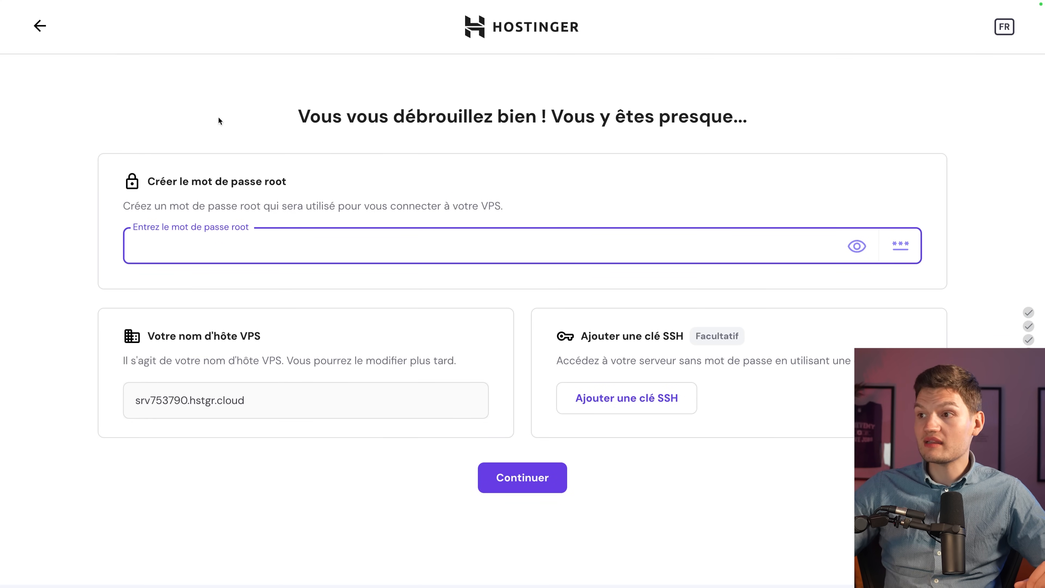
{"action": "key", "text": "ctrl+v"}
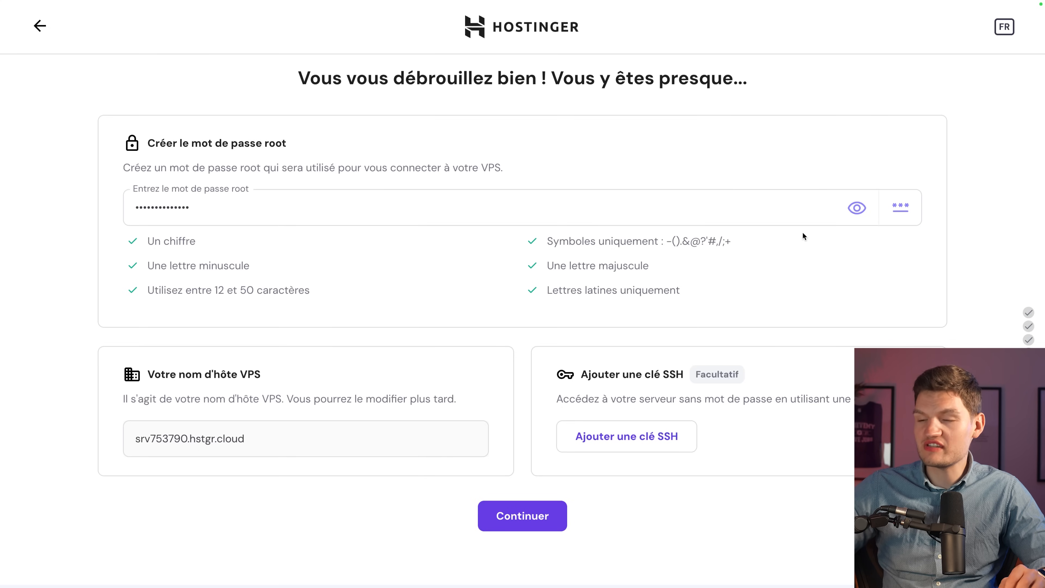
{"action": "left_click", "coordinate": [536, 520]}
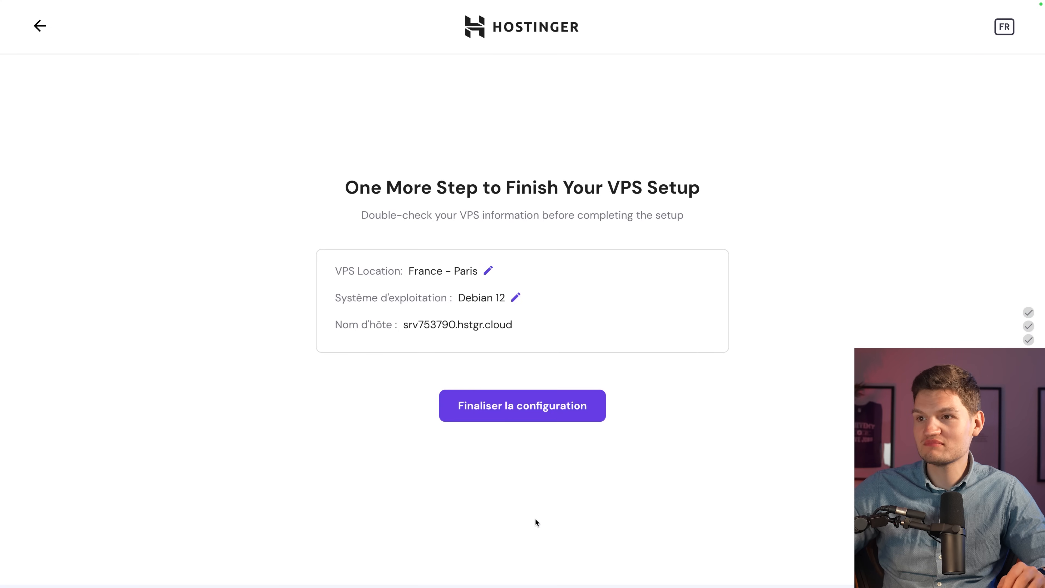
{"action": "left_click", "coordinate": [535, 413]}
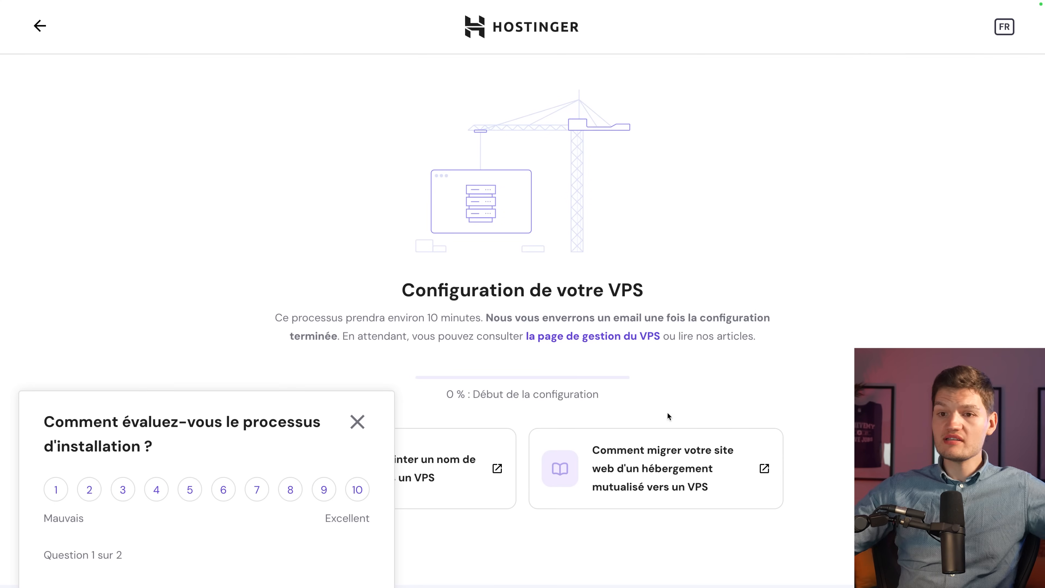
Close the installation rating survey popup.
{"action": "left_click", "coordinate": [357, 421]}
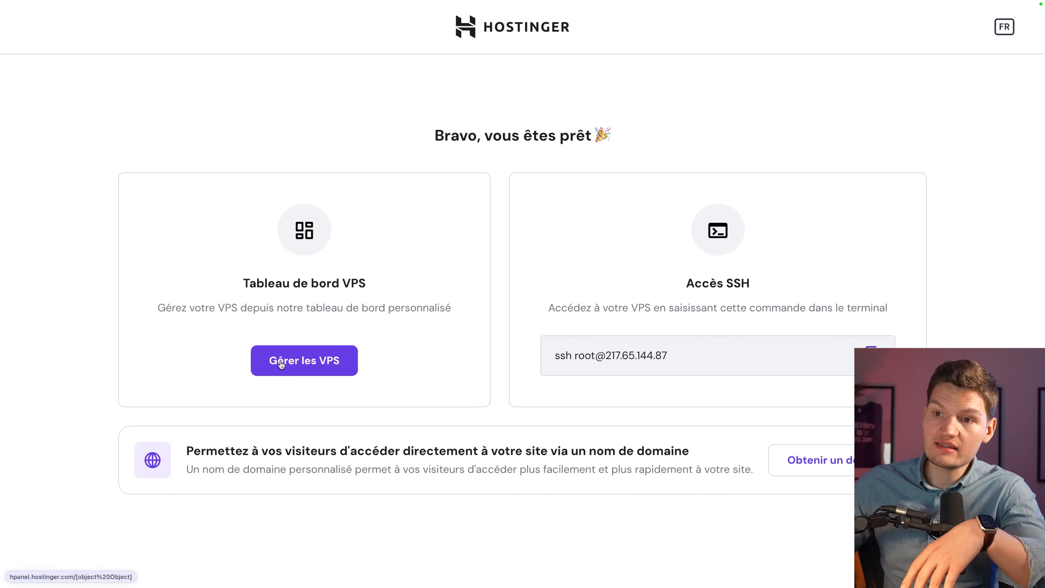
From 'Gérer les VPS', submit the survey as 'Pour une utilisation personnelle' for 'IA et apprentissage automatique'.
{"action": "left_click", "coordinate": [281, 362]}
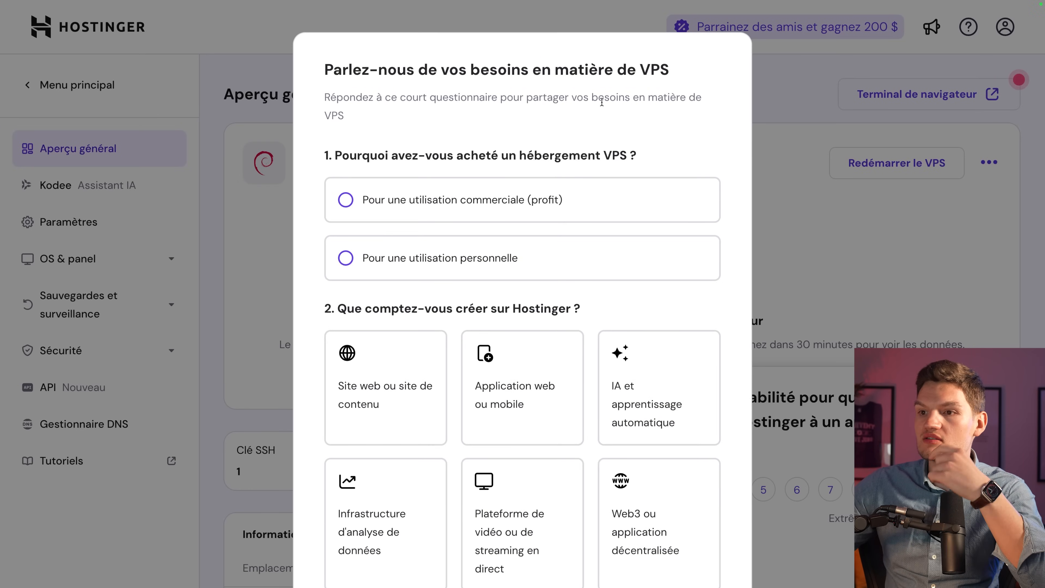
{"action": "left_click", "coordinate": [494, 260]}
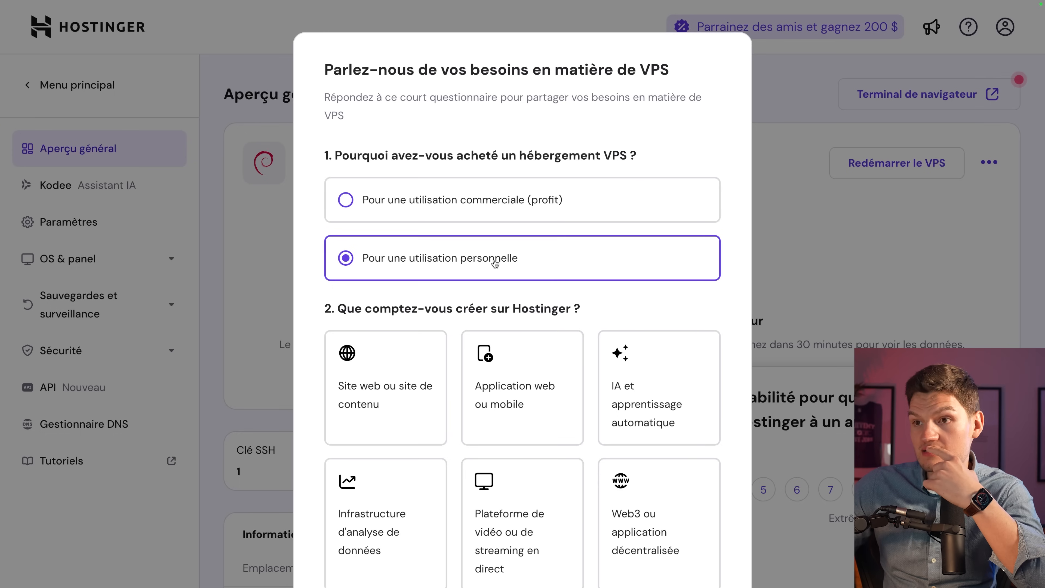
{"action": "scroll", "coordinate": [575, 284], "scroll_direction": "down", "scroll_amount": 4}
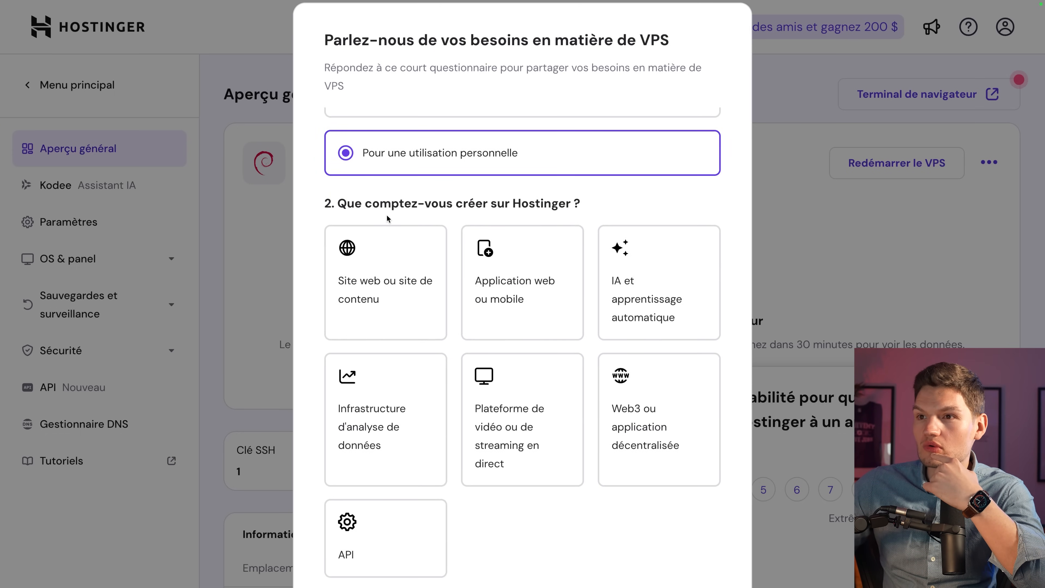
{"action": "scroll", "coordinate": [592, 231], "scroll_direction": "down", "scroll_amount": 2}
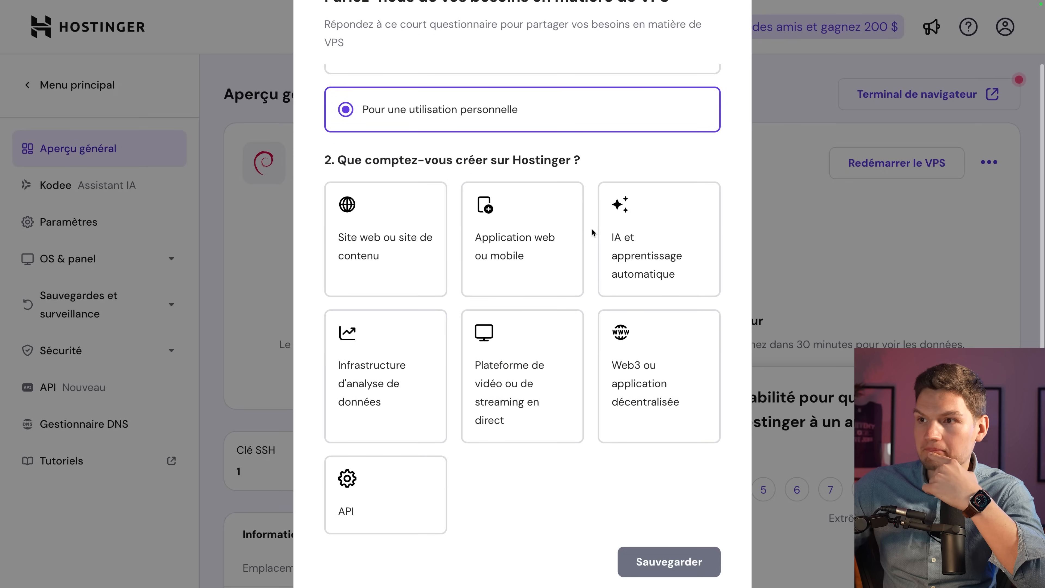
{"action": "scroll", "coordinate": [591, 230], "scroll_direction": "down", "scroll_amount": 1}
{"action": "left_click", "coordinate": [604, 231]}
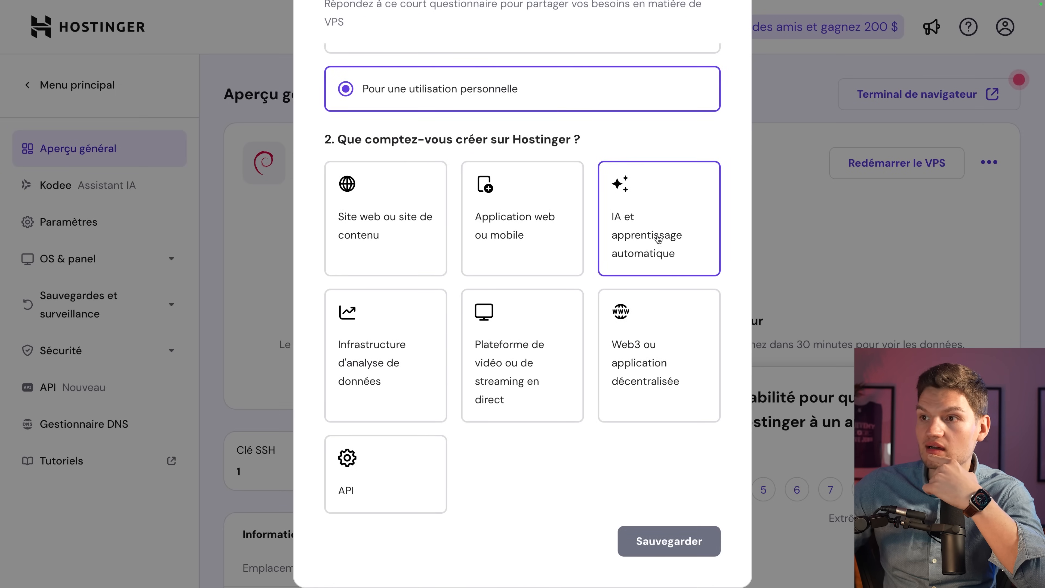
{"action": "left_click", "coordinate": [656, 545]}
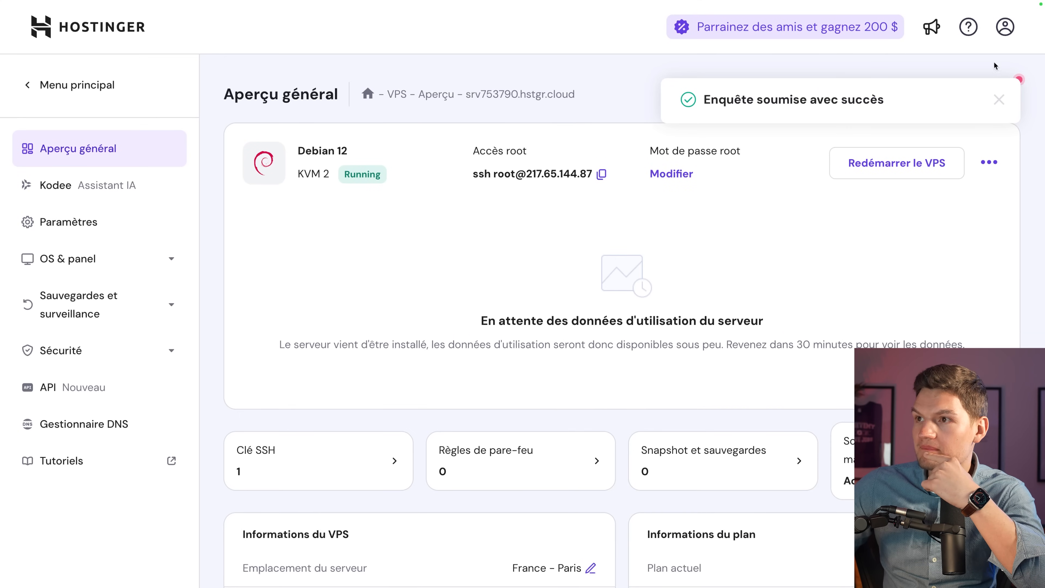
{"action": "left_click", "coordinate": [1000, 102]}
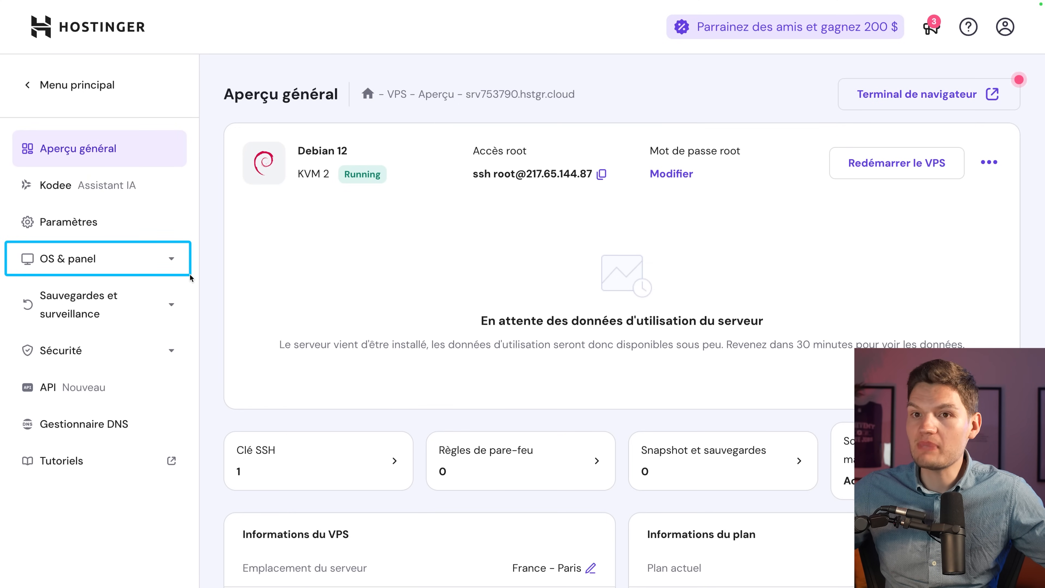
Expand the 'OS & panel' section of the VPS sidebar, dismissing an accidental context menu.
{"action": "left_click", "coordinate": [135, 260]}
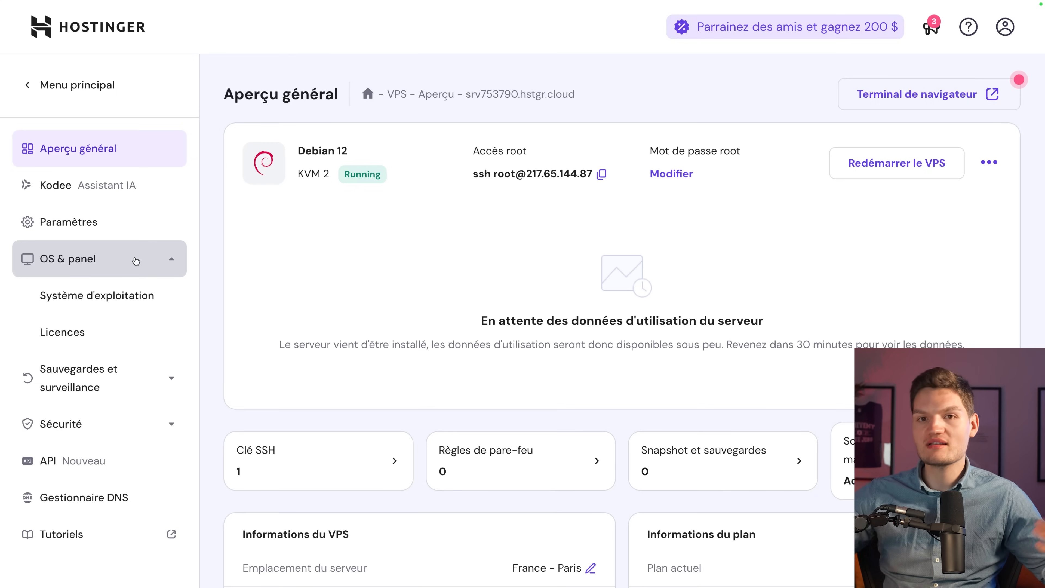
{"action": "right_click", "coordinate": [136, 260]}
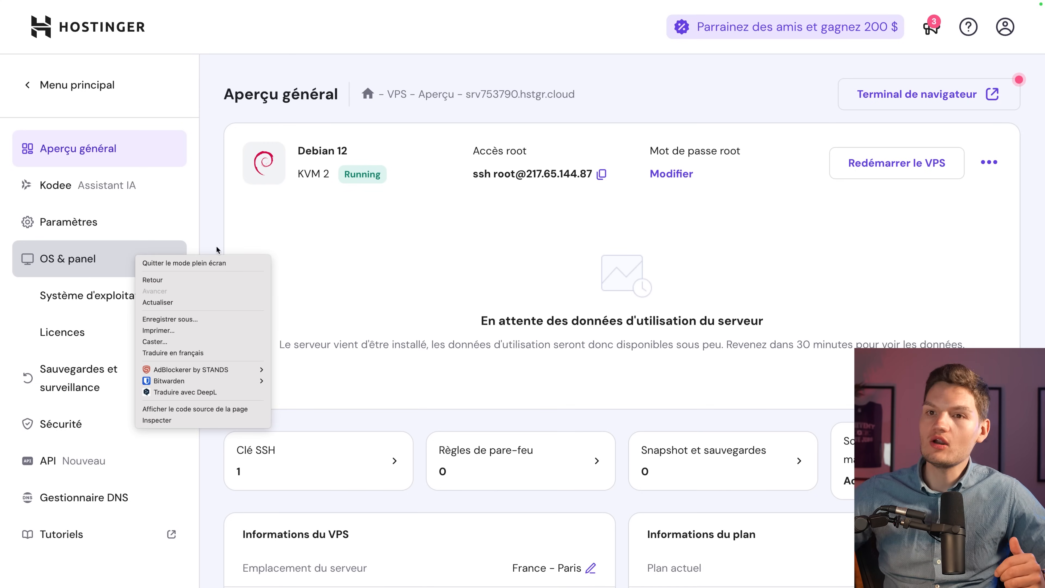
{"action": "key", "text": "Escape"}
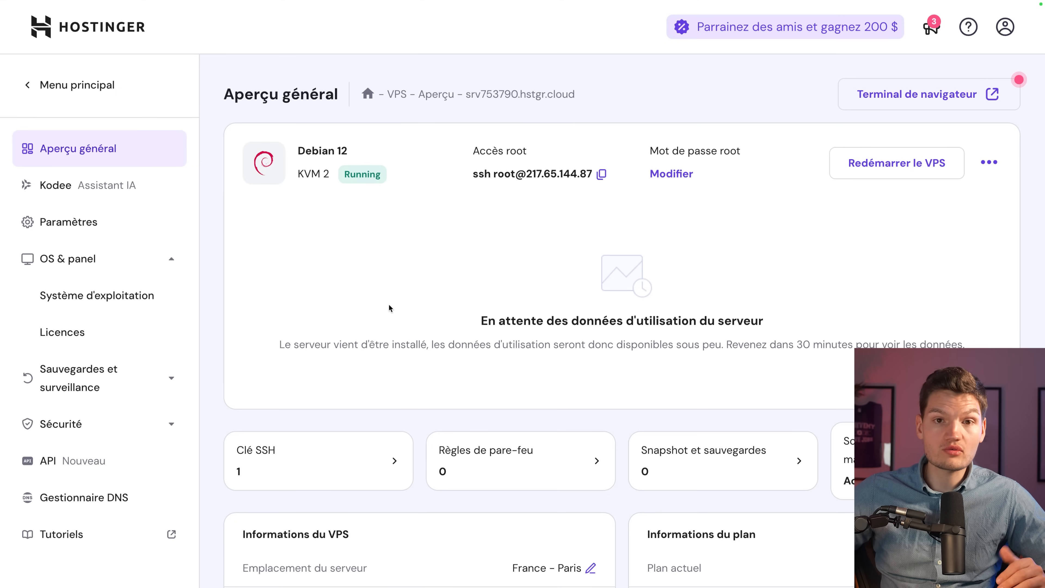
Open the VPS 'Système d'exploitation' settings page.
{"action": "left_click", "coordinate": [142, 300]}
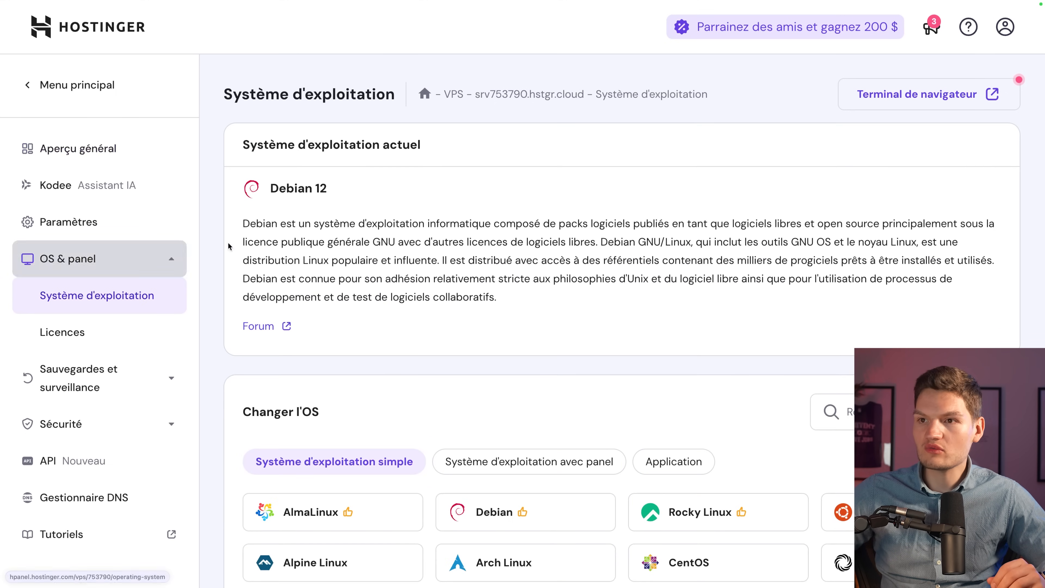
{"action": "scroll", "coordinate": [634, 359], "scroll_direction": "down", "scroll_amount": 2}
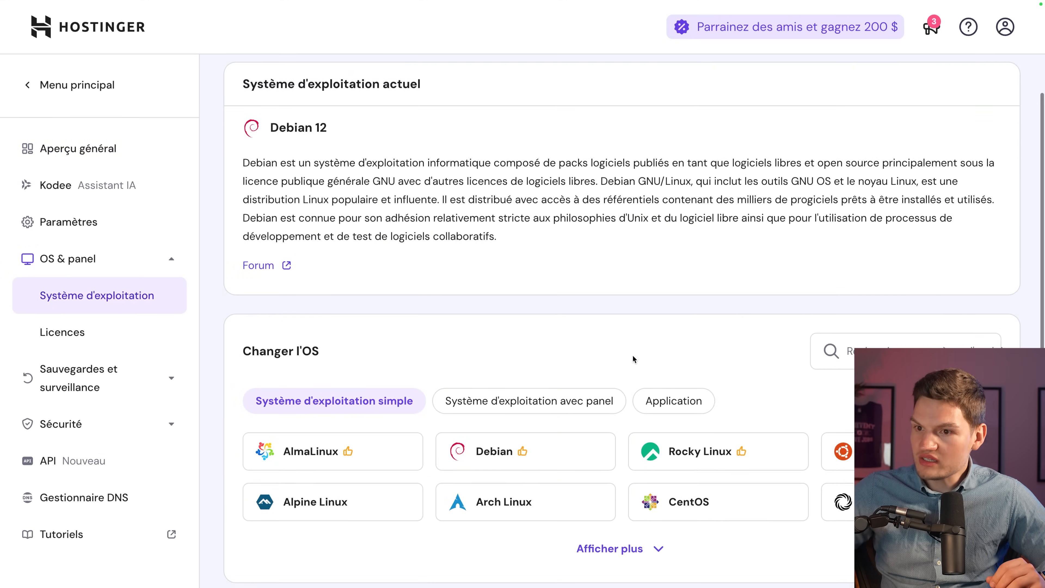
{"action": "scroll", "coordinate": [586, 414], "scroll_direction": "down", "scroll_amount": 2}
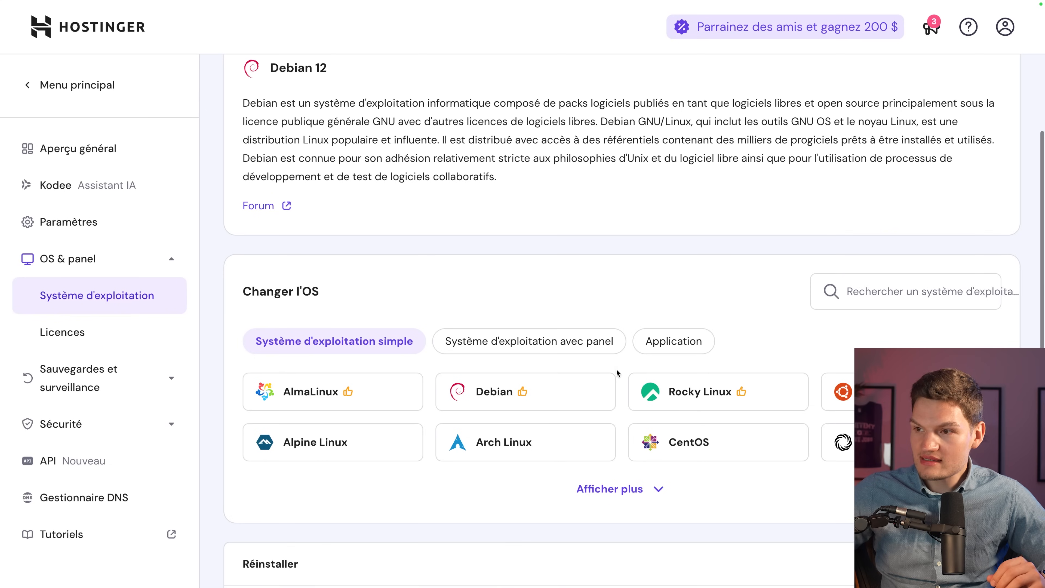
{"action": "left_click_drag", "start_coordinate": [629, 317], "coordinate": [726, 360]}
{"action": "key", "text": "Escape"}
List all templates under the Application tab with 'Afficher plus' and select n8n.
{"action": "left_click", "coordinate": [675, 344]}
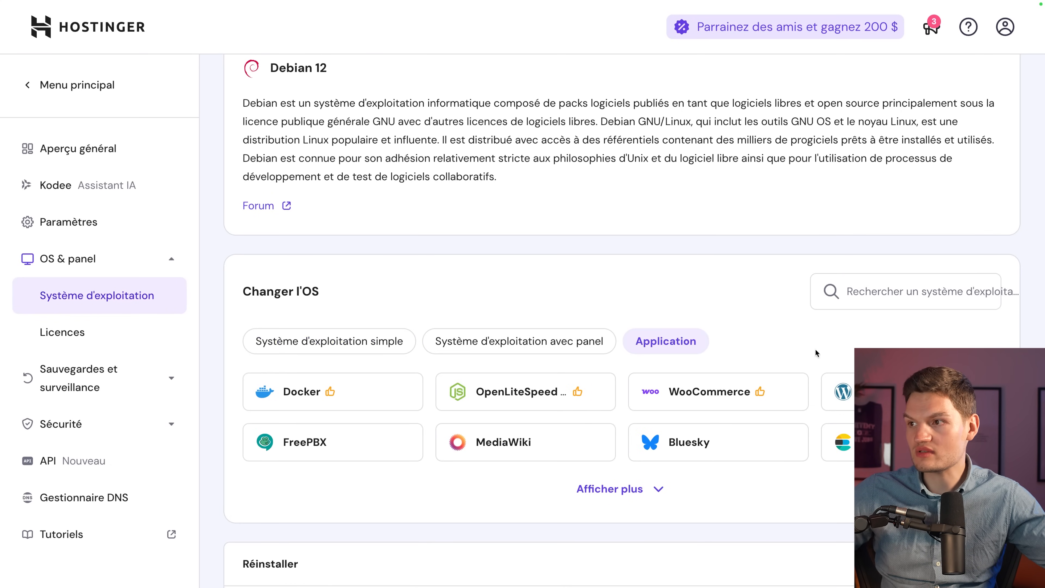
{"action": "left_click", "coordinate": [616, 488]}
{"action": "scroll", "coordinate": [616, 488], "scroll_direction": "down", "scroll_amount": 10}
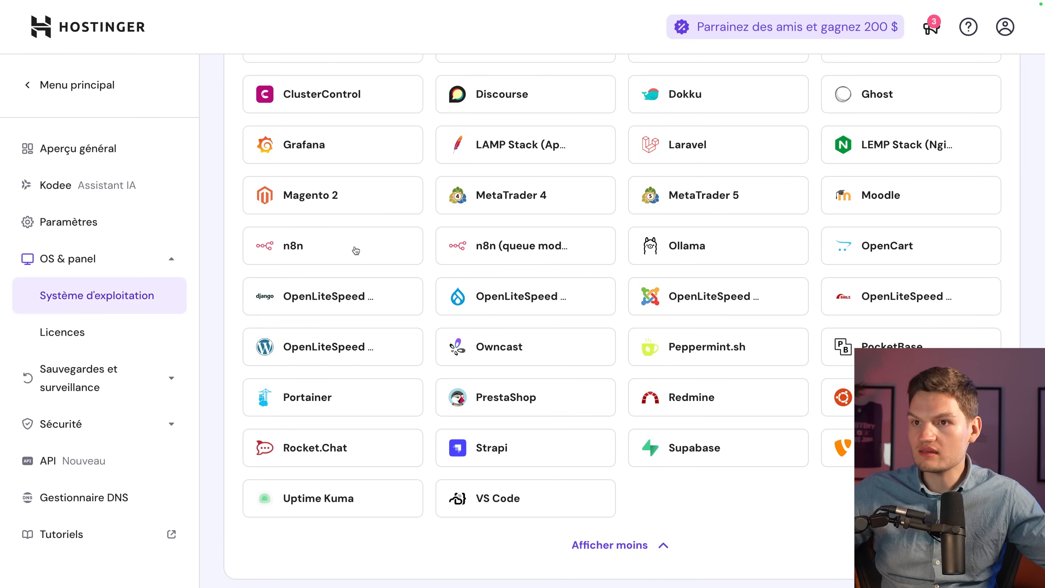
{"action": "scroll", "coordinate": [356, 251], "scroll_direction": "up", "scroll_amount": 1}
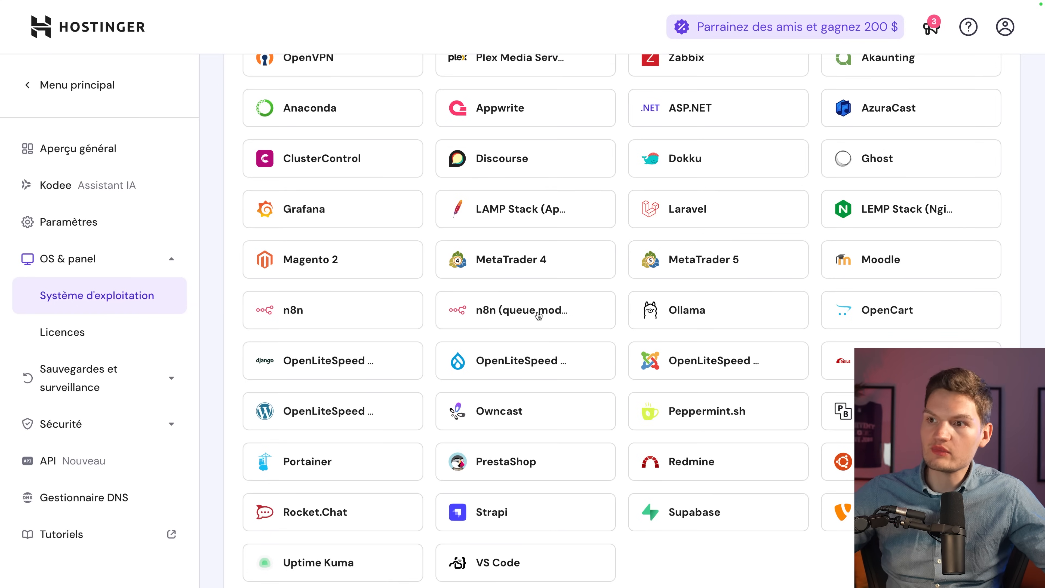
{"action": "left_click", "coordinate": [304, 315]}
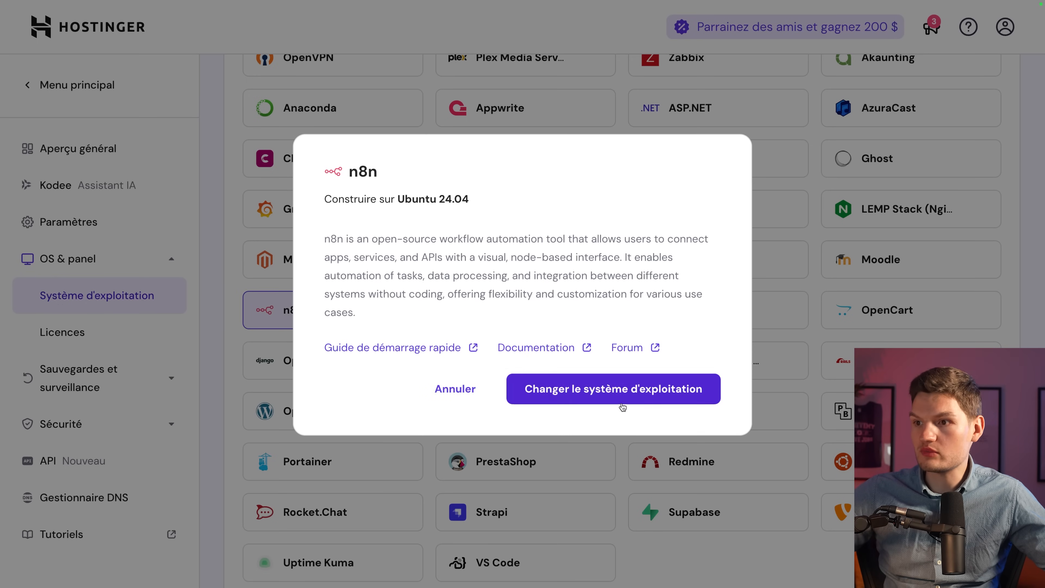
Reinstall the VPS with the n8n template using a new root password, then launch n8n from Aperçu général.
{"action": "left_click", "coordinate": [602, 391]}
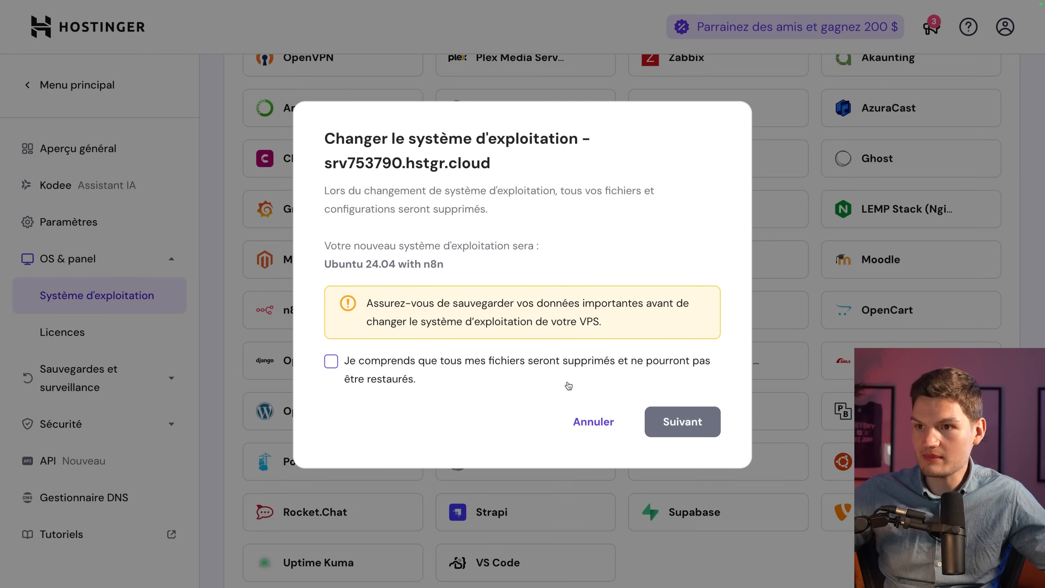
{"action": "left_click", "coordinate": [340, 368]}
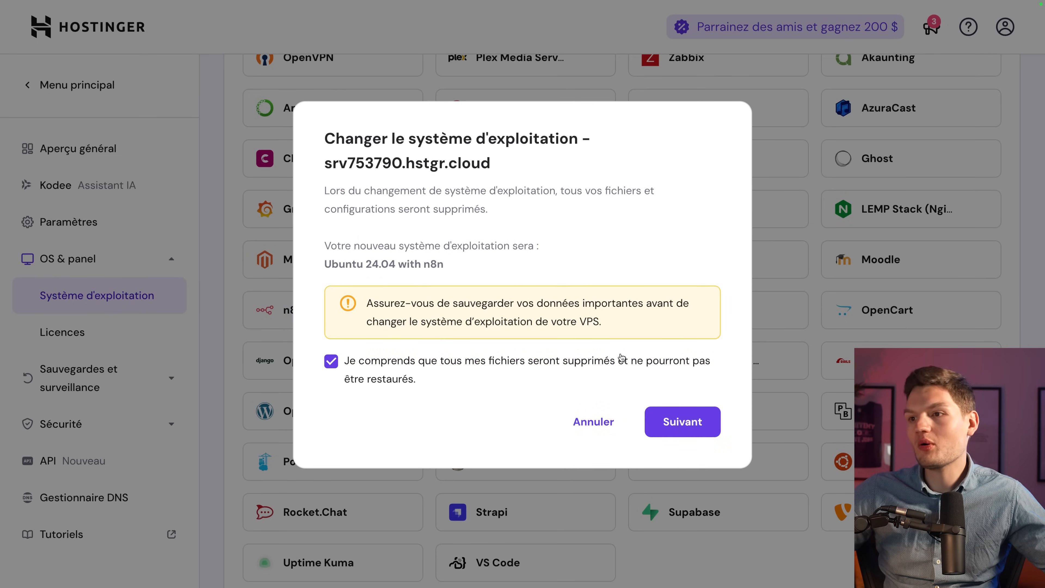
{"action": "left_click", "coordinate": [685, 424]}
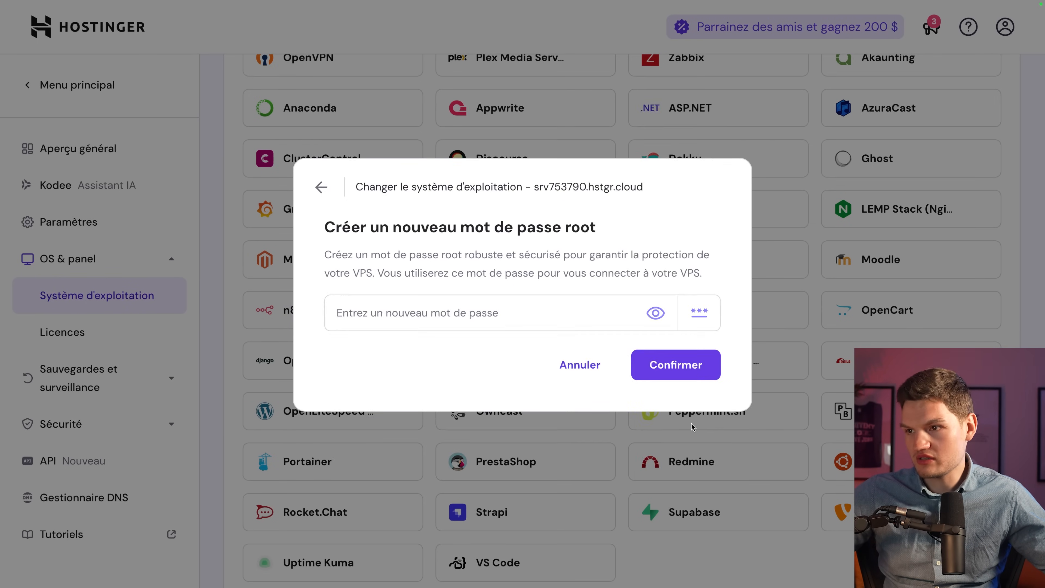
{"action": "left_click", "coordinate": [538, 318]}
{"action": "left_click", "coordinate": [675, 418]}
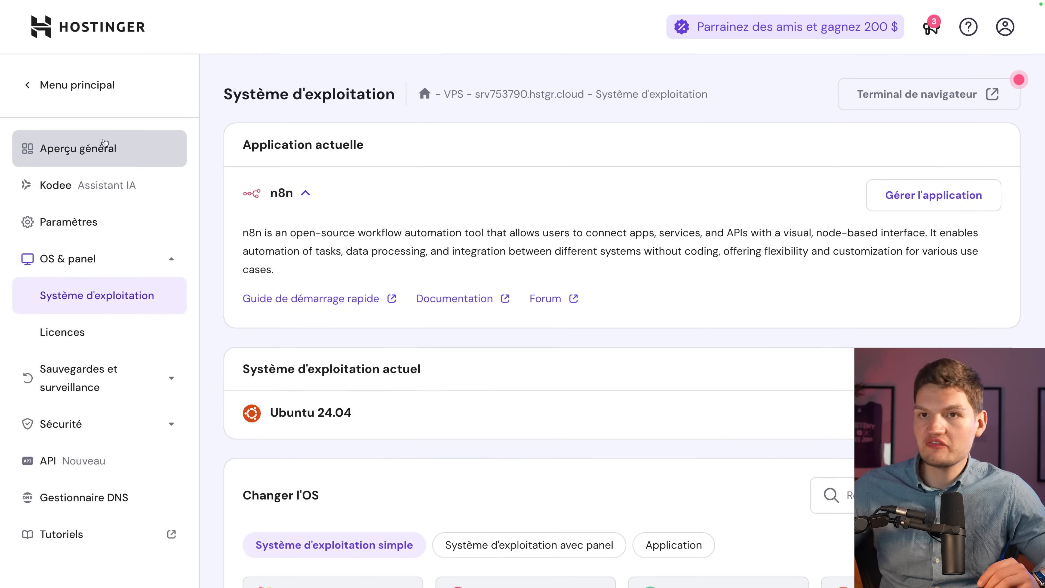
{"action": "left_click", "coordinate": [104, 143]}
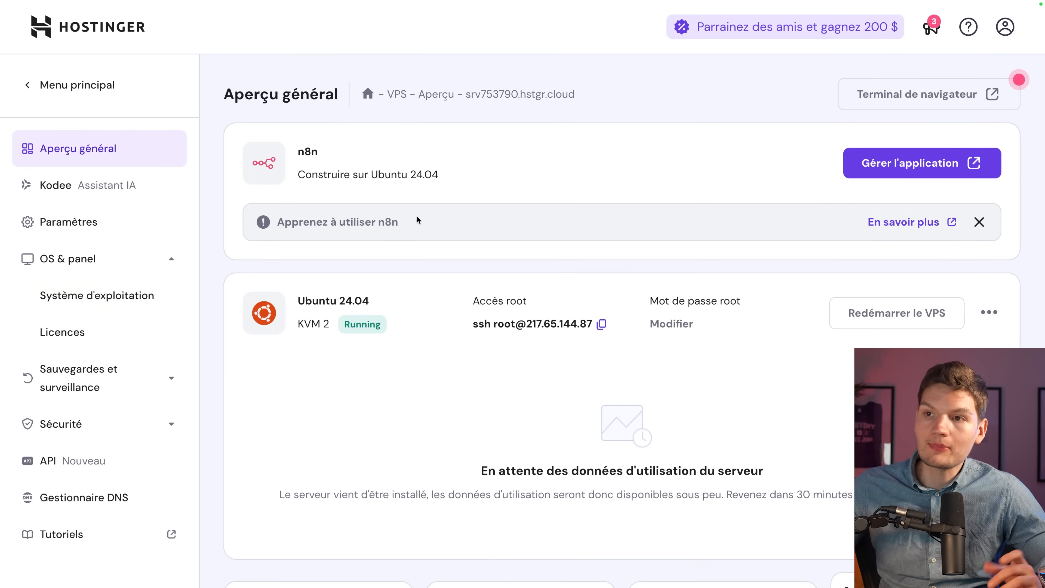
{"action": "left_click", "coordinate": [899, 166]}
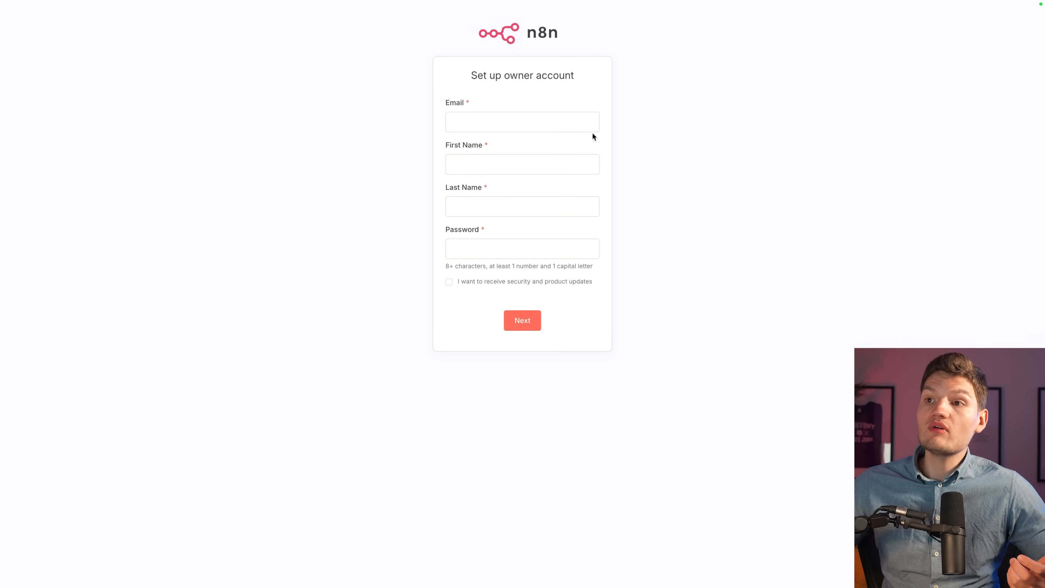
Create the n8n owner account with e-mail, name and password, opting in to updates.
{"action": "left_click", "coordinate": [547, 123]}
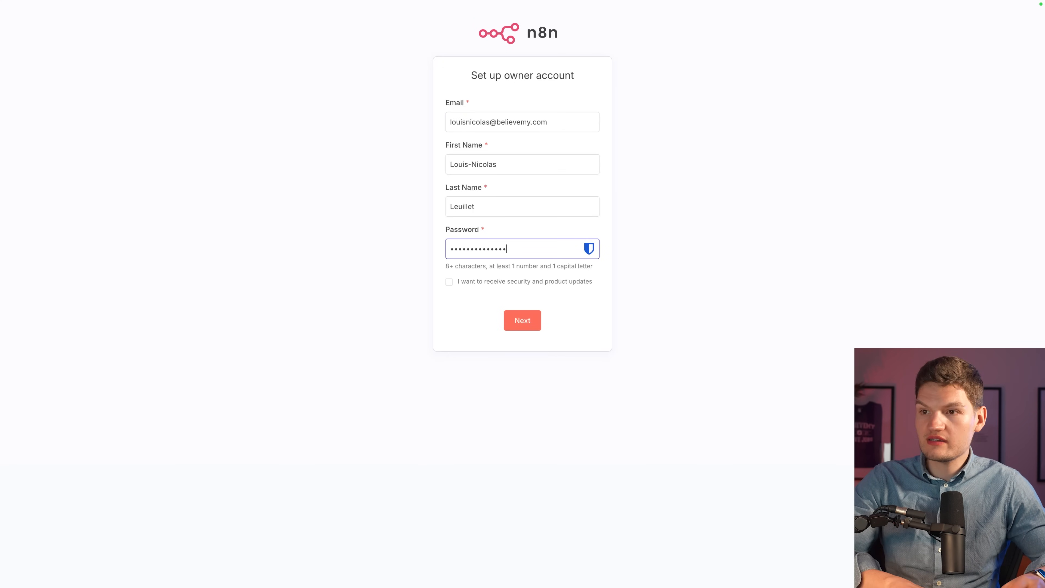
{"action": "left_click", "coordinate": [524, 282]}
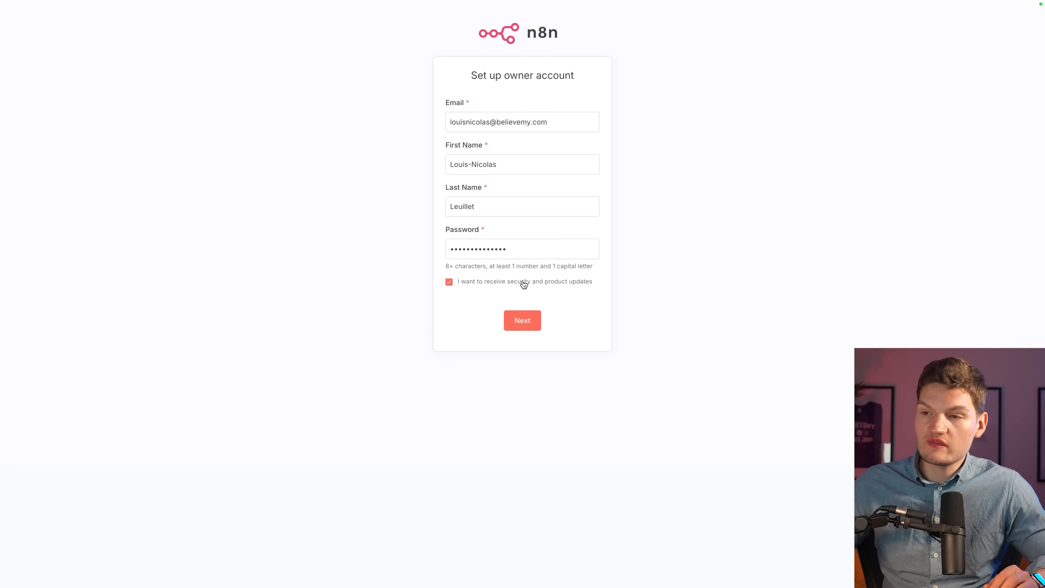
{"action": "left_click", "coordinate": [530, 321]}
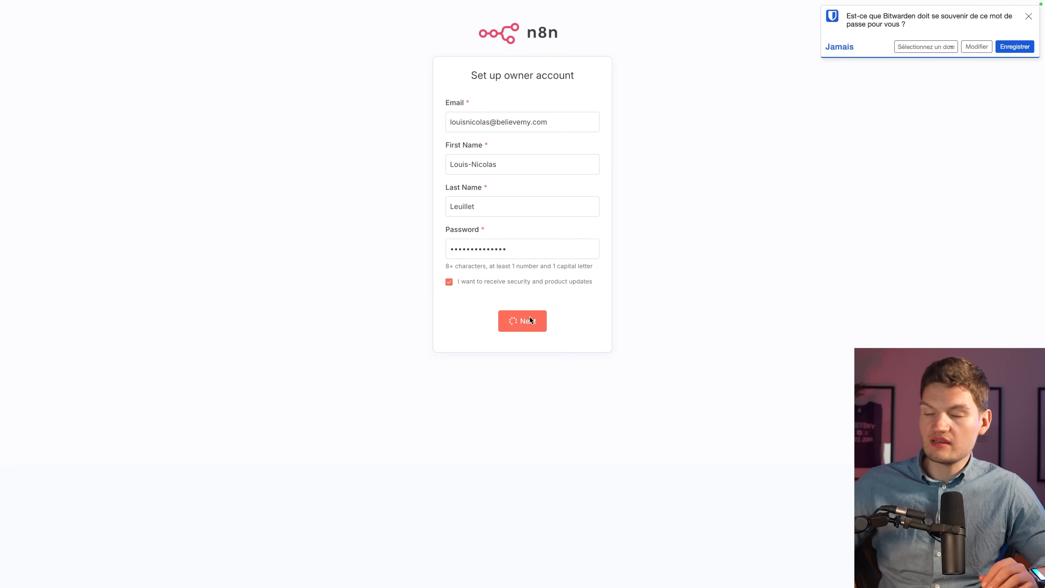
{"action": "left_click", "coordinate": [1011, 48]}
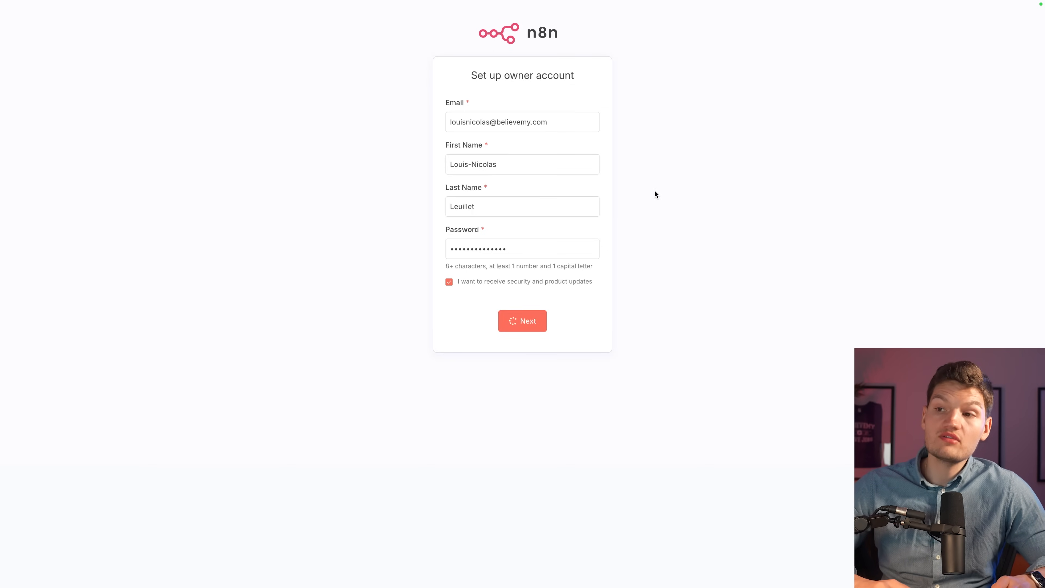
{"action": "key", "text": "ctrl+plus"}
{"action": "key", "text": "ctrl+plus"}
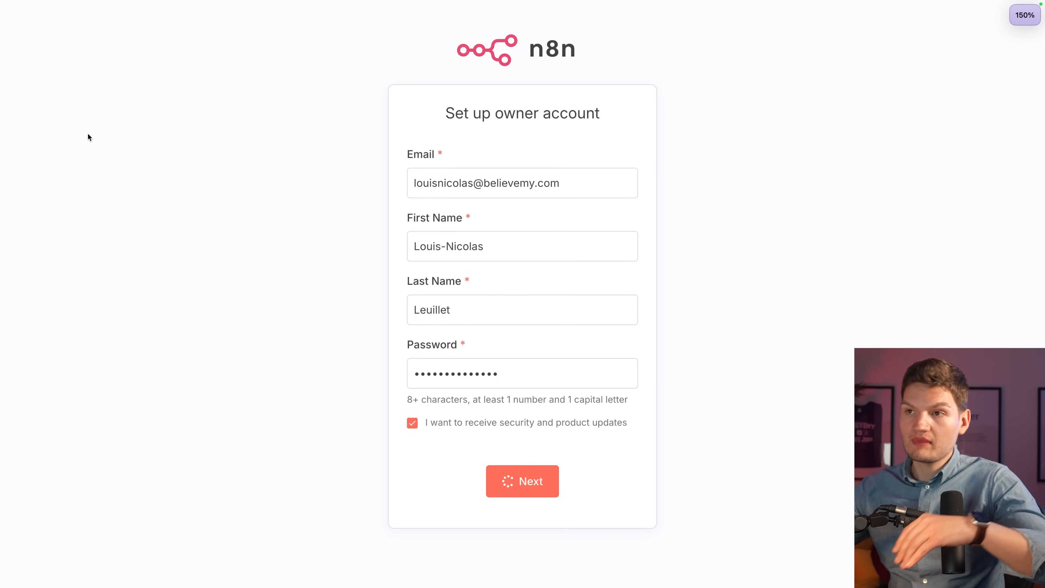
{"action": "mouse_move", "coordinate": [2, 150]}
{"action": "left_click", "coordinate": [19, 36]}
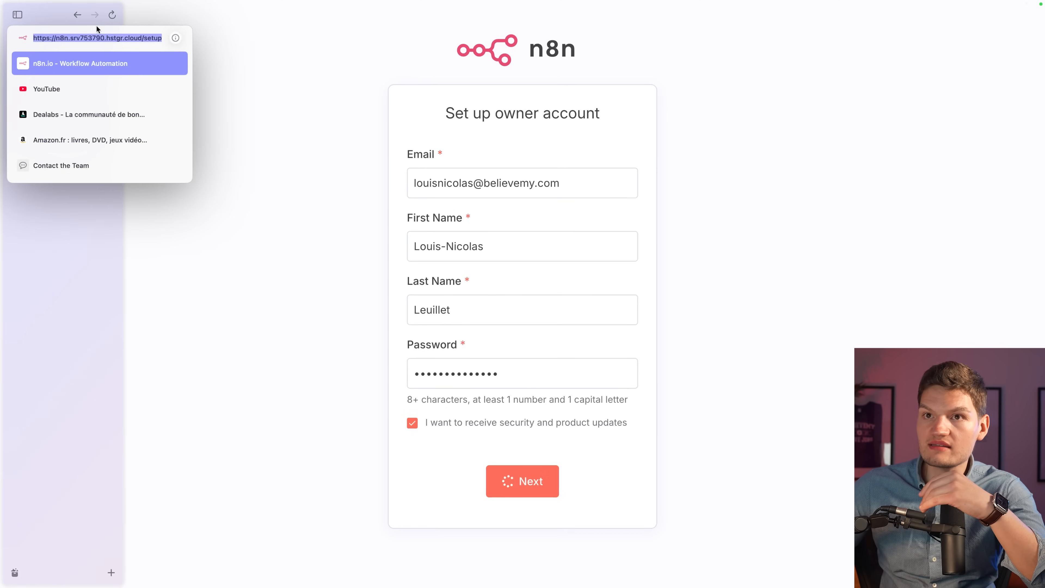
{"action": "left_click", "coordinate": [276, 200]}
Answer the customisation questions: Software as a service, Business Owner, automations for Myself, then company size.
{"action": "left_click", "coordinate": [599, 146]}
{"action": "left_click", "coordinate": [512, 199]}
{"action": "left_click", "coordinate": [510, 233]}
{"action": "left_click", "coordinate": [506, 264]}
{"action": "left_click", "coordinate": [484, 299]}
{"action": "left_click", "coordinate": [475, 327]}
{"action": "left_click", "coordinate": [460, 362]}
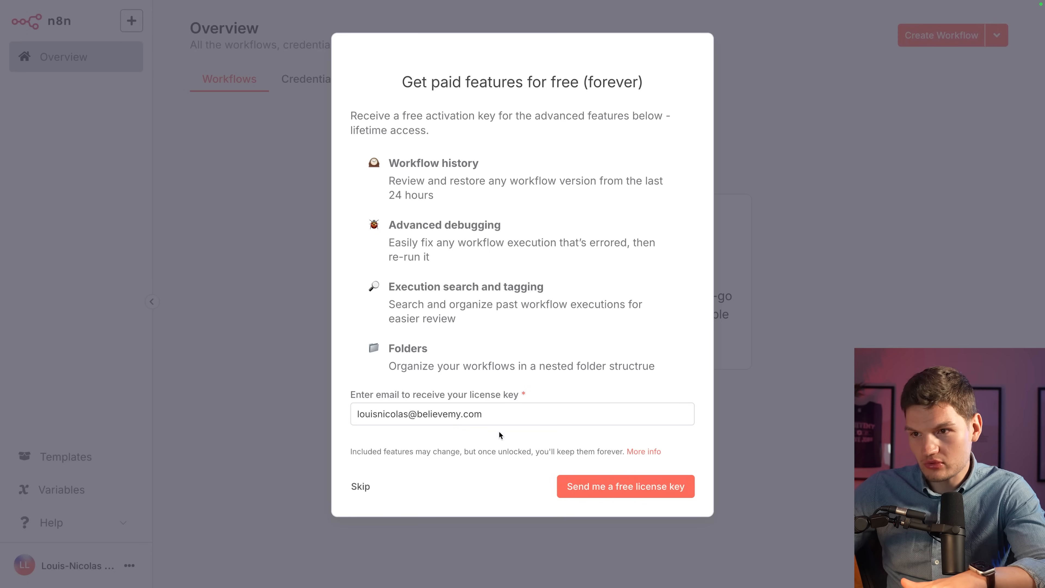
Request the free lifetime licence key by e-mail and close the licence dialog.
{"action": "left_click", "coordinate": [606, 488]}
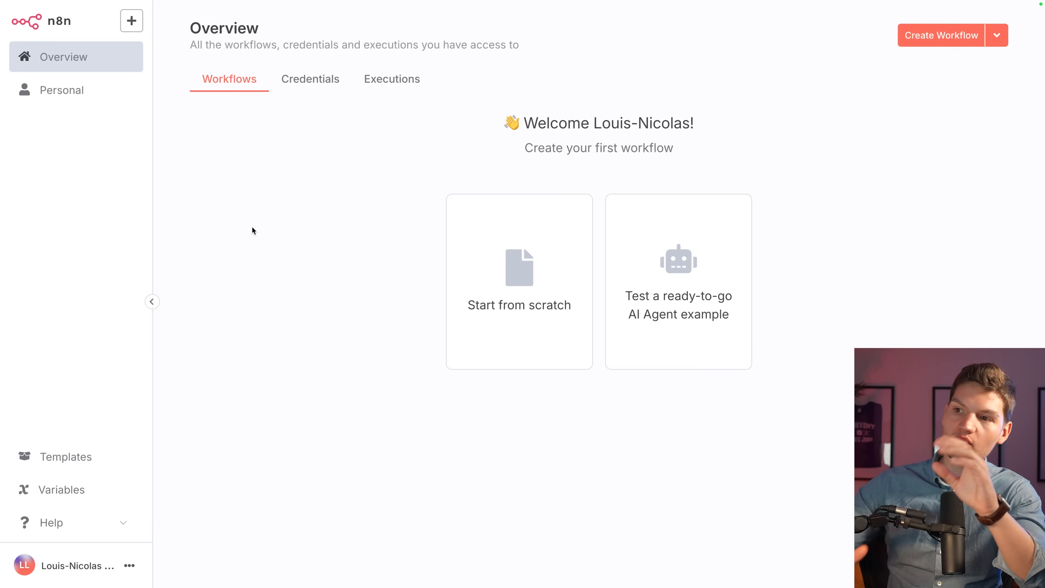
{"action": "mouse_move", "coordinate": [429, 185]}
{"action": "left_mouse_down"}
{"action": "mouse_move", "coordinate": [575, 390]}
{"action": "mouse_move", "coordinate": [597, 397]}
{"action": "mouse_move", "coordinate": [597, 383]}
{"action": "left_mouse_up"}
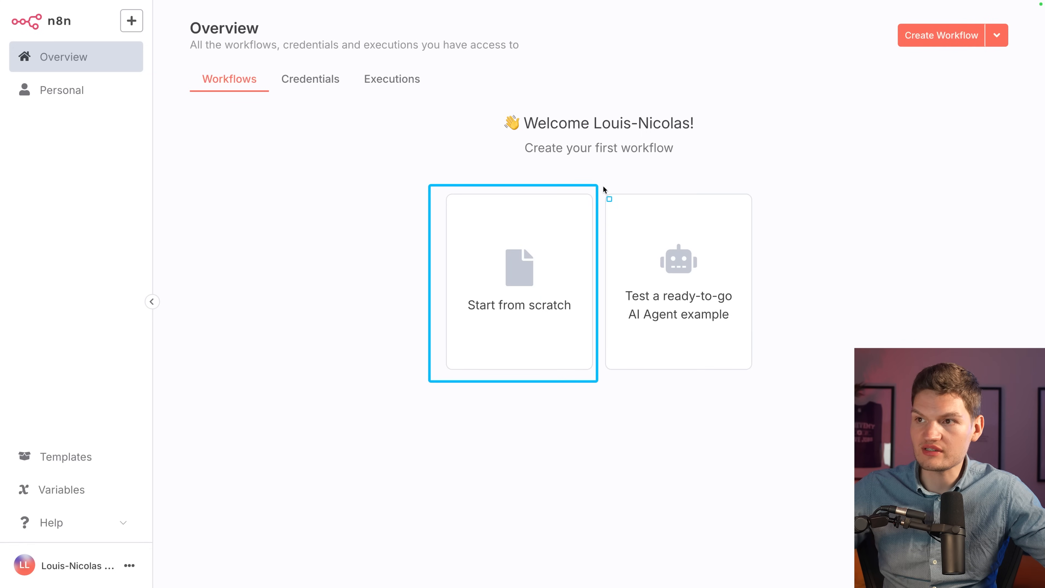
{"action": "left_click_drag", "start_coordinate": [866, 350], "coordinate": [777, 332]}
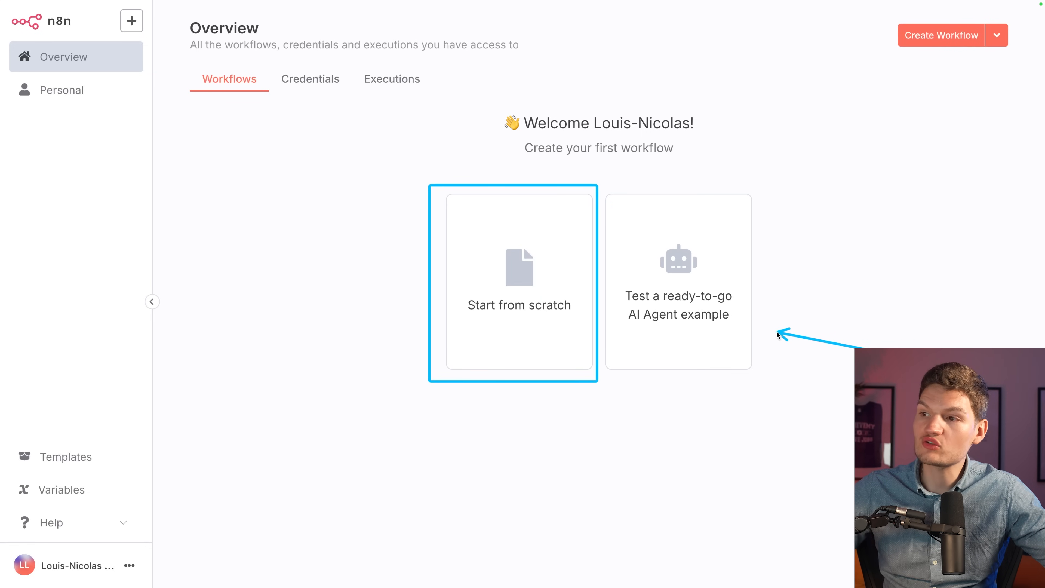
{"action": "key", "text": "Escape"}
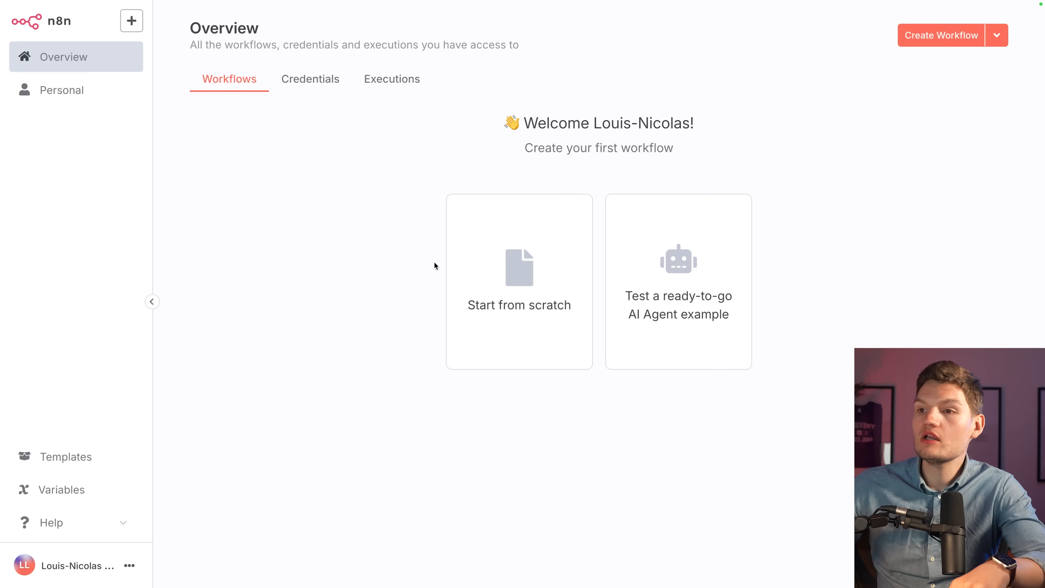
Start a blank workflow and rename it 'Premier test agent IA n8n'.
{"action": "left_click", "coordinate": [519, 317]}
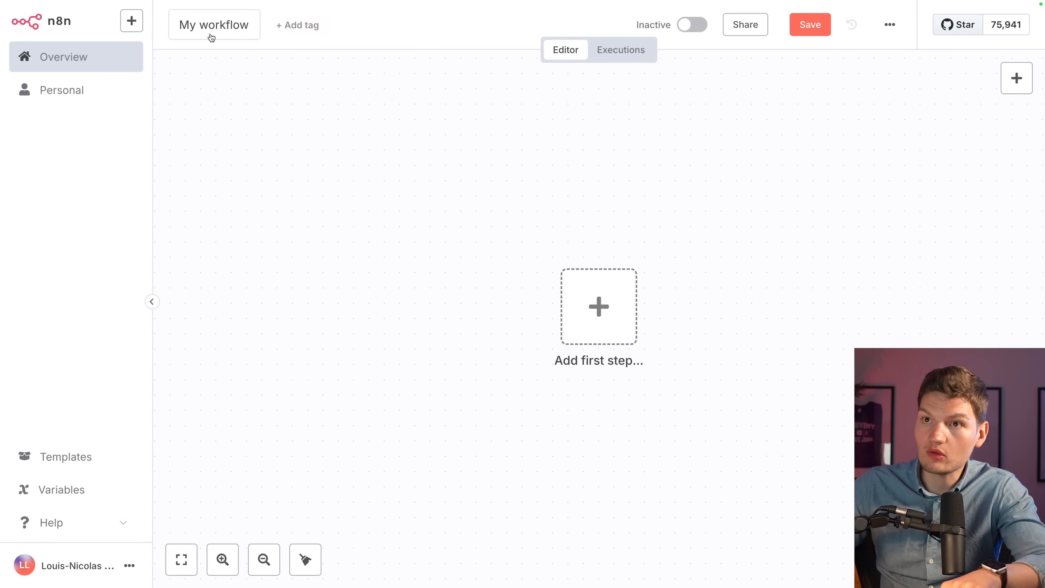
{"action": "left_click", "coordinate": [209, 33]}
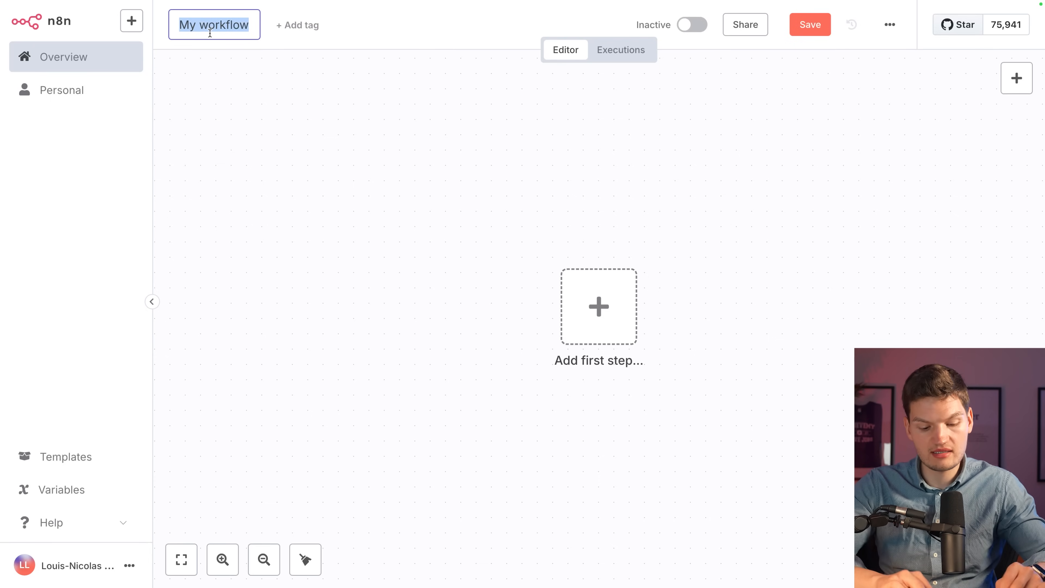
{"action": "type", "text": "Premier te"}
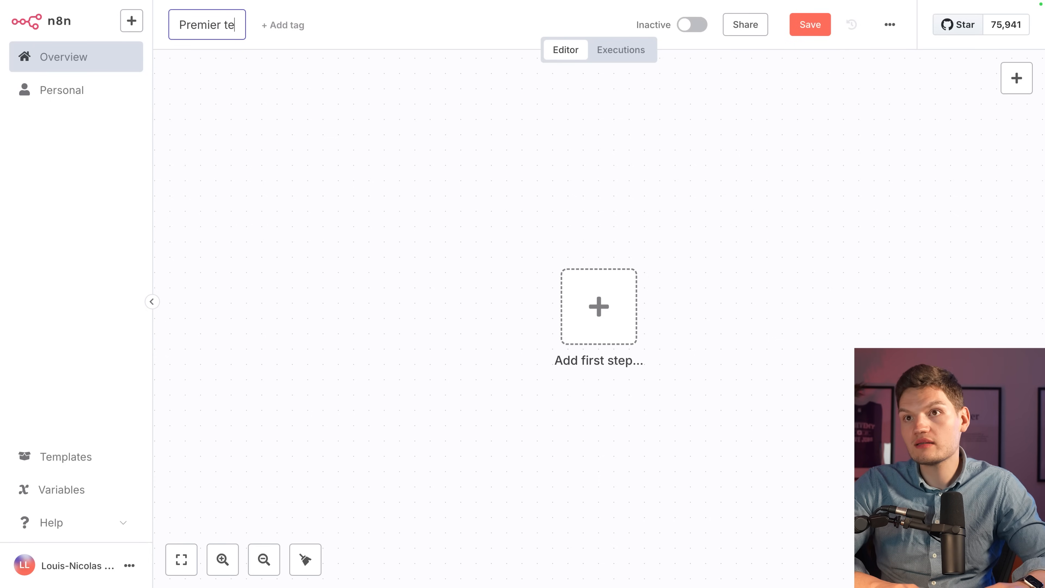
{"action": "type", "text": "st agent IA n8n"}
{"action": "key", "text": "Return"}
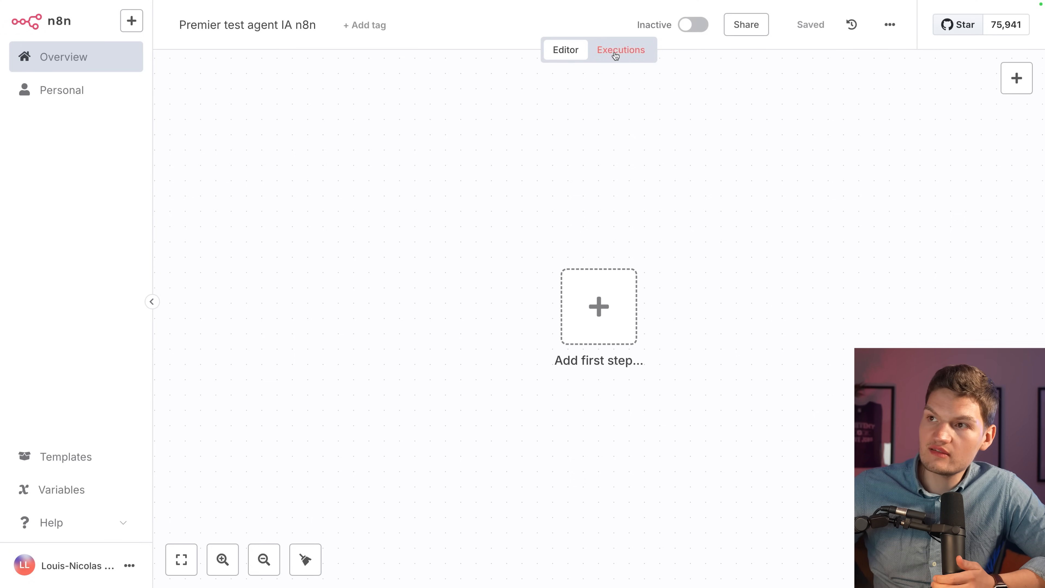
{"action": "left_click", "coordinate": [615, 53]}
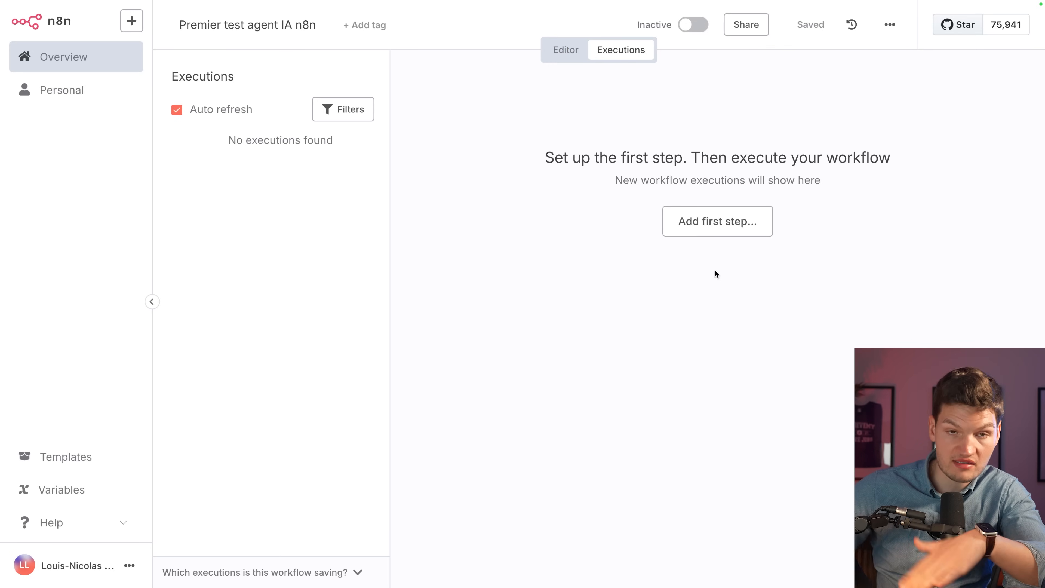
{"action": "left_click", "coordinate": [579, 56]}
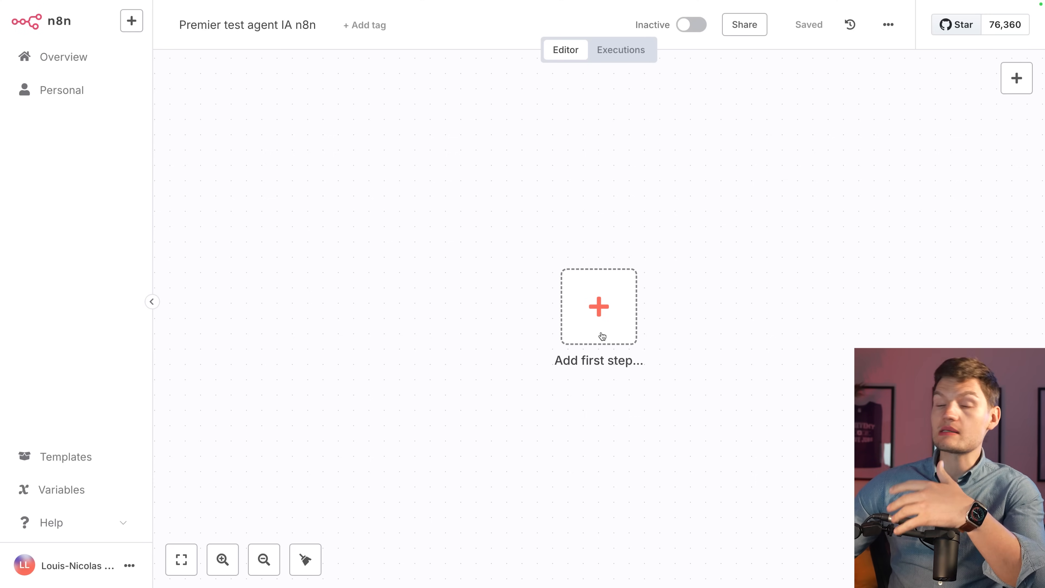
Add the first step, browse the 'On app event' triggers, then go back to the main trigger list.
{"action": "left_click", "coordinate": [602, 336]}
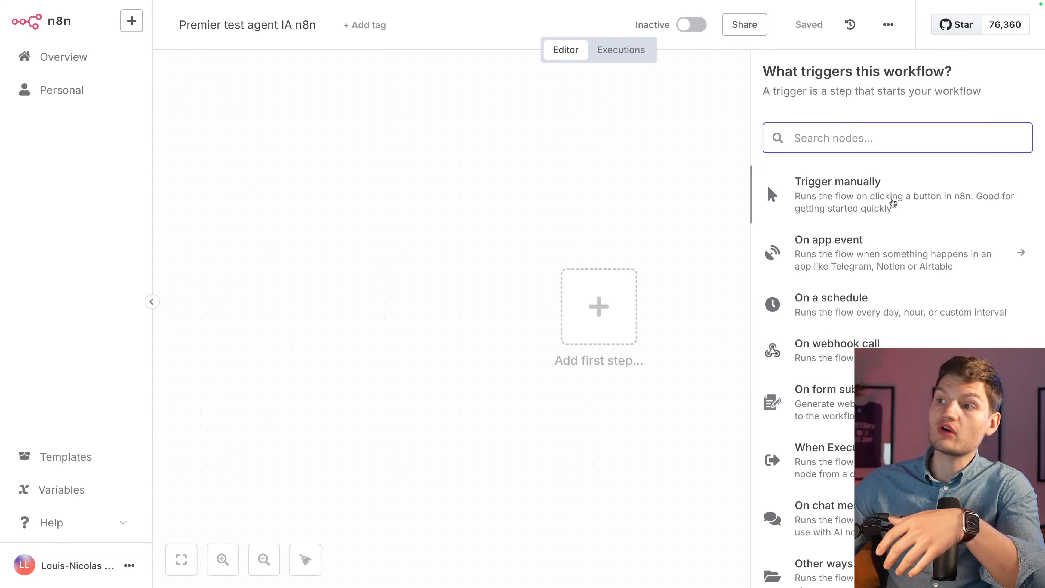
{"action": "left_click", "coordinate": [903, 163]}
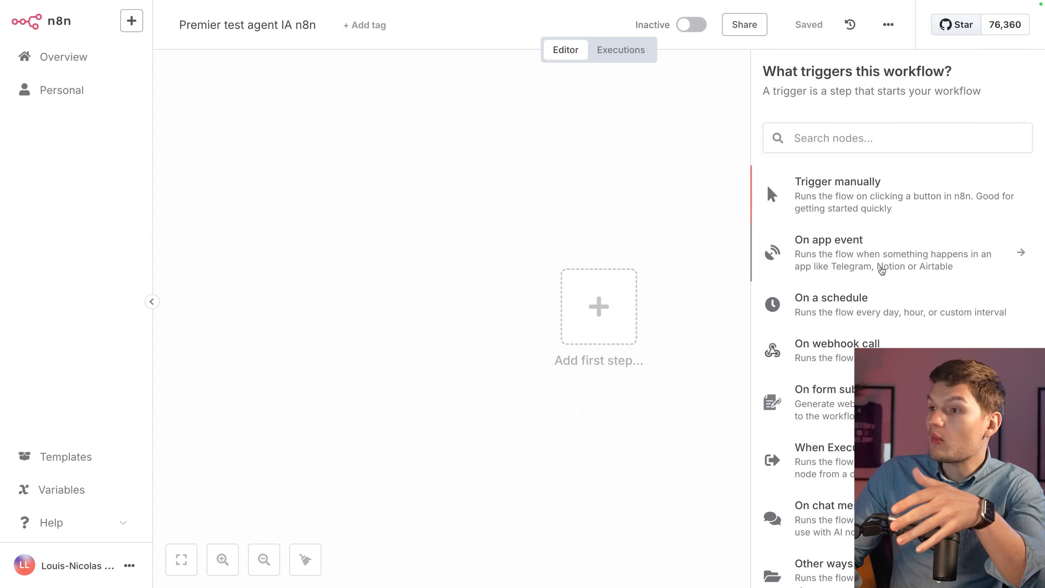
{"action": "left_click", "coordinate": [875, 260]}
{"action": "scroll", "coordinate": [884, 340], "scroll_direction": "down", "scroll_amount": 20}
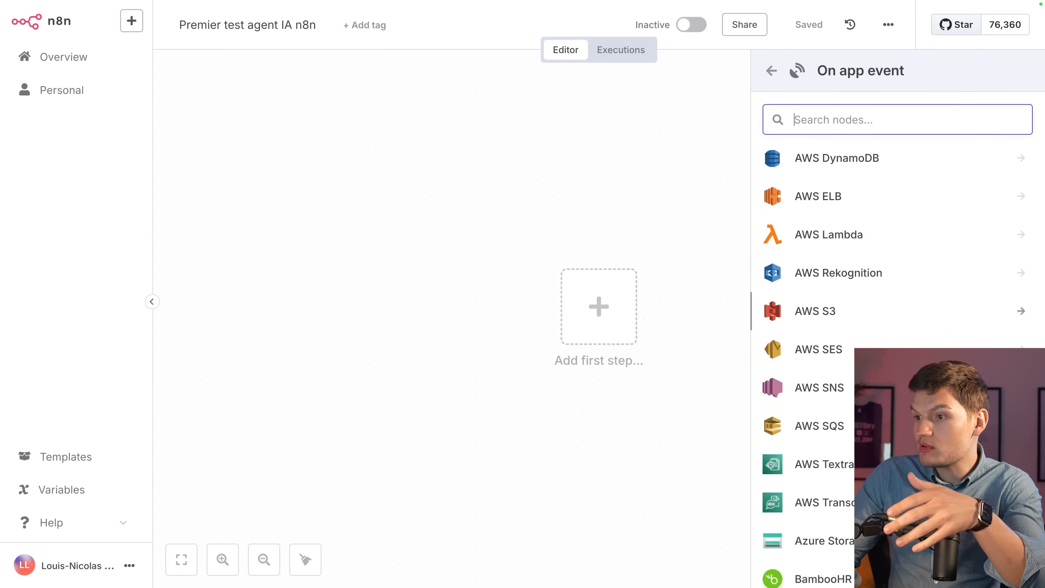
{"action": "scroll", "coordinate": [884, 341], "scroll_direction": "down", "scroll_amount": 15}
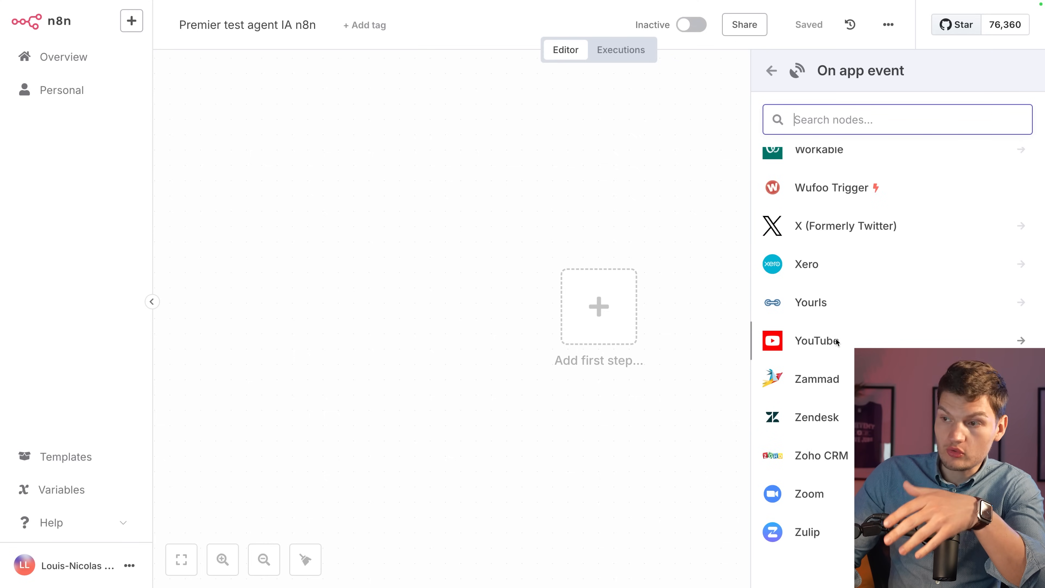
{"action": "scroll", "coordinate": [836, 339], "scroll_direction": "up", "scroll_amount": 10}
{"action": "scroll", "coordinate": [835, 339], "scroll_direction": "up", "scroll_amount": 15}
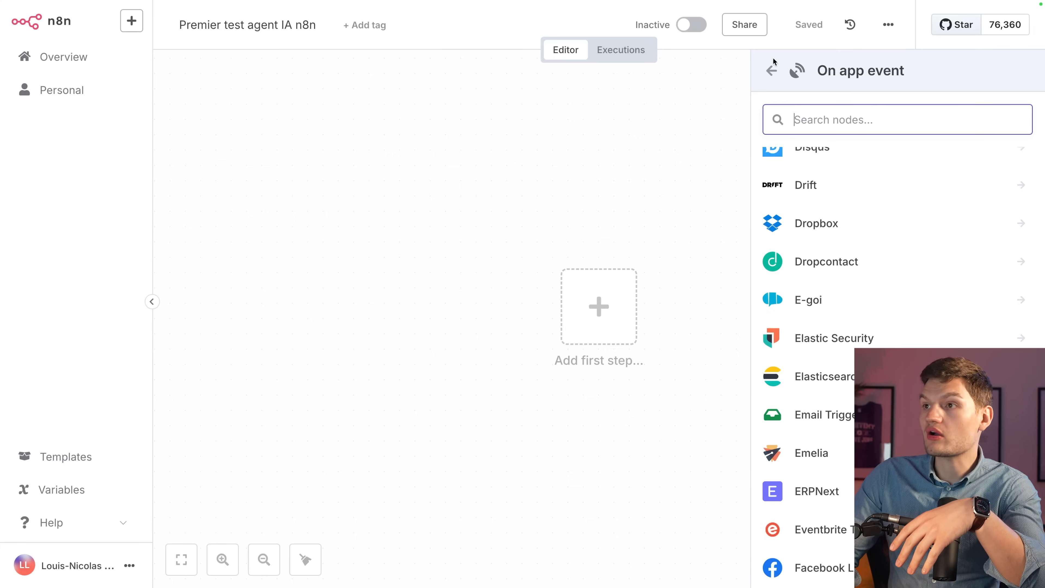
{"action": "left_click", "coordinate": [773, 76]}
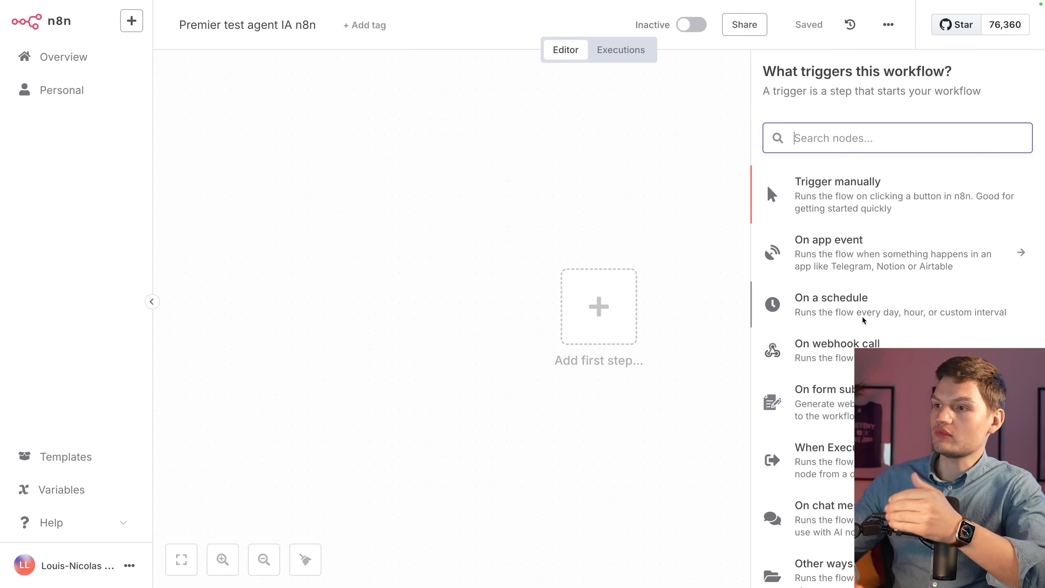
{"action": "left_click", "coordinate": [862, 315]}
{"action": "left_click", "coordinate": [106, 239]}
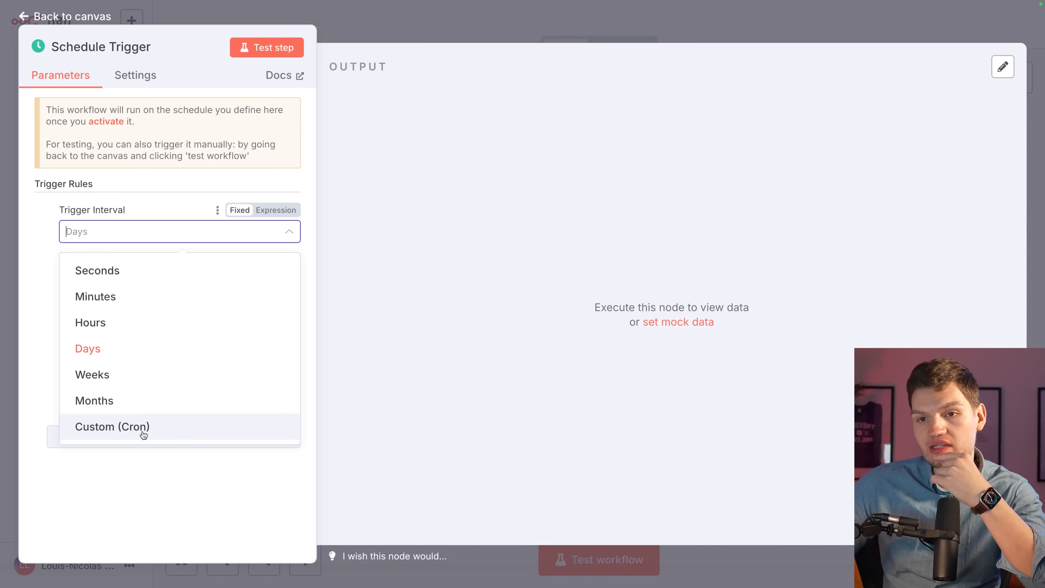
{"action": "left_click", "coordinate": [390, 370]}
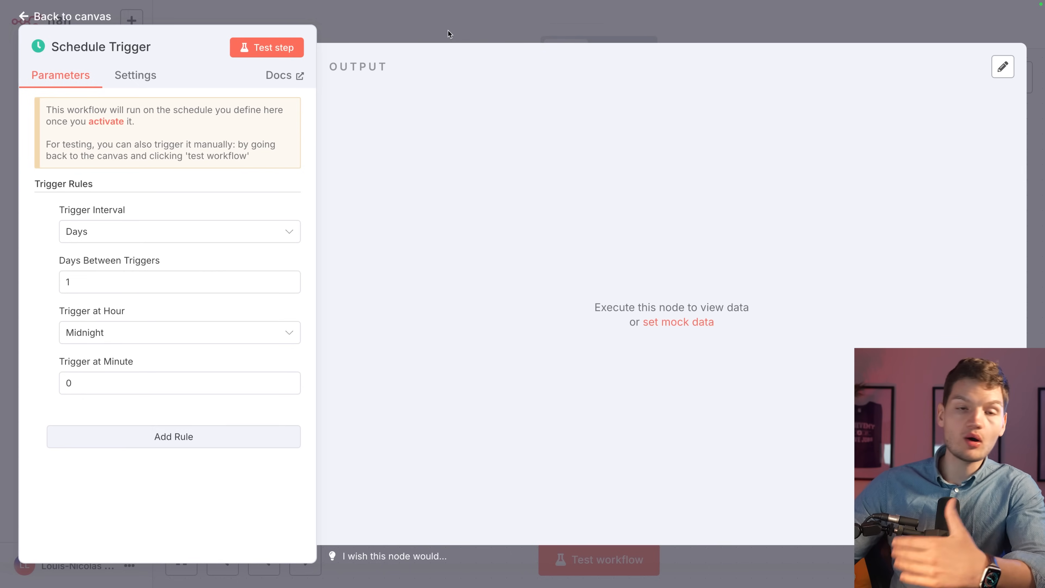
{"action": "left_click", "coordinate": [448, 29]}
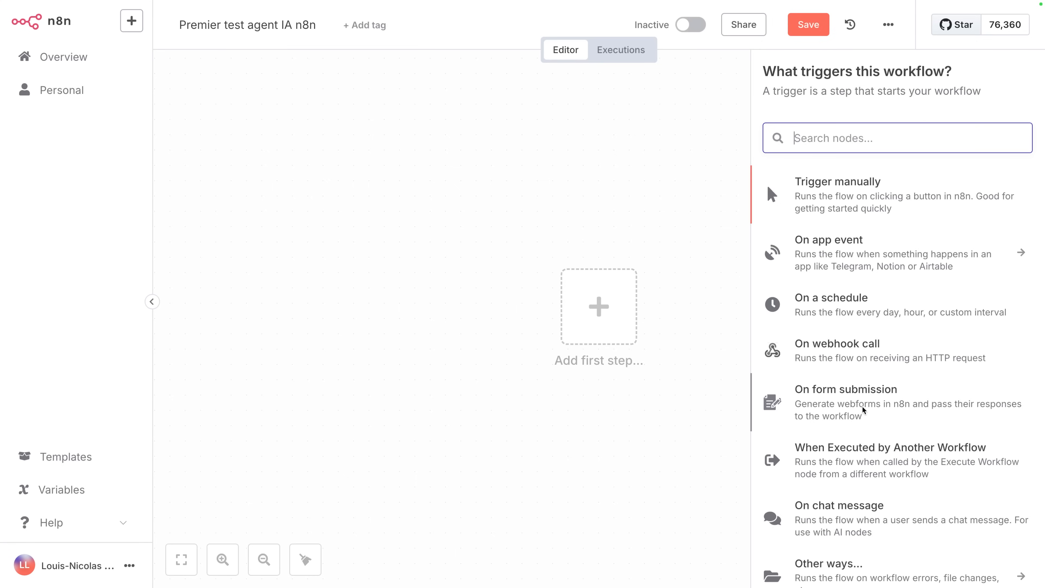
Choose 'On chat message' as the workflow's trigger.
{"action": "scroll", "coordinate": [862, 410], "scroll_direction": "down", "scroll_amount": 2}
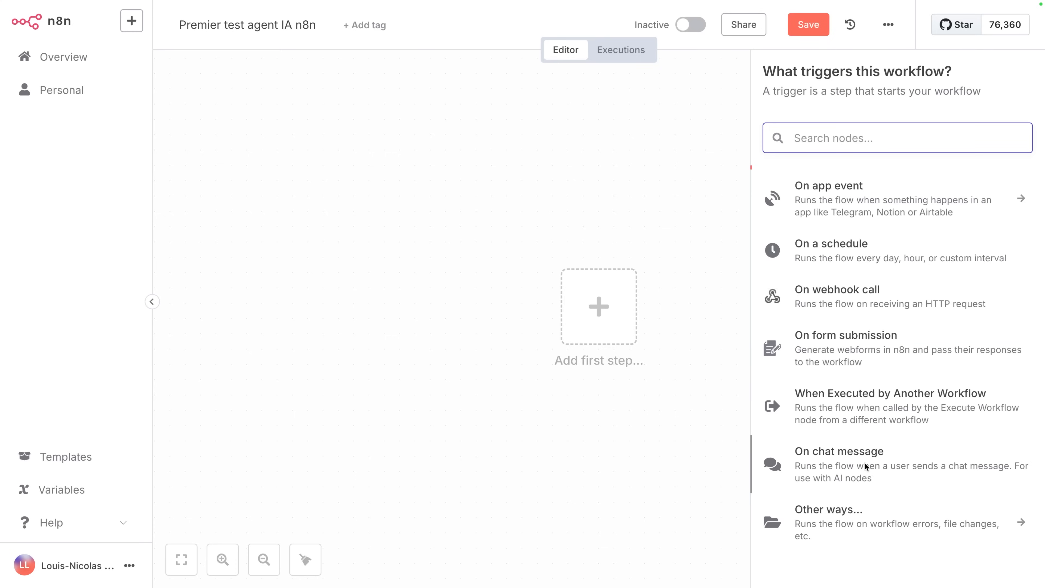
{"action": "left_click", "coordinate": [864, 463]}
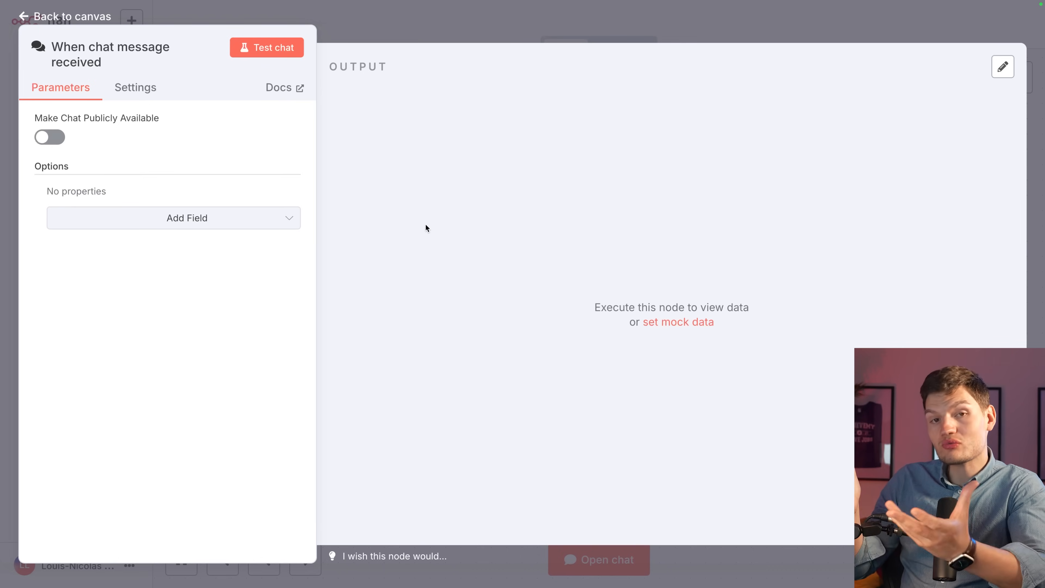
Toggle 'Make Chat Publicly Available' on and off, leaving public chat disabled.
{"action": "left_click", "coordinate": [50, 137]}
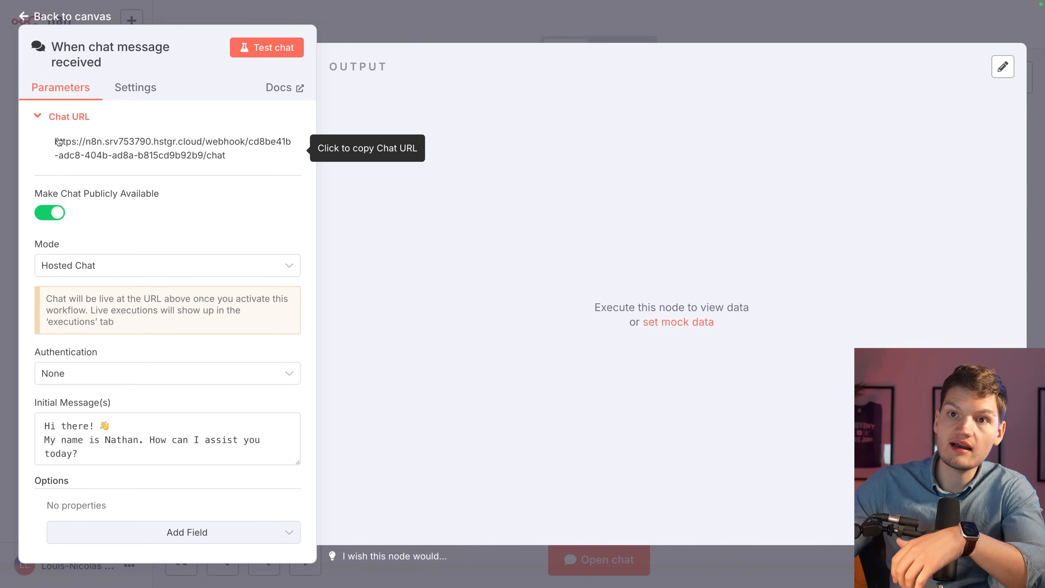
{"action": "left_click", "coordinate": [52, 214]}
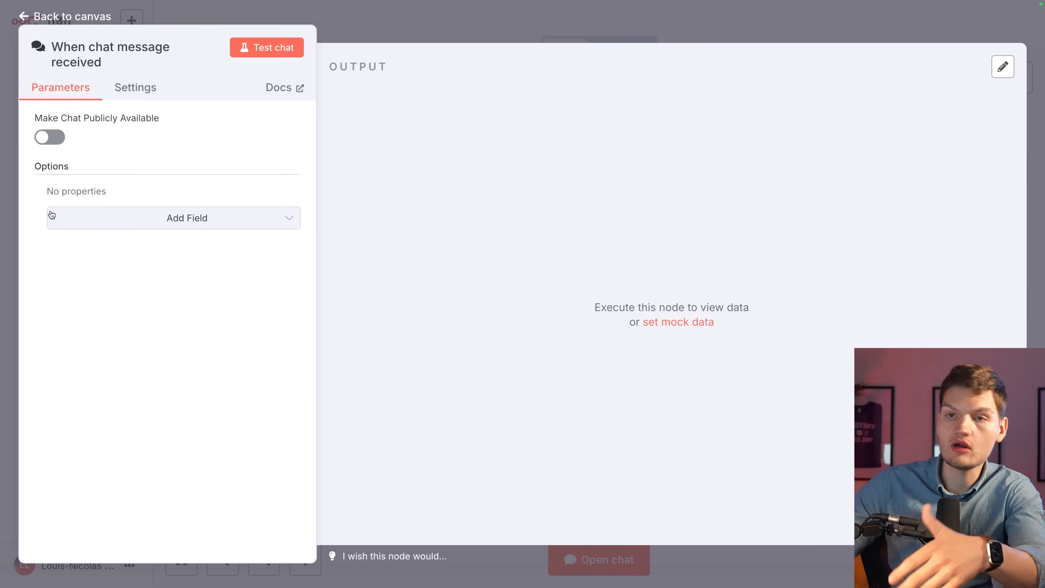
{"action": "left_click", "coordinate": [49, 137]}
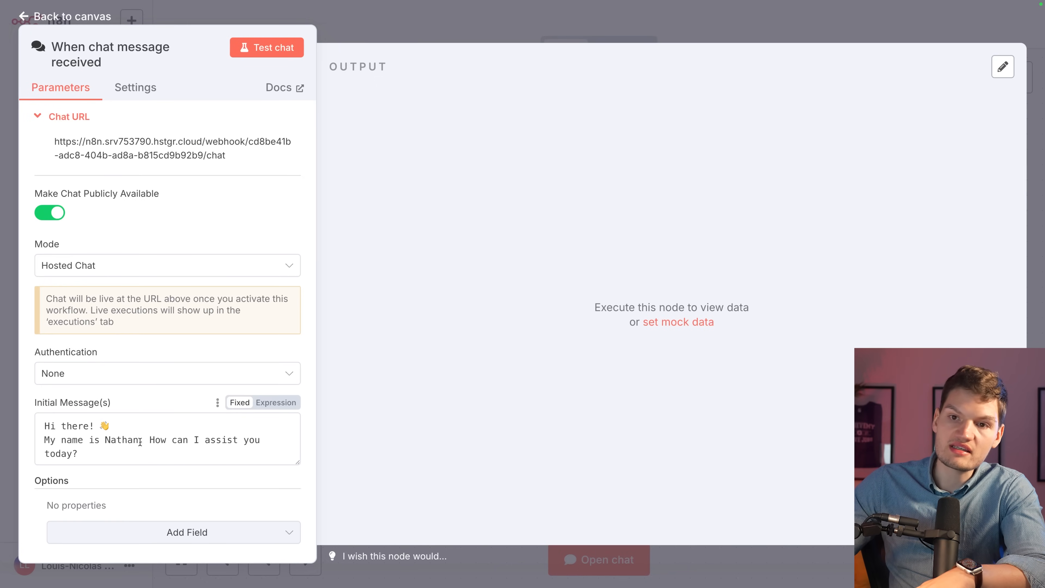
{"action": "scroll", "coordinate": [211, 273], "scroll_direction": "down", "scroll_amount": 1}
{"action": "scroll", "coordinate": [161, 349], "scroll_direction": "up", "scroll_amount": 1}
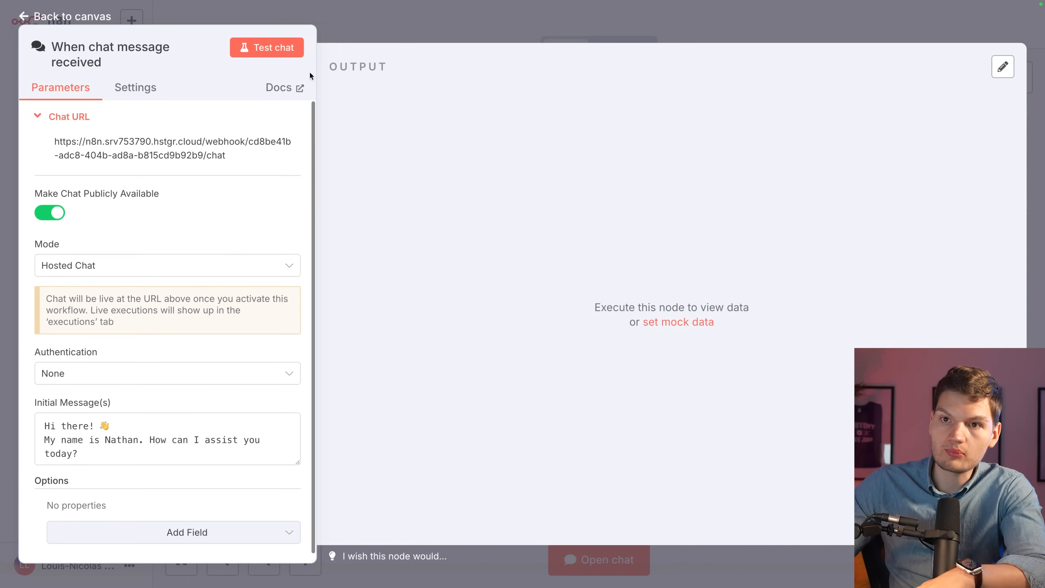
{"action": "left_click", "coordinate": [50, 214]}
Toggle 'Display Note in Flow' on and off in the node settings, then return to the canvas.
{"action": "left_click", "coordinate": [126, 92]}
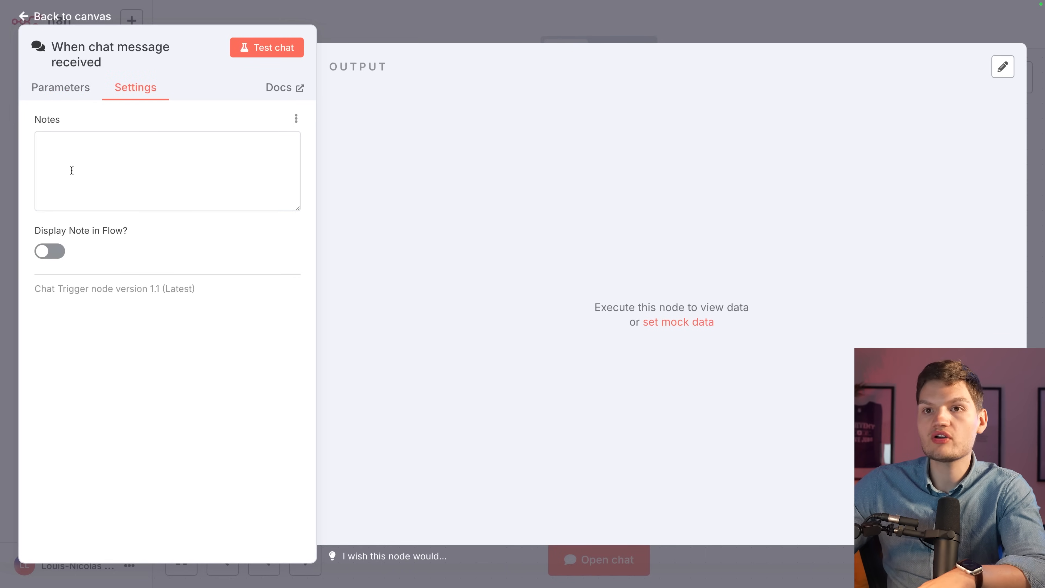
{"action": "left_click", "coordinate": [51, 252]}
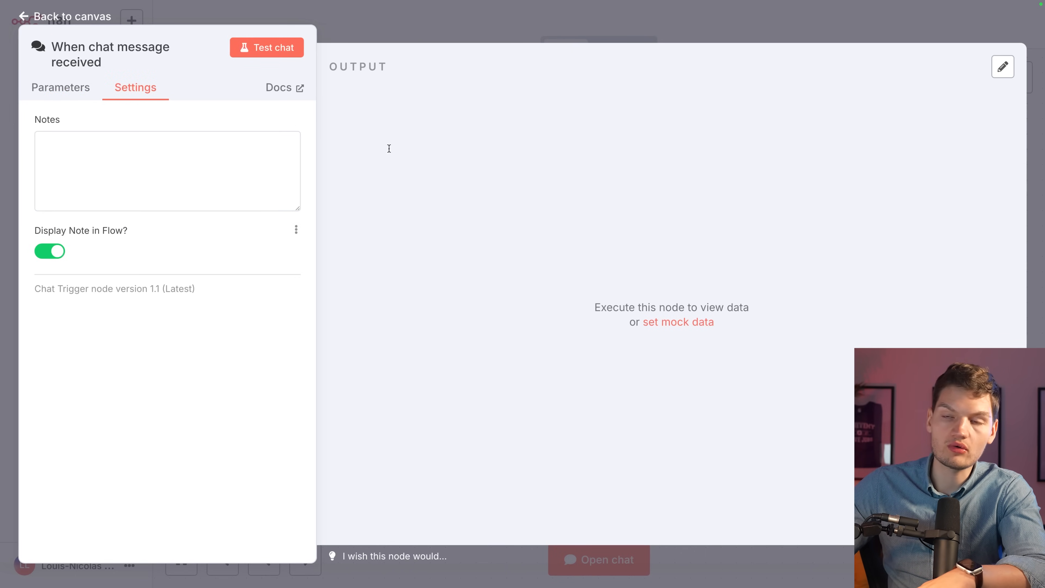
{"action": "left_click", "coordinate": [51, 253]}
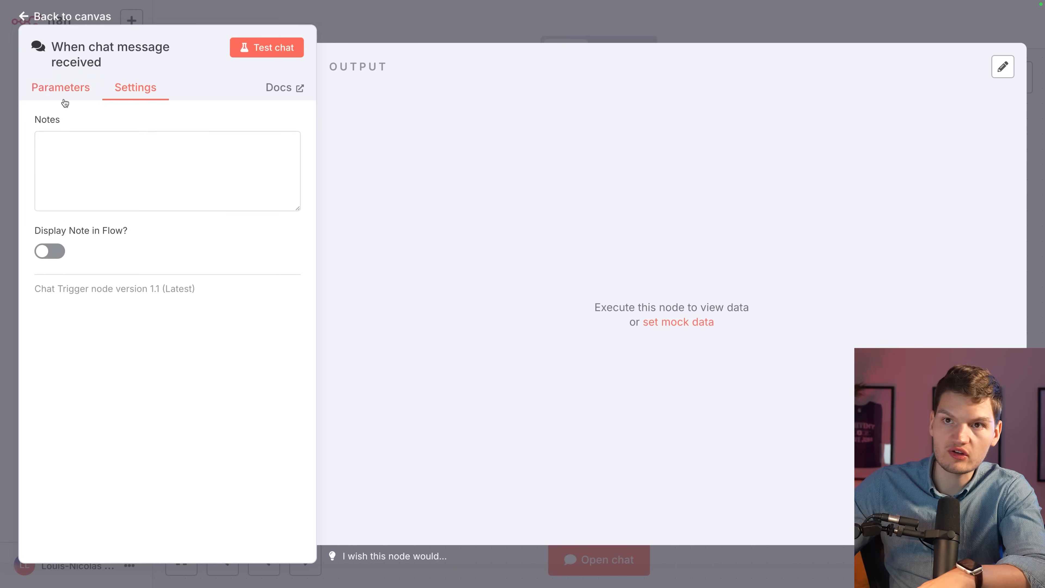
{"action": "left_click", "coordinate": [61, 88]}
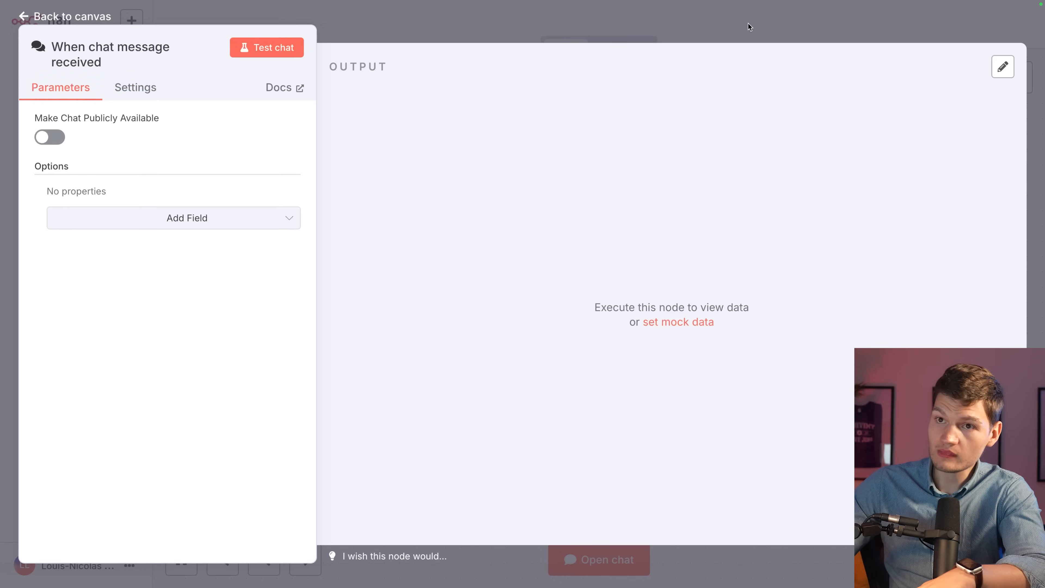
{"action": "left_click", "coordinate": [809, 21]}
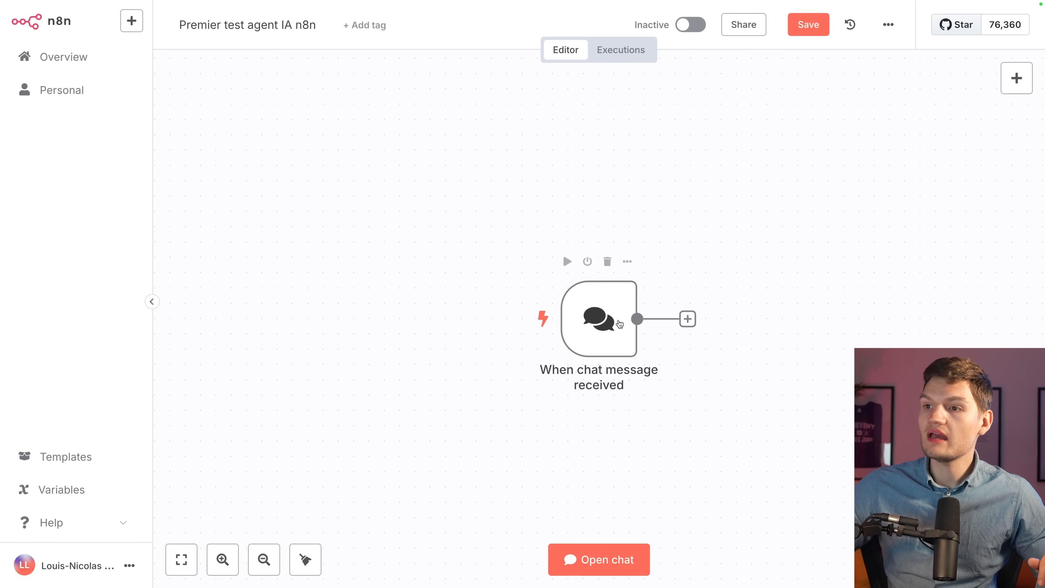
Send the test chat message 'Salut !' so the chat trigger runs and outputs 1 item.
{"action": "left_click", "coordinate": [519, 323]}
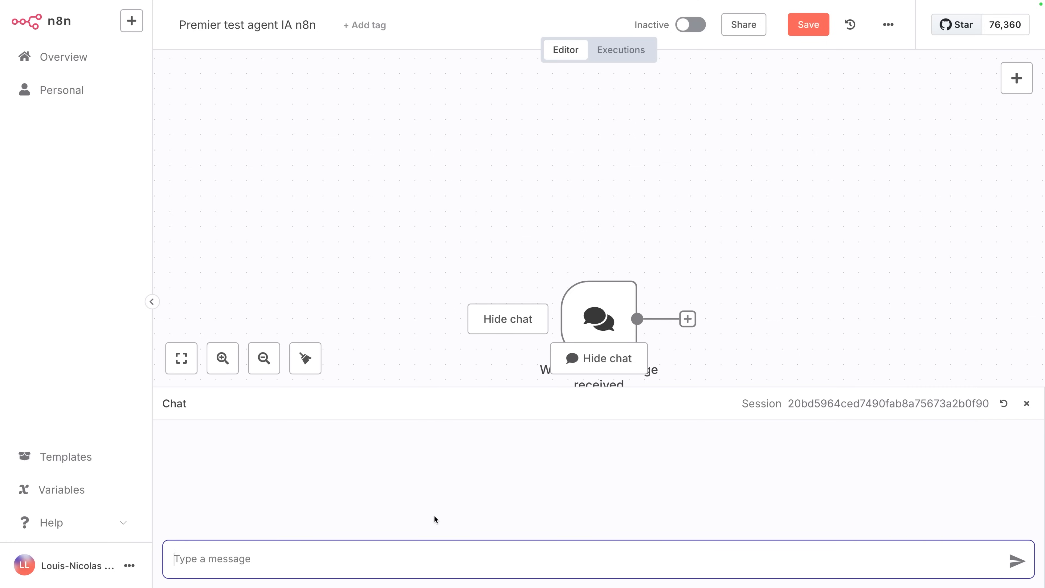
{"action": "type", "text": "Salut !"}
{"action": "key", "text": "Return"}
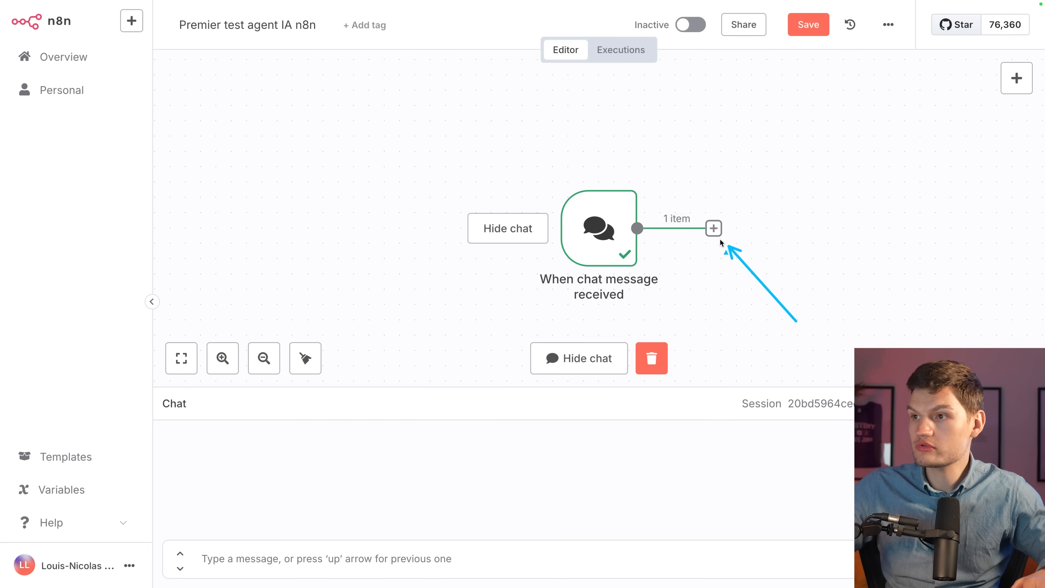
{"action": "left_click", "coordinate": [713, 229]}
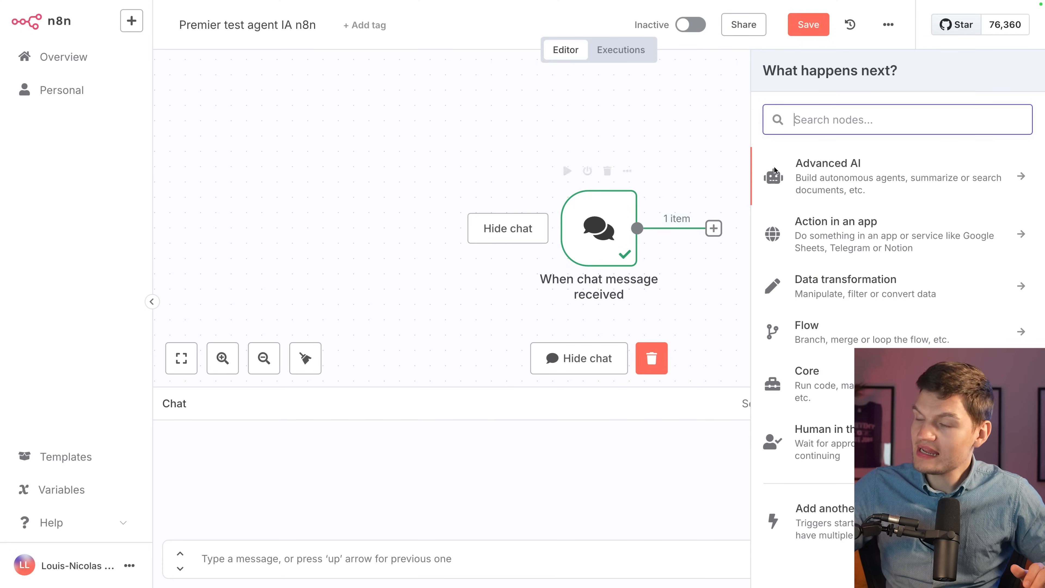
Add an AI Agent node from the Advanced AI category after the chat trigger.
{"action": "left_click", "coordinate": [848, 479]}
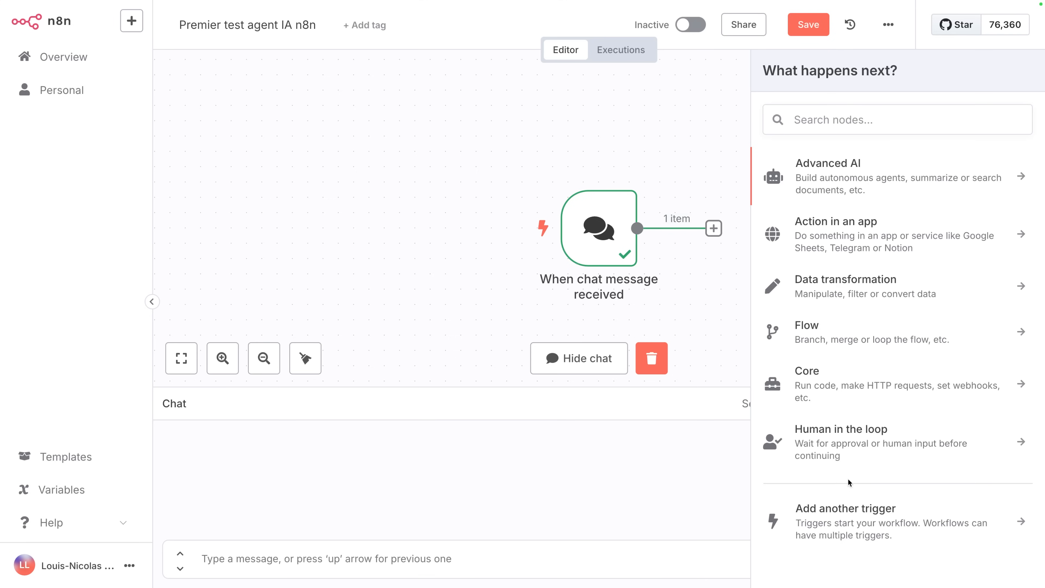
{"action": "left_click", "coordinate": [832, 181]}
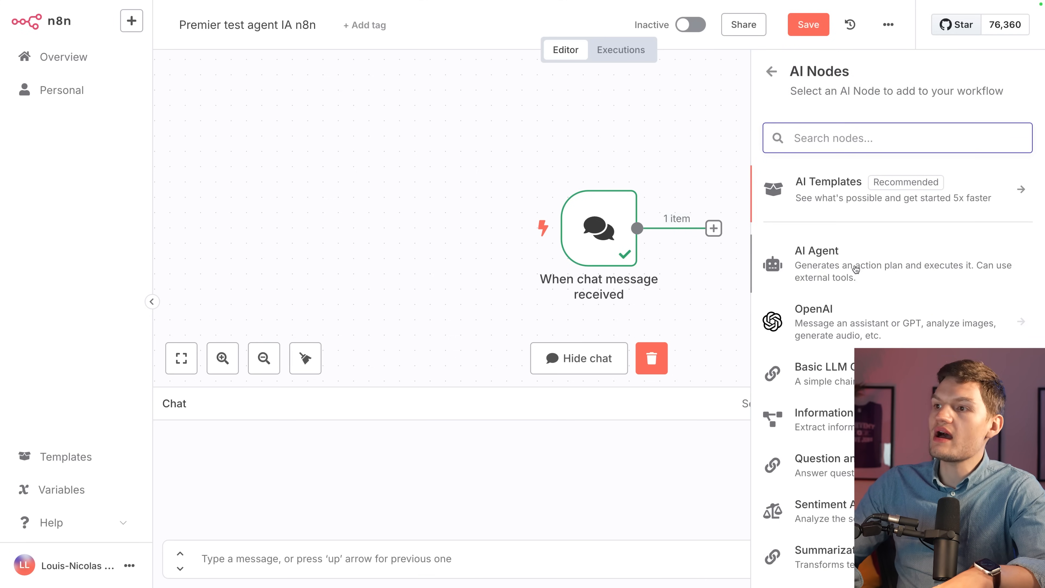
{"action": "left_click", "coordinate": [840, 260]}
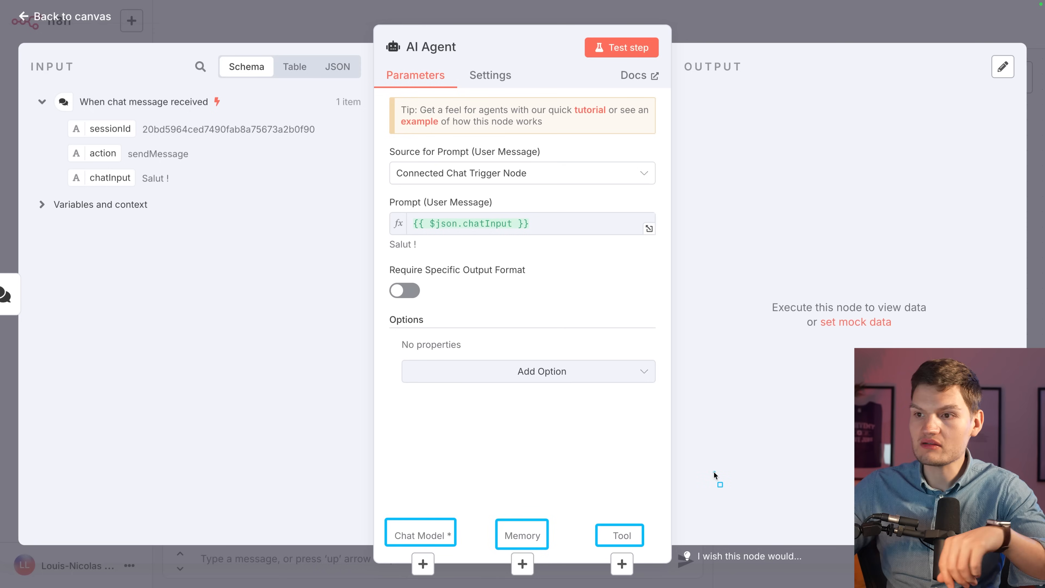
Close the AI Agent panel to show the chat trigger passing 1 item to the Tools Agent.
{"action": "key", "text": "Escape"}
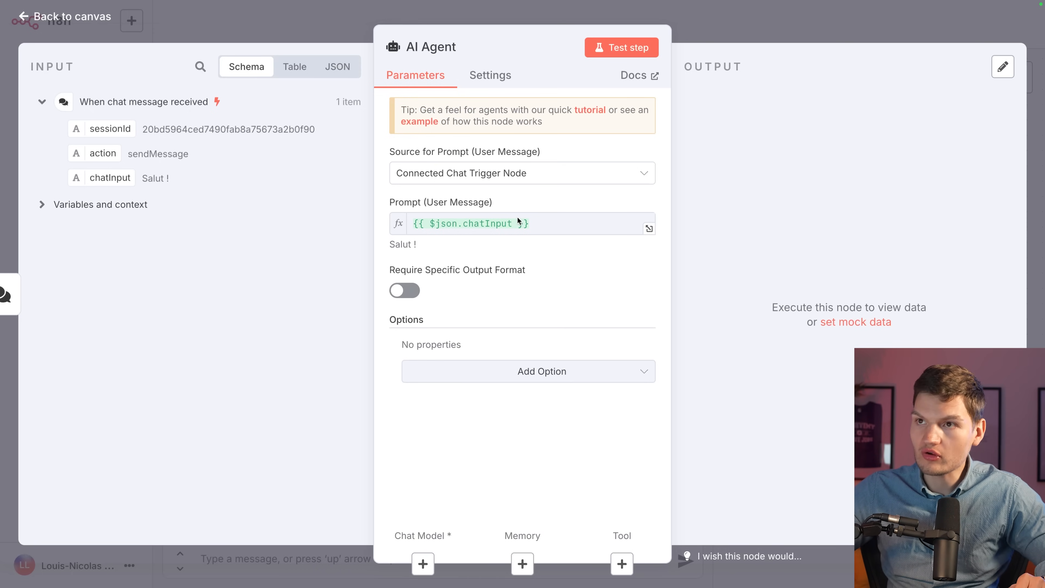
{"action": "left_click", "coordinate": [713, 26]}
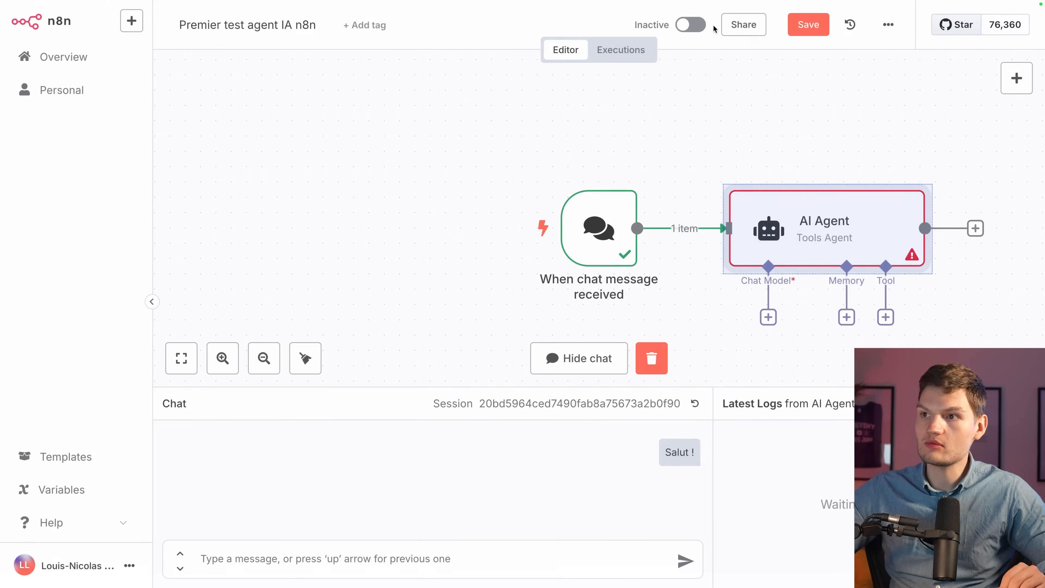
{"action": "left_click_drag", "start_coordinate": [336, 131], "coordinate": [512, 339]}
{"action": "left_click_drag", "start_coordinate": [513, 130], "coordinate": [845, 358]}
{"action": "scroll", "coordinate": [876, 333], "scroll_direction": "down", "scroll_amount": 1}
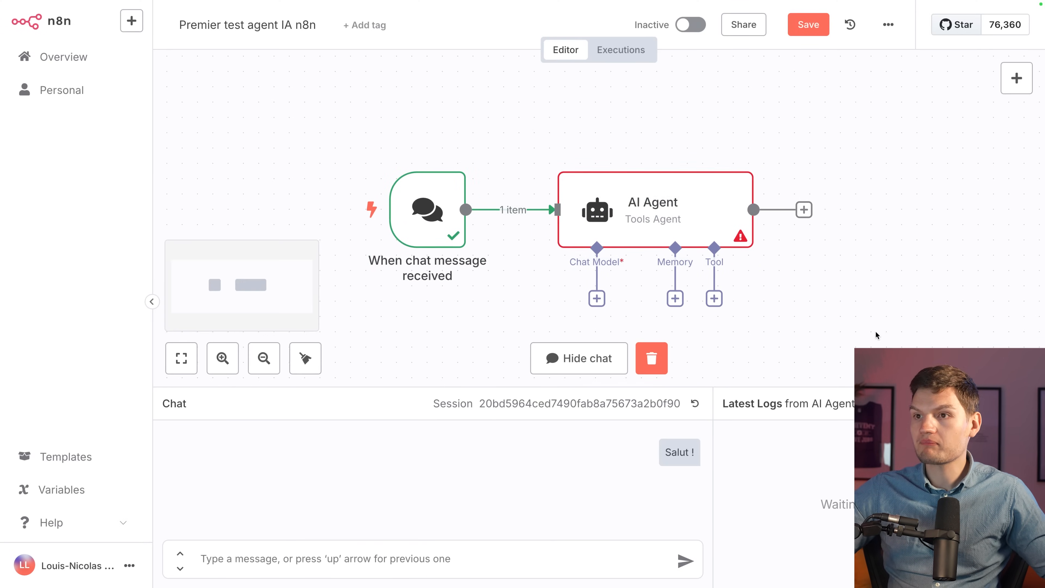
{"action": "left_click_drag", "start_coordinate": [328, 125], "coordinate": [509, 325]}
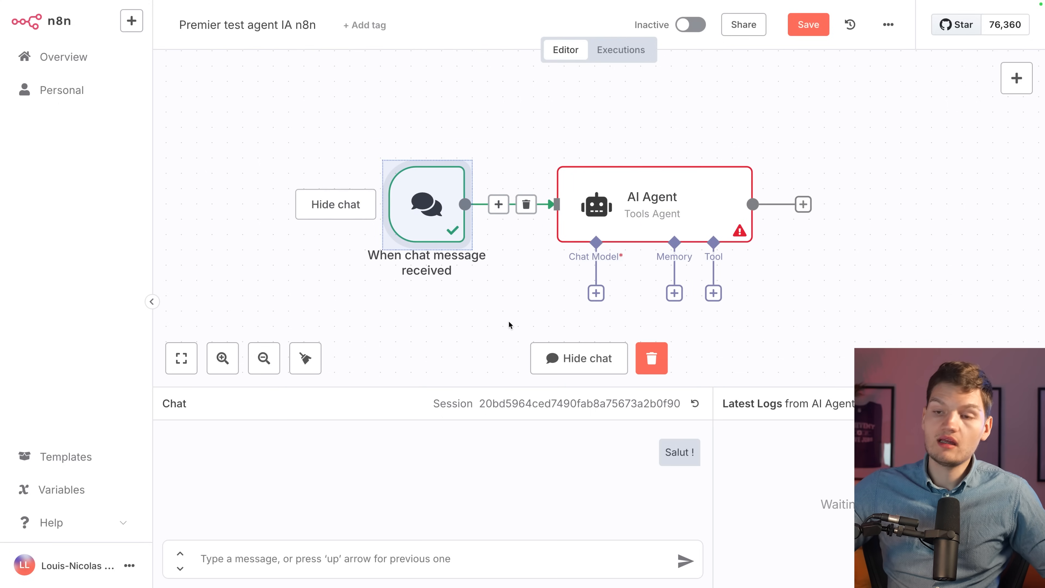
{"action": "left_click", "coordinate": [509, 324]}
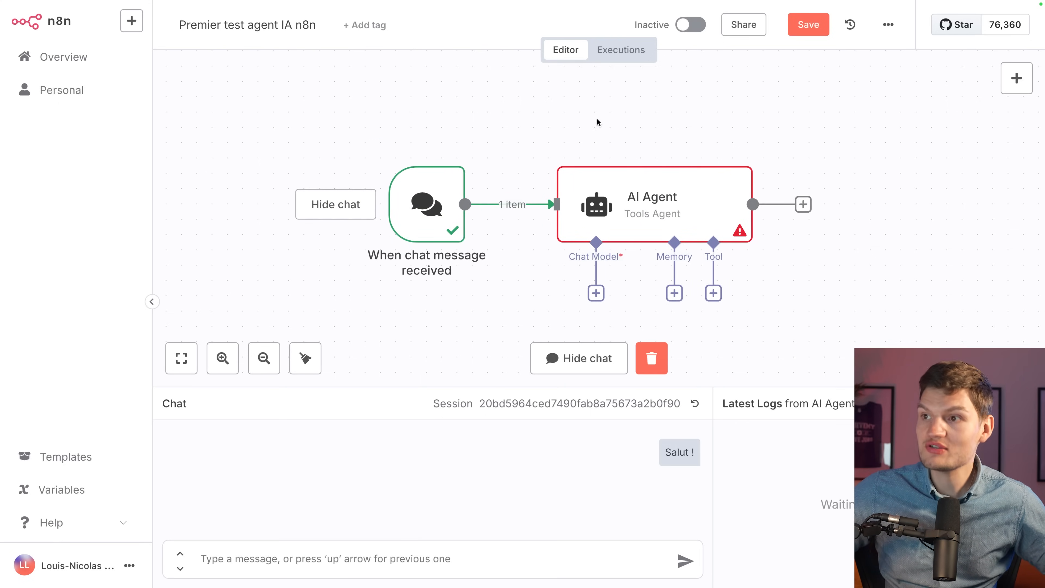
{"action": "left_click_drag", "start_coordinate": [541, 317], "coordinate": [696, 318]}
{"action": "left_click_drag", "start_coordinate": [698, 250], "coordinate": [754, 315]}
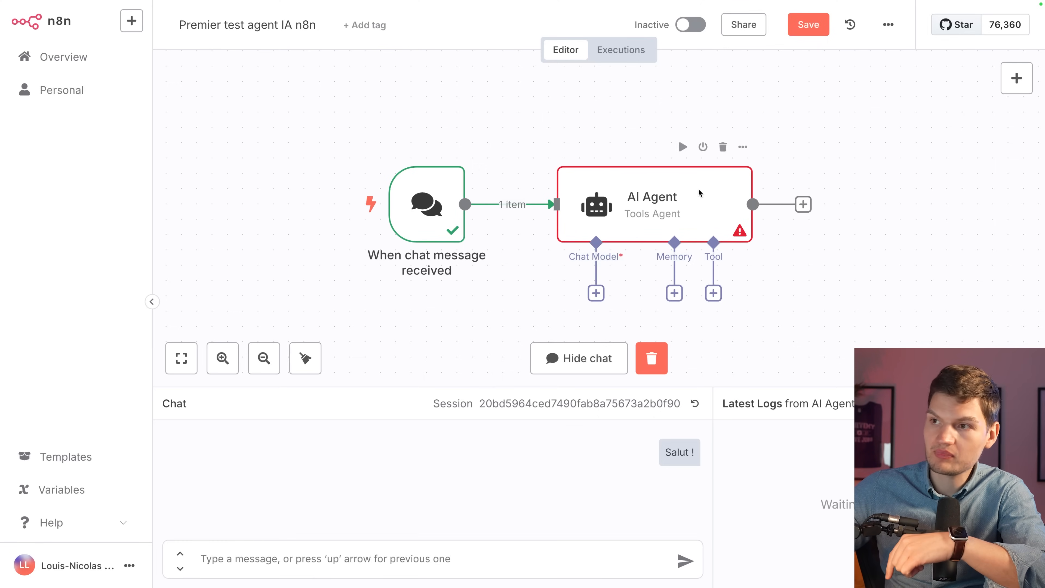
Review the AI Agent's incoming 'Salut !' data and its {{ $json.chatInput }} prompt, then return to the canvas.
{"action": "double_click", "coordinate": [698, 193]}
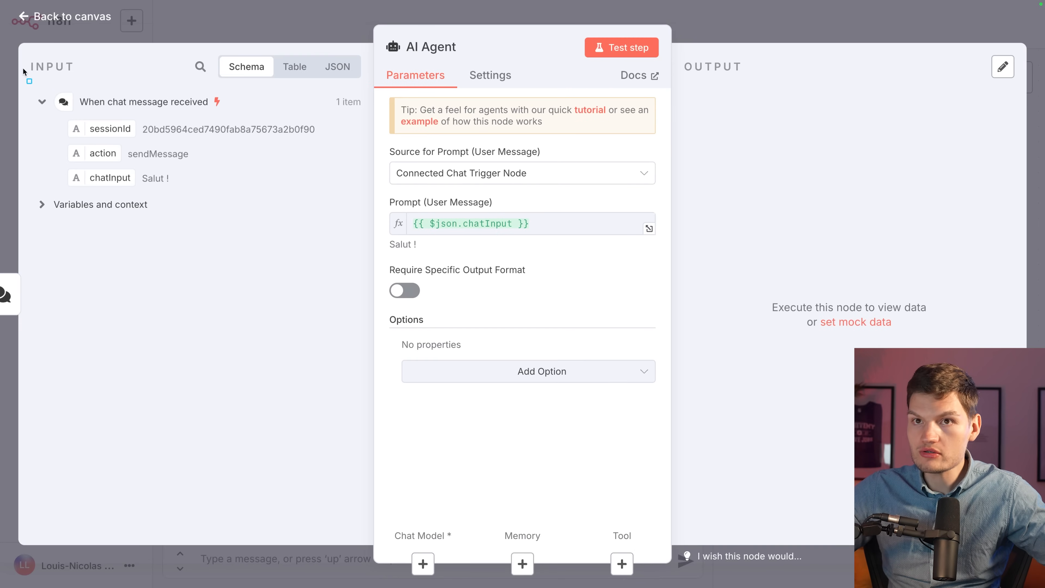
{"action": "mouse_move", "coordinate": [21, 48]}
{"action": "left_mouse_down"}
{"action": "mouse_move", "coordinate": [366, 272]}
{"action": "mouse_move", "coordinate": [370, 321]}
{"action": "left_mouse_up"}
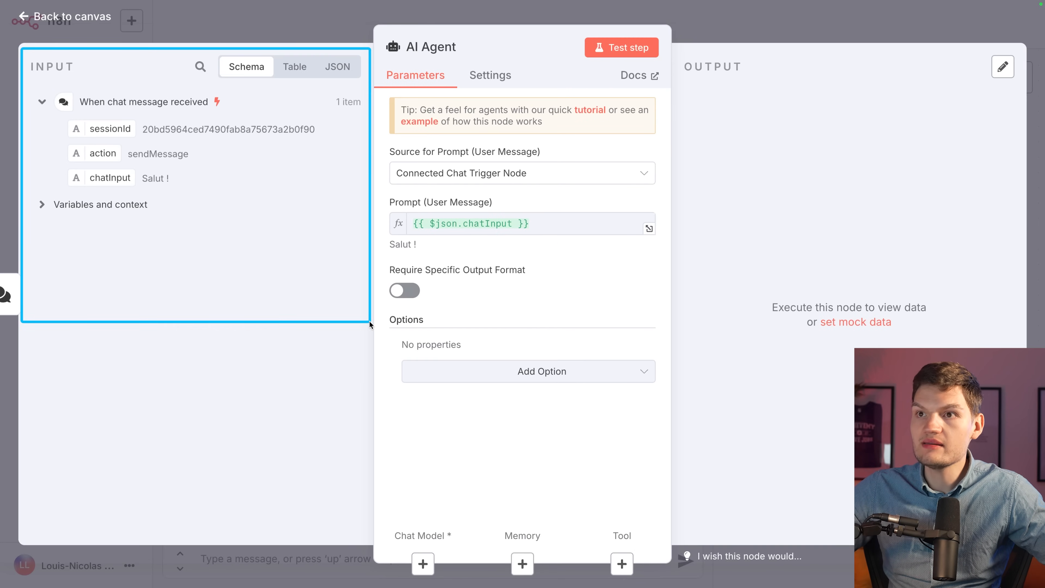
{"action": "mouse_move", "coordinate": [677, 49]}
{"action": "left_mouse_down"}
{"action": "mouse_move", "coordinate": [1011, 378]}
{"action": "mouse_move", "coordinate": [1024, 356]}
{"action": "left_mouse_up"}
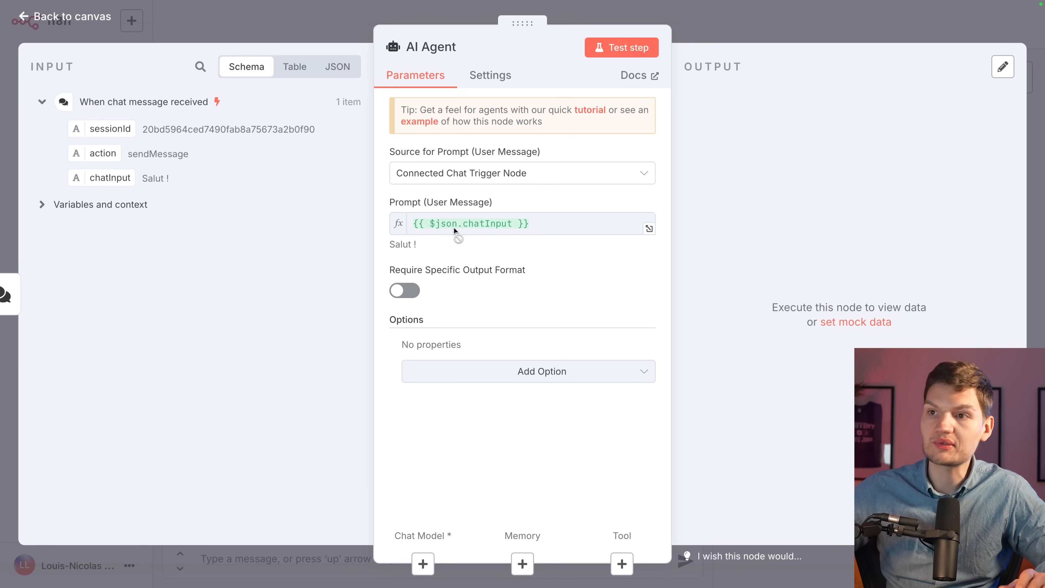
{"action": "mouse_move", "coordinate": [453, 228]}
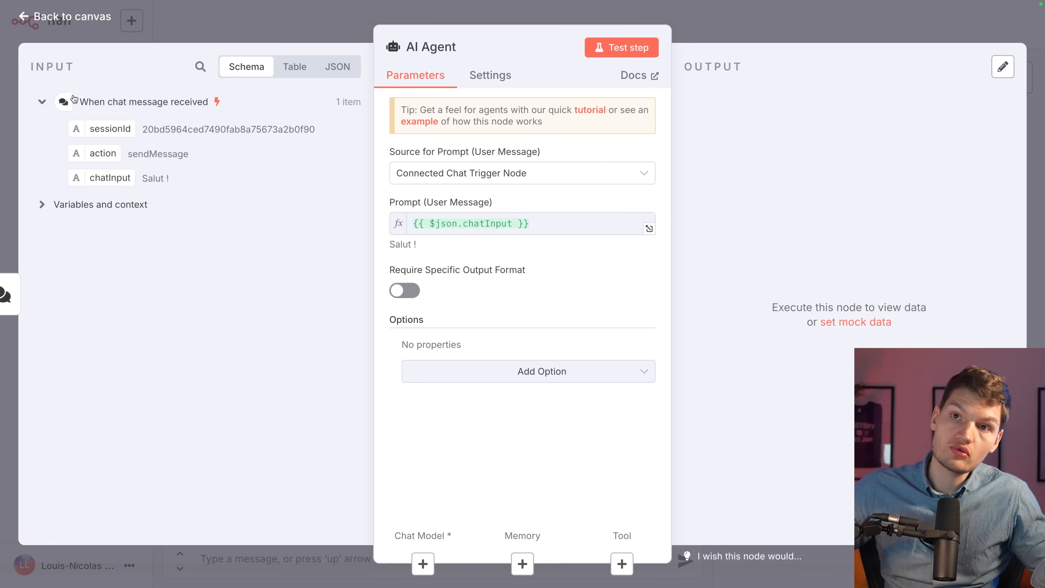
{"action": "left_click", "coordinate": [735, 26]}
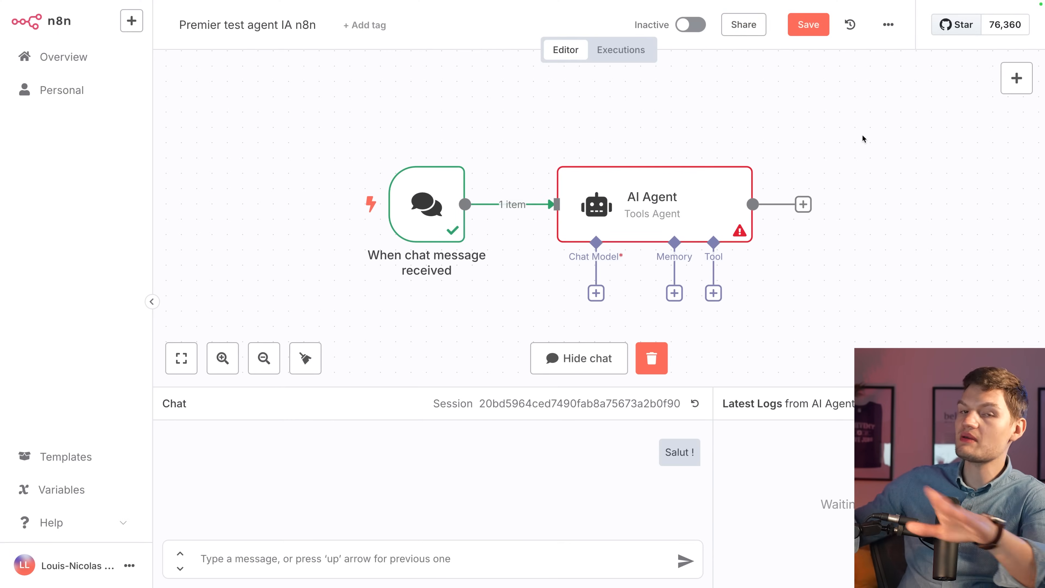
Attach an OpenAI Chat Model from the Language Models list as the agent's chat model.
{"action": "scroll", "coordinate": [862, 135], "scroll_direction": "right", "scroll_amount": 1}
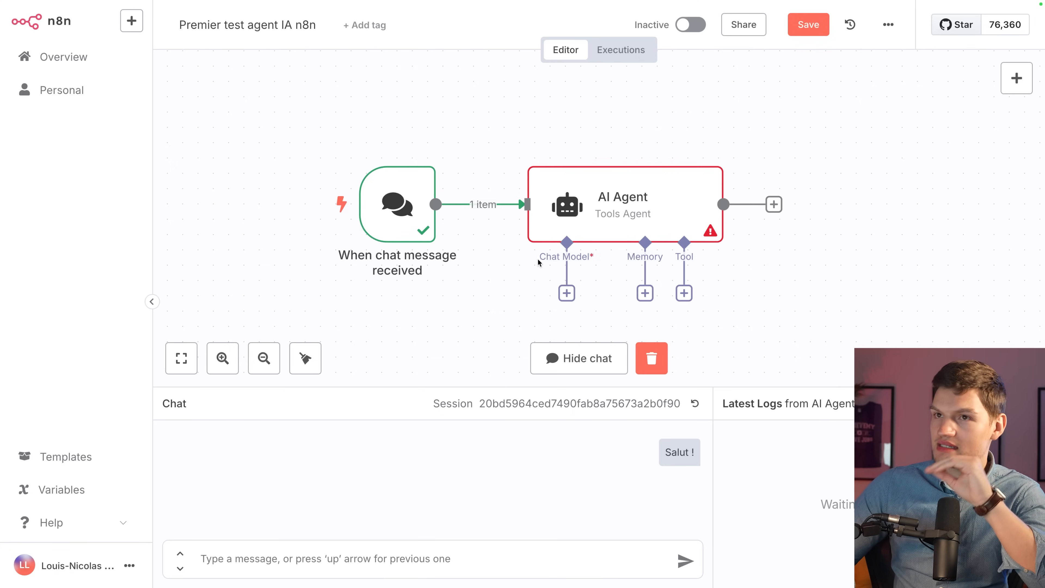
{"action": "left_click", "coordinate": [566, 293]}
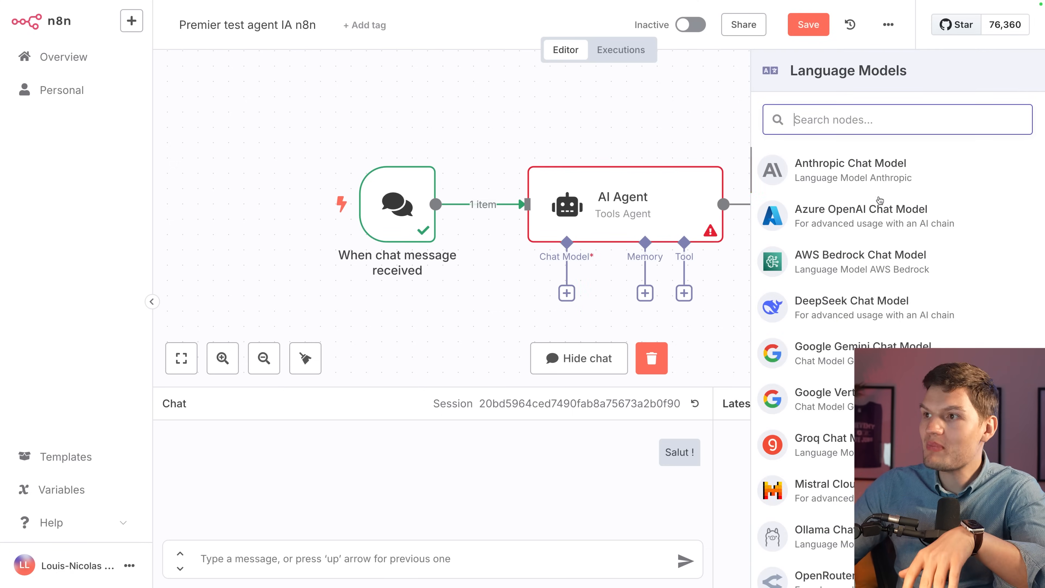
{"action": "scroll", "coordinate": [900, 300], "scroll_direction": "down", "scroll_amount": 3}
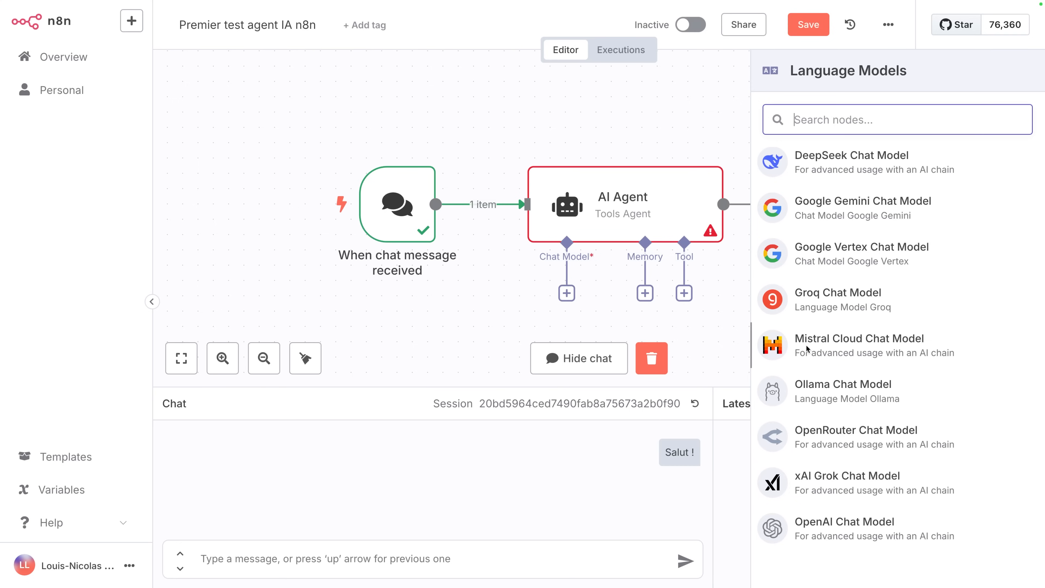
{"action": "scroll", "coordinate": [806, 348], "scroll_direction": "up", "scroll_amount": 3}
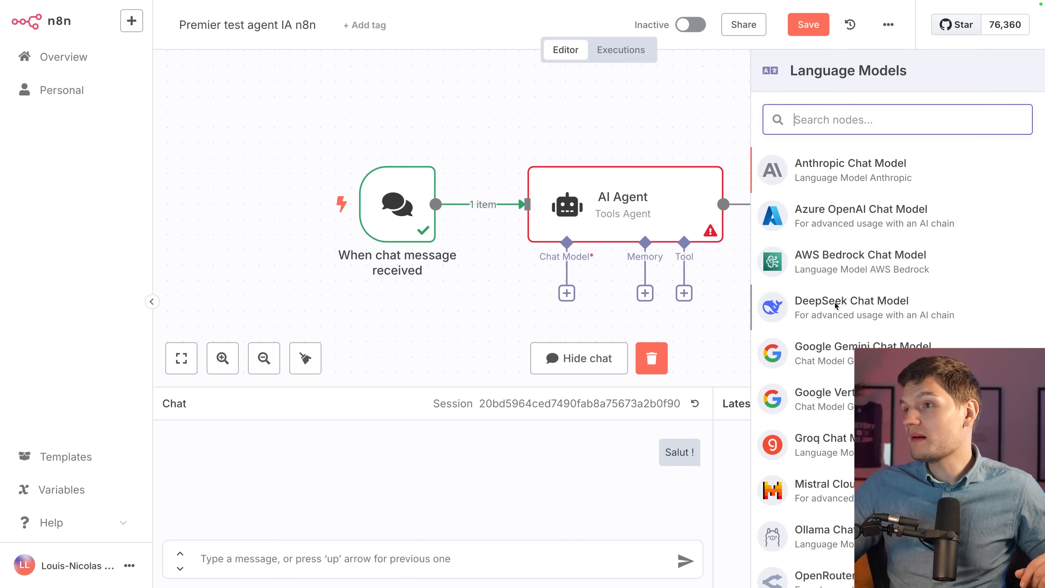
{"action": "scroll", "coordinate": [835, 305], "scroll_direction": "down", "scroll_amount": 3}
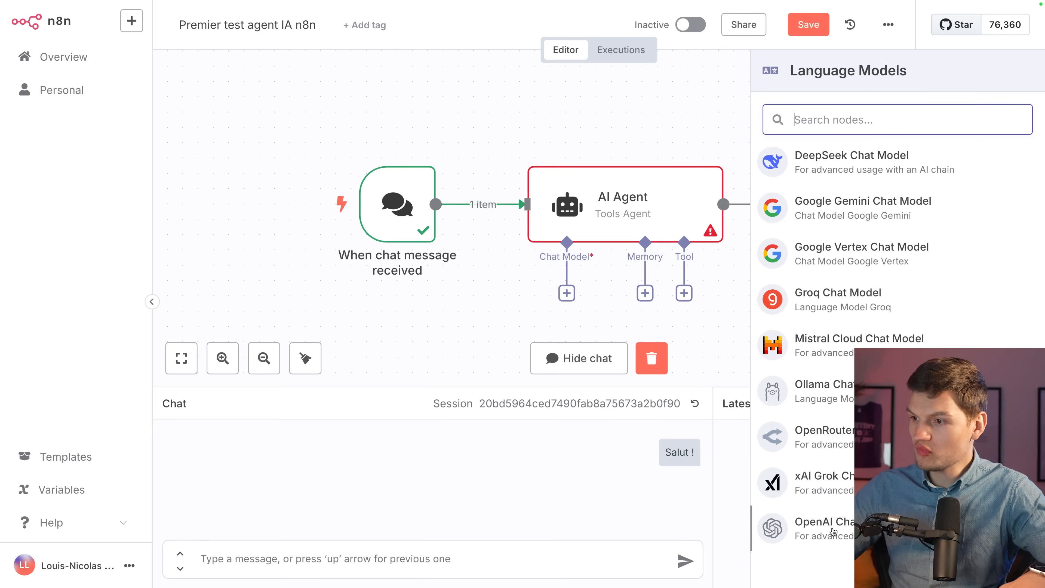
{"action": "left_click", "coordinate": [832, 530]}
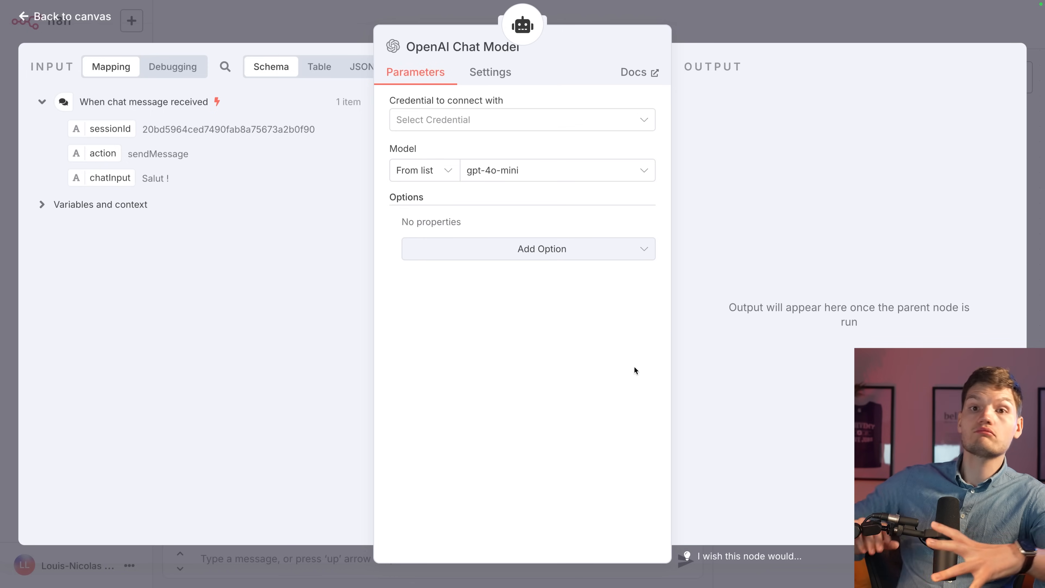
Try reloading the OpenAI Chat Model's gpt-4o-mini model list, then go back to the canvas.
{"action": "left_click", "coordinate": [547, 181]}
{"action": "left_click", "coordinate": [688, 187]}
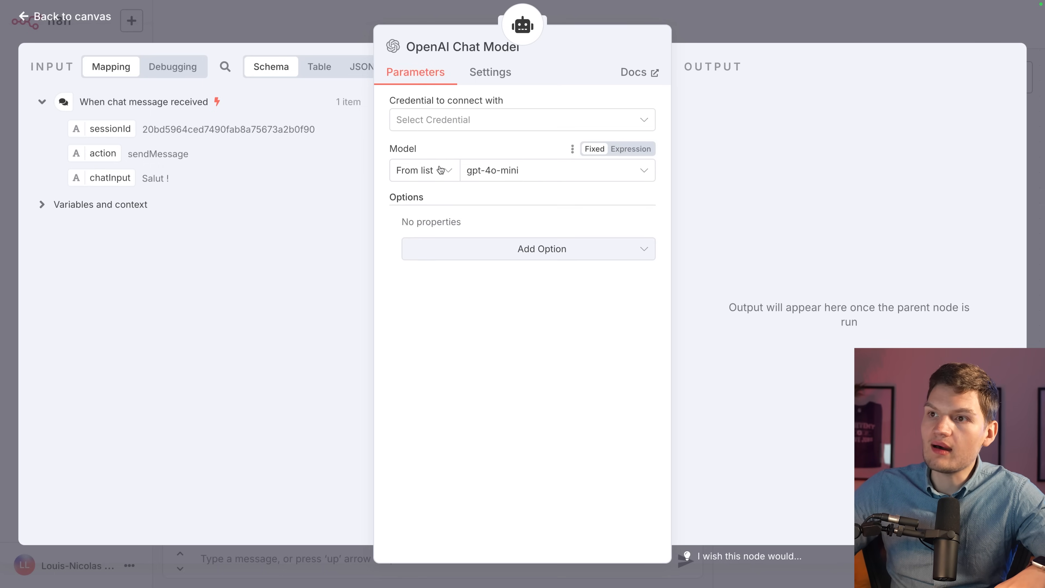
{"action": "left_click", "coordinate": [753, 20]}
{"action": "scroll", "coordinate": [748, 287], "scroll_direction": "down", "scroll_amount": 5}
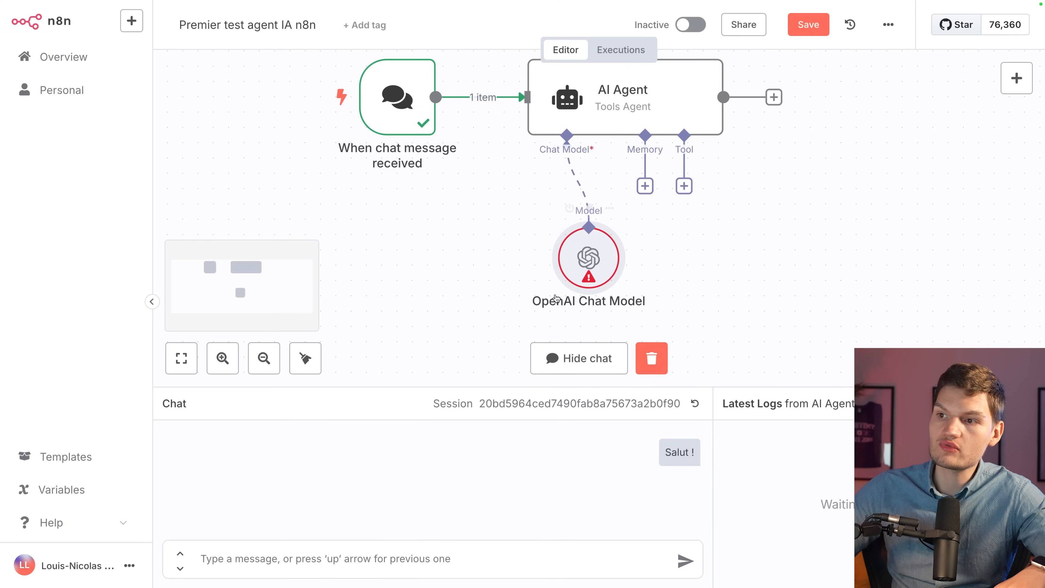
Reopen the OpenAI Chat Model and start creating a new OpenAI credential.
{"action": "mouse_move", "coordinate": [587, 280]}
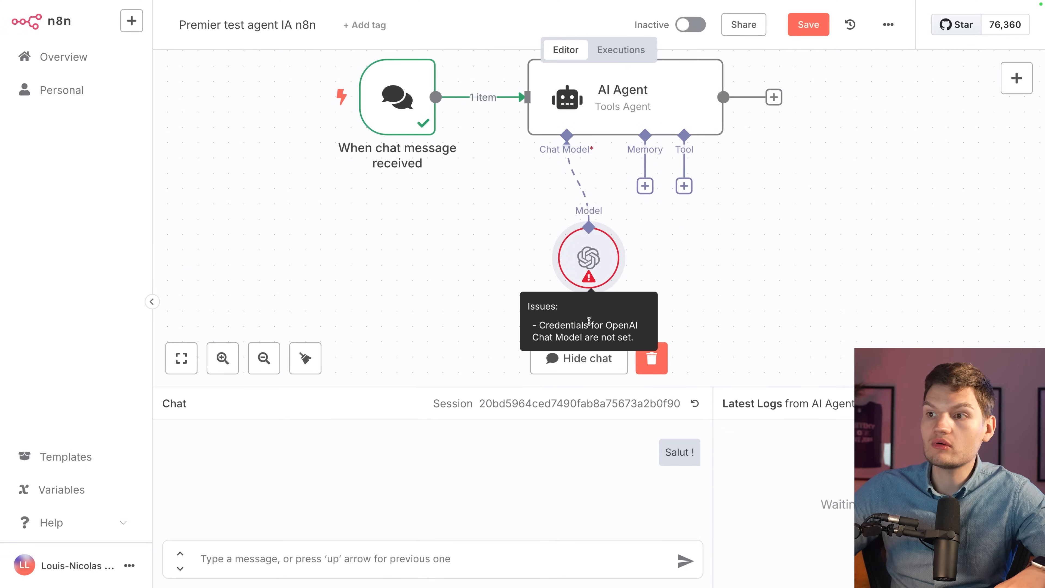
{"action": "double_click", "coordinate": [590, 256]}
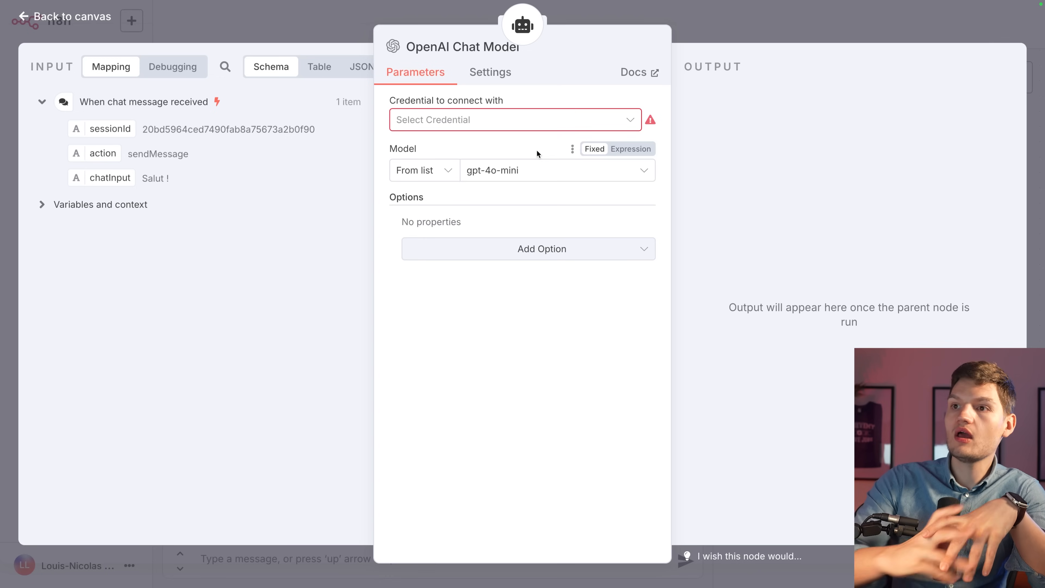
{"action": "left_click", "coordinate": [489, 120]}
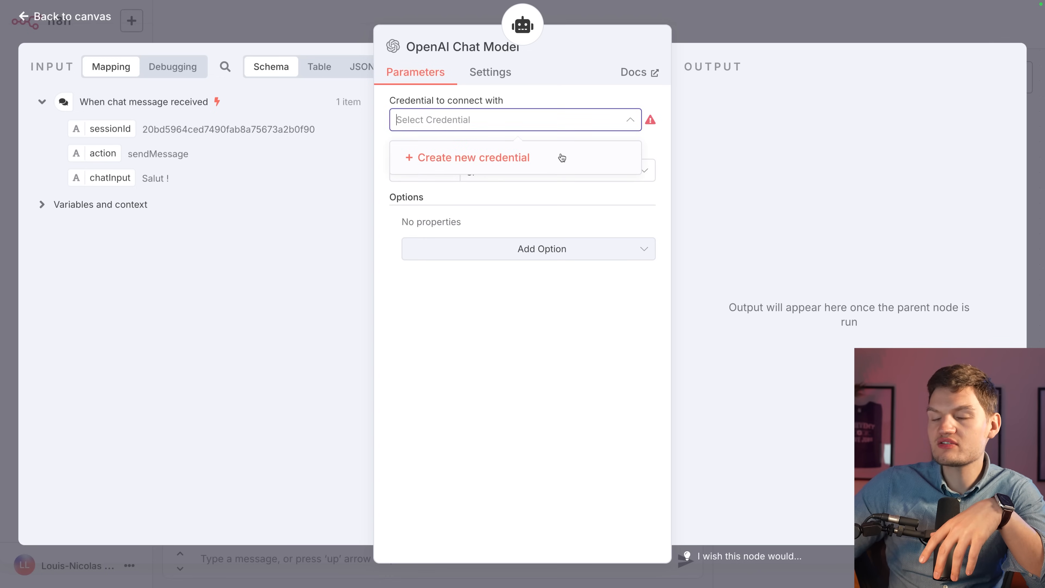
{"action": "left_click", "coordinate": [452, 161]}
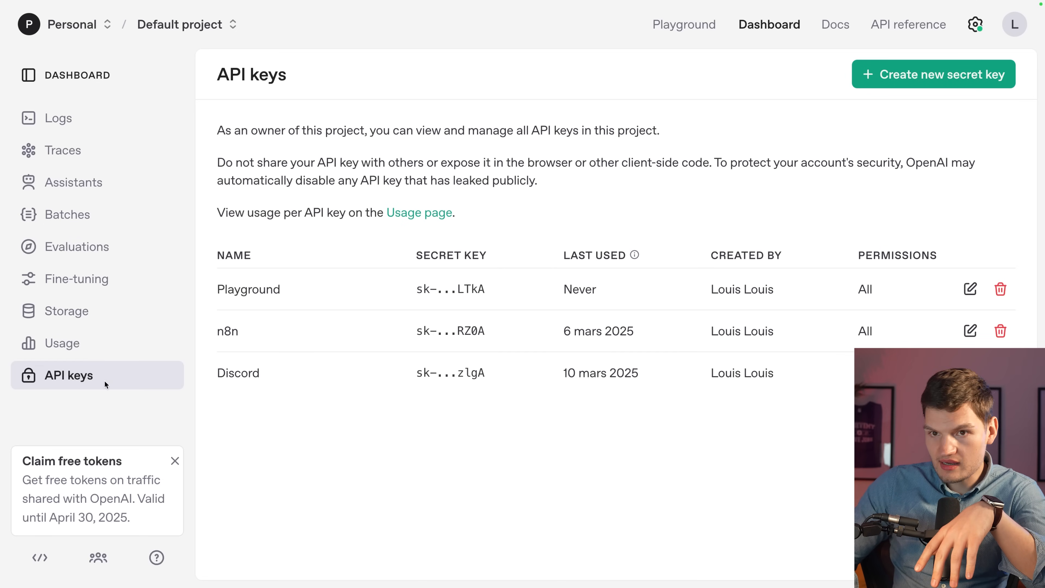
Review the Default project's three API keys: Playground, n8n and Discord.
{"action": "left_click_drag", "start_coordinate": [221, 230], "coordinate": [824, 443]}
{"action": "left_click", "coordinate": [734, 442]}
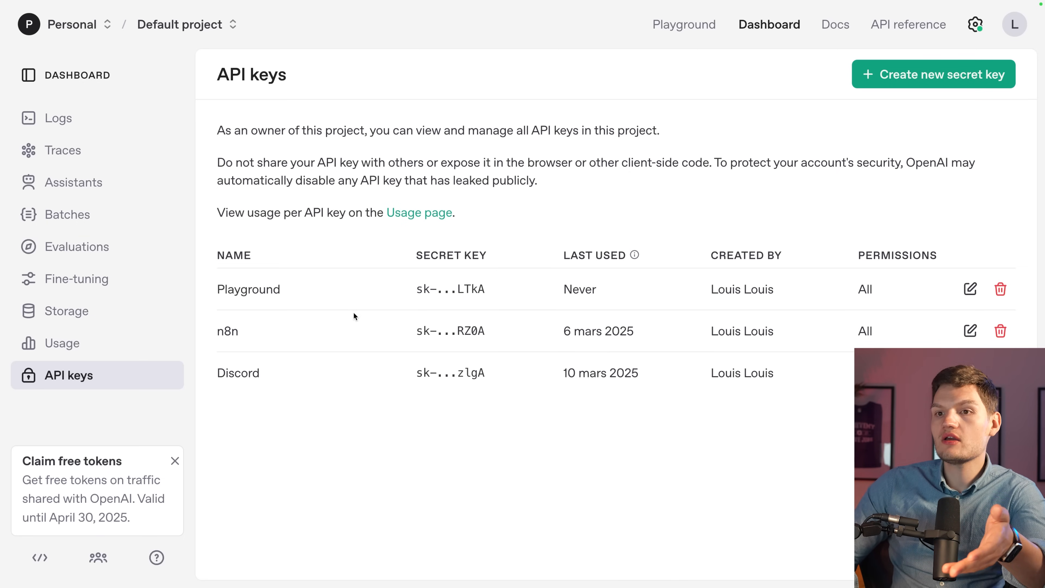
{"action": "left_click_drag", "start_coordinate": [206, 330], "coordinate": [666, 350]}
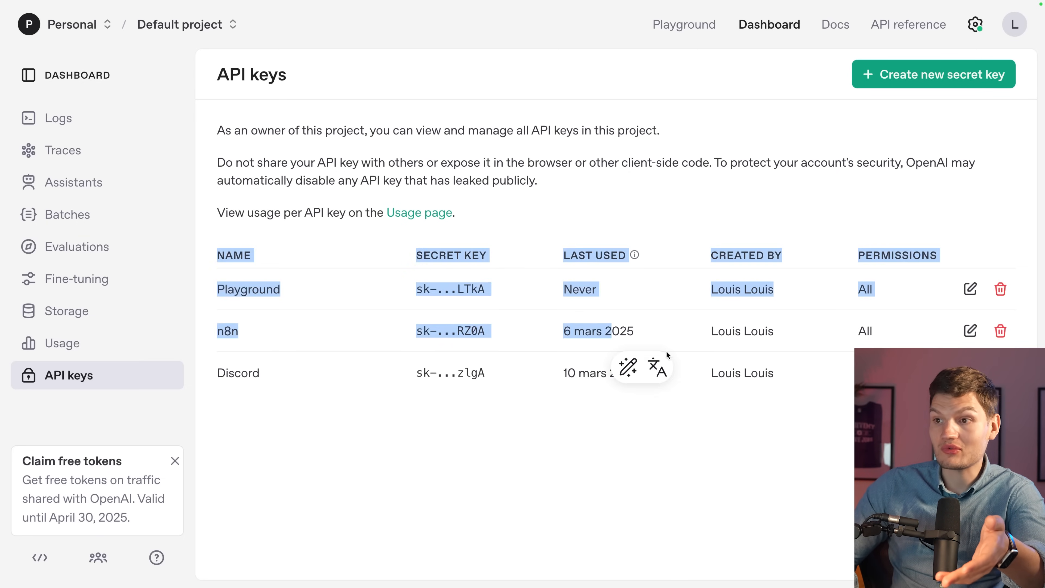
{"action": "left_click", "coordinate": [727, 442]}
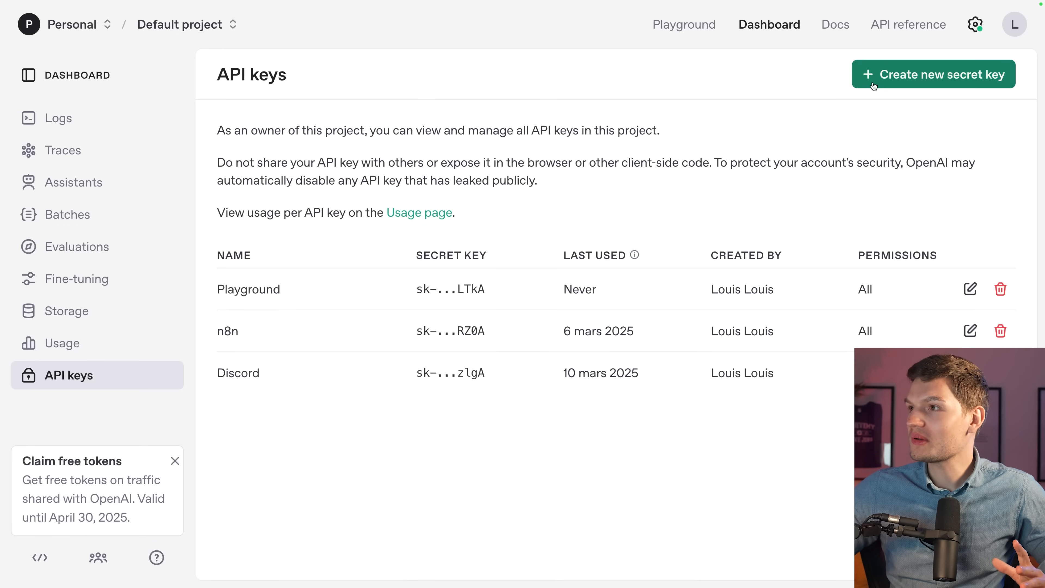
Create a secret key named 'N8N sur Hostinger' with All permissions and copy it.
{"action": "left_click", "coordinate": [872, 85]}
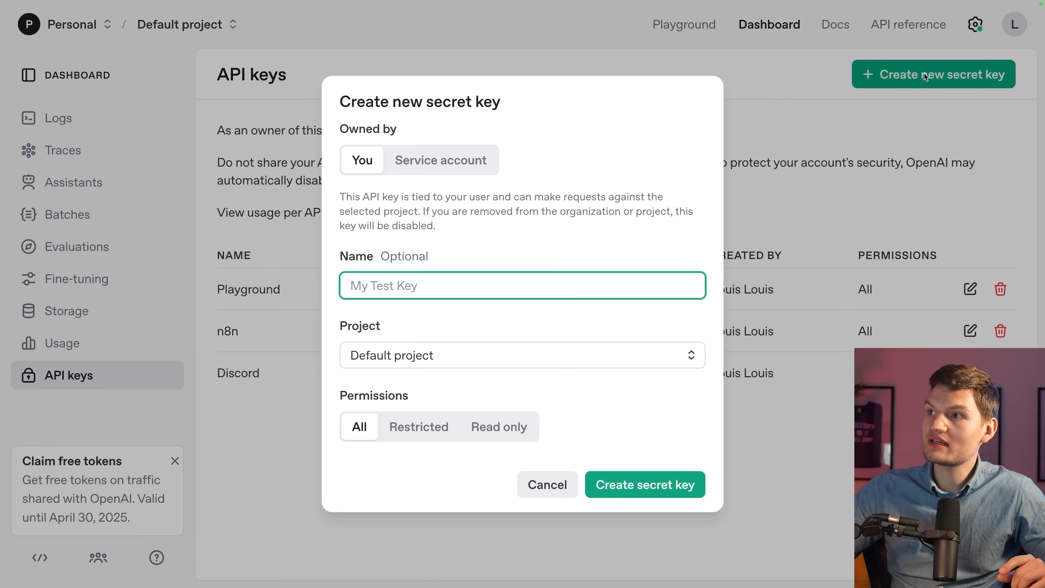
{"action": "type", "text": "N!"}
{"action": "type", "text": "8n"}
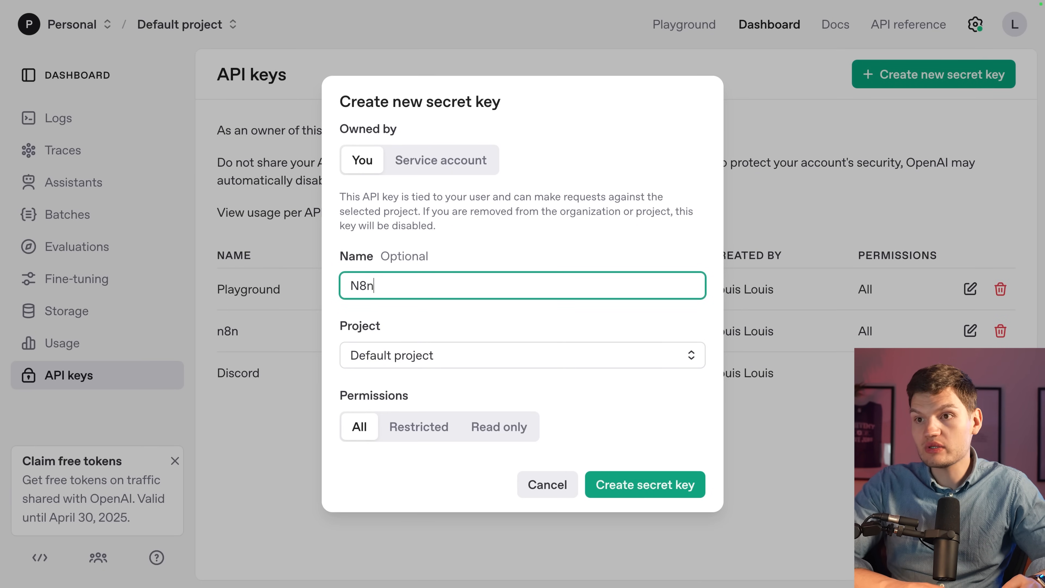
{"action": "type", "text": " sur Hostinger"}
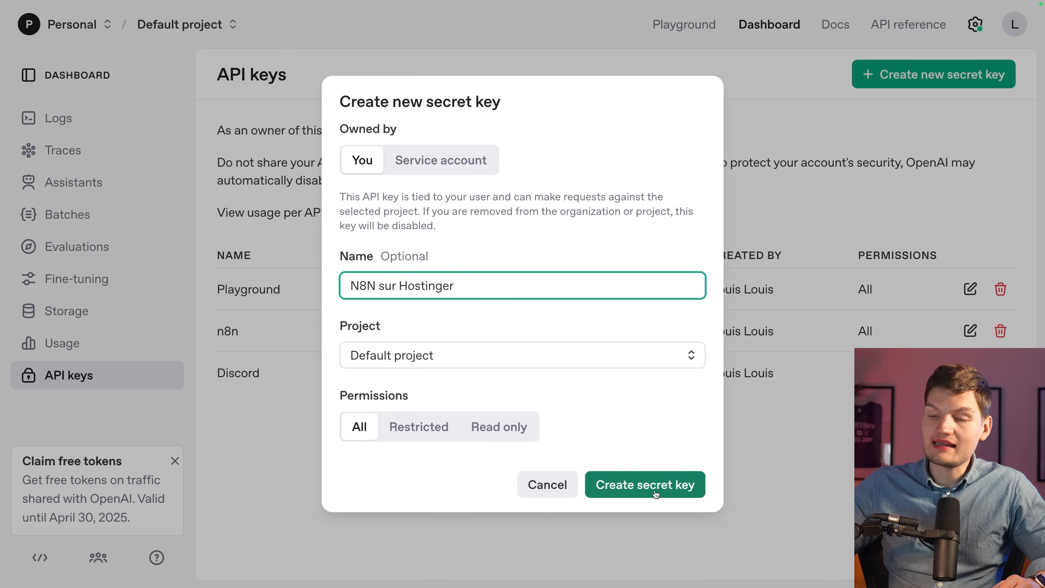
{"action": "left_click", "coordinate": [667, 487]}
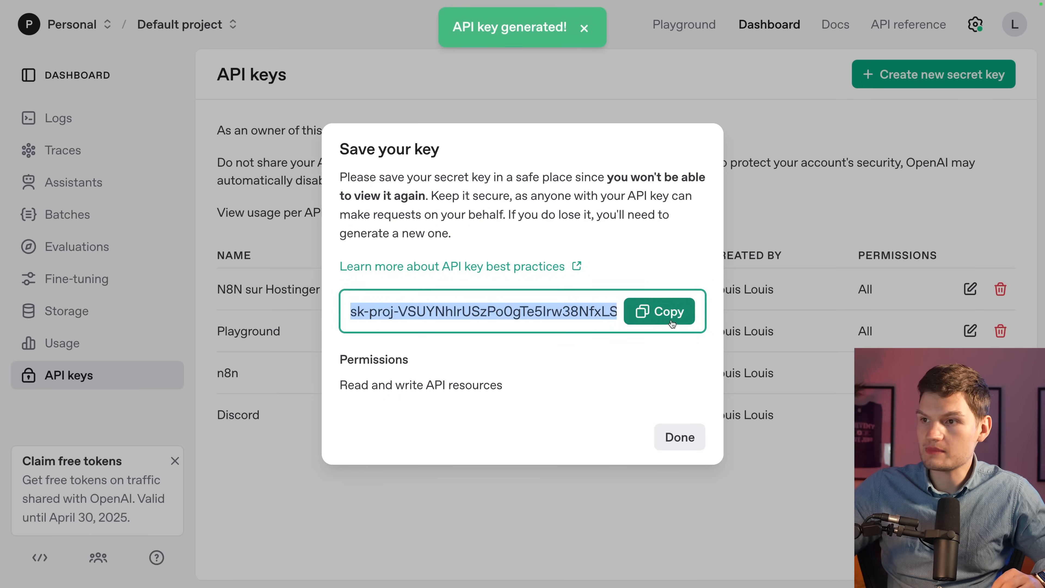
{"action": "left_click", "coordinate": [671, 323]}
Paste the new API key into the OpenAi account credential, save and test it, then close it.
{"action": "left_click", "coordinate": [678, 436]}
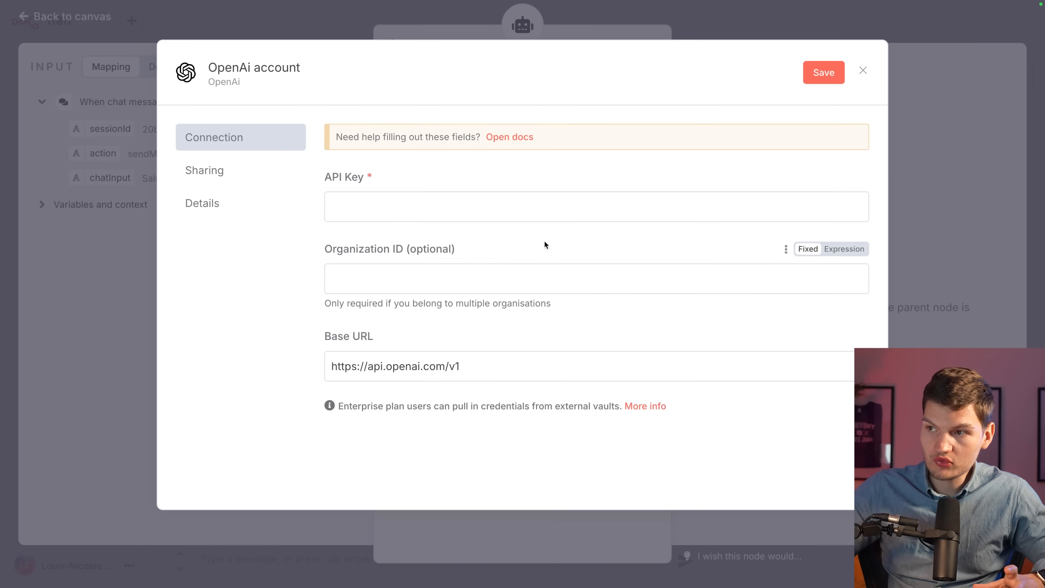
{"action": "left_click", "coordinate": [457, 206]}
{"action": "key", "text": "ctrl+v"}
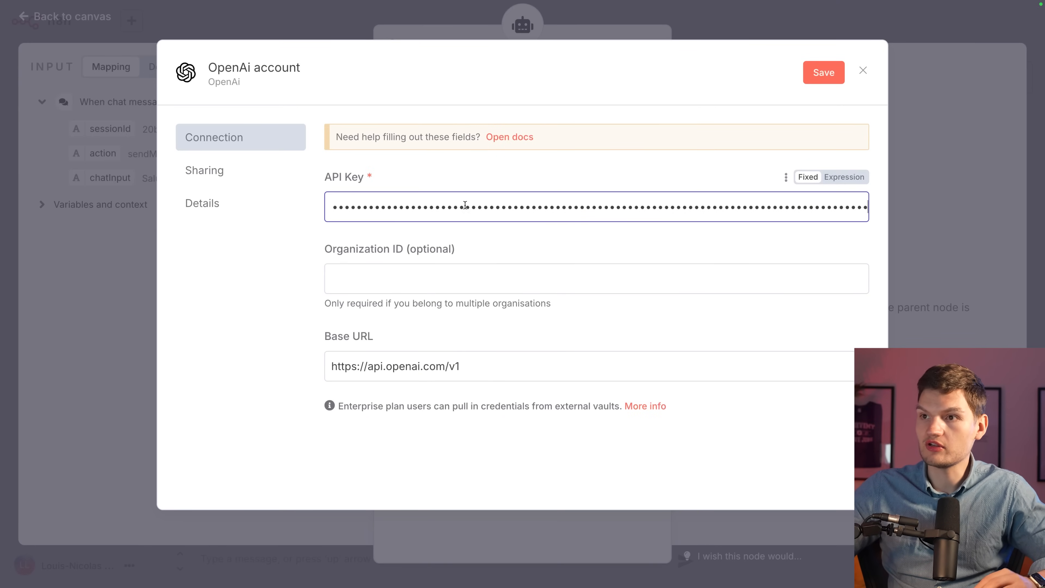
{"action": "left_click", "coordinate": [624, 154]}
{"action": "left_click", "coordinate": [832, 69]}
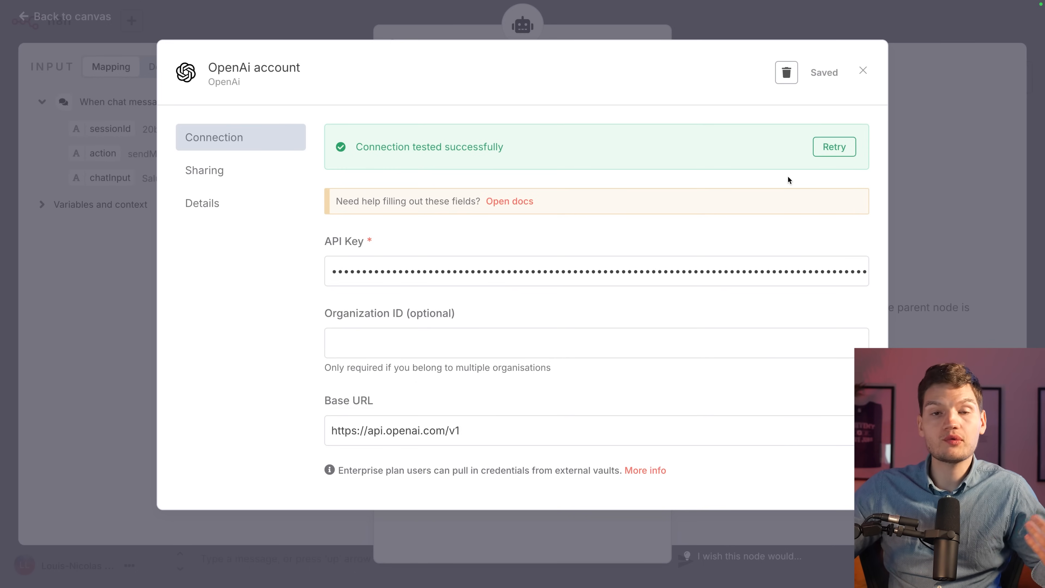
{"action": "left_click", "coordinate": [863, 70]}
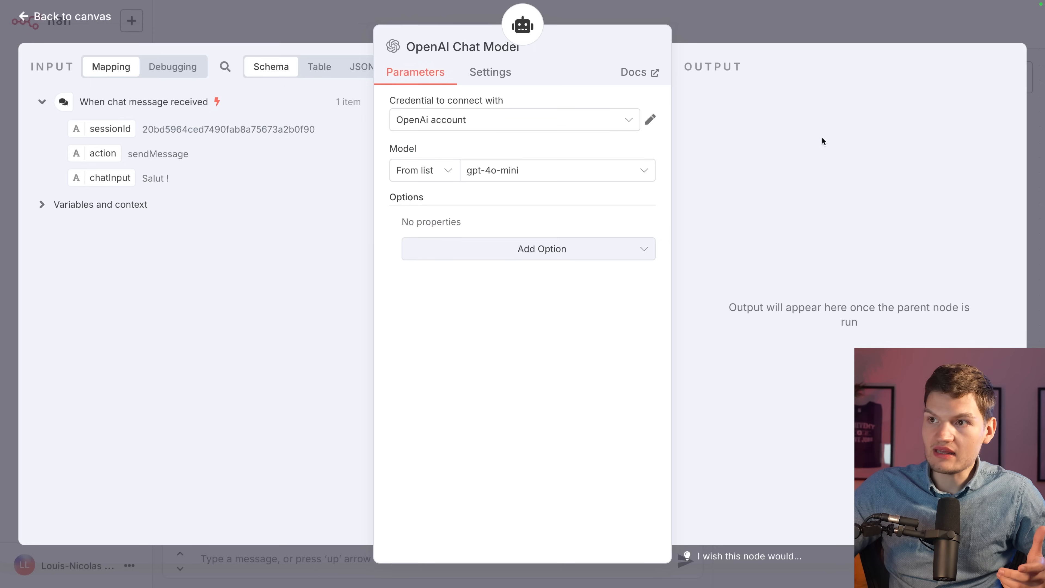
{"action": "left_click", "coordinate": [511, 173]}
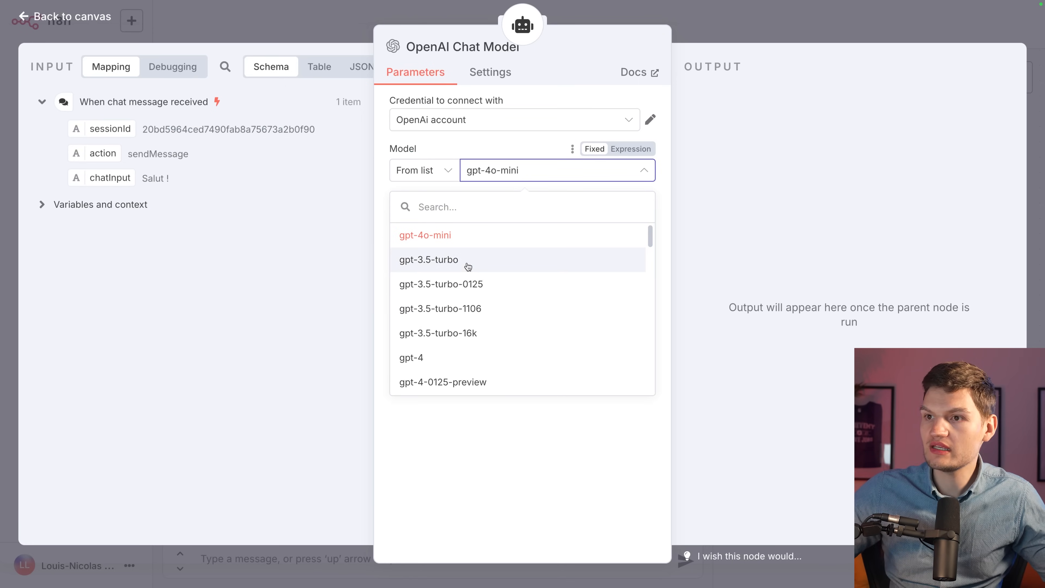
{"action": "scroll", "coordinate": [466, 266], "scroll_direction": "down", "scroll_amount": 5}
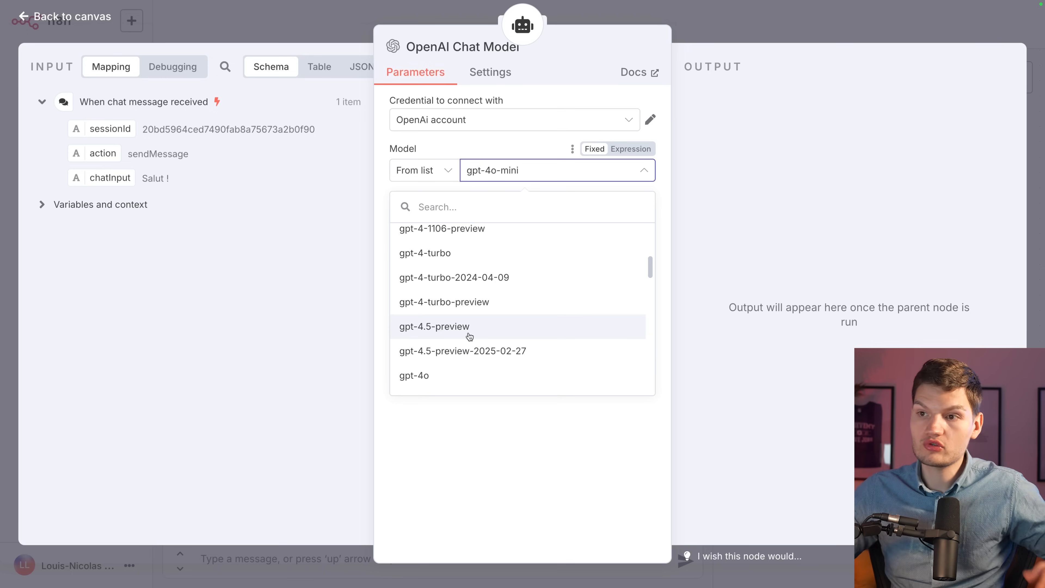
{"action": "scroll", "coordinate": [469, 337], "scroll_direction": "down", "scroll_amount": 10}
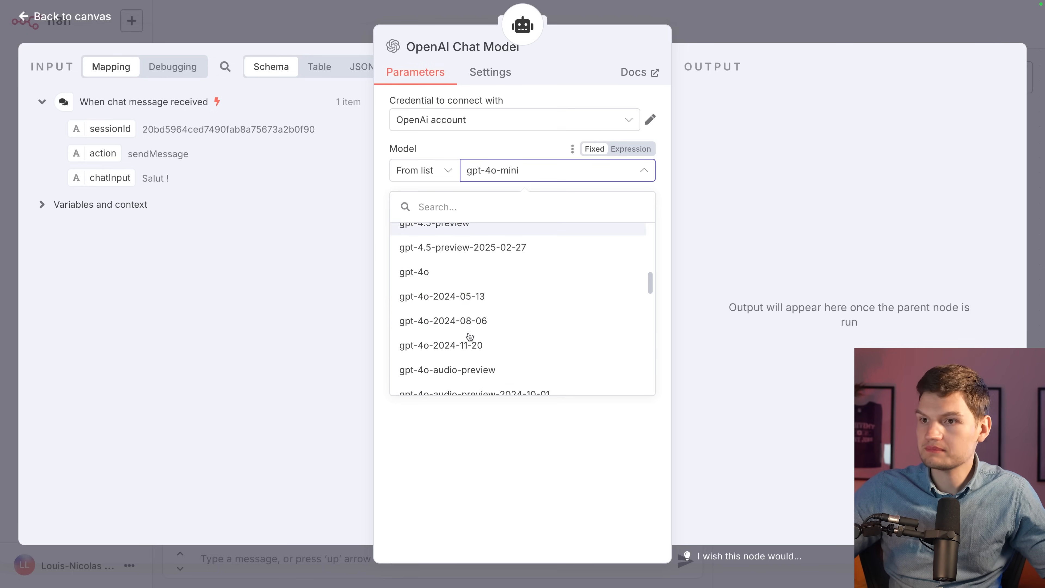
{"action": "scroll", "coordinate": [517, 293], "scroll_direction": "down", "scroll_amount": 5}
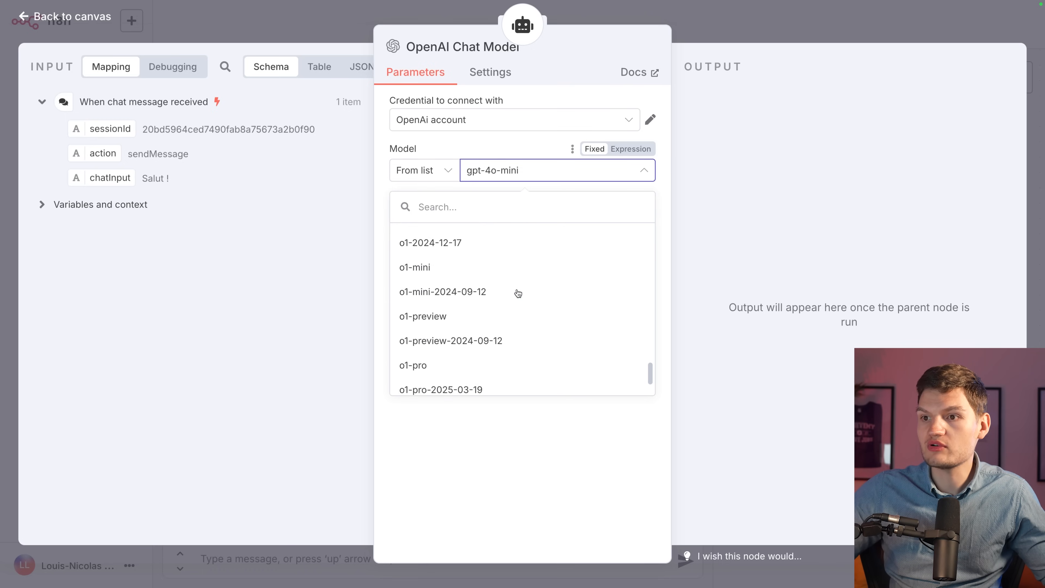
{"action": "scroll", "coordinate": [516, 291], "scroll_direction": "up", "scroll_amount": 2}
{"action": "scroll", "coordinate": [452, 308], "scroll_direction": "down", "scroll_amount": 2}
{"action": "scroll", "coordinate": [464, 325], "scroll_direction": "down", "scroll_amount": 1}
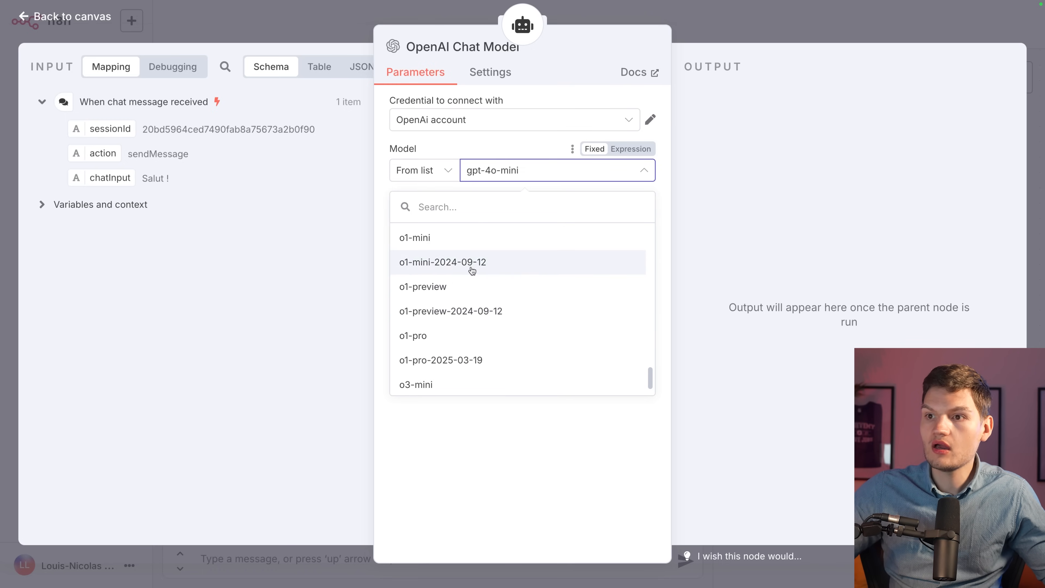
{"action": "scroll", "coordinate": [490, 302], "scroll_direction": "down", "scroll_amount": 1}
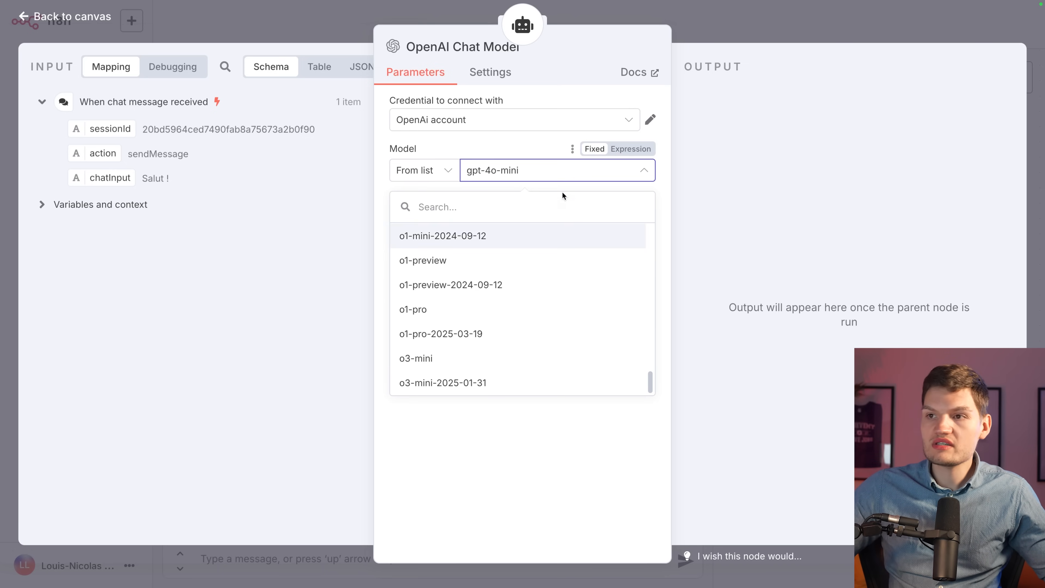
{"action": "scroll", "coordinate": [555, 368], "scroll_direction": "up", "scroll_amount": 15}
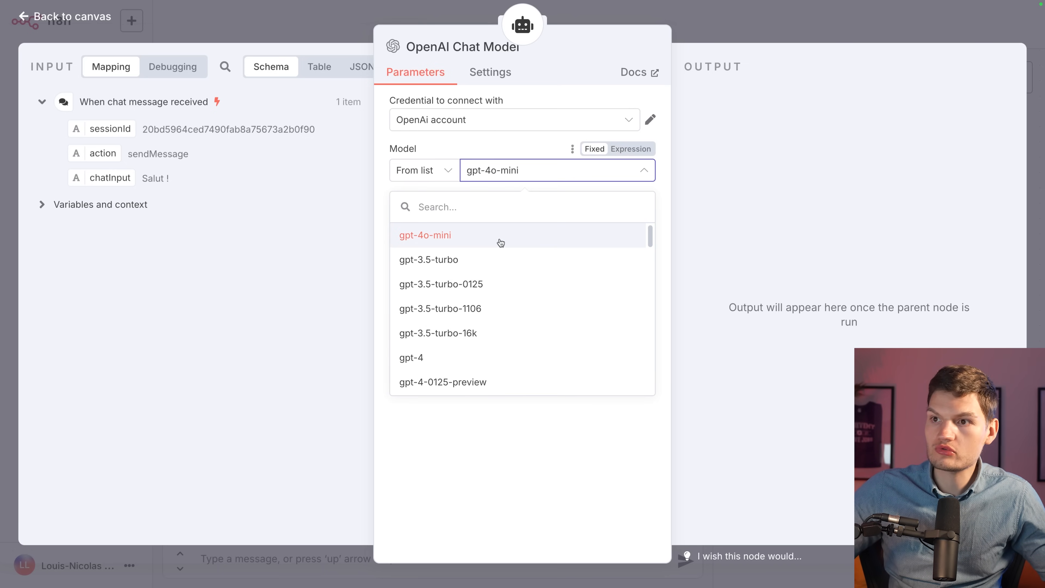
{"action": "scroll", "coordinate": [501, 242], "scroll_direction": "down", "scroll_amount": 5}
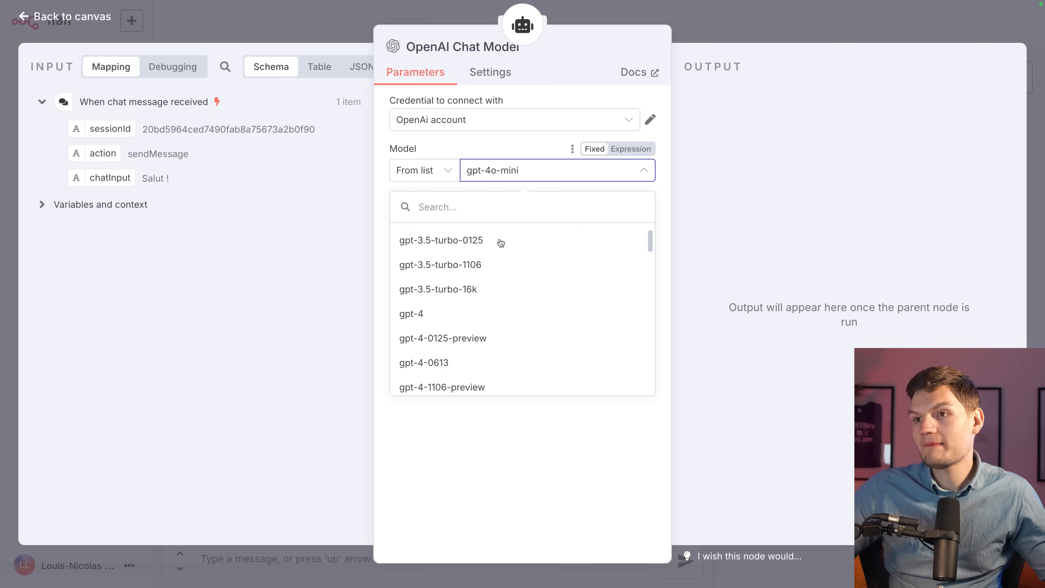
{"action": "scroll", "coordinate": [502, 246], "scroll_direction": "down", "scroll_amount": 2}
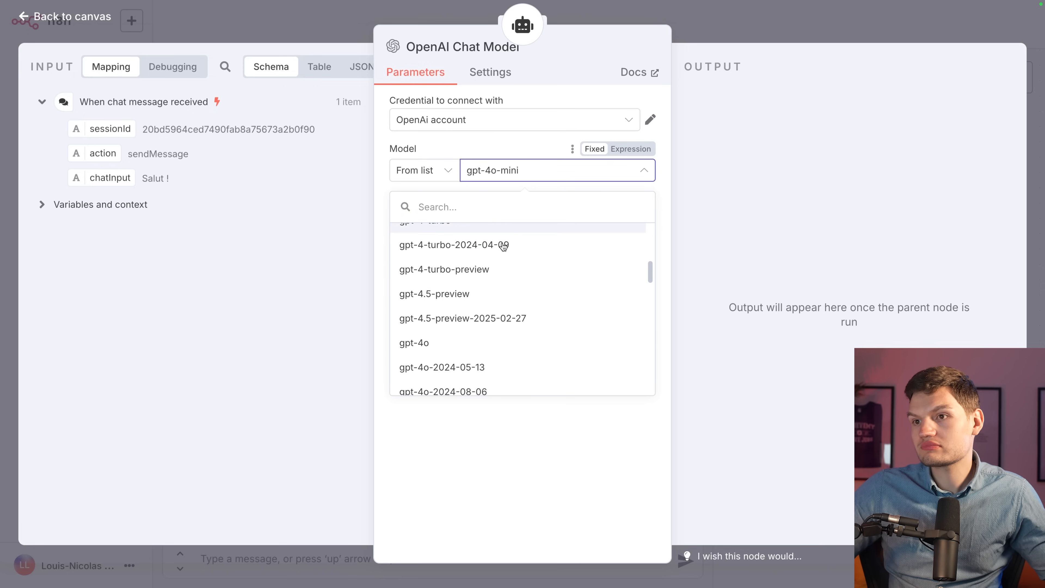
{"action": "scroll", "coordinate": [507, 312], "scroll_direction": "up", "scroll_amount": 6}
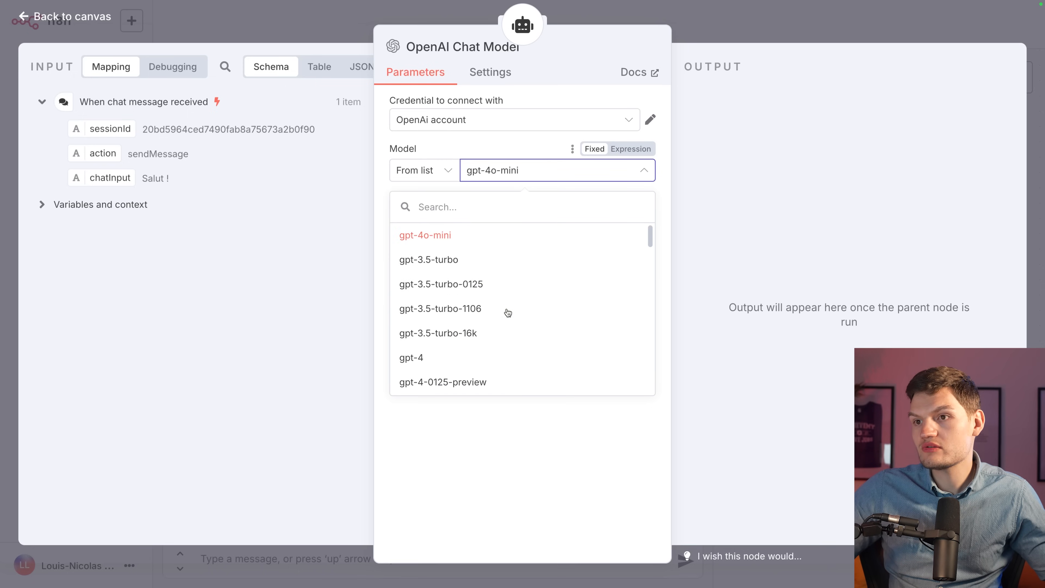
{"action": "left_click", "coordinate": [471, 240]}
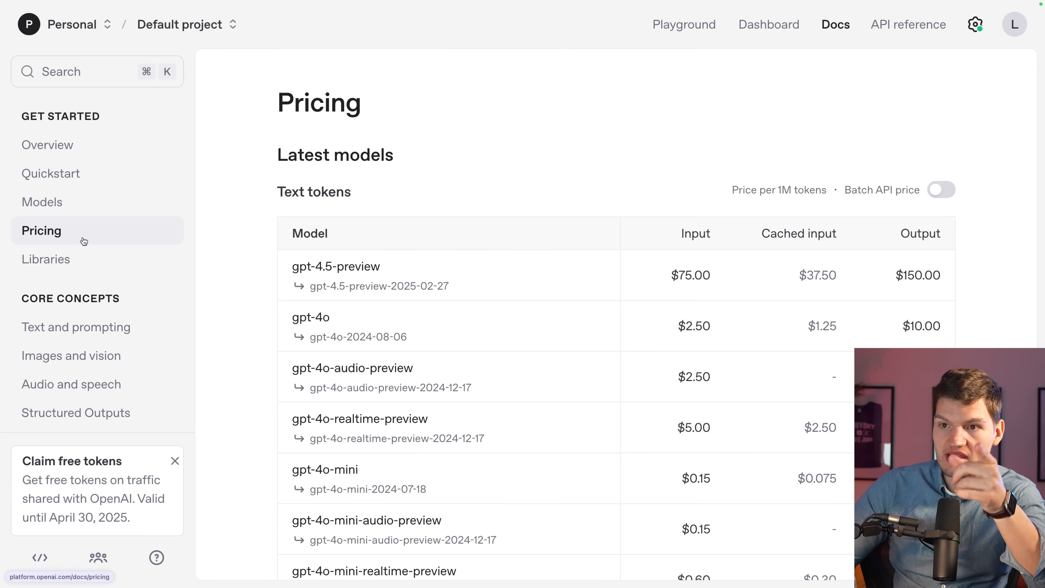
Scroll through the Pricing tables and check the per-1M-token prices, including gpt-4o-mini at $0.15 input.
{"action": "scroll", "coordinate": [222, 222], "scroll_direction": "down", "scroll_amount": 7}
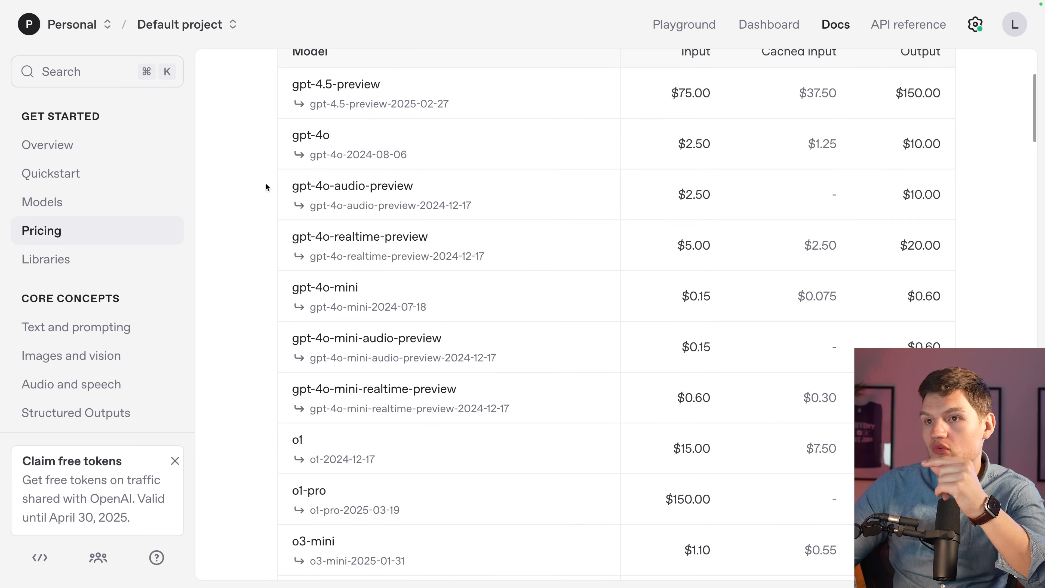
{"action": "scroll", "coordinate": [490, 397], "scroll_direction": "down", "scroll_amount": 13}
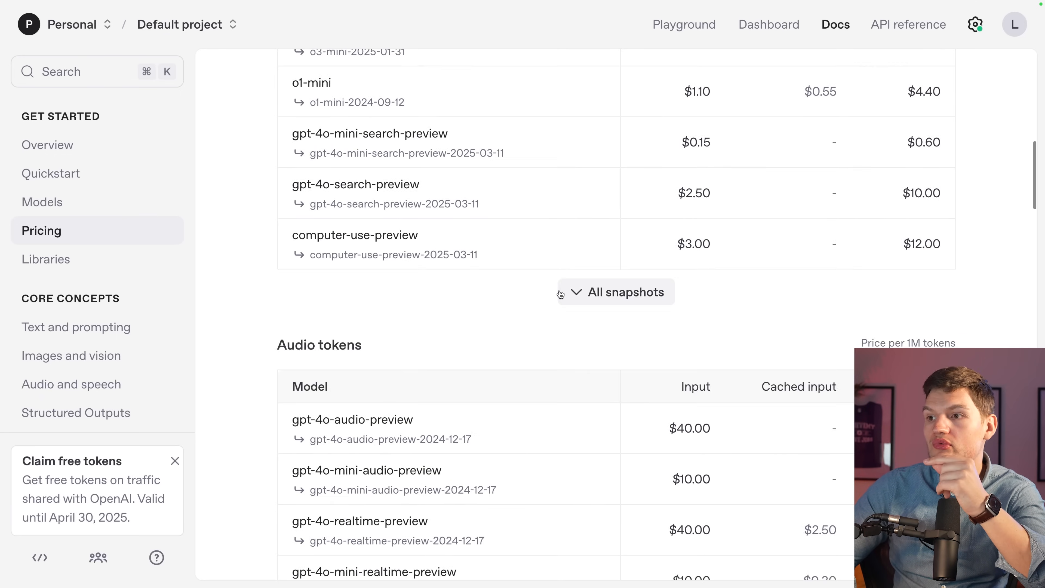
{"action": "scroll", "coordinate": [530, 312], "scroll_direction": "down", "scroll_amount": 5}
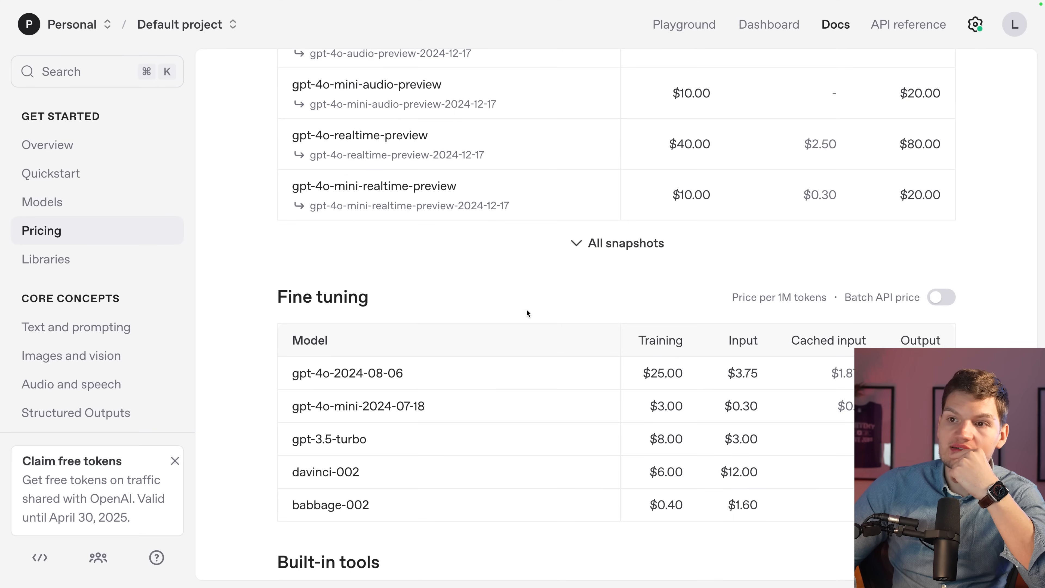
{"action": "scroll", "coordinate": [526, 312], "scroll_direction": "up", "scroll_amount": 12}
{"action": "scroll", "coordinate": [522, 311], "scroll_direction": "up", "scroll_amount": 9}
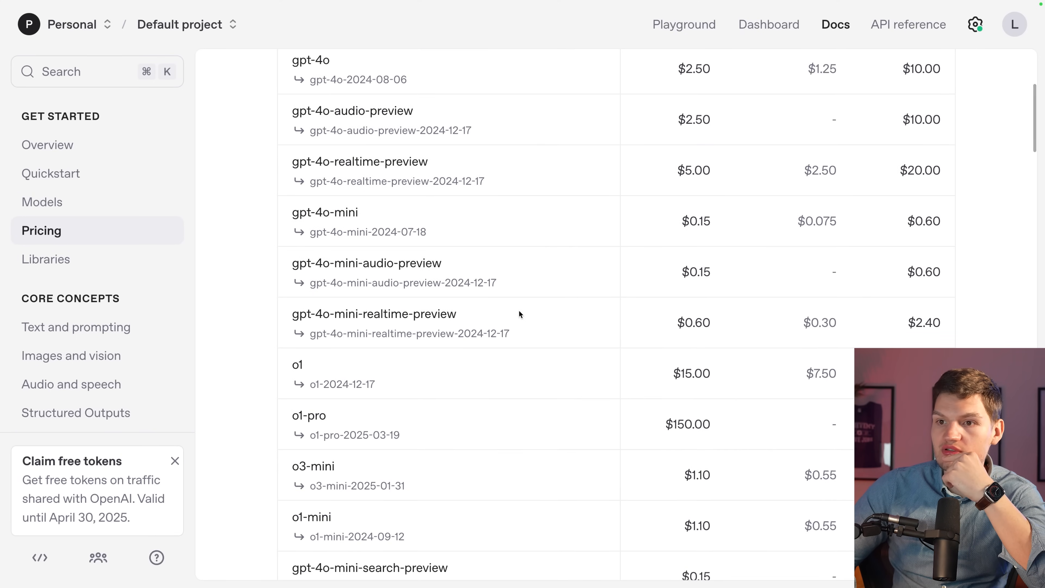
{"action": "scroll", "coordinate": [520, 311], "scroll_direction": "up", "scroll_amount": 6}
{"action": "left_click_drag", "start_coordinate": [728, 194], "coordinate": [833, 186]}
{"action": "left_click", "coordinate": [734, 144]}
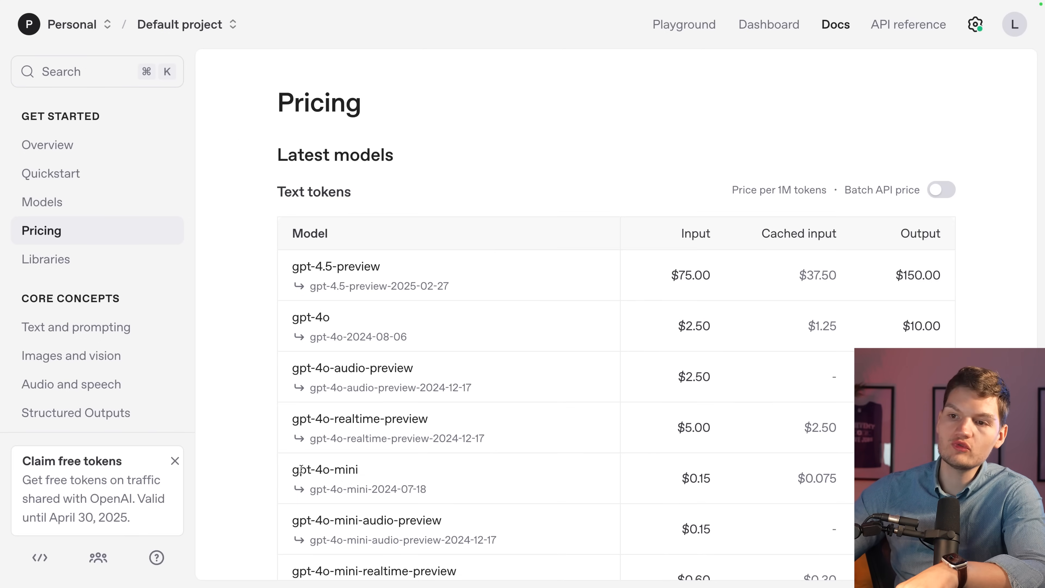
Highlight the $0.15, $75.00 and $150.00 input prices to compare gpt-4o-mini with pricier models.
{"action": "left_click_drag", "start_coordinate": [725, 482], "coordinate": [675, 480]}
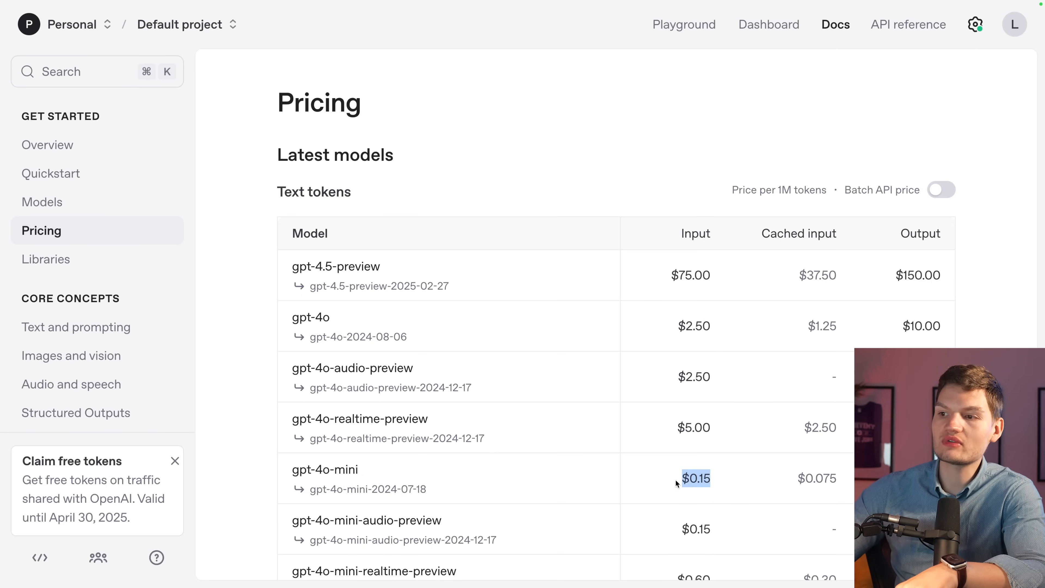
{"action": "left_click", "coordinate": [739, 472]}
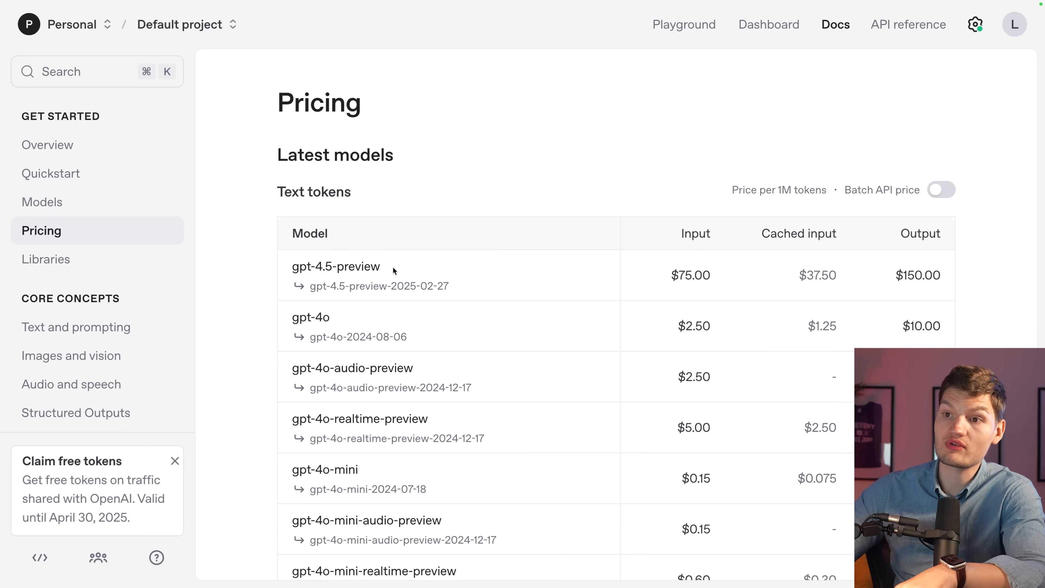
{"action": "left_click_drag", "start_coordinate": [672, 280], "coordinate": [730, 276]}
{"action": "left_click", "coordinate": [739, 276]}
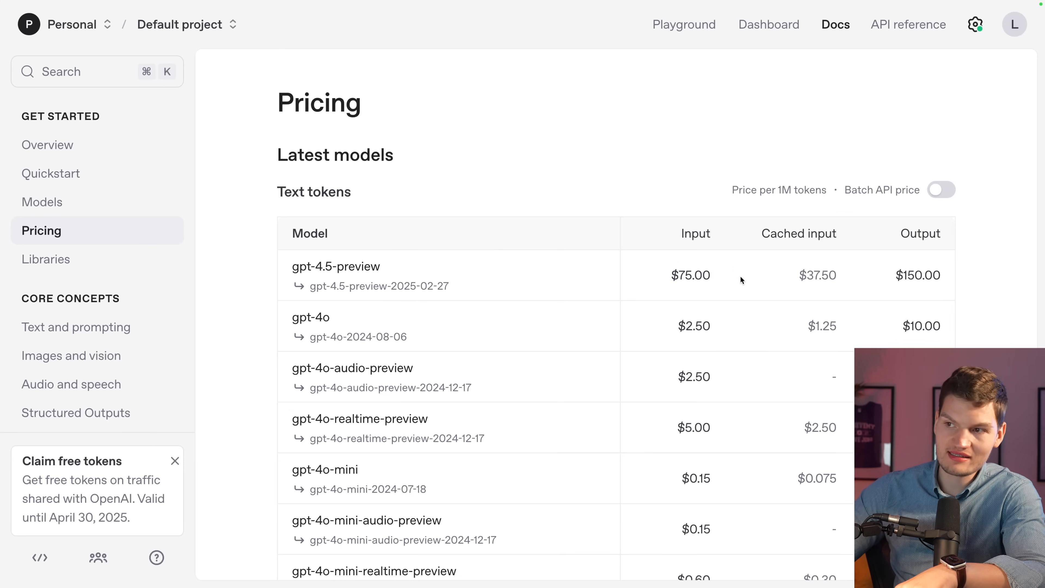
{"action": "scroll", "coordinate": [740, 276], "scroll_direction": "down", "scroll_amount": 5}
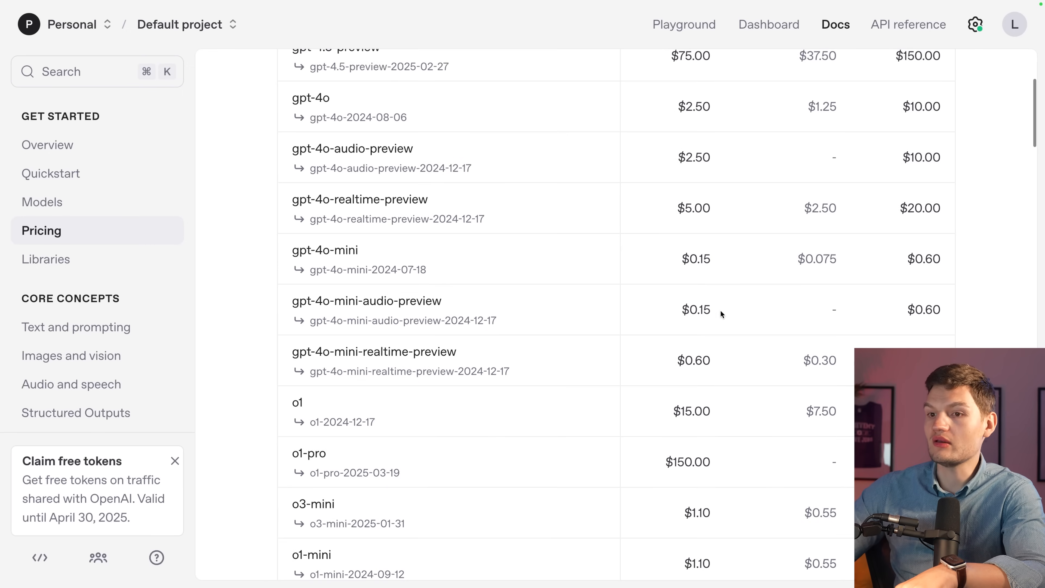
{"action": "left_click_drag", "start_coordinate": [666, 457], "coordinate": [733, 456]}
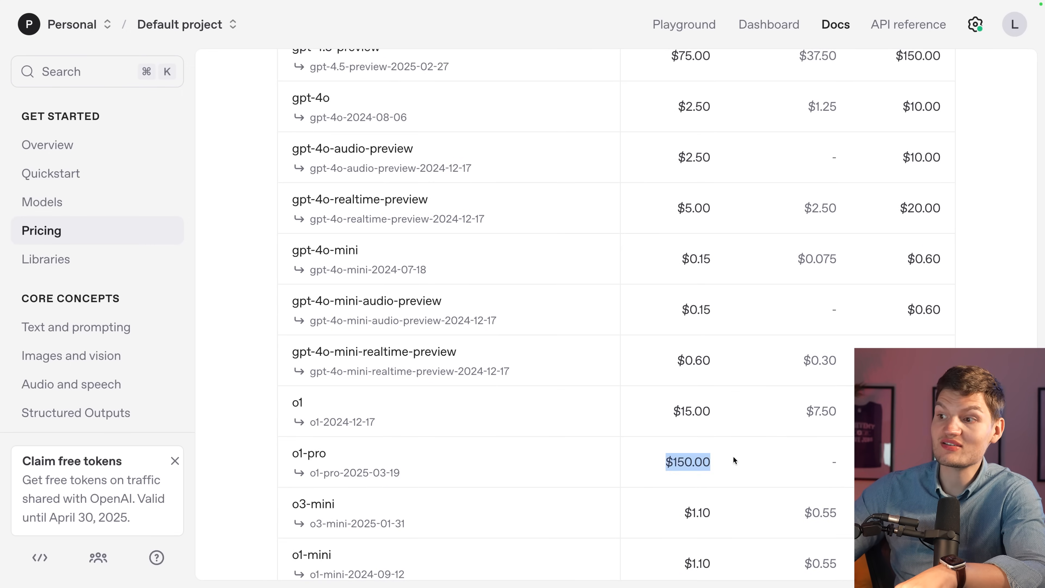
{"action": "left_click", "coordinate": [744, 451]}
{"action": "scroll", "coordinate": [558, 196], "scroll_direction": "up", "scroll_amount": 5}
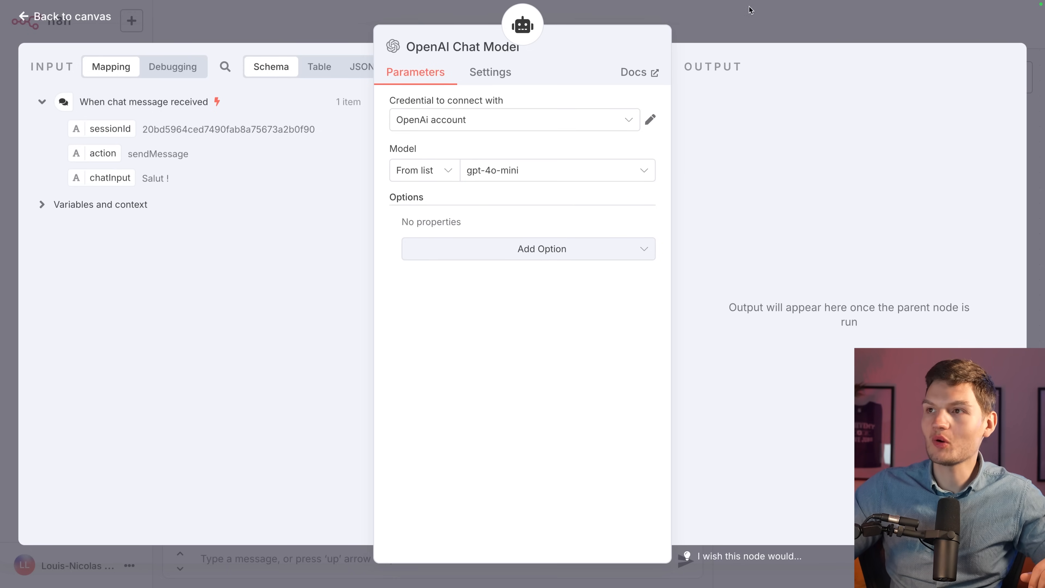
Back on the canvas, lower the OpenAI Chat Model node and send 'Sqalut ça va ?' to the agent.
{"action": "left_click", "coordinate": [750, 9]}
{"action": "left_click_drag", "start_coordinate": [589, 262], "coordinate": [574, 277]}
{"action": "left_click", "coordinate": [527, 561]}
{"action": "type", "text": "Sqa"}
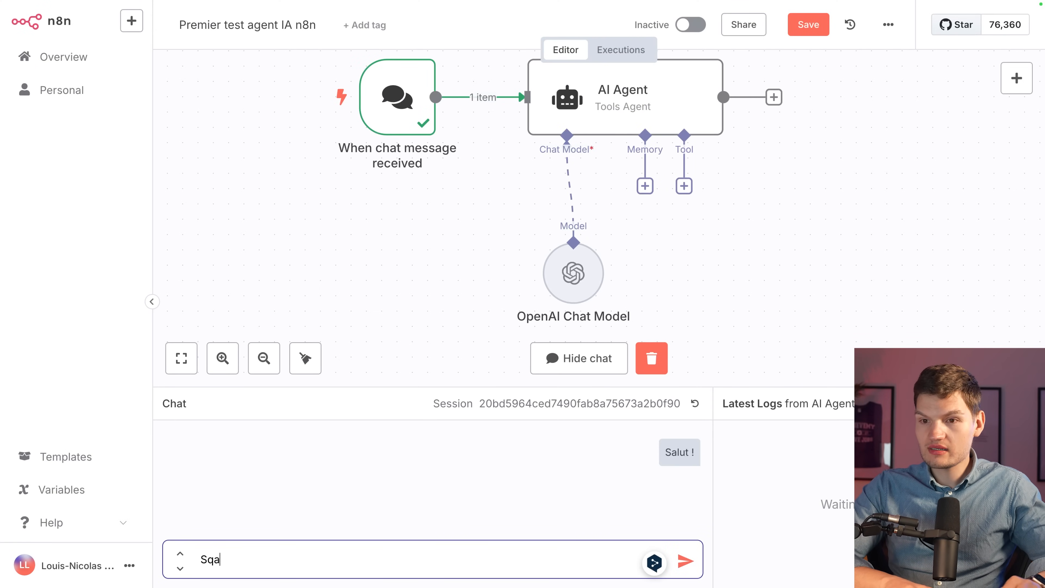
{"action": "type", "text": "lut ça va"}
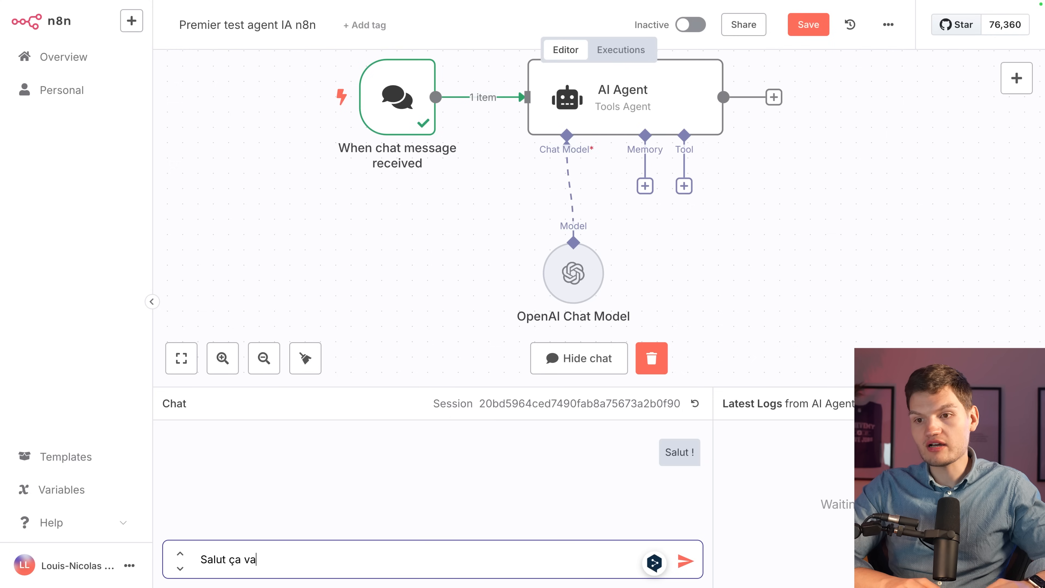
{"action": "type", "text": " ?"}
{"action": "key", "text": "Return"}
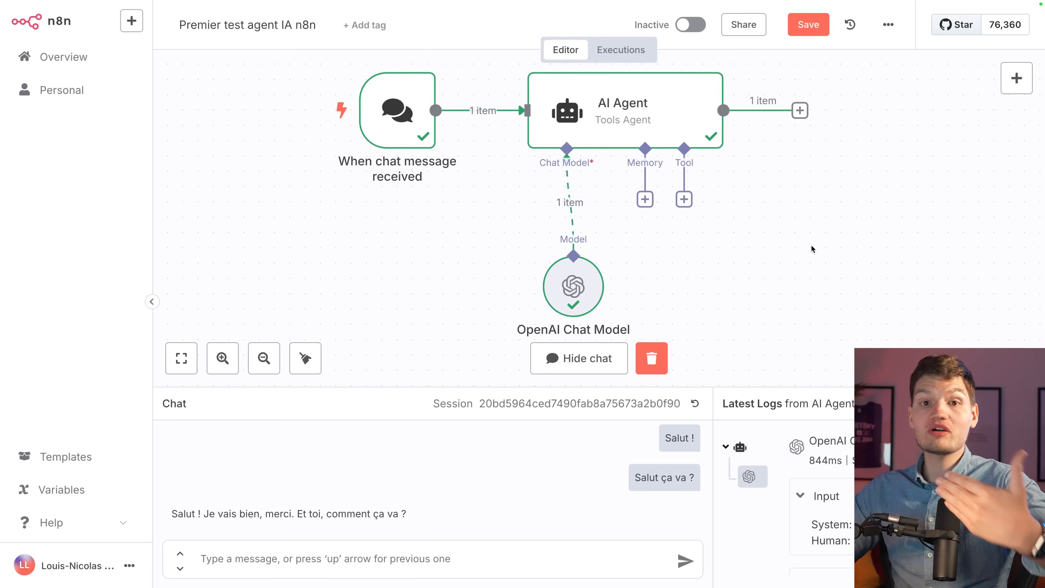
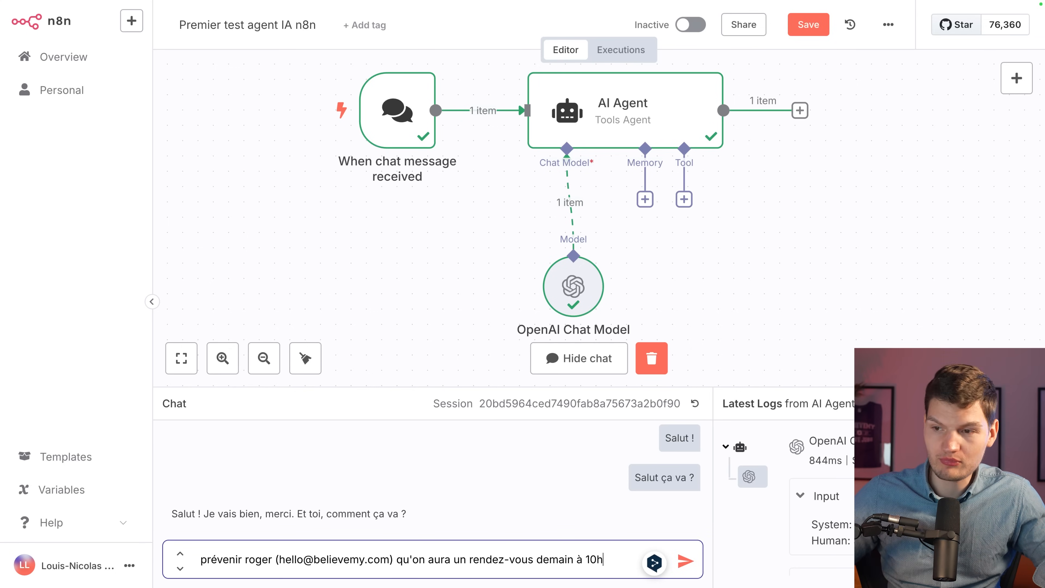
Ask the agent to e-mail a contact about tomorrow's 10h meeting, then highlight its refusal reply.
{"action": "key", "text": "Return"}
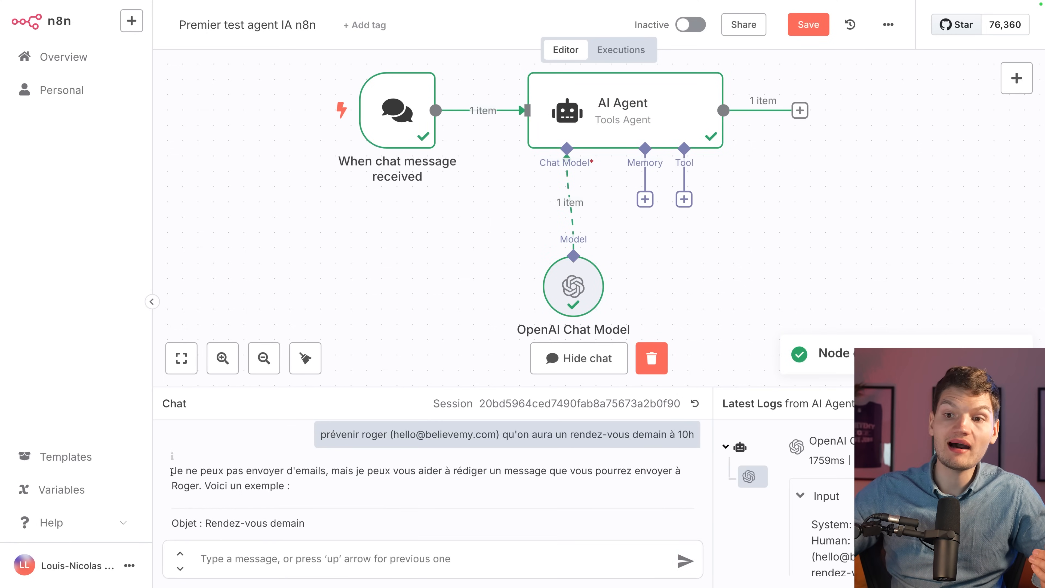
{"action": "left_click_drag", "start_coordinate": [171, 472], "coordinate": [283, 471]}
{"action": "left_click", "coordinate": [308, 492]}
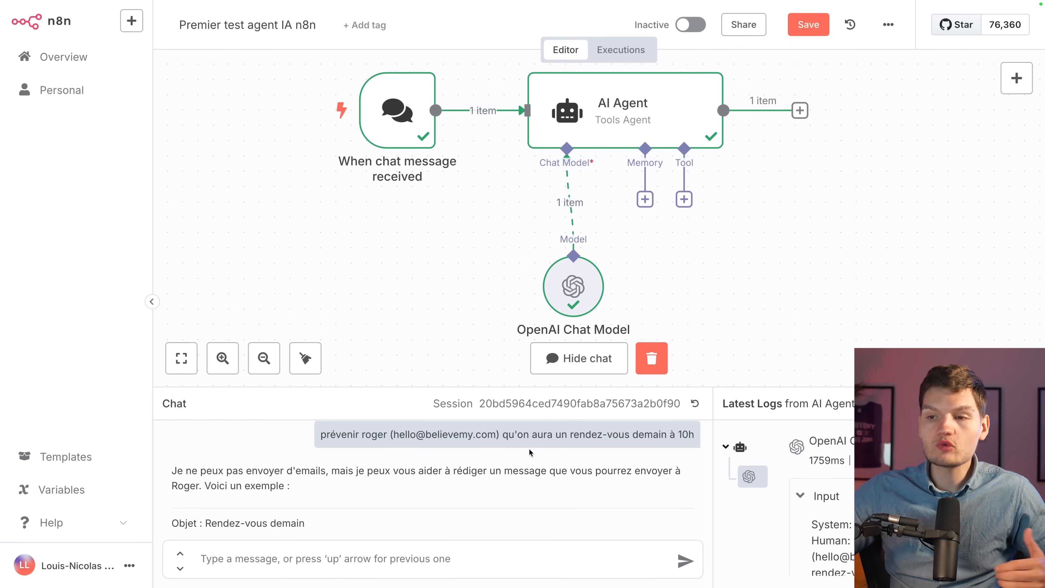
Search 'gmail' among the AI Agent's tools and add the Gmail Tool.
{"action": "left_click", "coordinate": [683, 200]}
{"action": "type", "text": "gmail"}
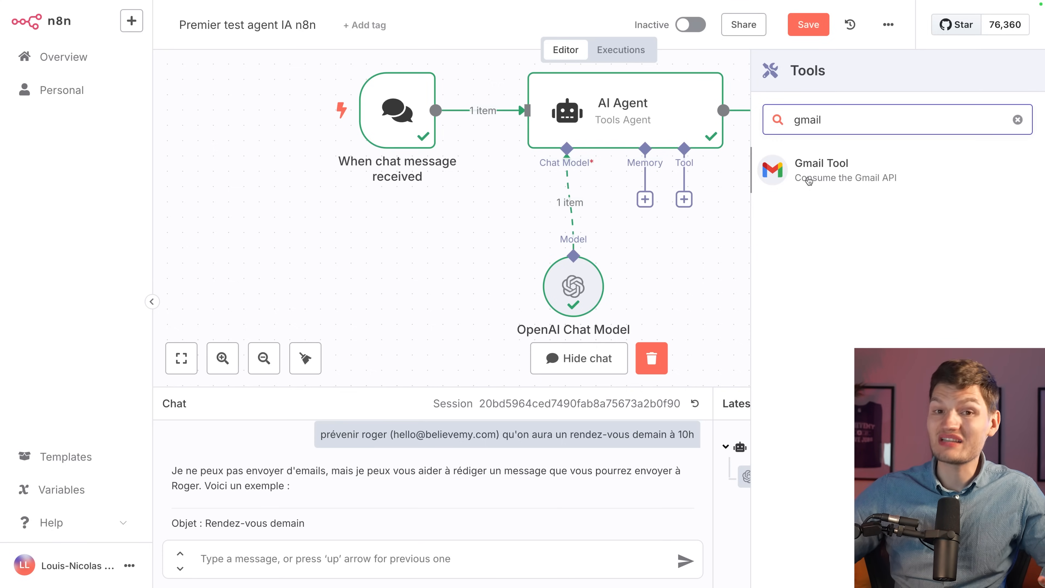
{"action": "left_click", "coordinate": [808, 179]}
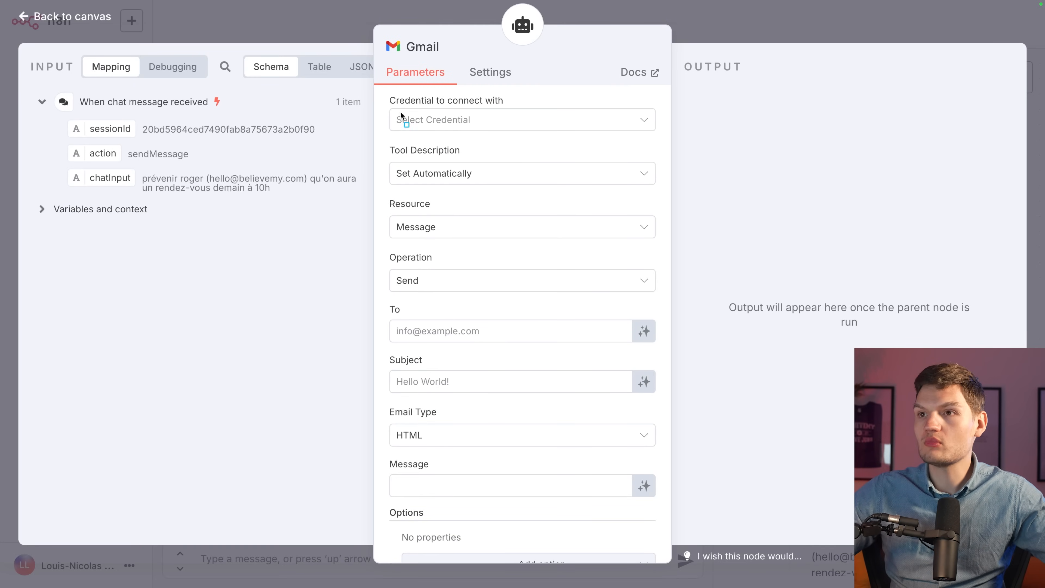
In the Gmail Tool's Credential dropdown, choose to create a new Gmail credential.
{"action": "mouse_move", "coordinate": [379, 92]}
{"action": "left_mouse_down"}
{"action": "mouse_move", "coordinate": [517, 128]}
{"action": "mouse_move", "coordinate": [642, 130]}
{"action": "left_mouse_up"}
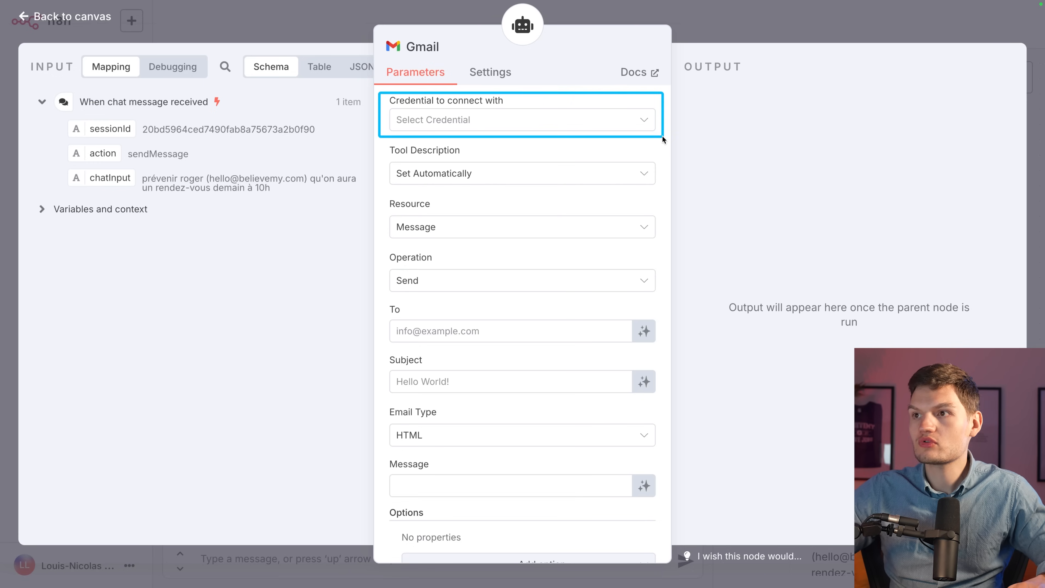
{"action": "left_click", "coordinate": [496, 129]}
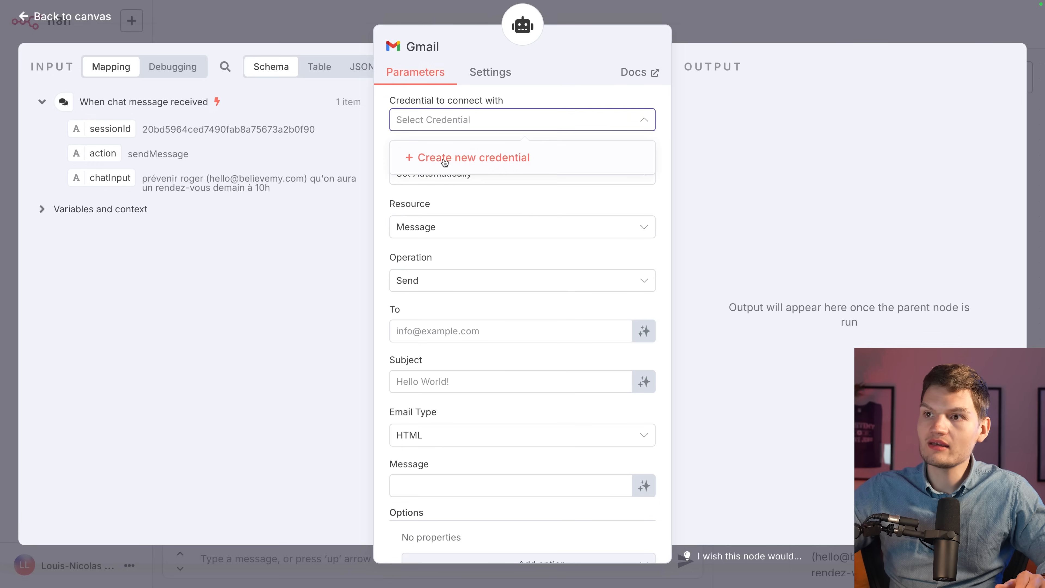
{"action": "left_click", "coordinate": [478, 158]}
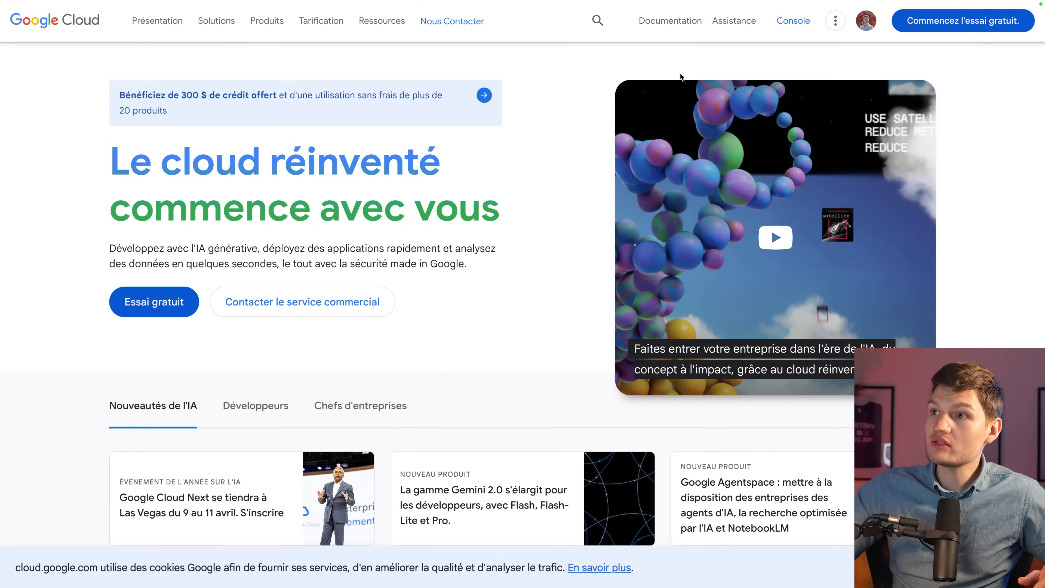
Go to the Google Cloud console and bring up its project selection list.
{"action": "left_click", "coordinate": [799, 23]}
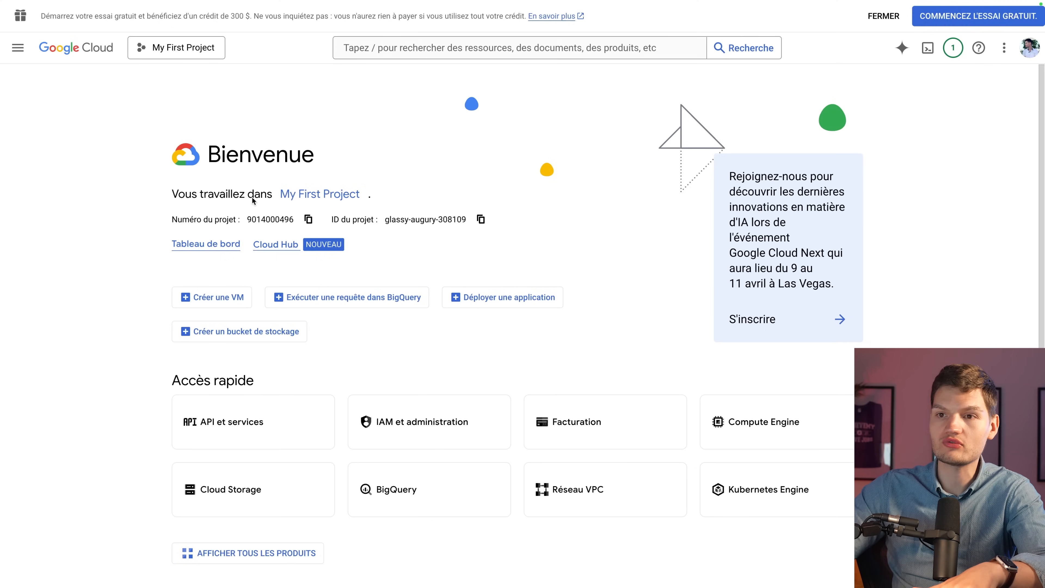
{"action": "left_click", "coordinate": [189, 51]}
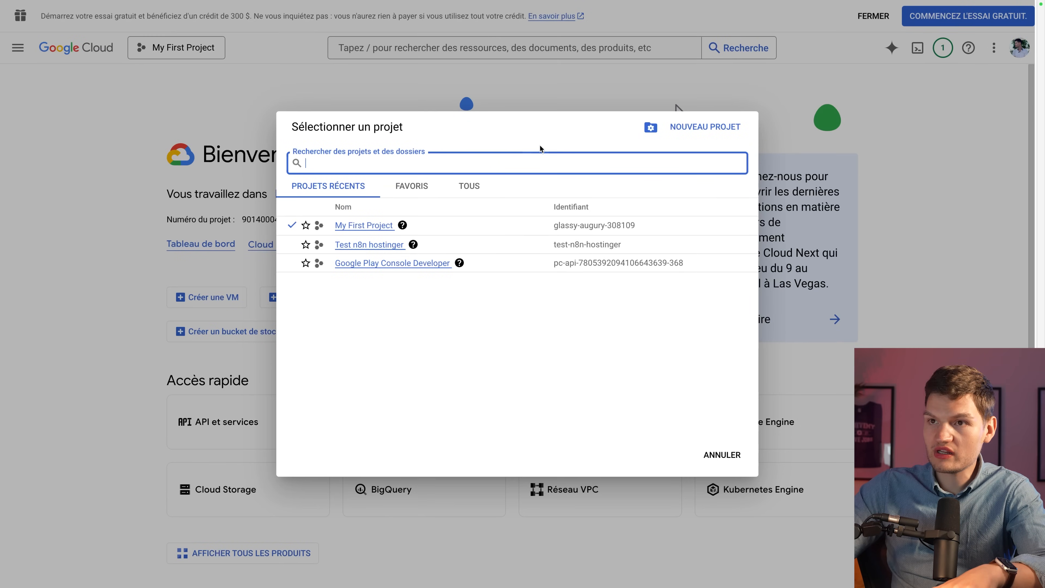
Create the project 'n8n sur vps hostinger' with no organisation and switch to it.
{"action": "left_click", "coordinate": [716, 129]}
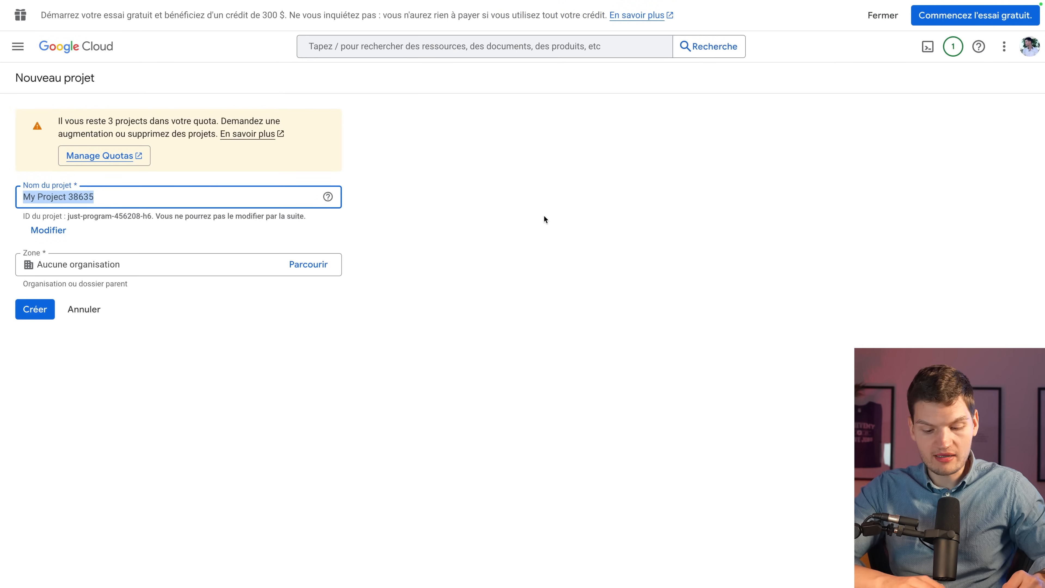
{"action": "type", "text": "n8n sur "}
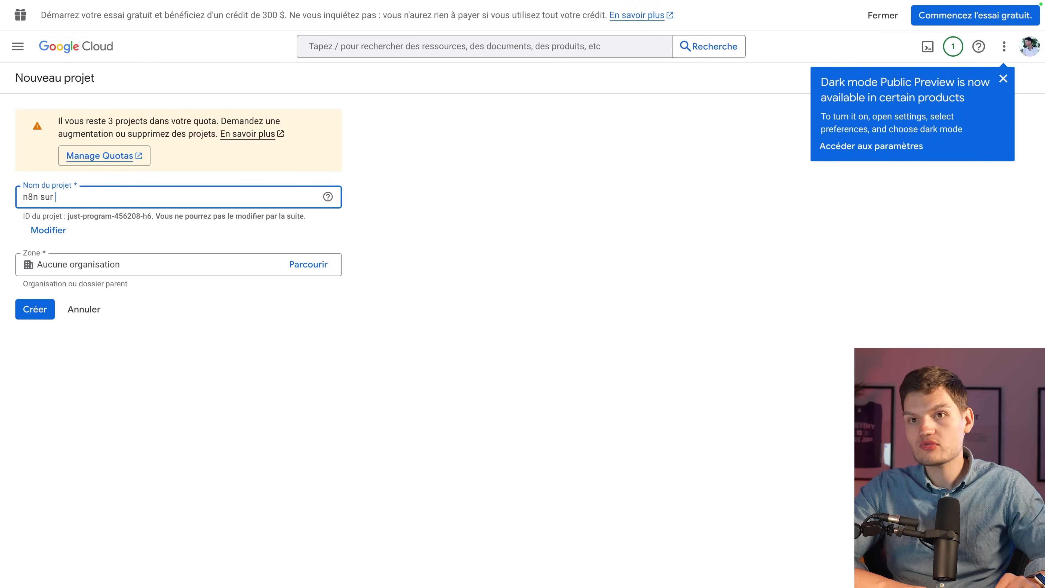
{"action": "type", "text": "vps hostinger"}
{"action": "left_click", "coordinate": [600, 334]}
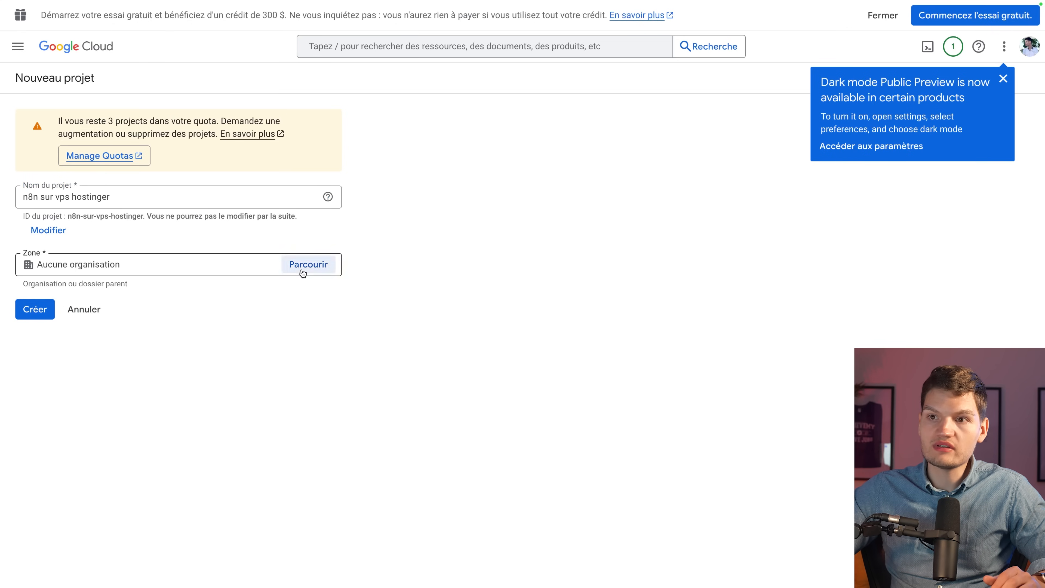
{"action": "left_click", "coordinate": [302, 270]}
{"action": "left_click", "coordinate": [326, 193]}
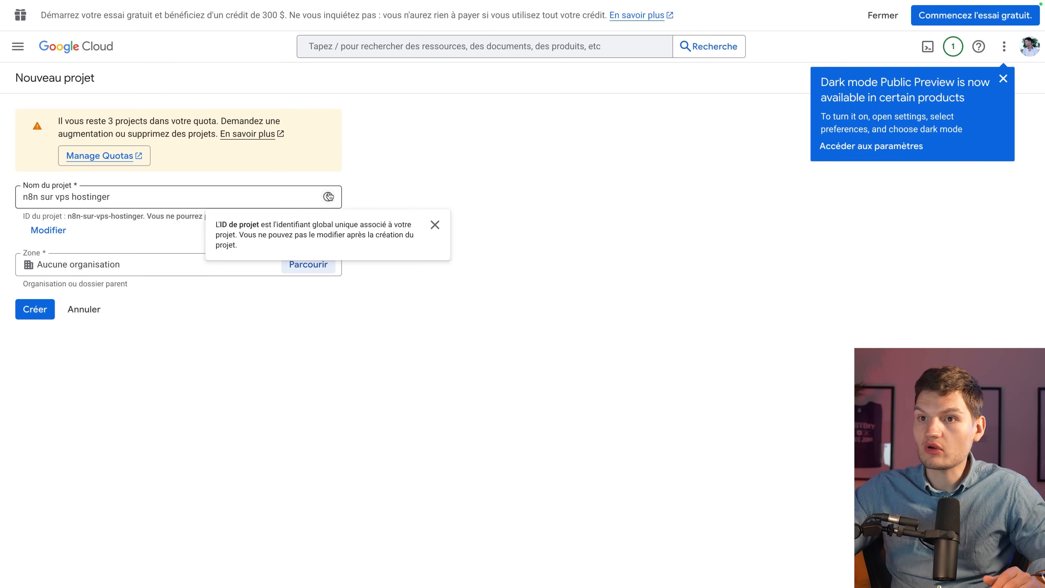
{"action": "left_click", "coordinate": [20, 310]}
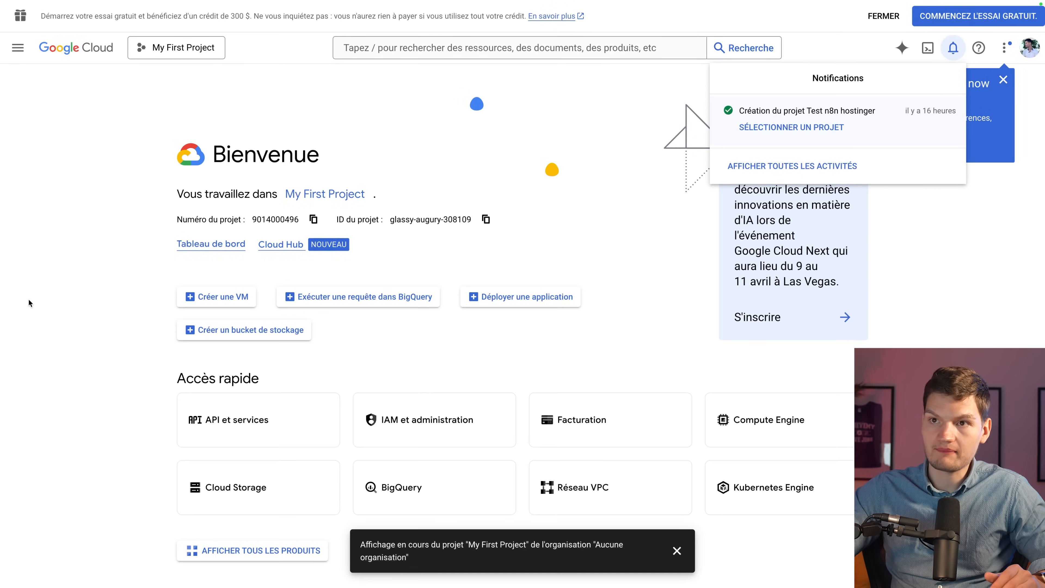
{"action": "left_click", "coordinate": [677, 550]}
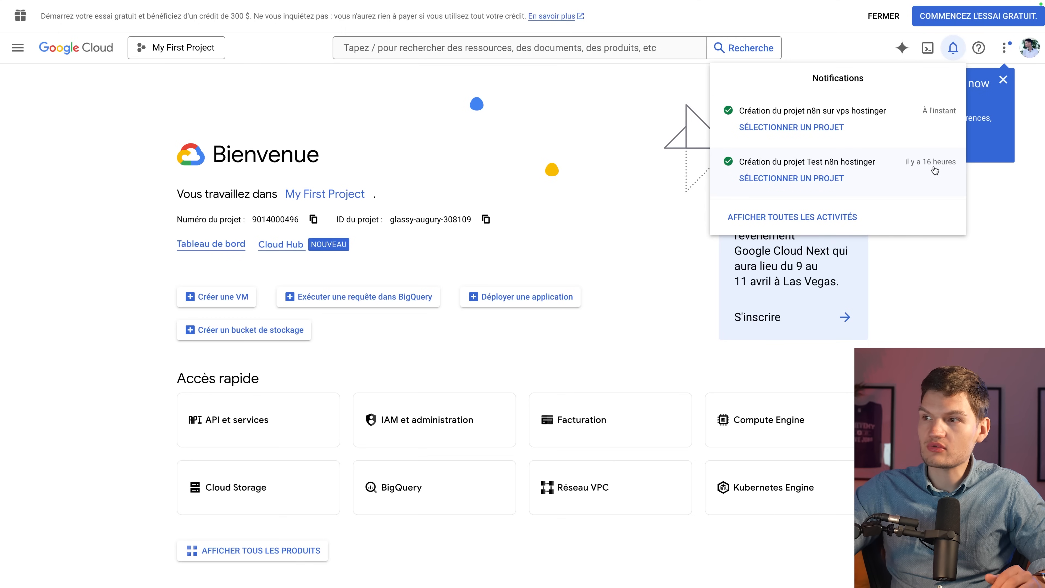
{"action": "left_click", "coordinate": [834, 129]}
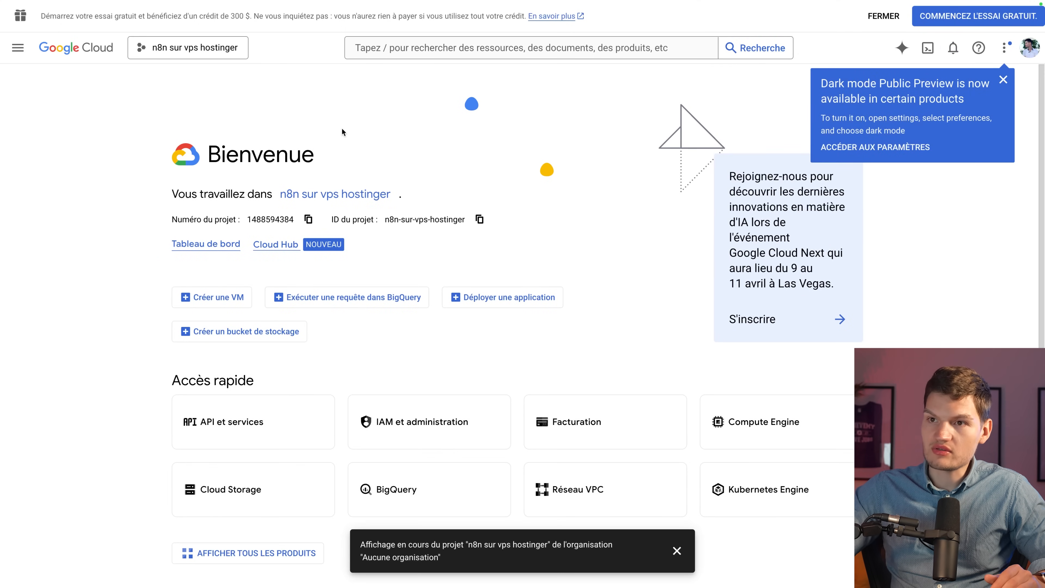
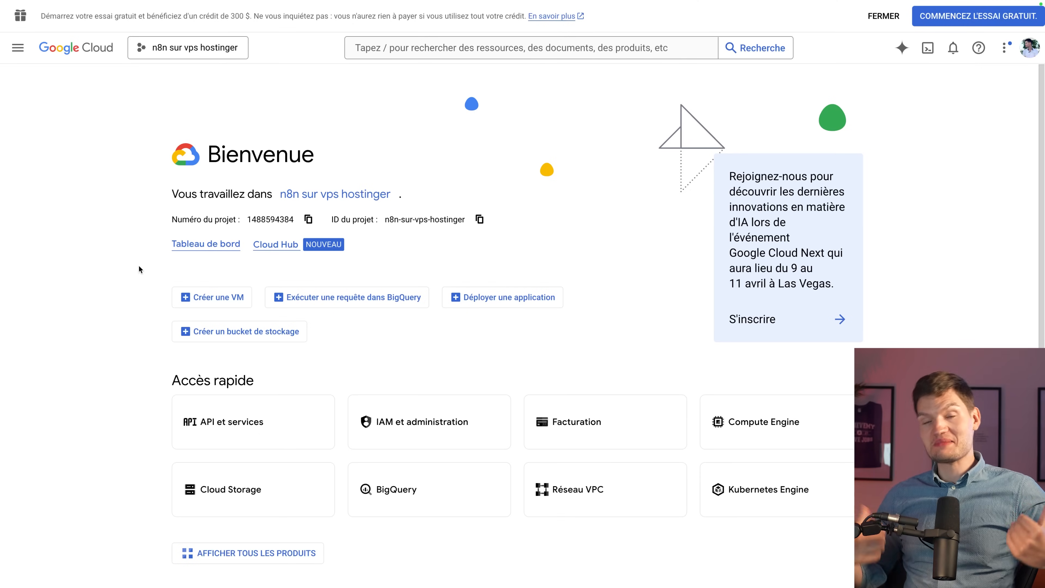
From API et services > Identifiants, start creating a new ID client OAuth credential.
{"action": "left_click", "coordinate": [18, 47]}
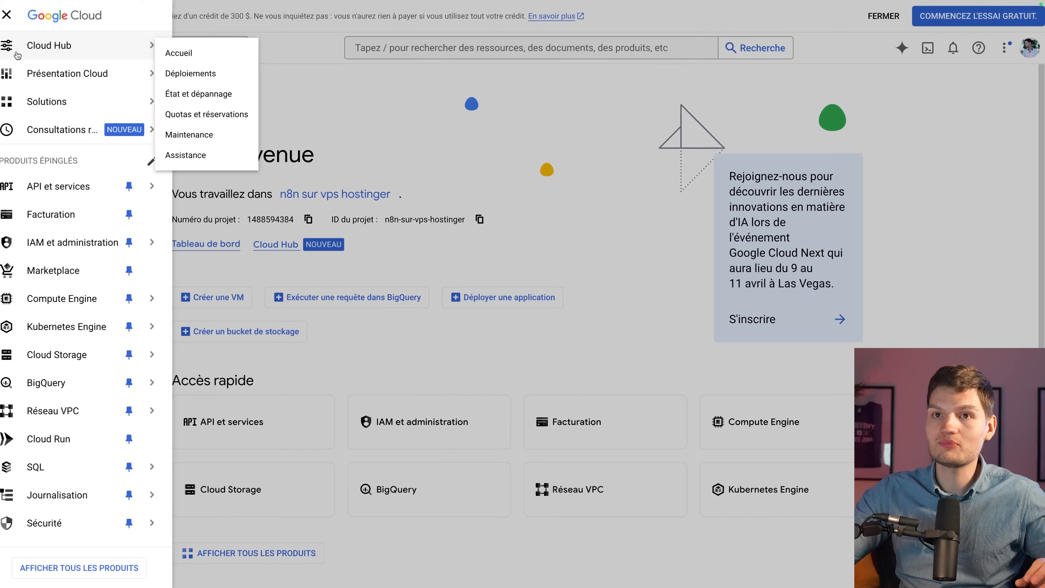
{"action": "mouse_move", "coordinate": [95, 199]}
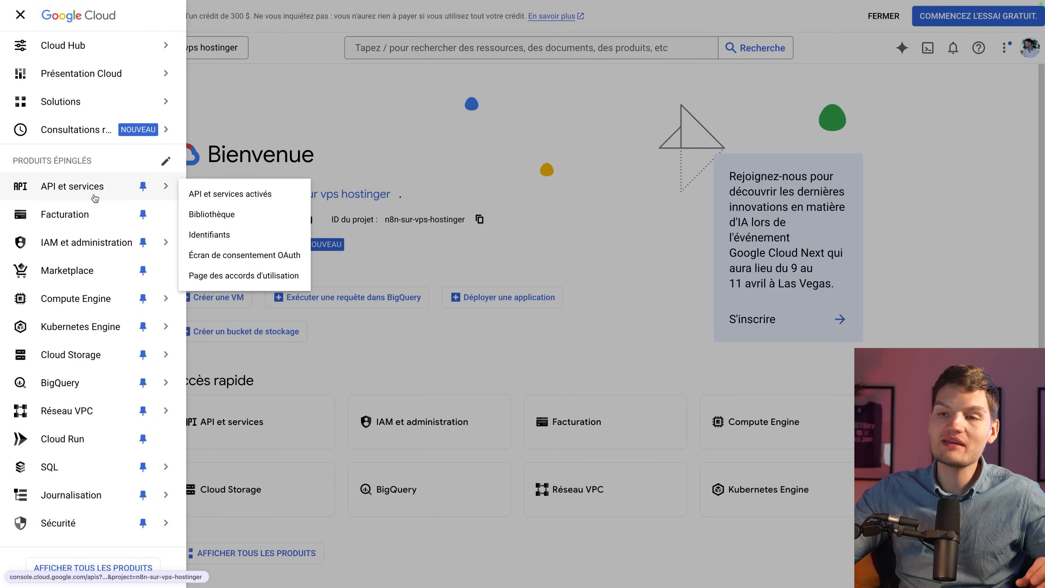
{"action": "left_click", "coordinate": [226, 234]}
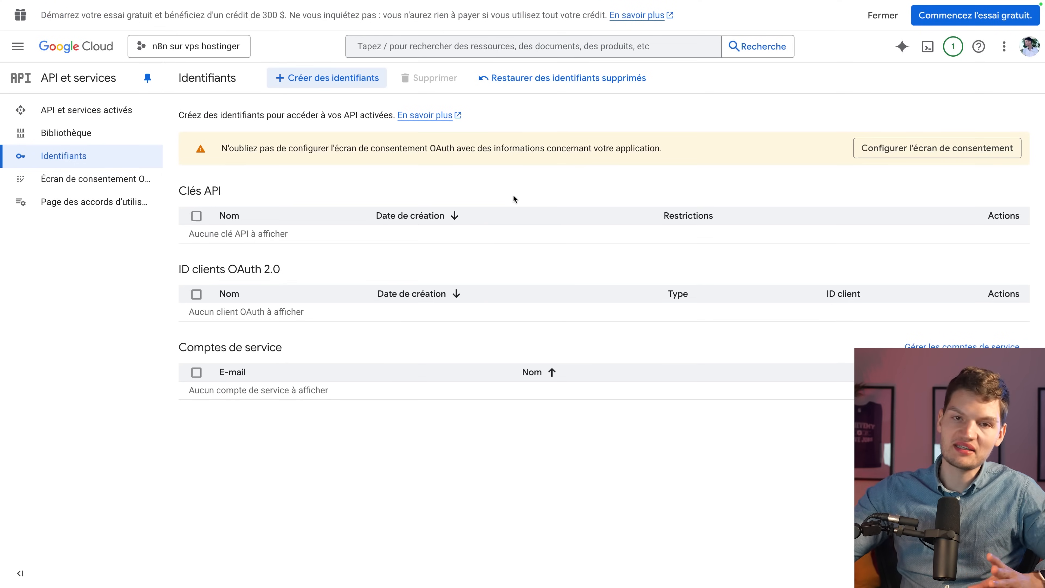
{"action": "left_click", "coordinate": [339, 77]}
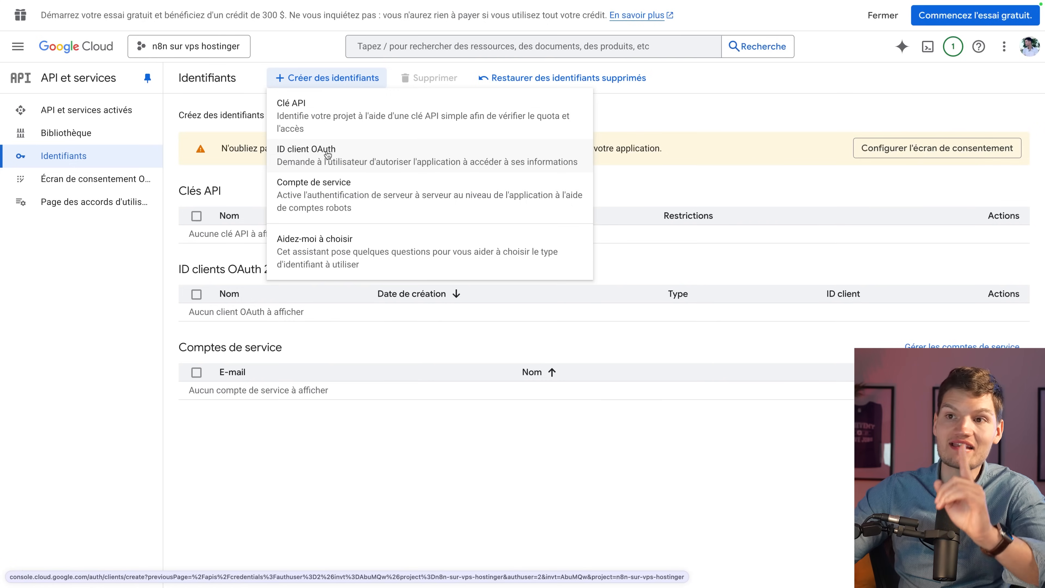
{"action": "left_click", "coordinate": [328, 154]}
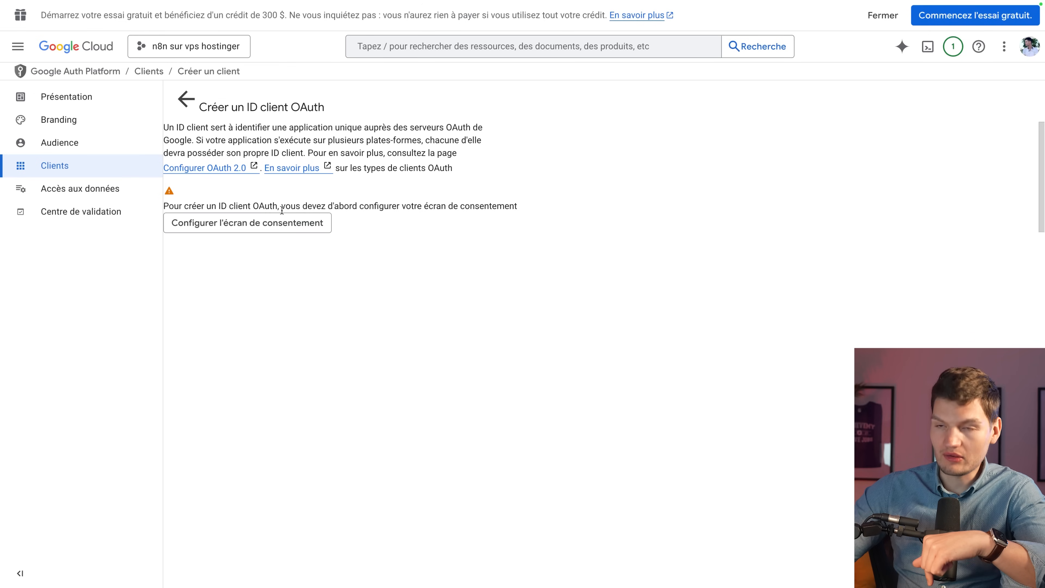
Begin the consent screen setup and enter the app name 'n8n sur vps'.
{"action": "left_click", "coordinate": [229, 226]}
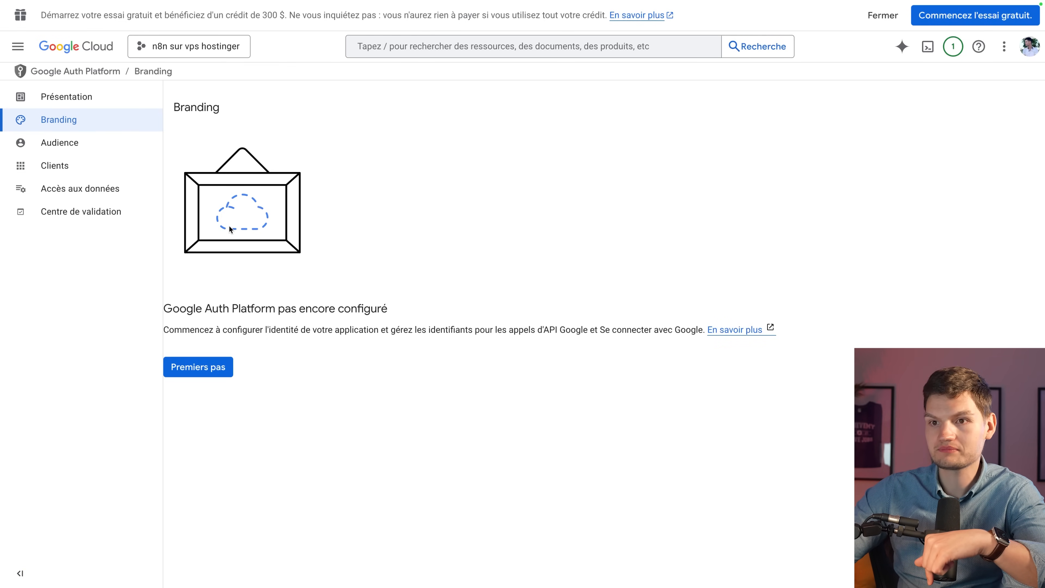
{"action": "left_click", "coordinate": [219, 364]}
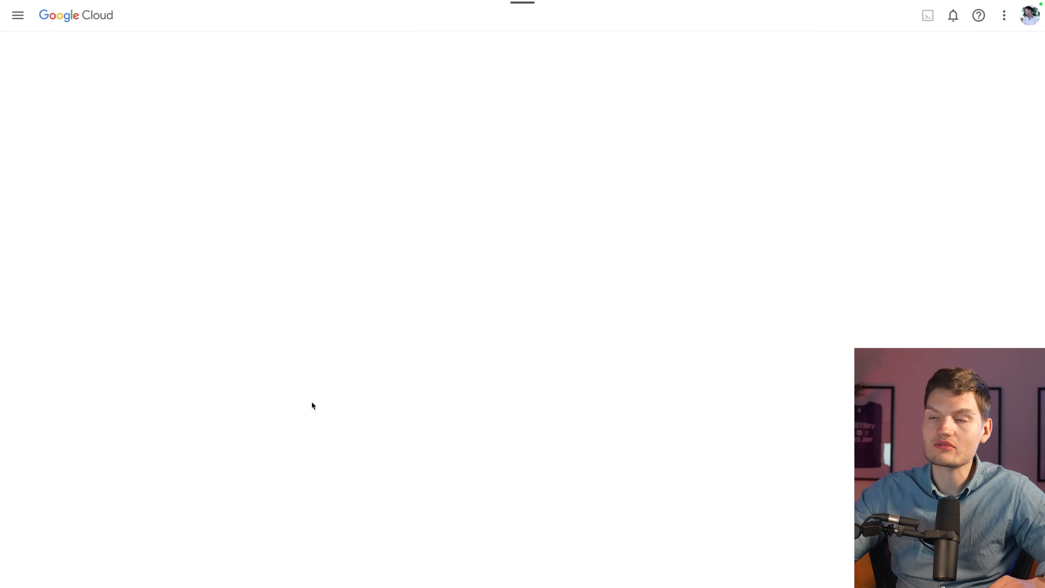
{"action": "left_click", "coordinate": [287, 175]}
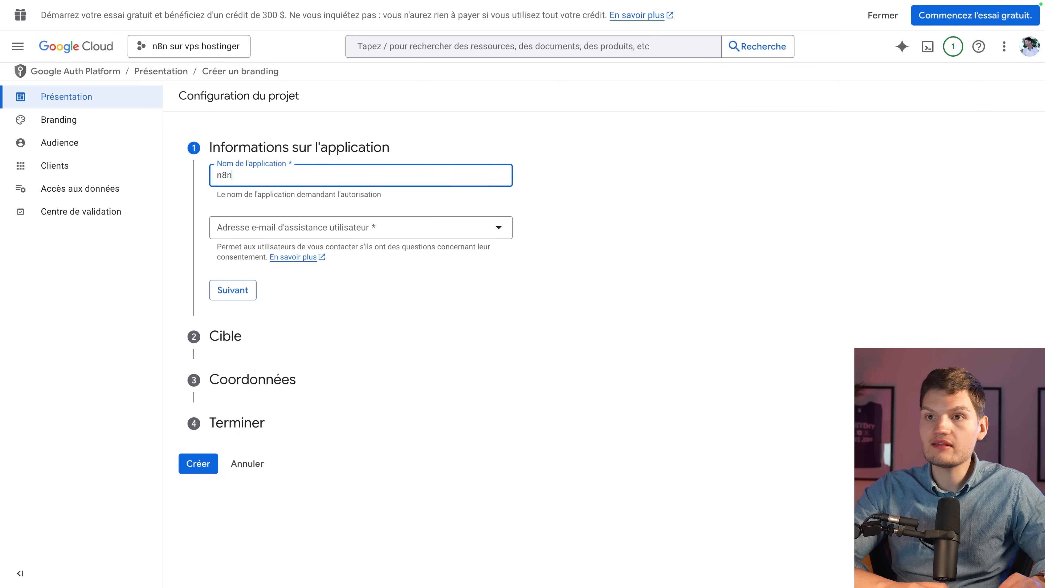
{"action": "type", "text": "n8n sur vps"}
{"action": "left_click", "coordinate": [586, 178]}
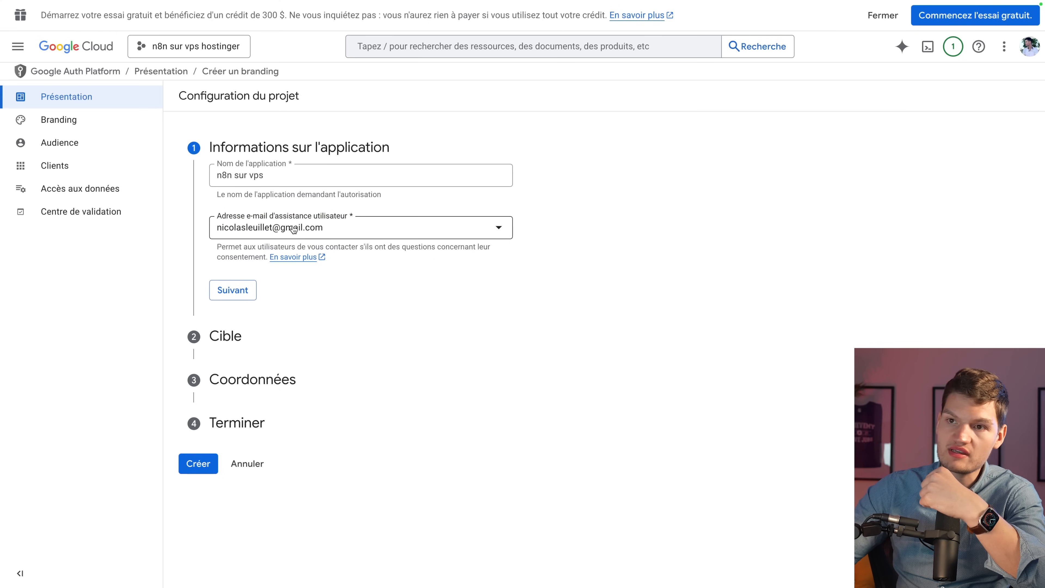
{"action": "left_click", "coordinate": [200, 462]}
Set the app's audience to Externe.
{"action": "left_click", "coordinate": [217, 295]}
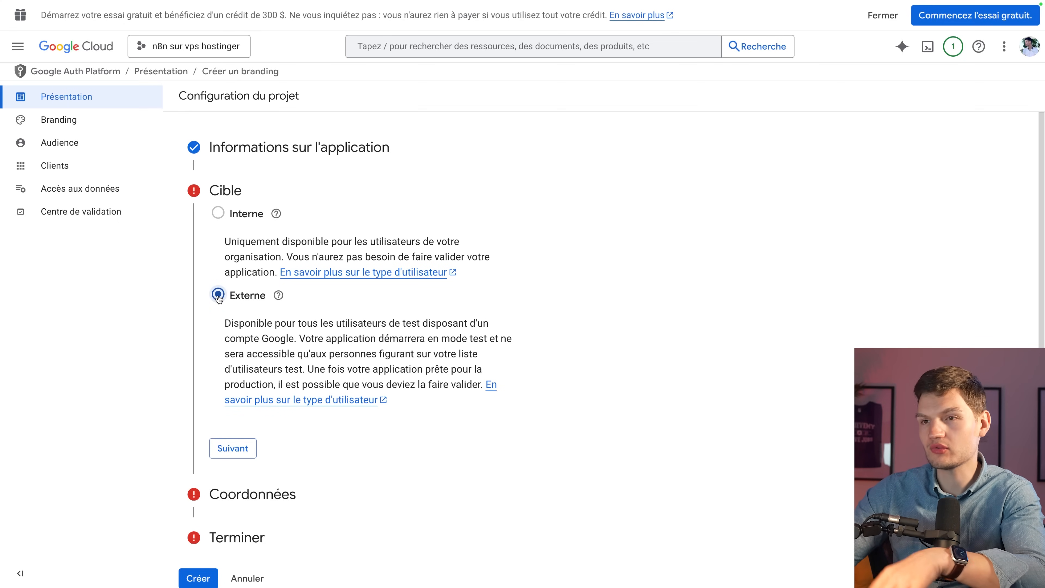
{"action": "mouse_move", "coordinate": [227, 227]}
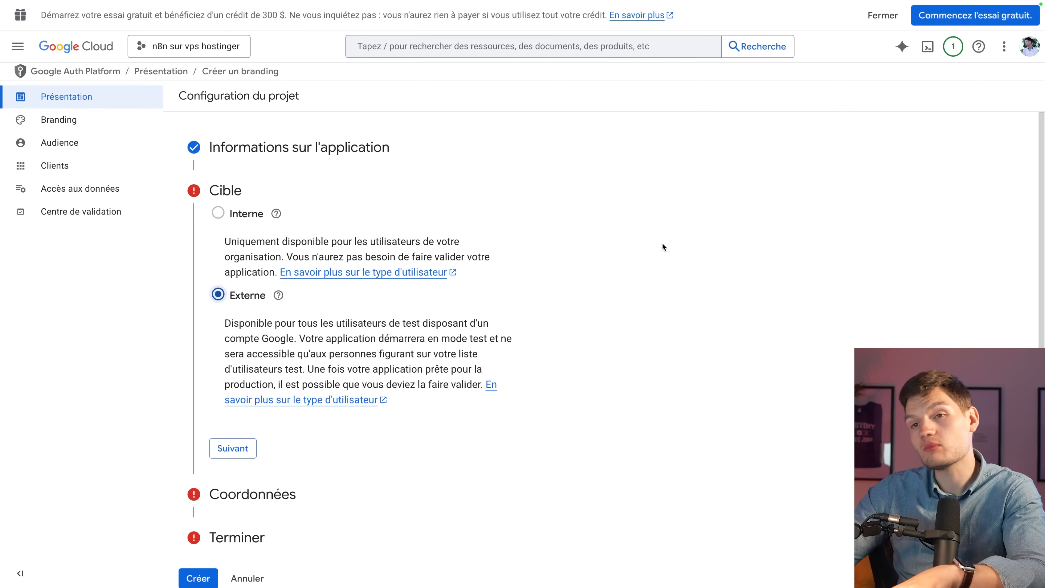
{"action": "scroll", "coordinate": [682, 340], "scroll_direction": "down", "scroll_amount": 1}
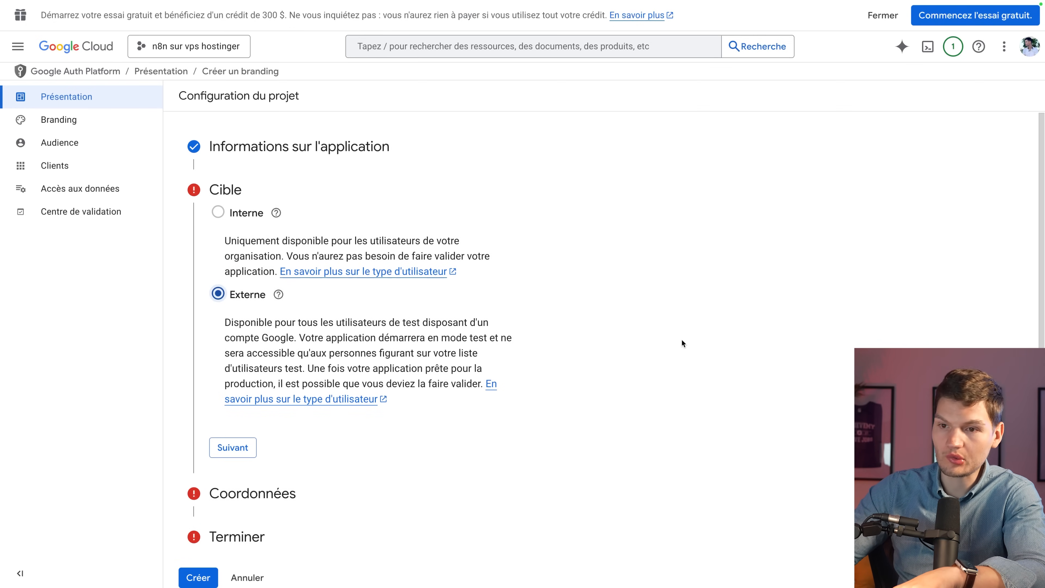
{"action": "scroll", "coordinate": [496, 413], "scroll_direction": "up", "scroll_amount": 1}
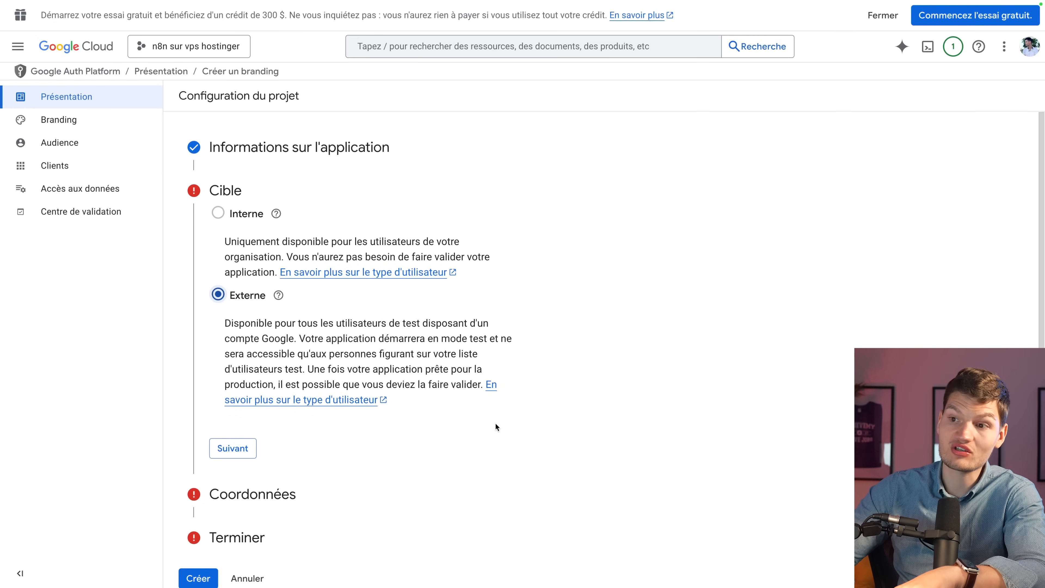
{"action": "left_click", "coordinate": [233, 448]}
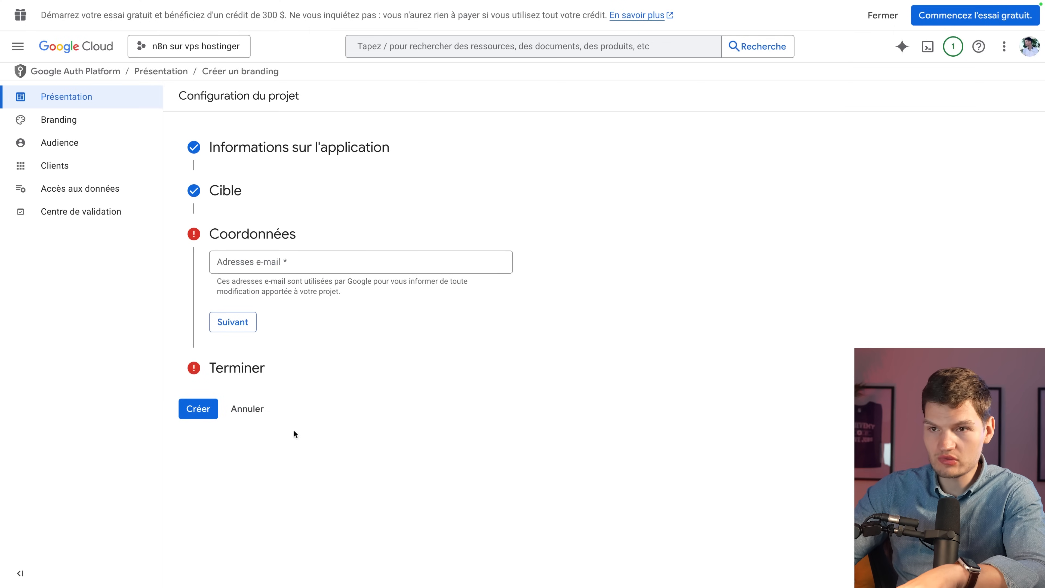
Add the contact e-mail address, accept the Google API user data policy and create the configuration.
{"action": "left_click", "coordinate": [325, 265]}
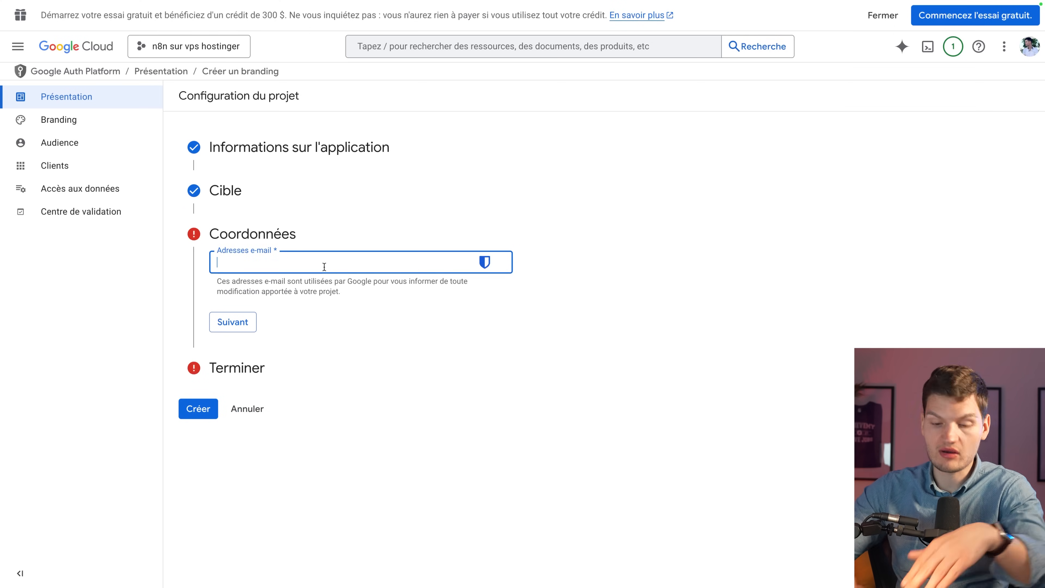
{"action": "left_click", "coordinate": [336, 246]}
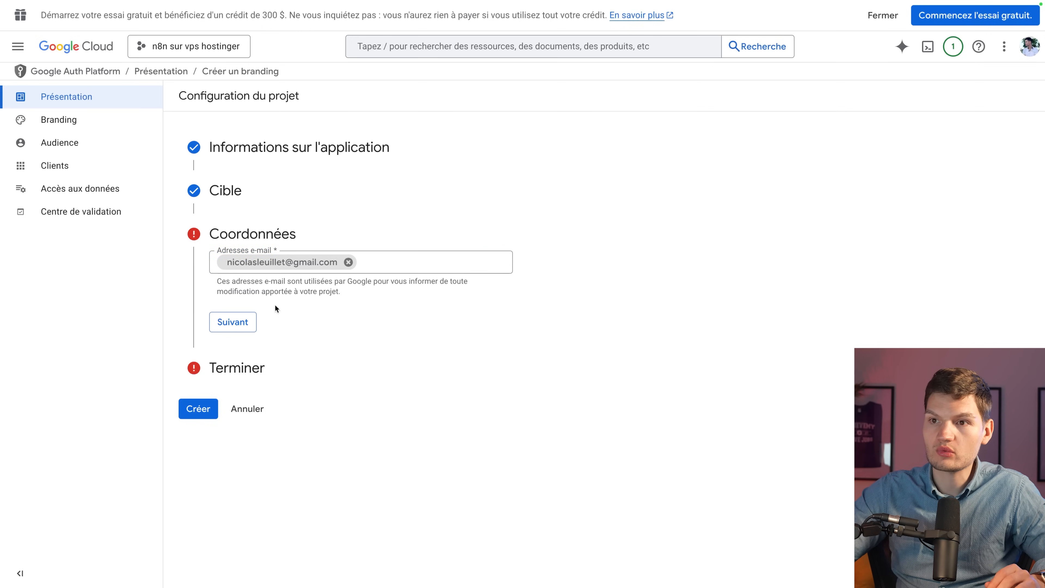
{"action": "left_click", "coordinate": [246, 325]}
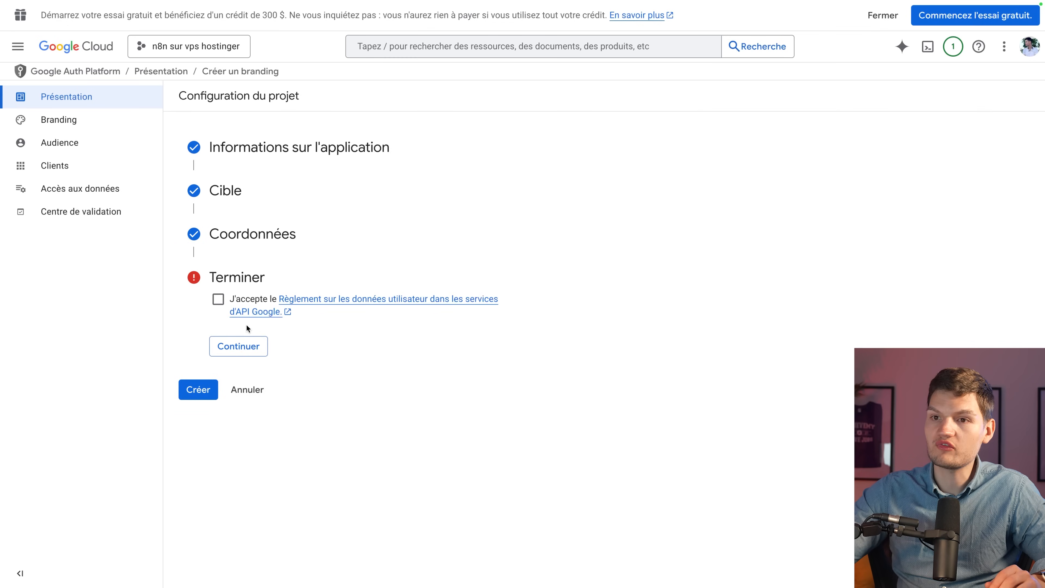
{"action": "left_click", "coordinate": [218, 300]}
{"action": "left_click", "coordinate": [236, 349]}
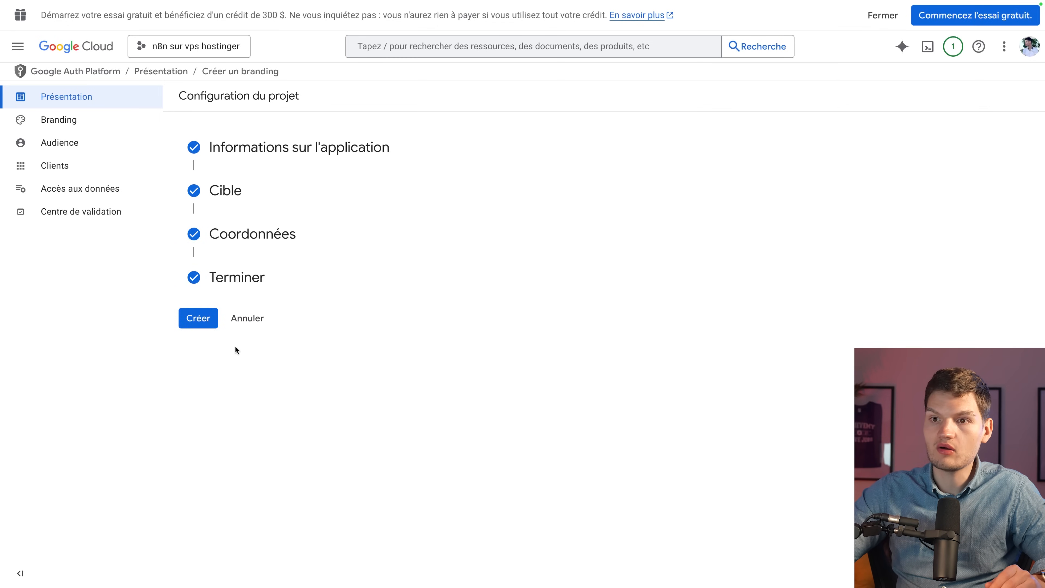
{"action": "left_click", "coordinate": [183, 318]}
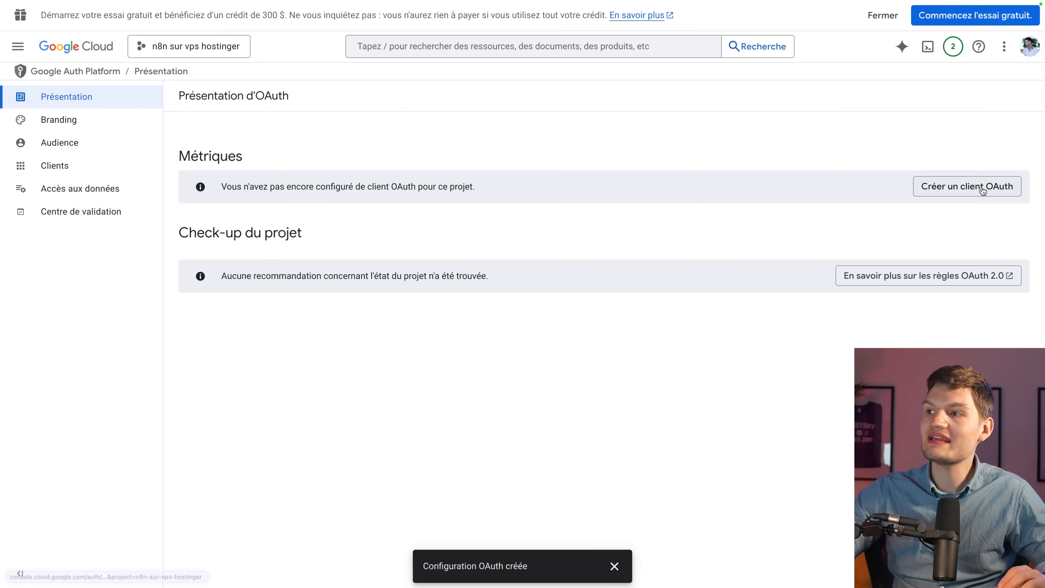
Create an OAuth client of type Application Web named n8n.
{"action": "left_click", "coordinate": [946, 193]}
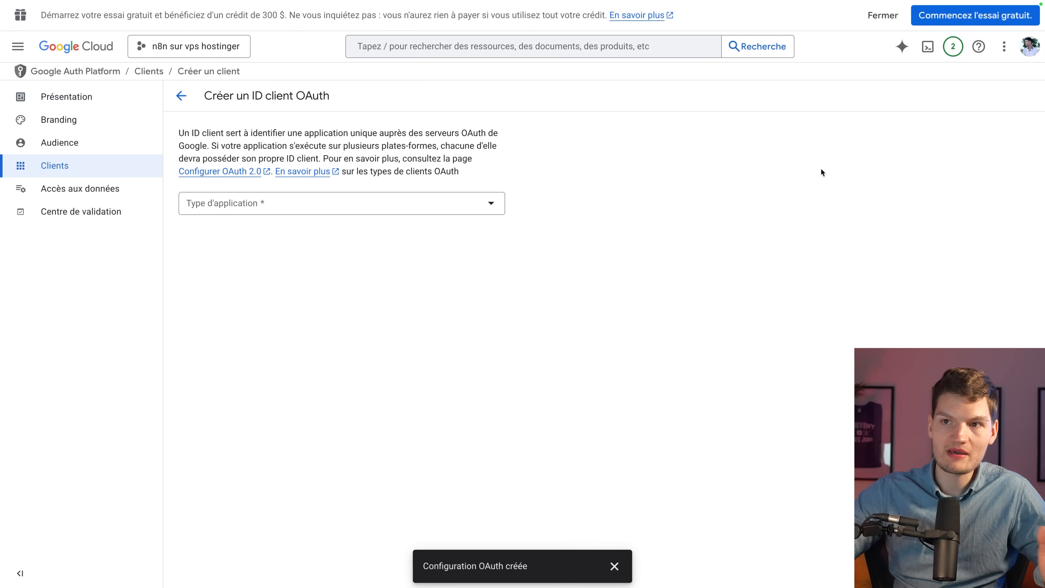
{"action": "left_click", "coordinate": [453, 204]}
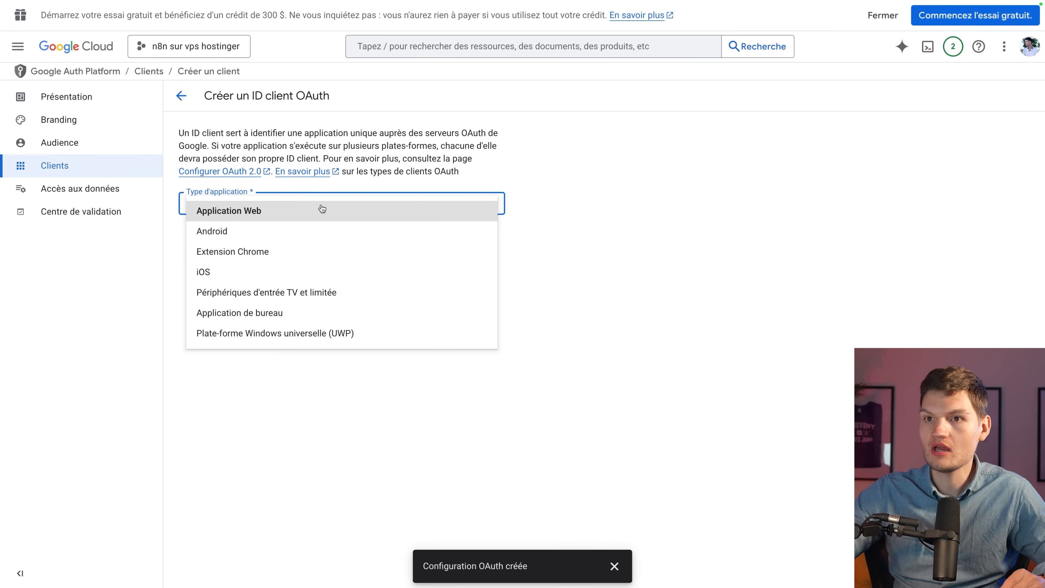
{"action": "left_click", "coordinate": [246, 211]}
{"action": "triple_click", "coordinate": [239, 240]}
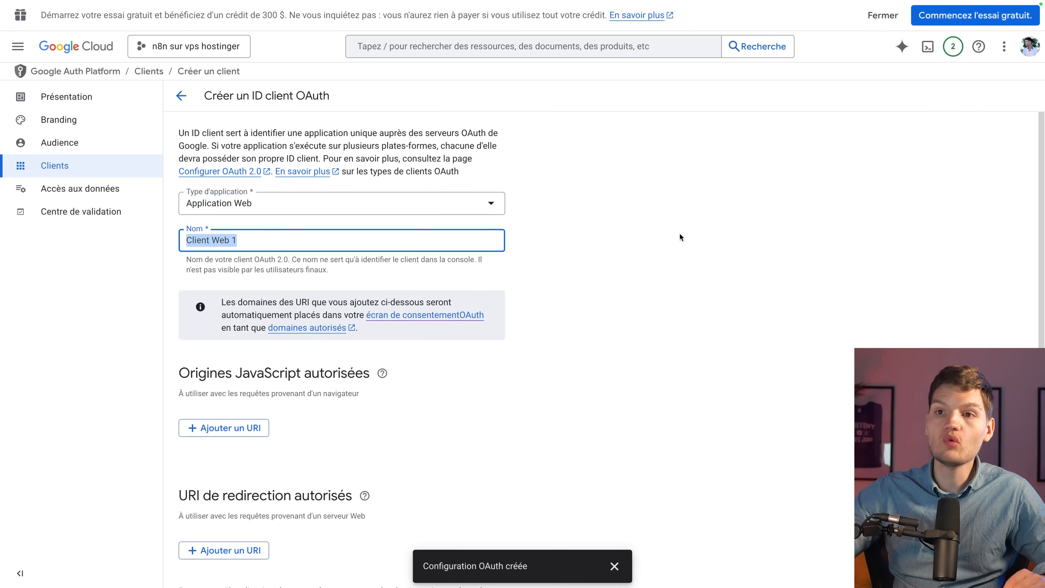
{"action": "type", "text": "n"}
{"action": "left_click", "coordinate": [746, 274]}
Add n8n's OAuth callback URL as authorised redirect URI, create the client and copy its client ID.
{"action": "scroll", "coordinate": [583, 360], "scroll_direction": "down", "scroll_amount": 2}
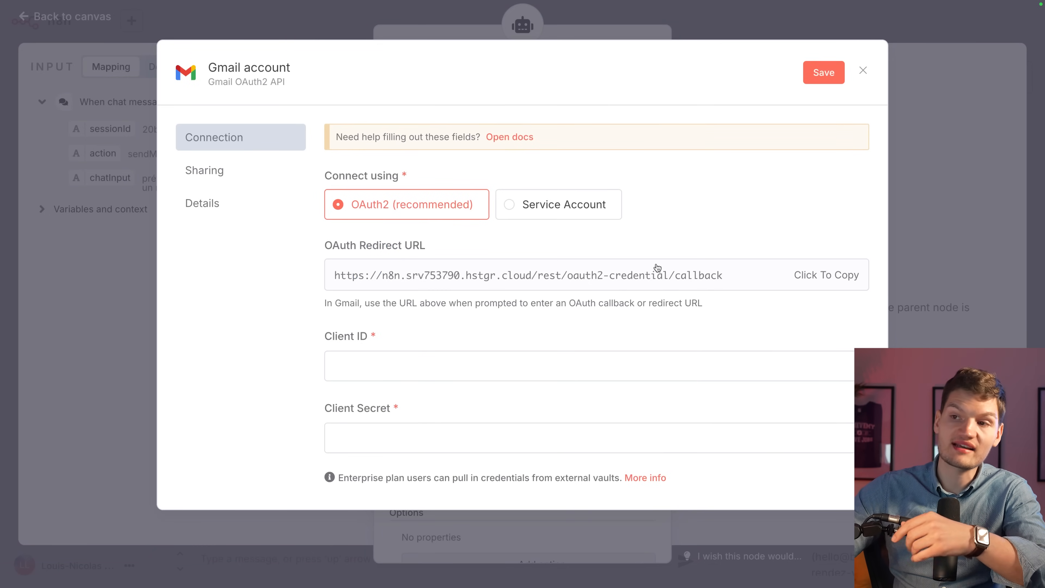
{"action": "left_click", "coordinate": [814, 279]}
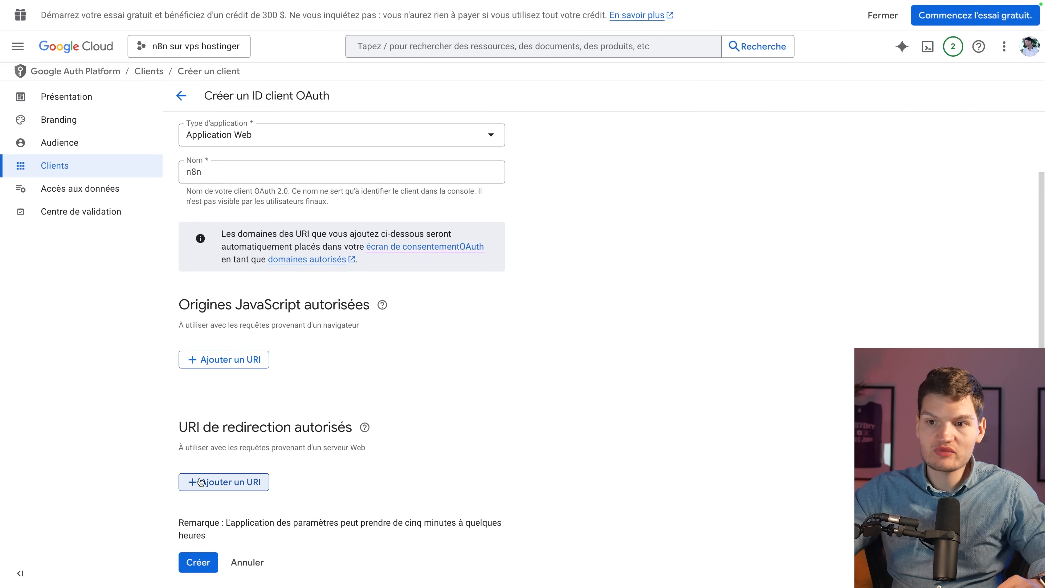
{"action": "left_click", "coordinate": [200, 481]}
{"action": "key", "text": "ctrl+v"}
{"action": "left_click", "coordinate": [582, 429]}
{"action": "scroll", "coordinate": [593, 435], "scroll_direction": "down", "scroll_amount": 1}
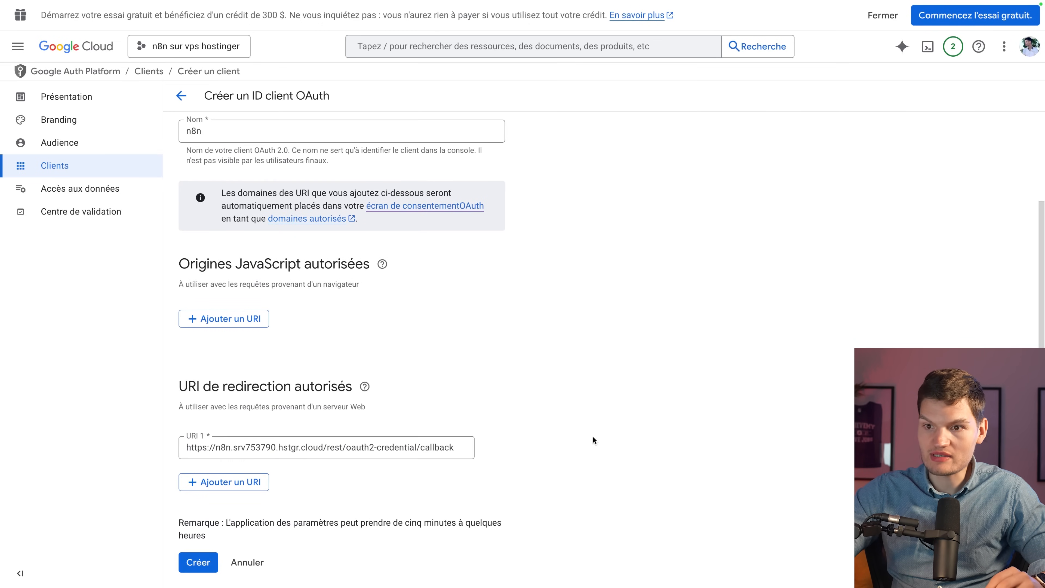
{"action": "left_click", "coordinate": [199, 562]}
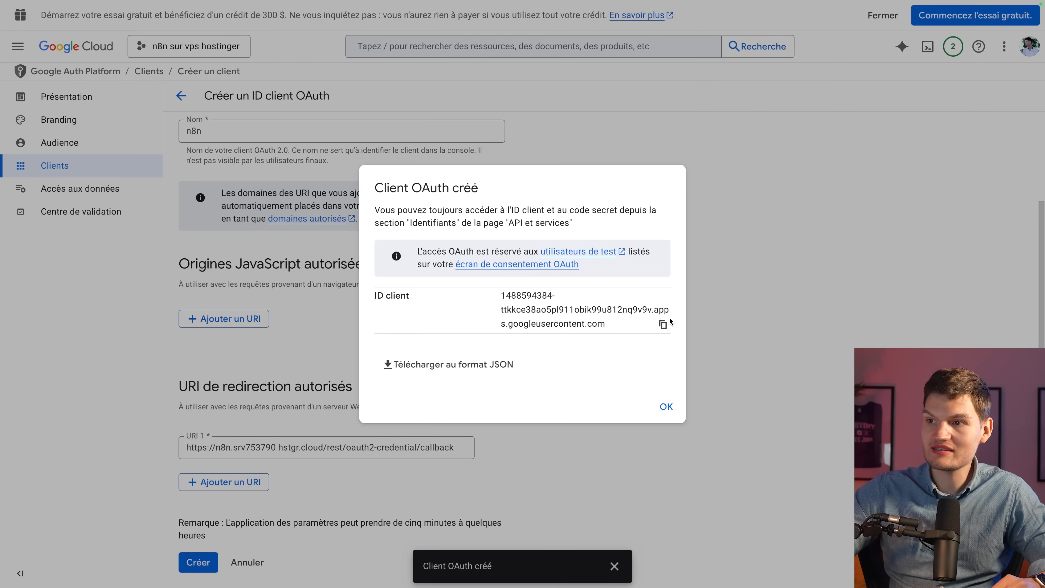
{"action": "left_click", "coordinate": [663, 324]}
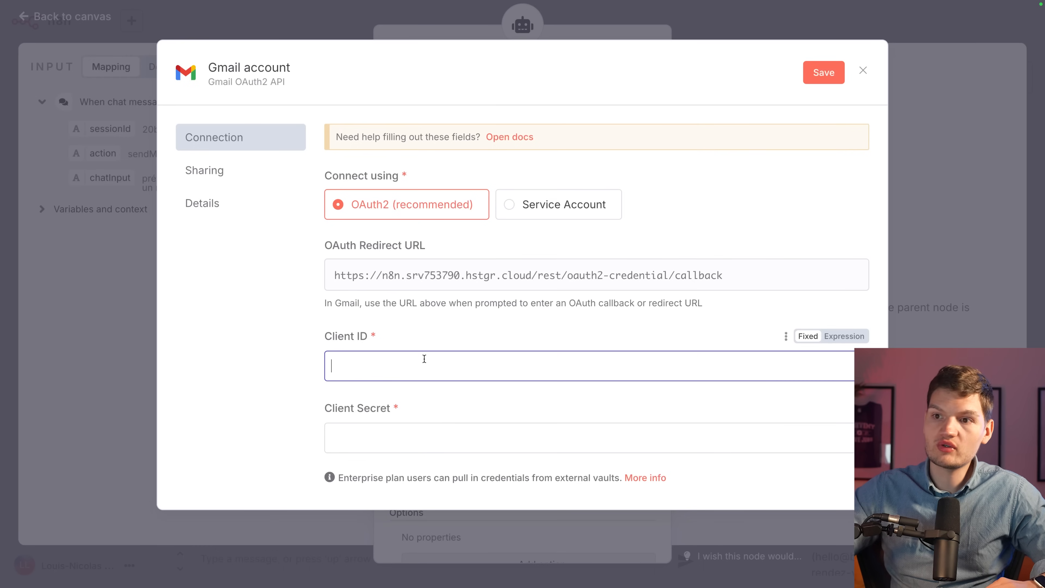
Paste the Google client ID into n8n's Gmail credential and retrieve the client secret from the n8n OAuth client.
{"action": "key", "text": "ctrl+v"}
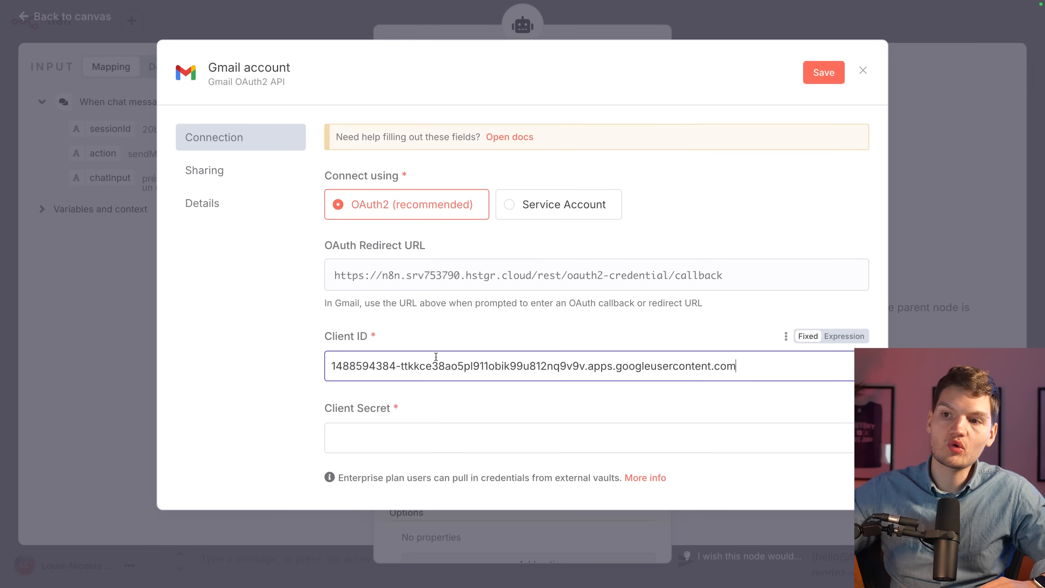
{"action": "left_click", "coordinate": [383, 338]}
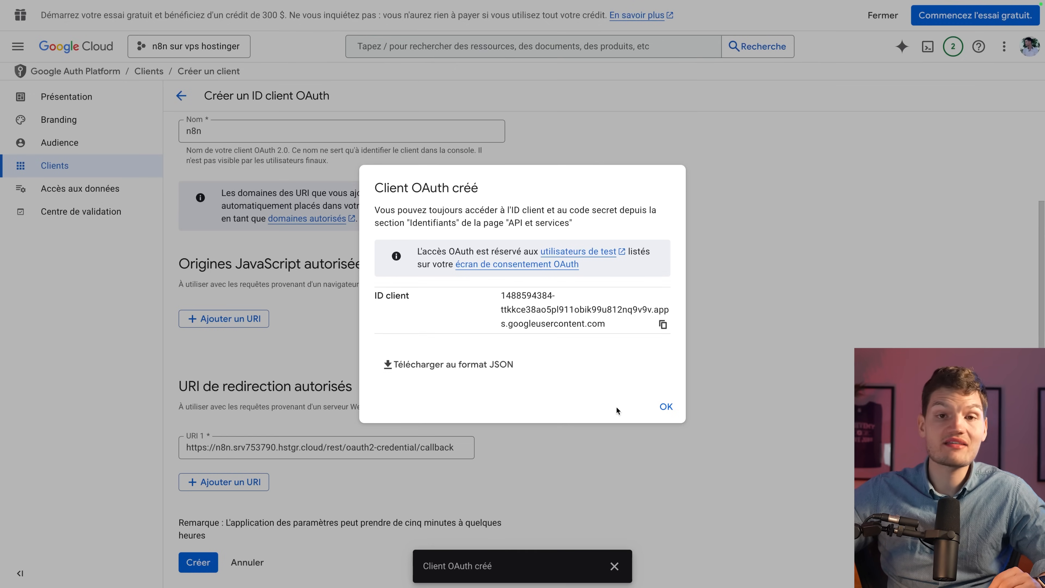
{"action": "left_click", "coordinate": [663, 407]}
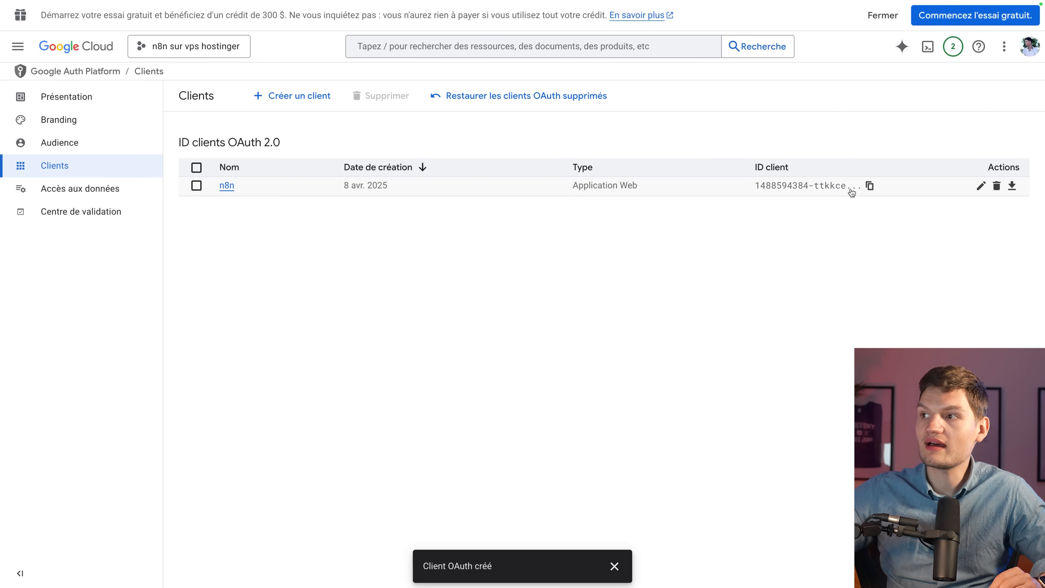
{"action": "left_click", "coordinate": [980, 187]}
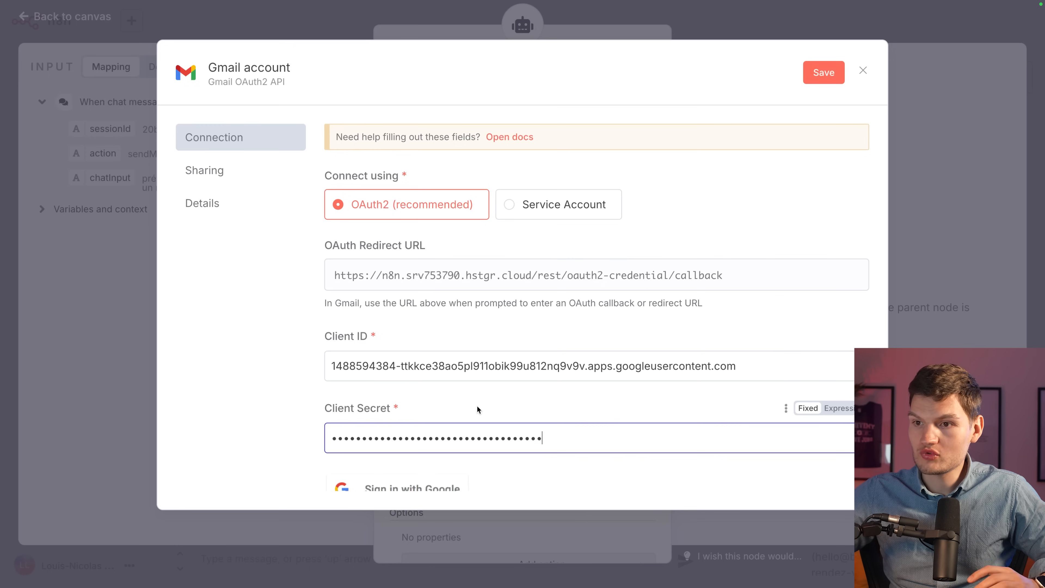
{"action": "scroll", "coordinate": [478, 406], "scroll_direction": "down", "scroll_amount": 2}
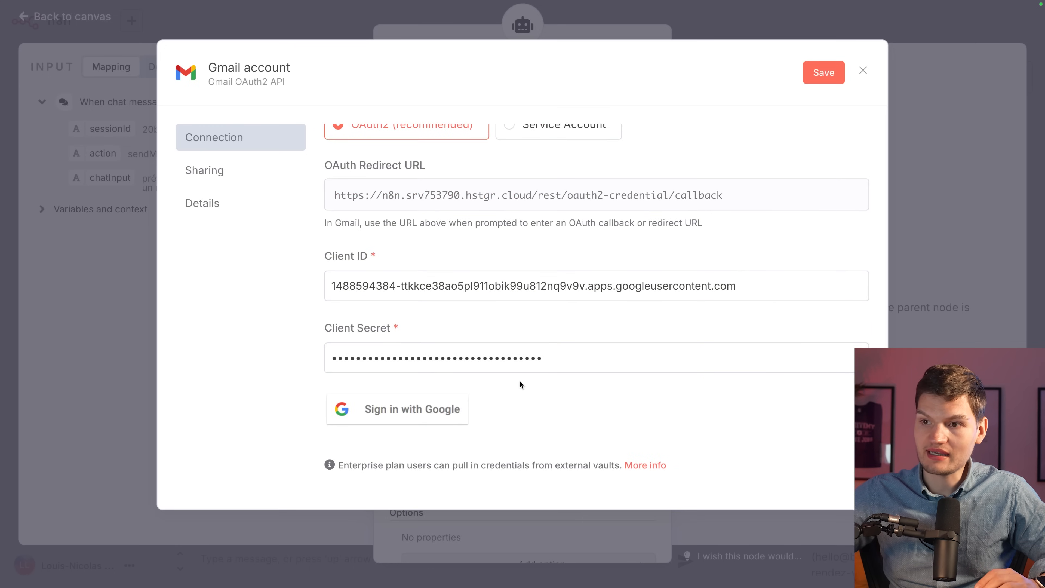
Sign in with Google, pick the account and proceed past the unverified-app warning to hstgr.cloud.
{"action": "left_click", "coordinate": [403, 417]}
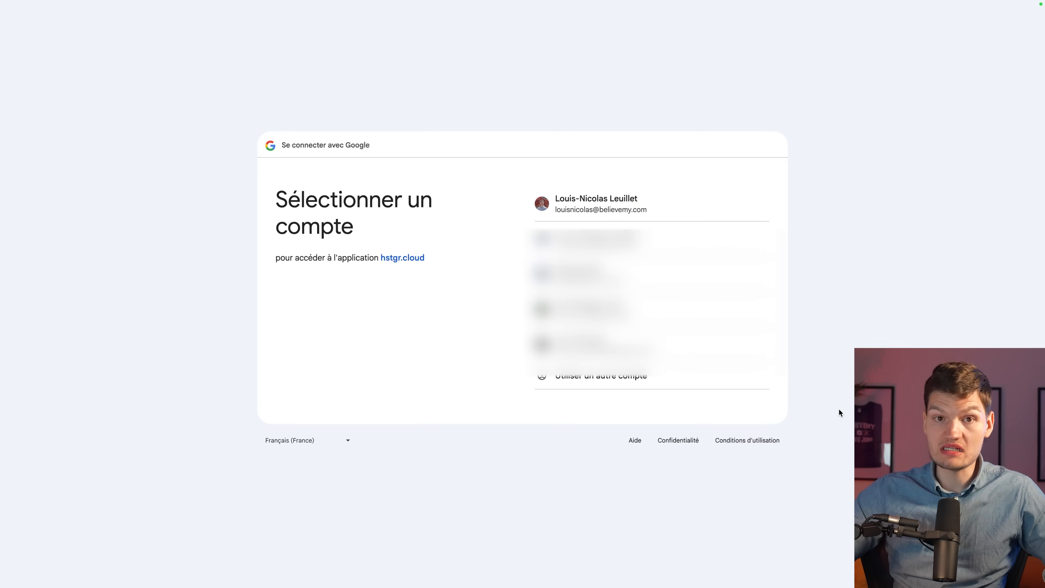
{"action": "left_click", "coordinate": [631, 207]}
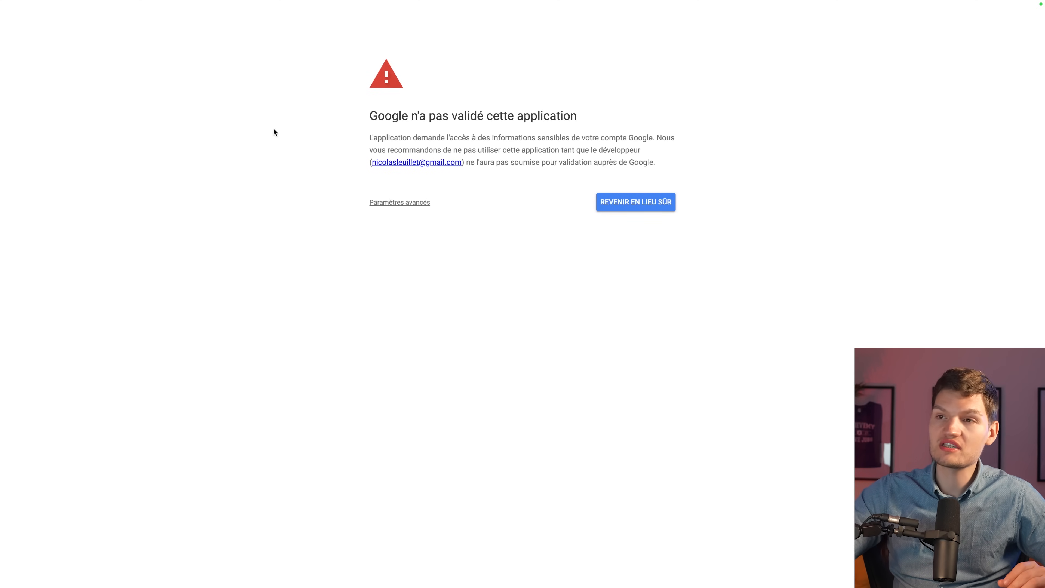
{"action": "key", "text": "super+equal"}
{"action": "key", "text": "super+equal"}
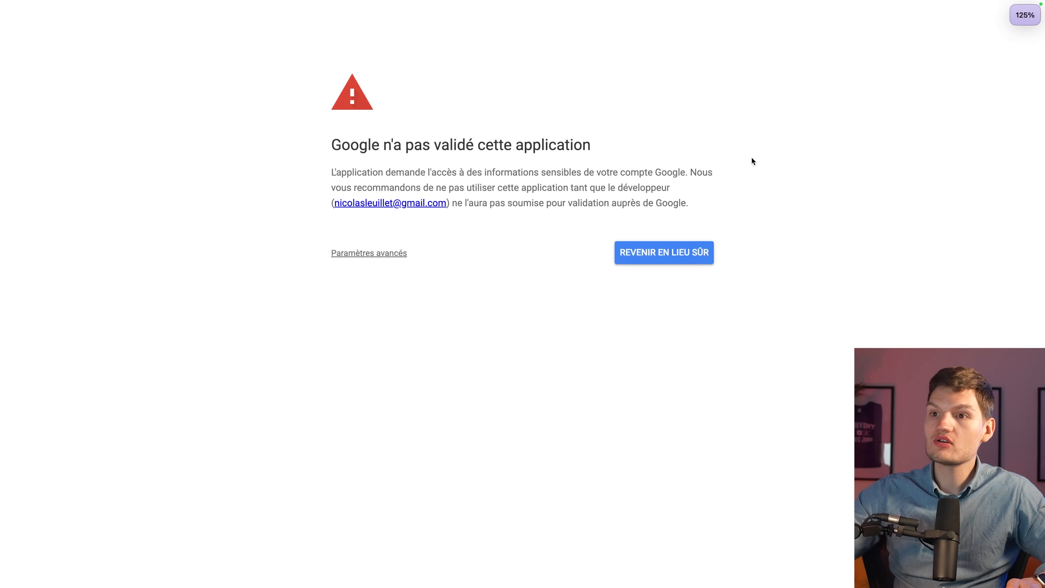
{"action": "key", "text": "super+equal"}
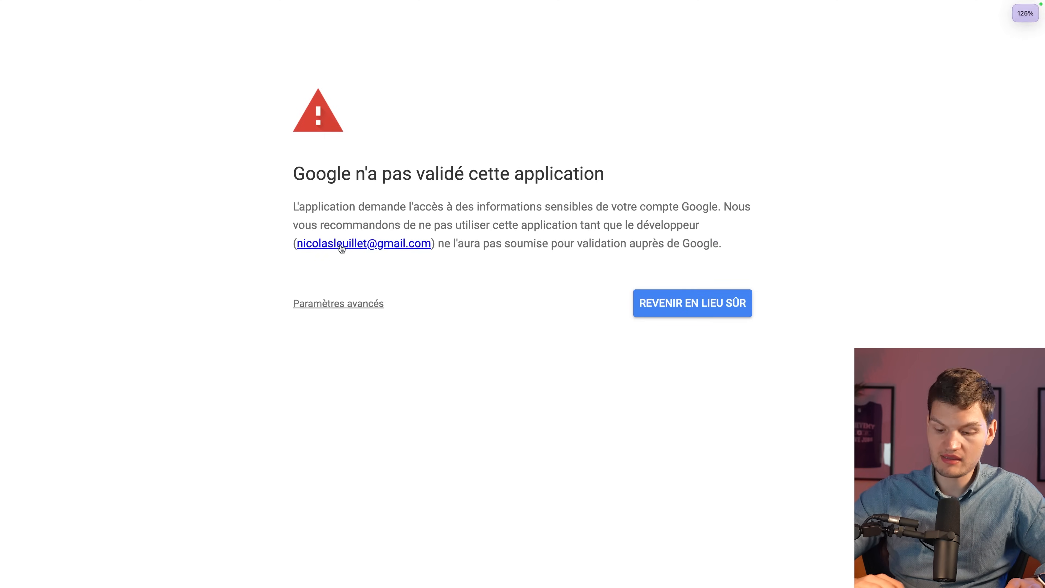
{"action": "left_click", "coordinate": [347, 304]}
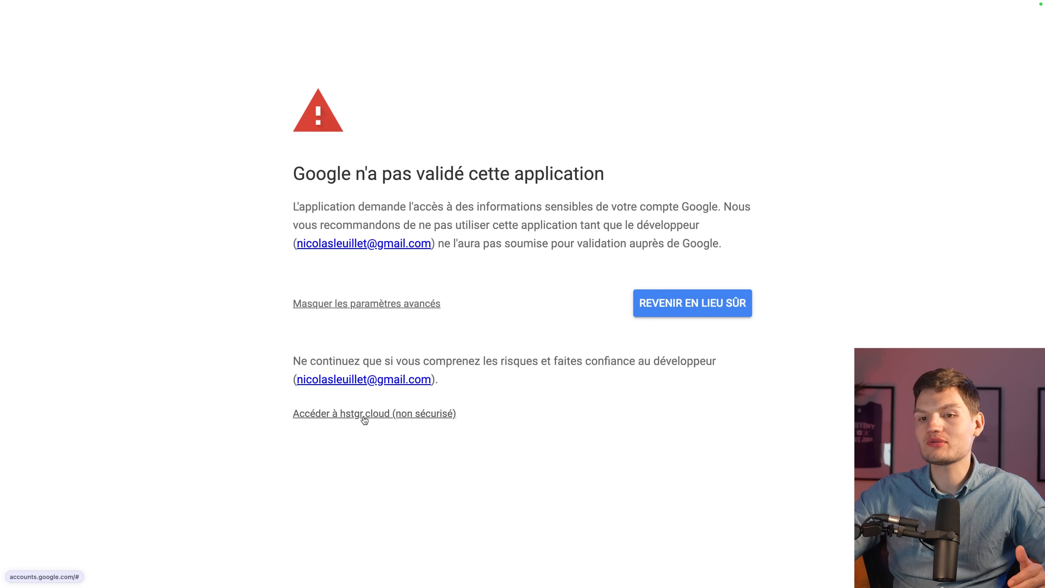
{"action": "left_click", "coordinate": [364, 416]}
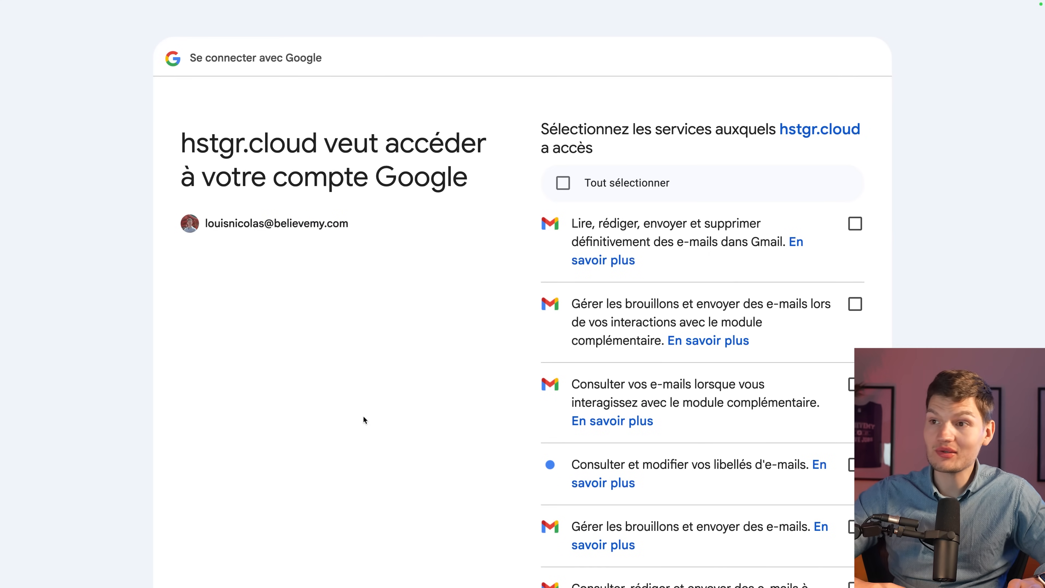
Grant all requested Gmail permissions with Tout sélectionner and continue.
{"action": "scroll", "coordinate": [364, 414], "scroll_direction": "down", "scroll_amount": 1}
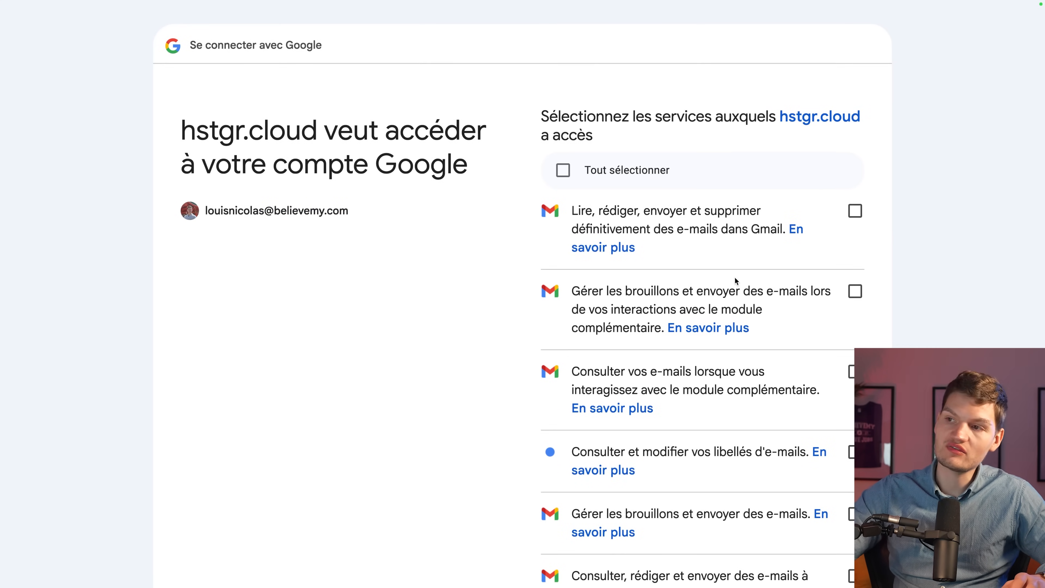
{"action": "scroll", "coordinate": [913, 338], "scroll_direction": "down", "scroll_amount": 3}
{"action": "scroll", "coordinate": [912, 333], "scroll_direction": "down", "scroll_amount": 1}
{"action": "scroll", "coordinate": [912, 333], "scroll_direction": "up", "scroll_amount": 4}
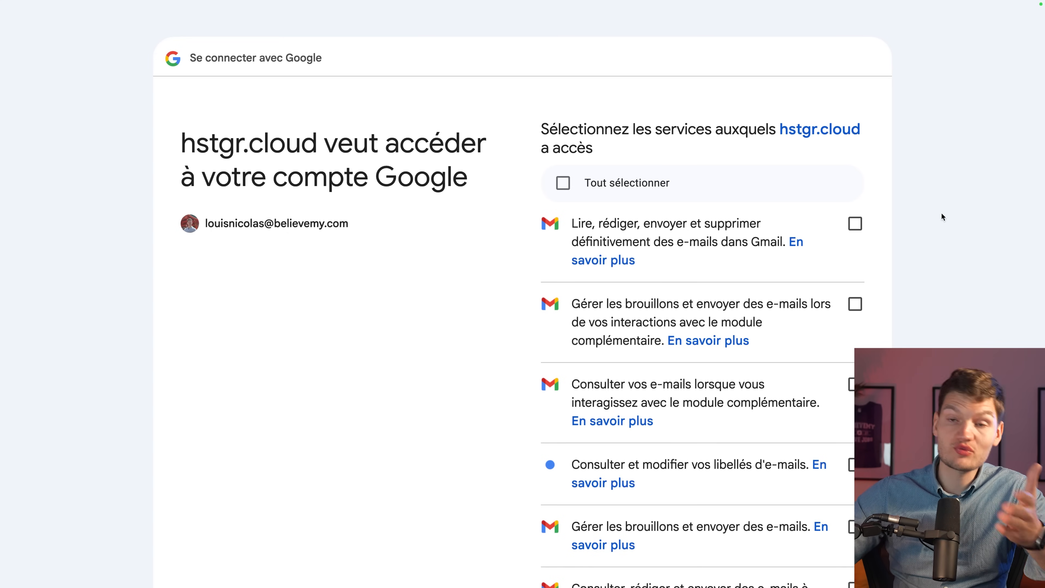
{"action": "left_click", "coordinate": [633, 187]}
{"action": "scroll", "coordinate": [791, 228], "scroll_direction": "down", "scroll_amount": 10}
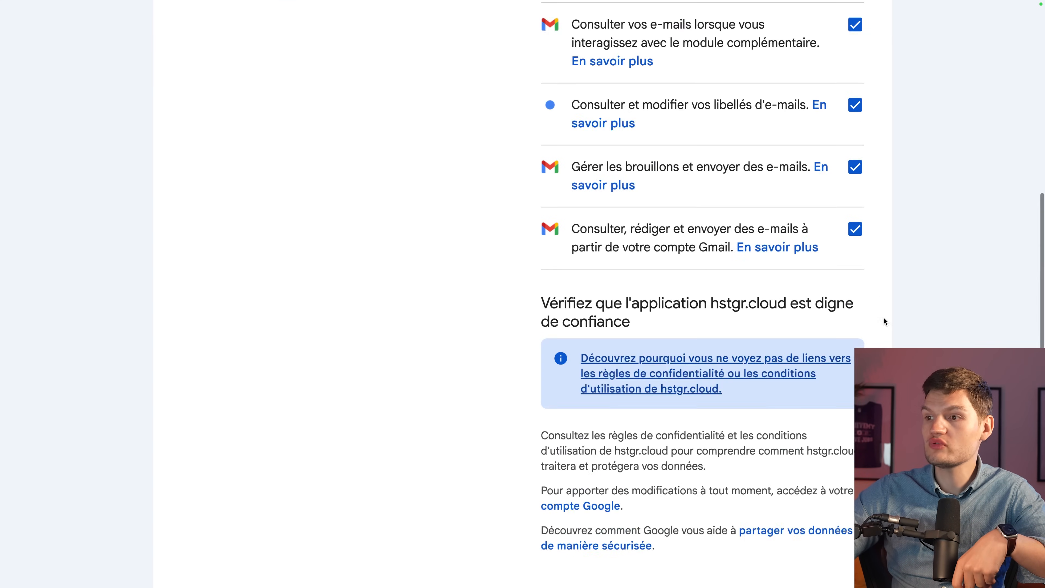
{"action": "left_click", "coordinate": [800, 459]}
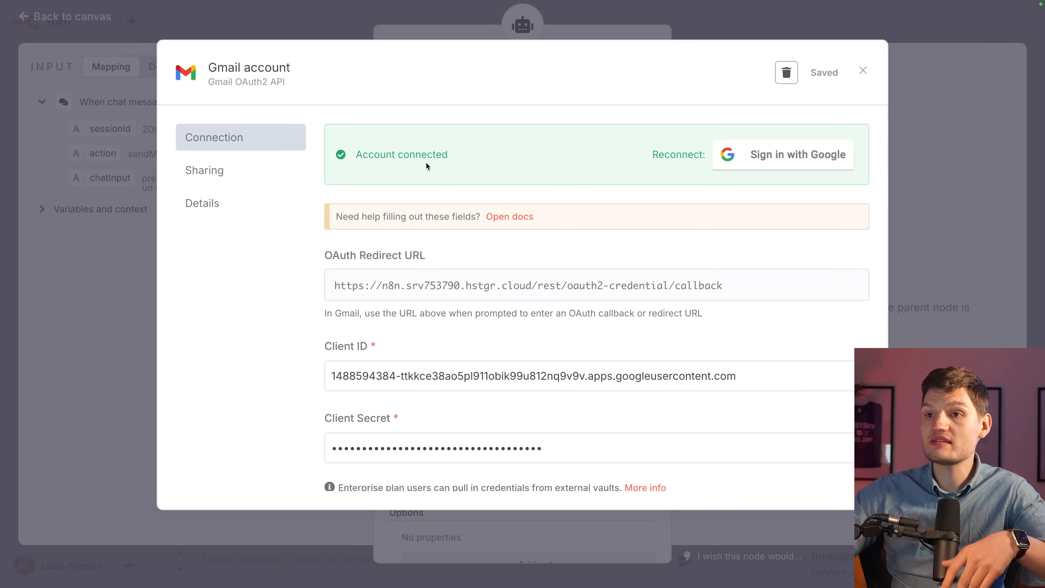
Close the connected credential and set the Gmail tool to Resource Message, Operation Send.
{"action": "left_click", "coordinate": [863, 72]}
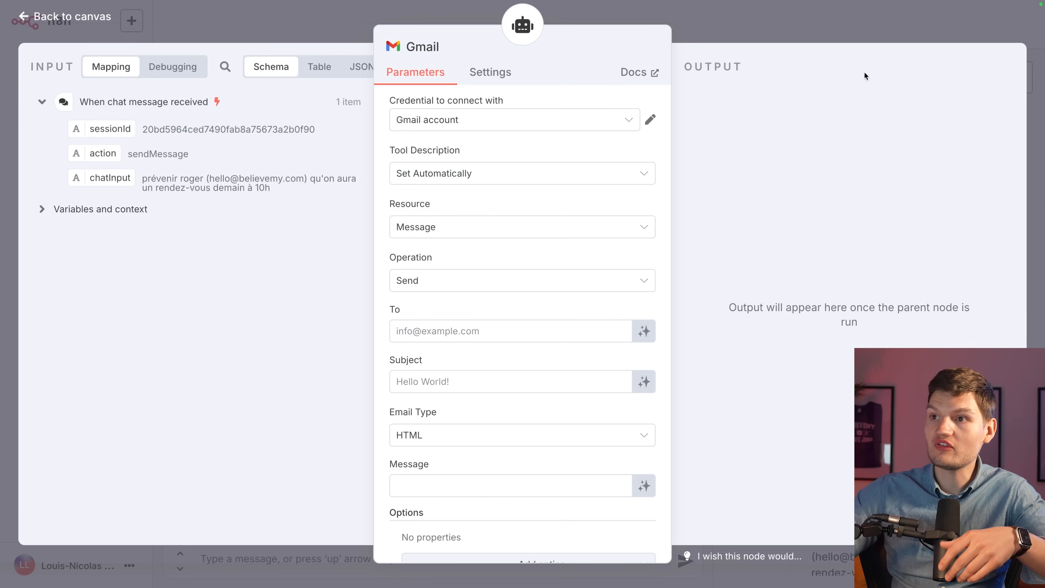
{"action": "scroll", "coordinate": [543, 268], "scroll_direction": "down", "scroll_amount": 2}
{"action": "scroll", "coordinate": [553, 395], "scroll_direction": "up", "scroll_amount": 2}
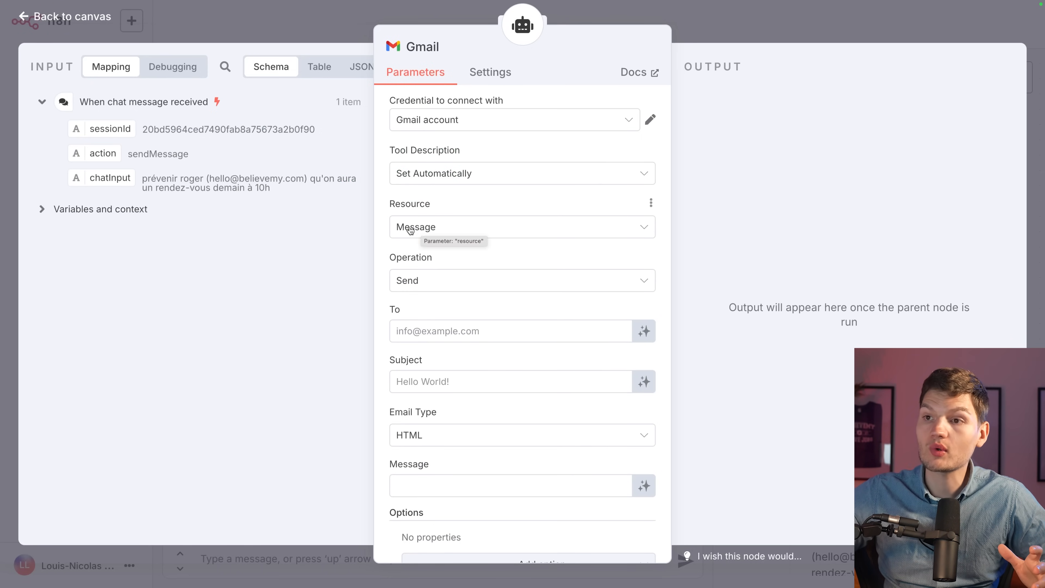
{"action": "left_click", "coordinate": [429, 228]}
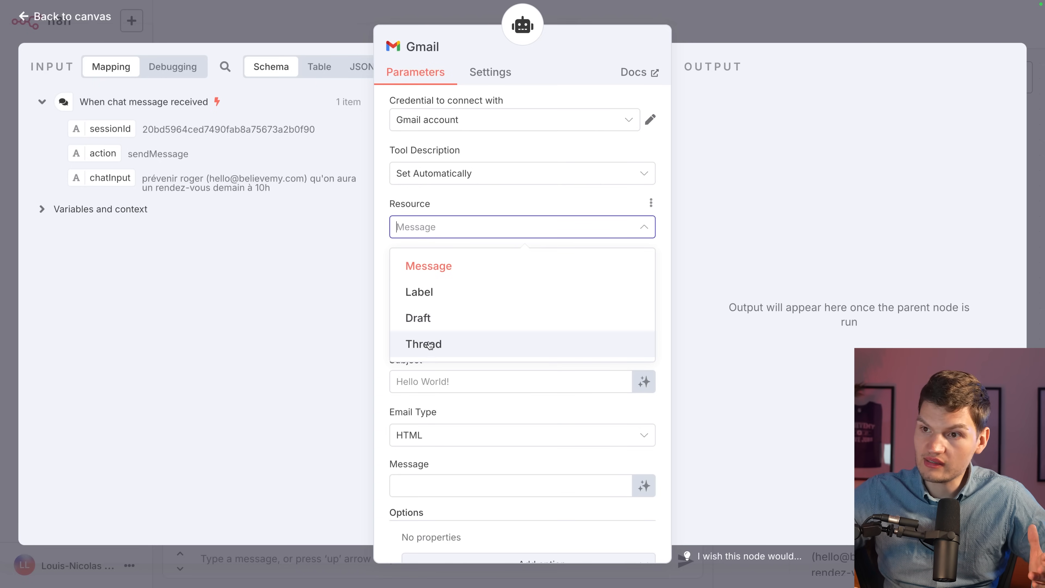
{"action": "left_click", "coordinate": [448, 272]}
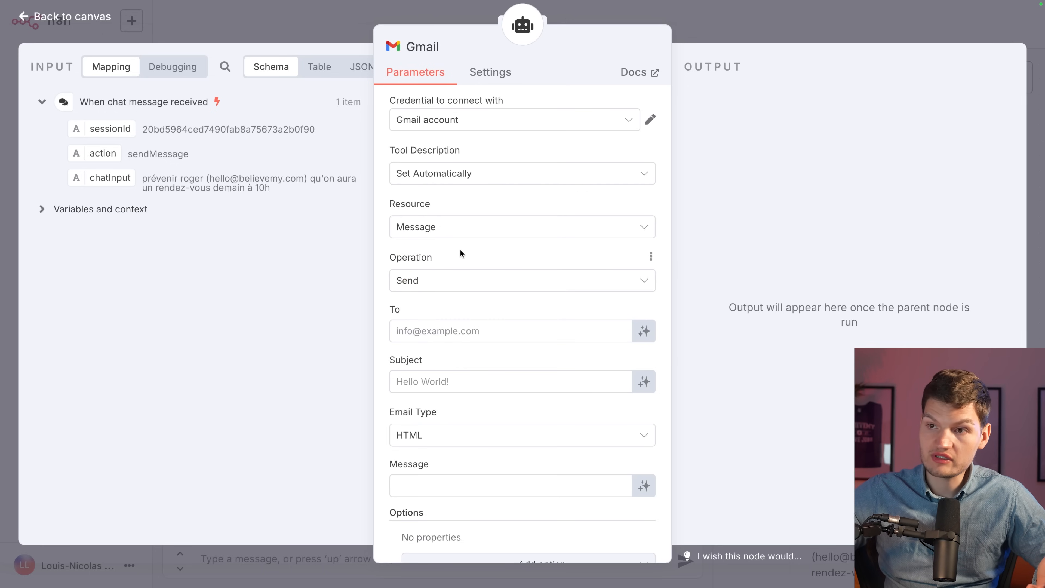
{"action": "left_click", "coordinate": [430, 284]}
{"action": "scroll", "coordinate": [419, 342], "scroll_direction": "down", "scroll_amount": 1}
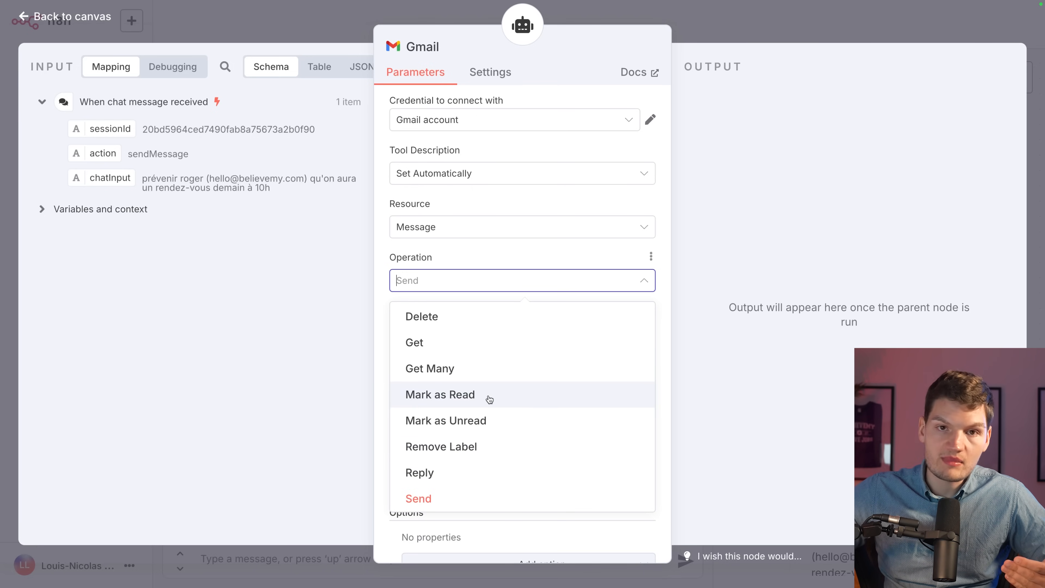
{"action": "left_click", "coordinate": [418, 498]}
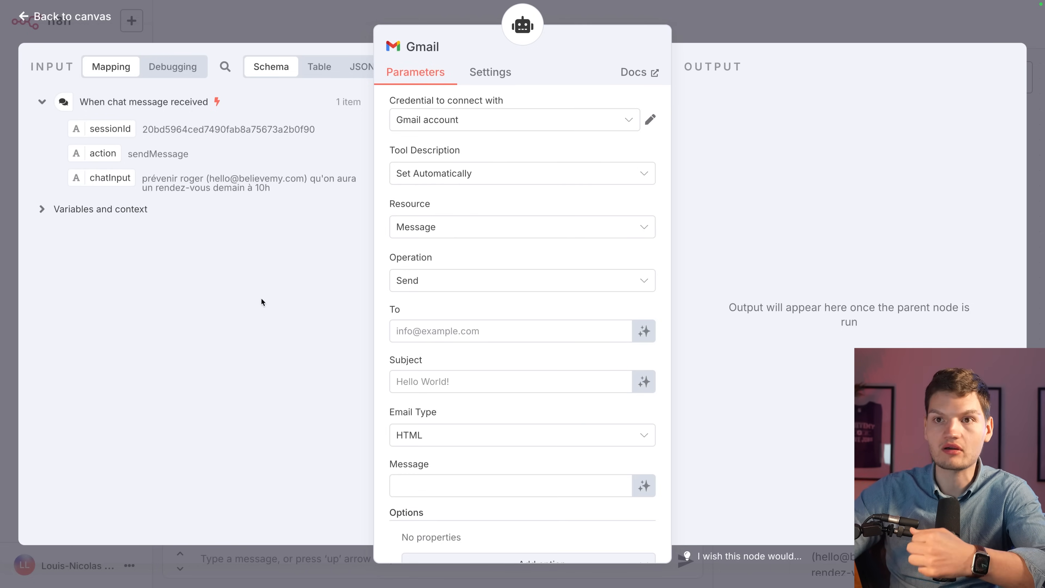
Remove the mapped chatInput expression from To and let the model define the recipient.
{"action": "left_click_drag", "start_coordinate": [110, 177], "coordinate": [445, 343]}
{"action": "left_click", "coordinate": [723, 367]}
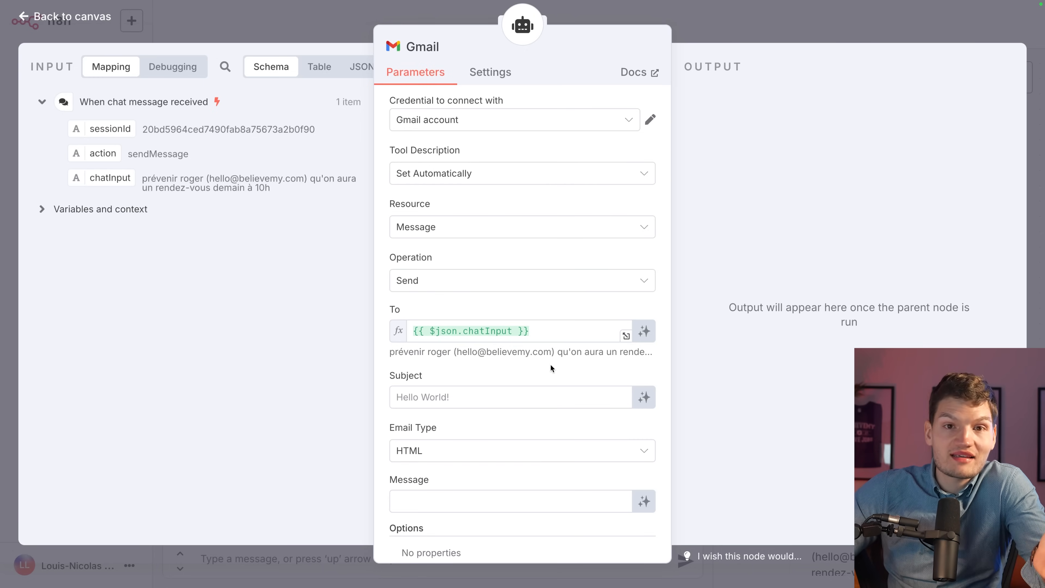
{"action": "left_click_drag", "start_coordinate": [531, 332], "coordinate": [385, 328]}
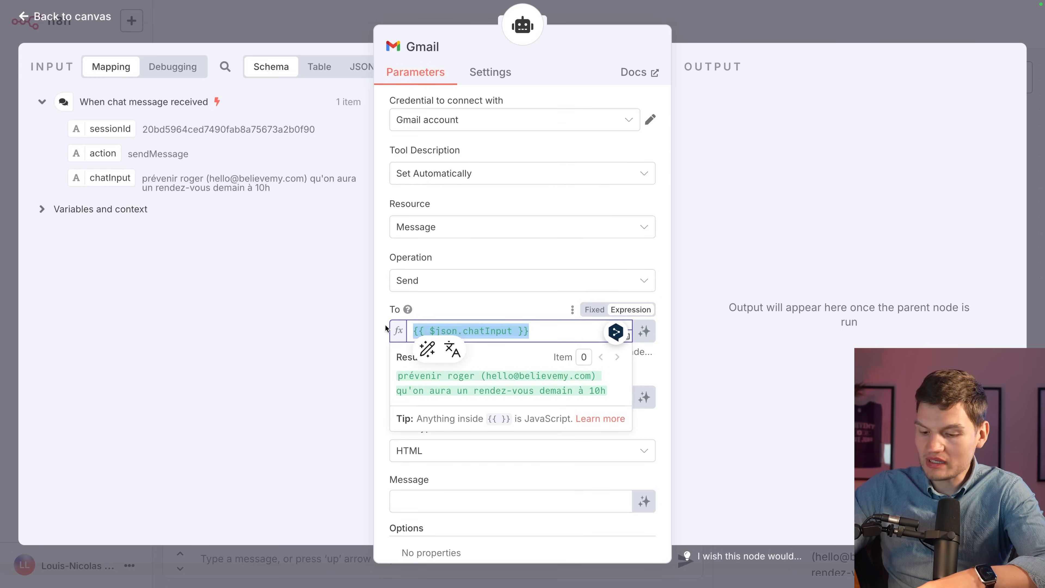
{"action": "key", "text": "BackSpace"}
{"action": "left_click", "coordinate": [733, 400]}
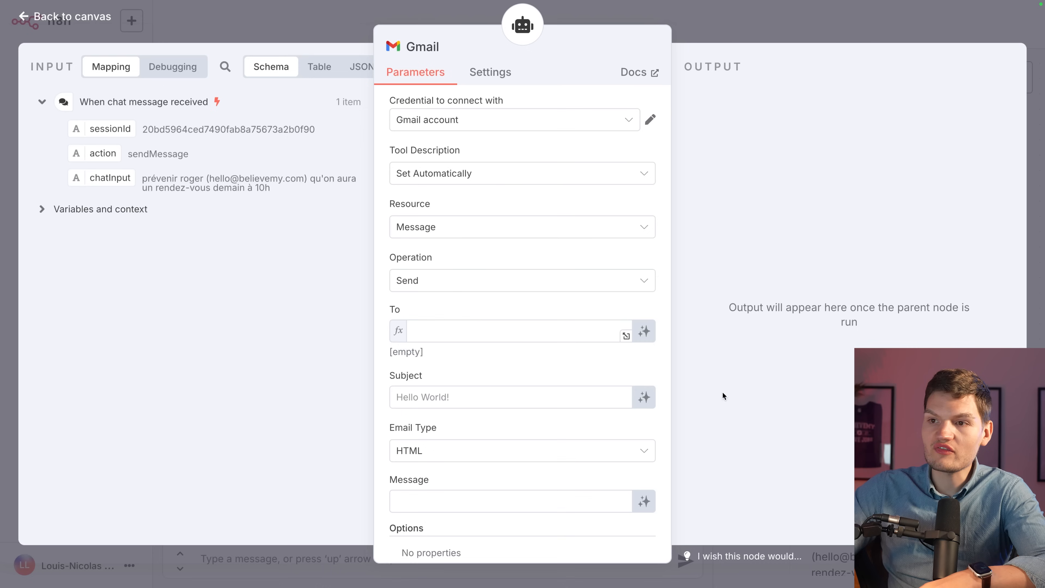
{"action": "left_click", "coordinate": [644, 331]}
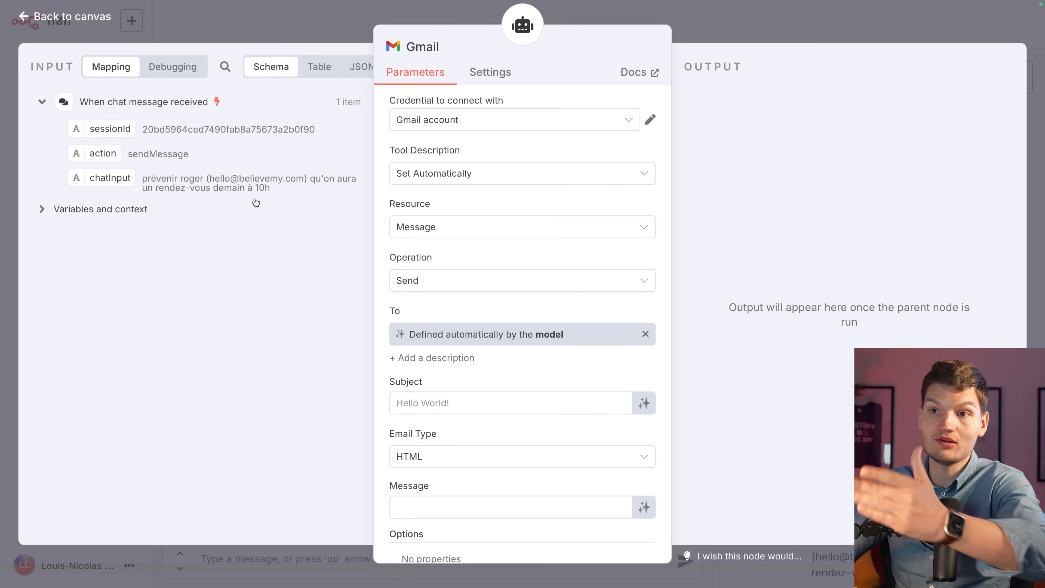
Let the model write the Subject and Message, with Email Type set to Text.
{"action": "left_click", "coordinate": [644, 403]}
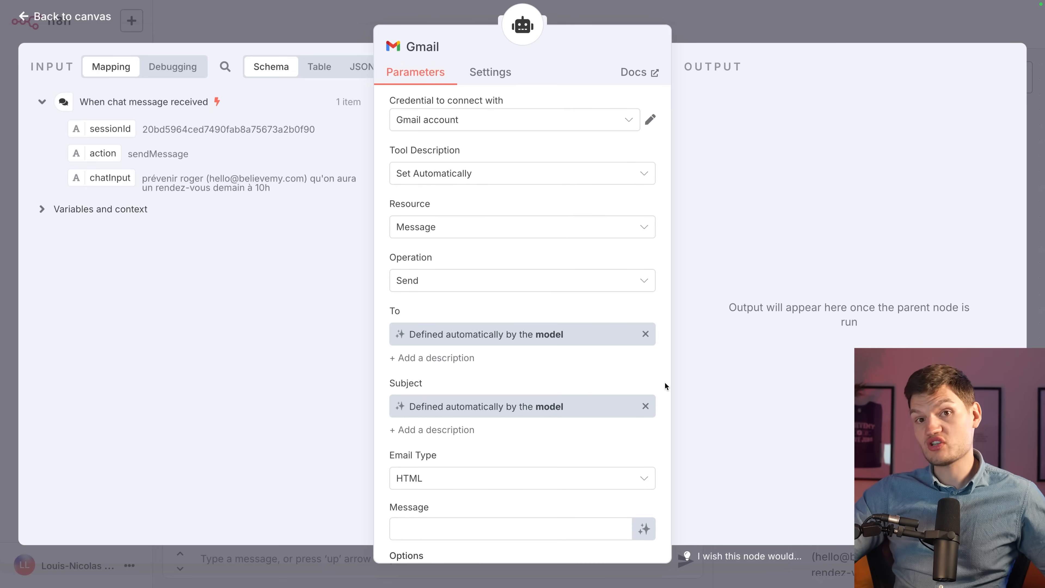
{"action": "scroll", "coordinate": [413, 395], "scroll_direction": "down", "scroll_amount": 2}
{"action": "left_click", "coordinate": [414, 396]}
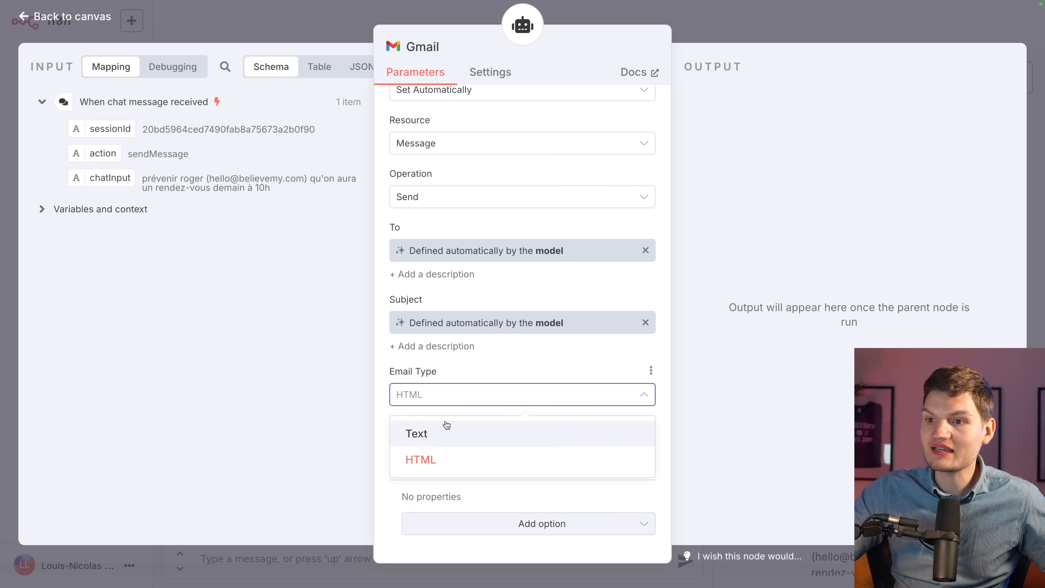
{"action": "left_click", "coordinate": [424, 435]}
{"action": "left_click", "coordinate": [550, 364]}
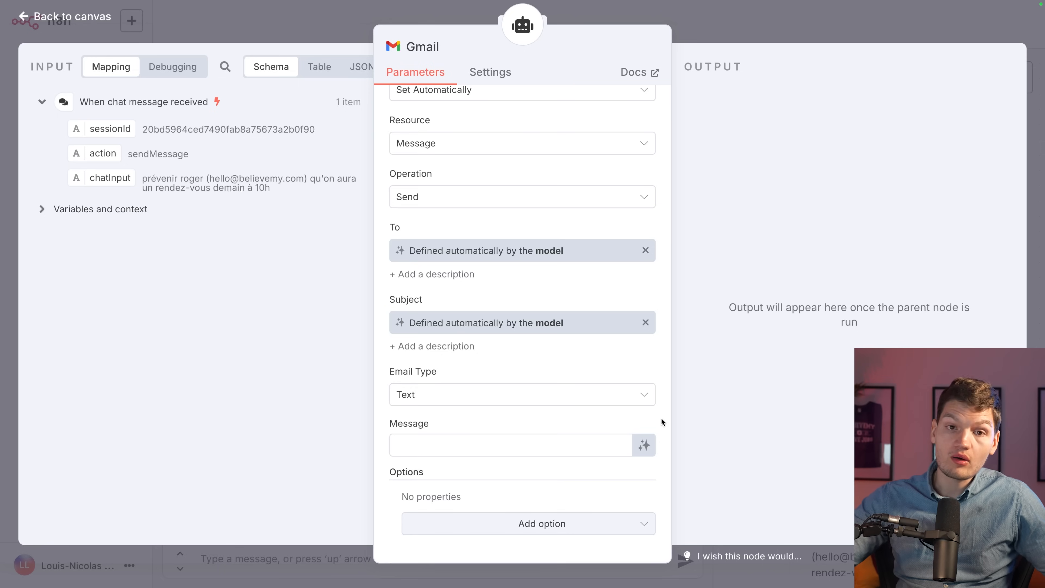
{"action": "left_click", "coordinate": [644, 446]}
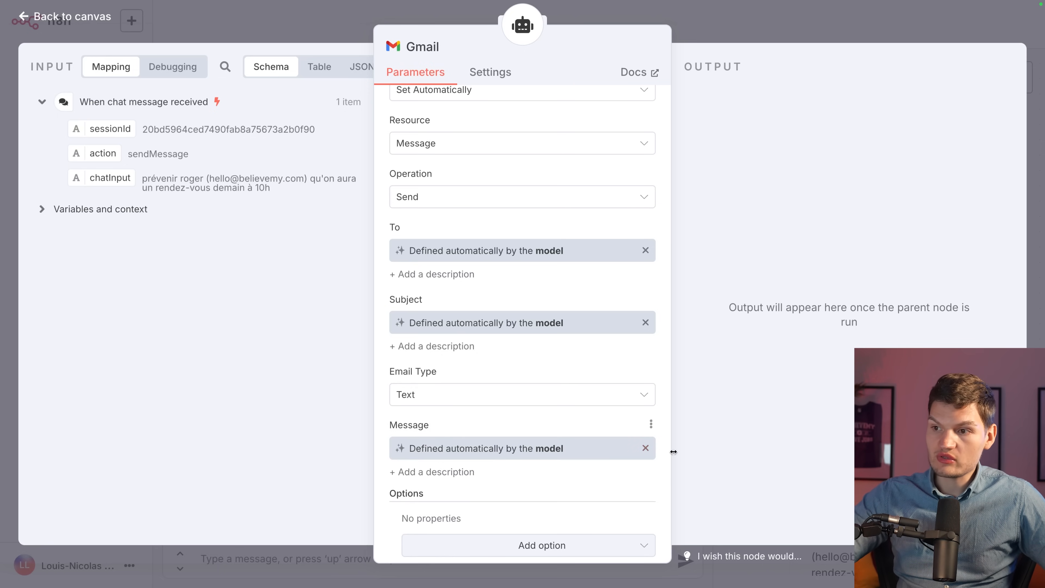
Add the Append n8n Attribution option and switch it off.
{"action": "scroll", "coordinate": [665, 451], "scroll_direction": "down", "scroll_amount": 1}
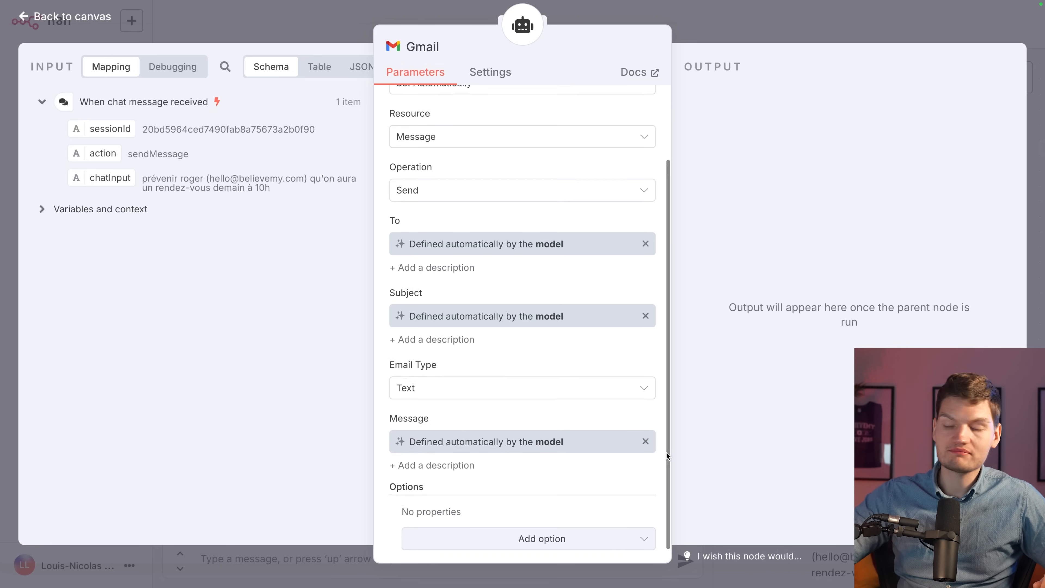
{"action": "left_click", "coordinate": [542, 524]}
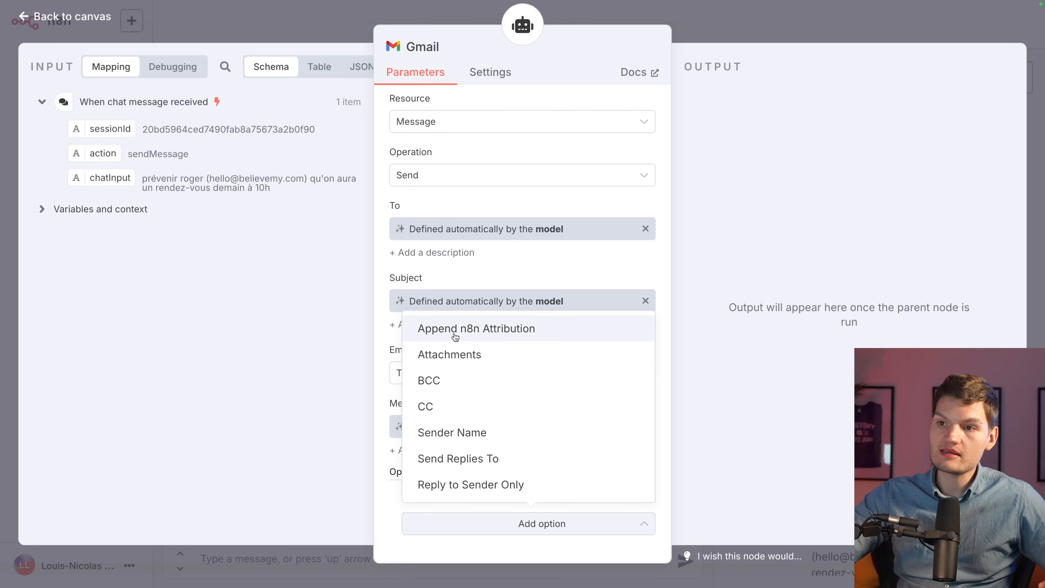
{"action": "left_click", "coordinate": [510, 332]}
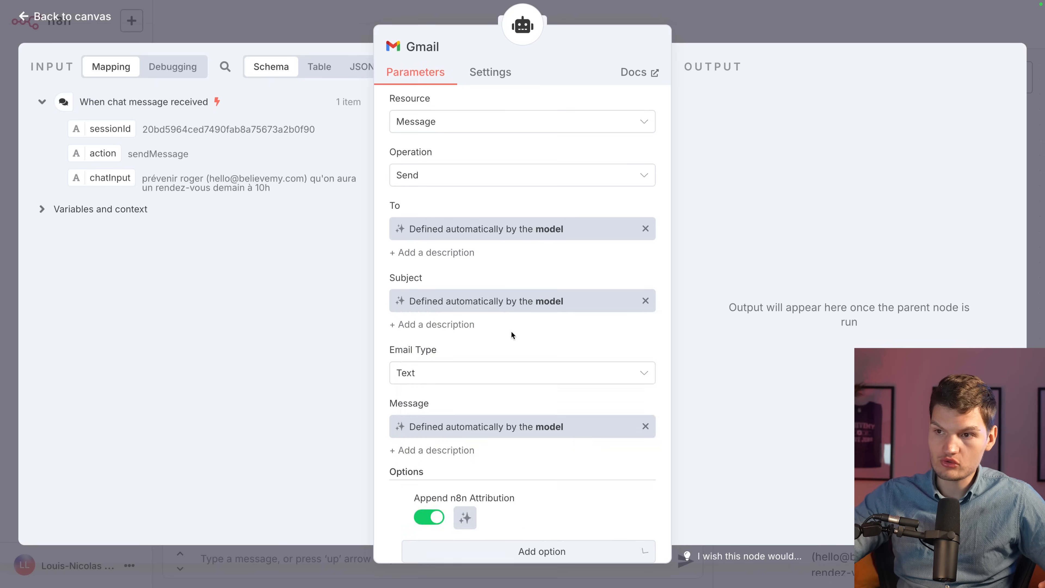
{"action": "scroll", "coordinate": [489, 472], "scroll_direction": "down", "scroll_amount": 1}
{"action": "left_click", "coordinate": [429, 489]}
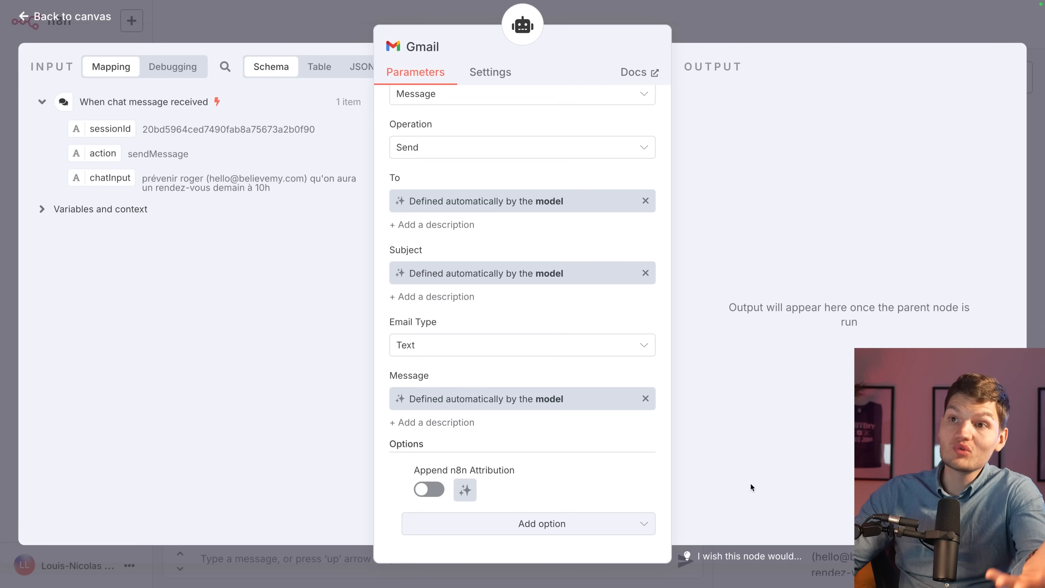
Add a Sender Name option filled with the user's own name, then return to the canvas.
{"action": "left_click", "coordinate": [565, 519]}
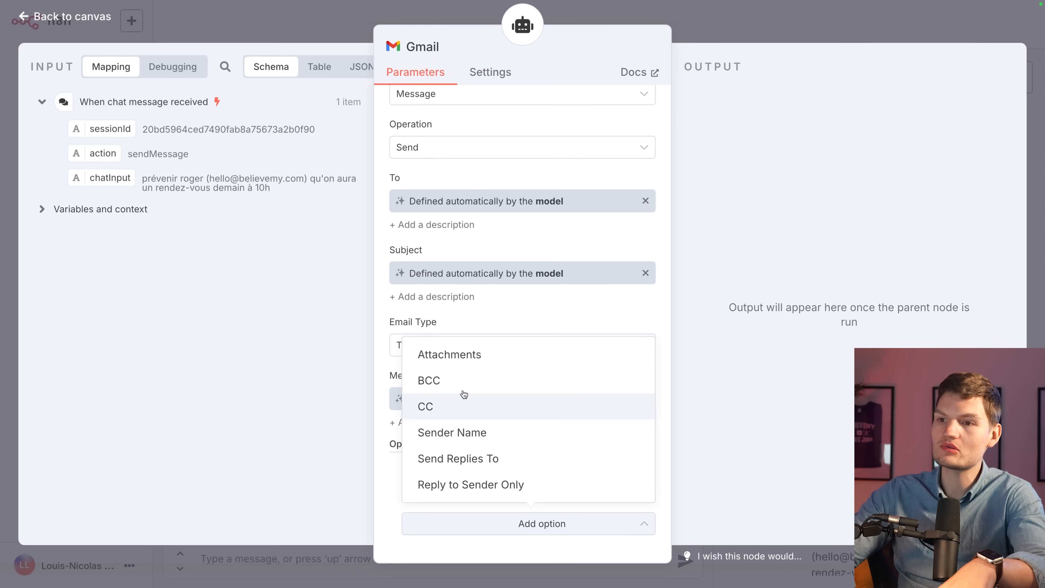
{"action": "left_click", "coordinate": [483, 438]}
{"action": "left_click", "coordinate": [519, 543]}
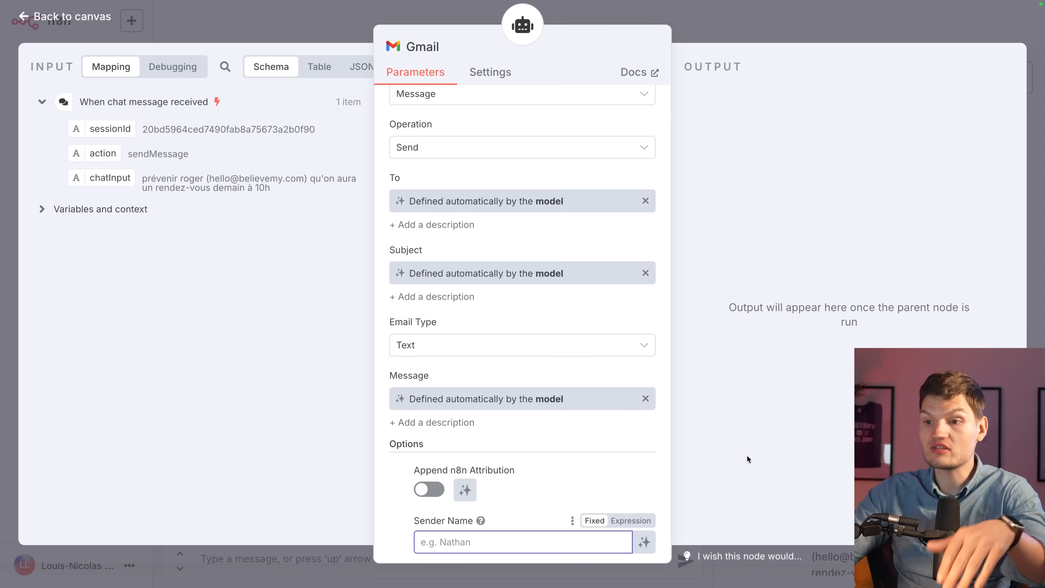
{"action": "type", "text": "loui"}
{"action": "key", "text": "BackSpace"}
{"action": "key", "text": "BackSpace"}
{"action": "key", "text": "BackSpace"}
{"action": "key", "text": "BackSpace"}
{"action": "type", "text": "Louis"}
{"action": "key", "text": "BackSpace"}
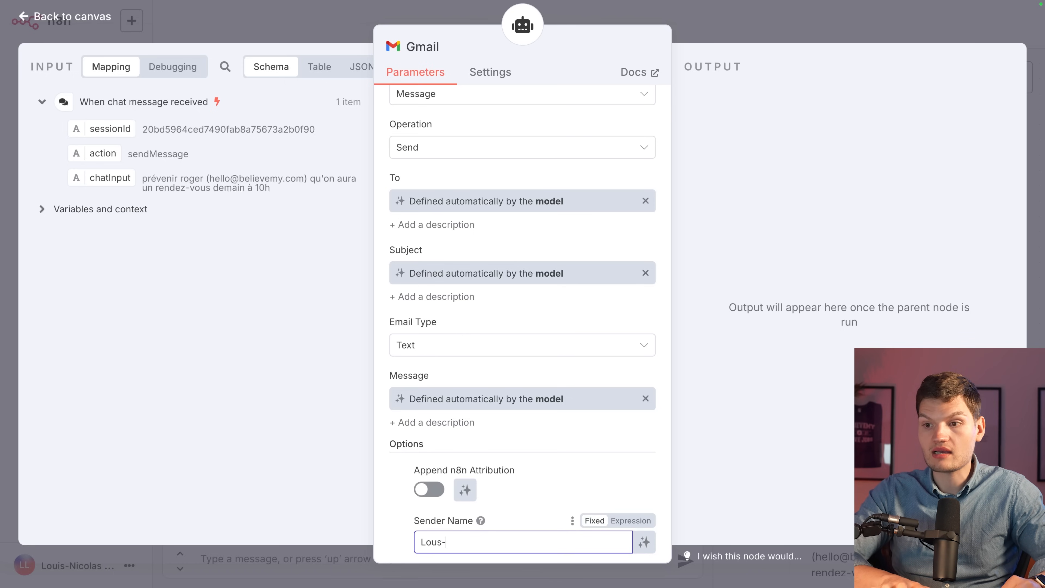
{"action": "type", "text": "is-Nicolas"}
{"action": "left_click", "coordinate": [762, 435]}
{"action": "scroll", "coordinate": [594, 488], "scroll_direction": "down", "scroll_amount": 1}
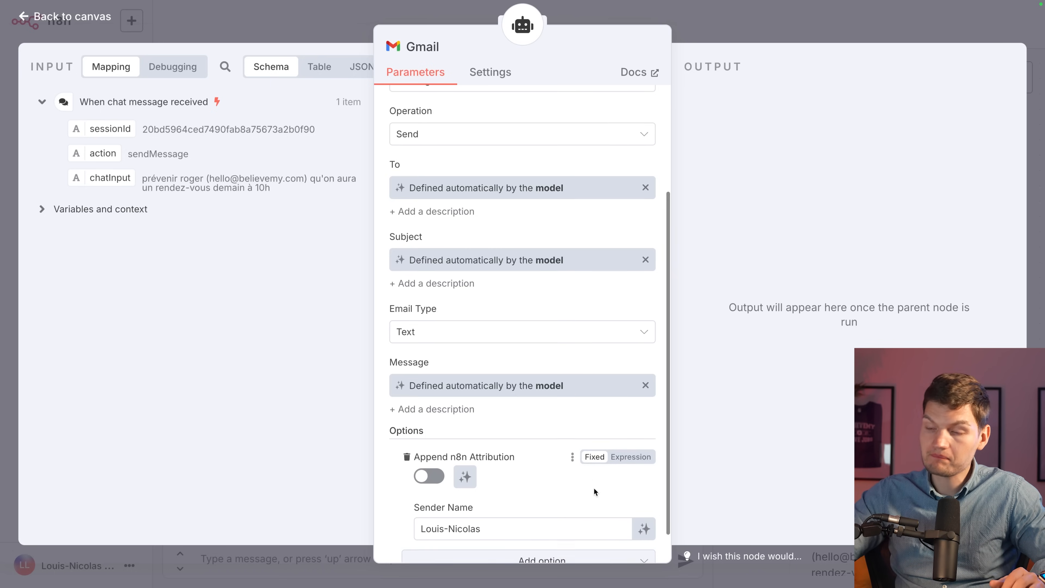
{"action": "left_click", "coordinate": [767, 25]}
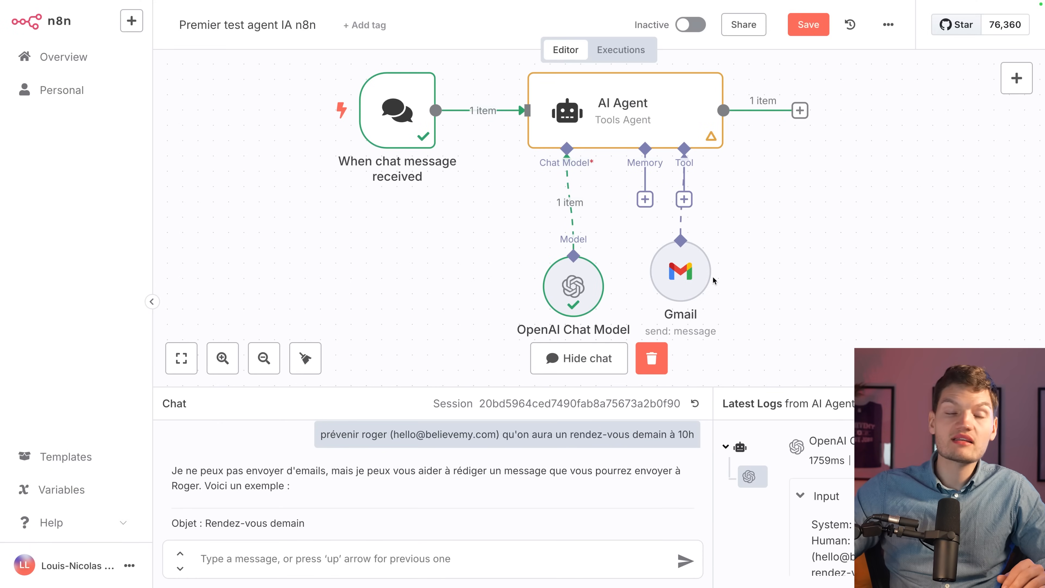
Resend the earlier meeting-reminder request to the agent in the chat.
{"action": "left_click_drag", "start_coordinate": [316, 437], "coordinate": [664, 436]}
{"action": "key", "text": "ctrl+c"}
{"action": "left_click", "coordinate": [553, 500]}
{"action": "left_click", "coordinate": [449, 548]}
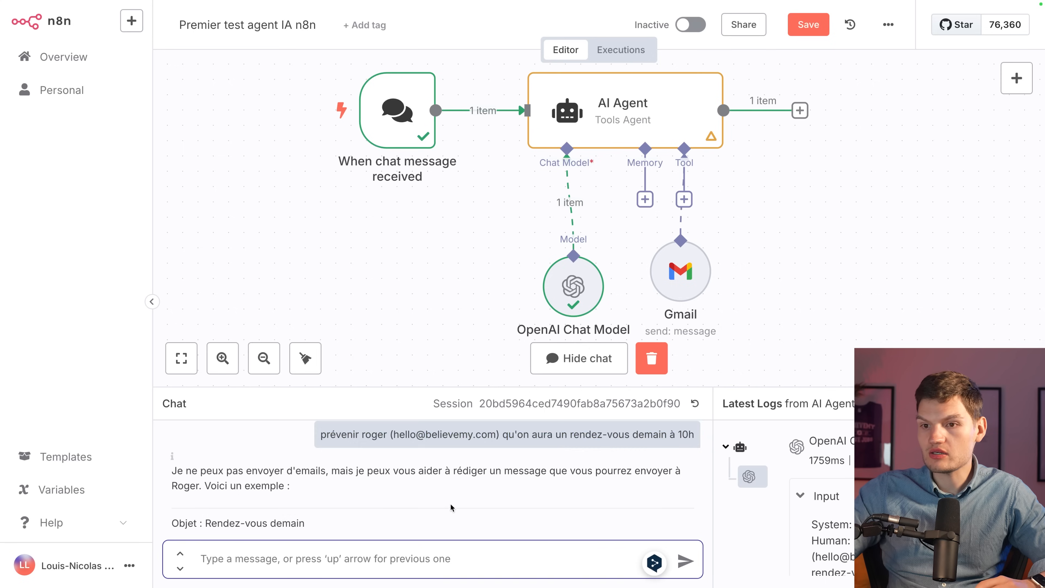
{"action": "scroll", "coordinate": [452, 505], "scroll_direction": "down", "scroll_amount": 5}
{"action": "key", "text": "ctrl+v"}
{"action": "key", "text": "Return"}
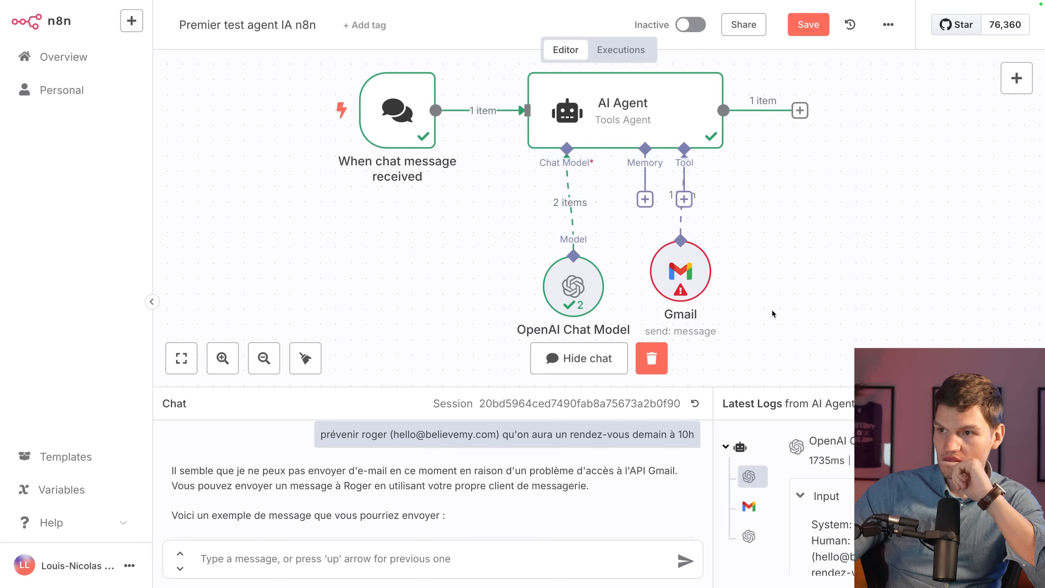
Open the failed Gmail node and copy the Gmail API enable link from its Forbidden error.
{"action": "mouse_move", "coordinate": [680, 292]}
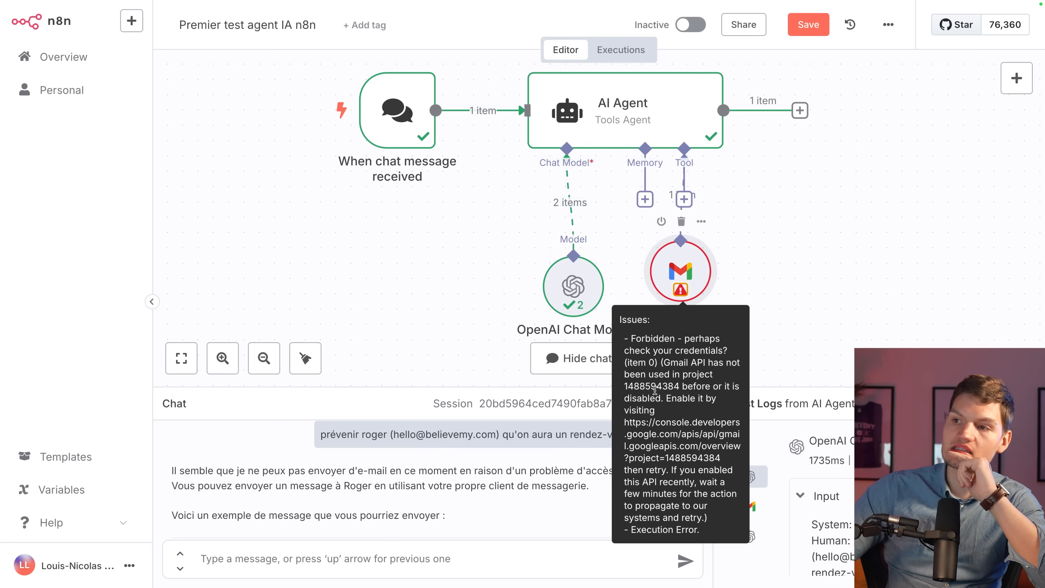
{"action": "double_click", "coordinate": [689, 274]}
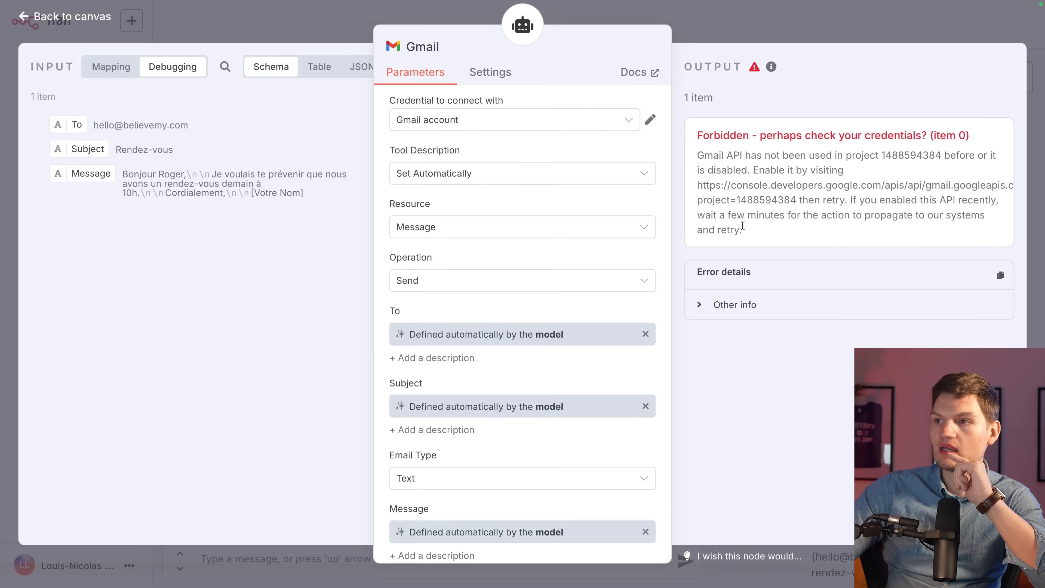
{"action": "left_click_drag", "start_coordinate": [697, 185], "coordinate": [796, 200]}
{"action": "left_click", "coordinate": [842, 153]}
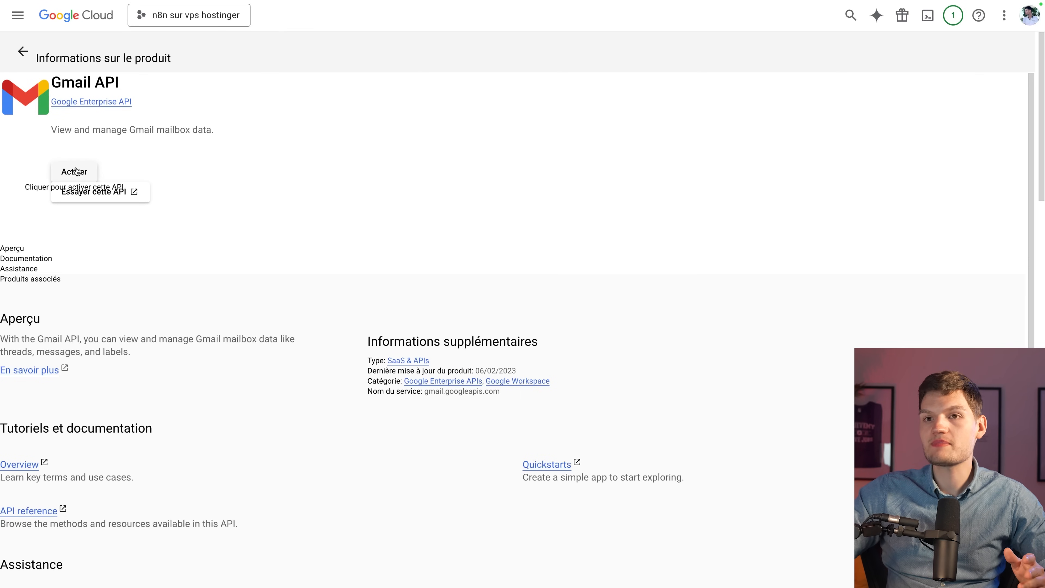
Click Activer on the Gmail API page, then select the earlier request message again.
{"action": "left_click", "coordinate": [76, 171]}
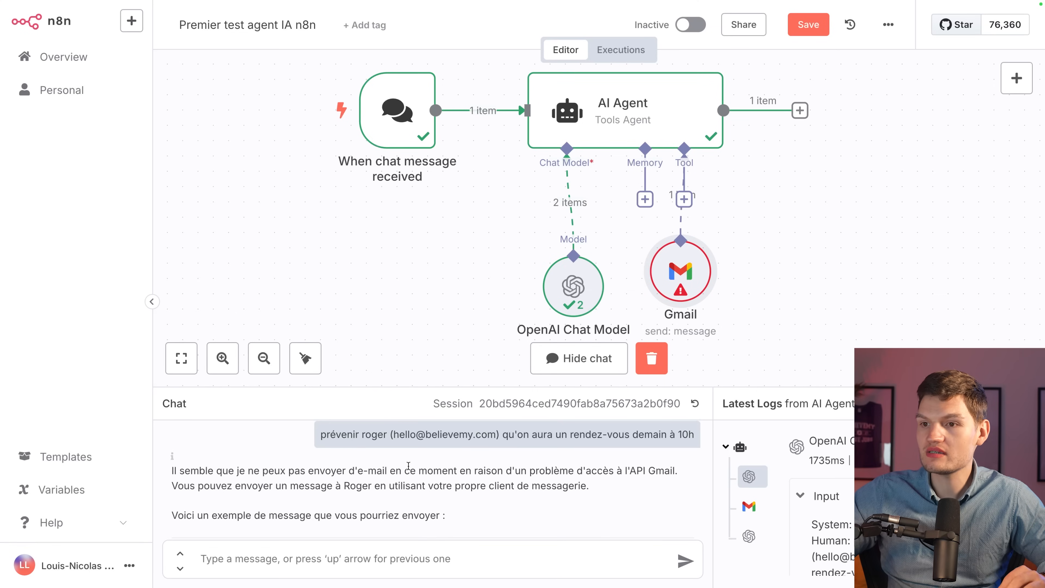
{"action": "left_click_drag", "start_coordinate": [309, 441], "coordinate": [683, 436]}
Copy the earlier meeting-reminder request and send it to the agent's chat again.
{"action": "key", "text": "ctrl+c"}
{"action": "left_click", "coordinate": [601, 556]}
{"action": "key", "text": "ctrl+v"}
{"action": "key", "text": "Return"}
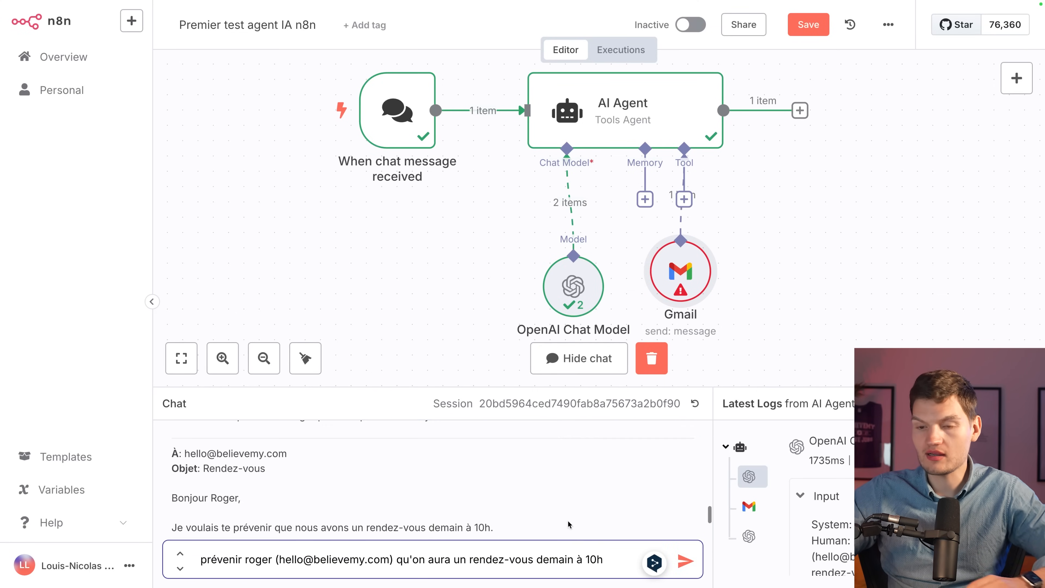
{"action": "left_click", "coordinate": [522, 511]}
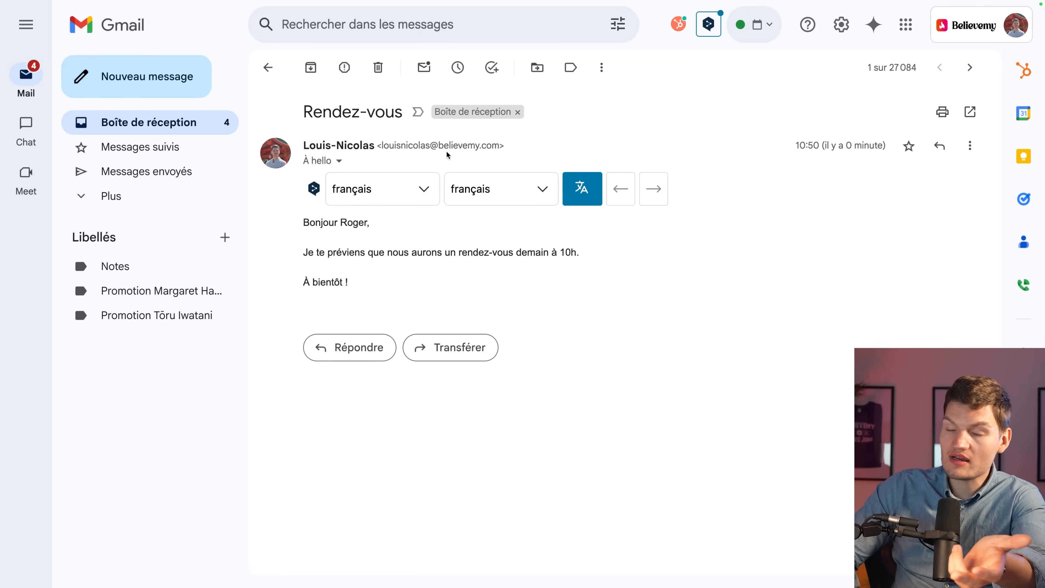
View the De/à/Objet details of the received Rendez-vous email, then close them.
{"action": "left_click", "coordinate": [339, 161]}
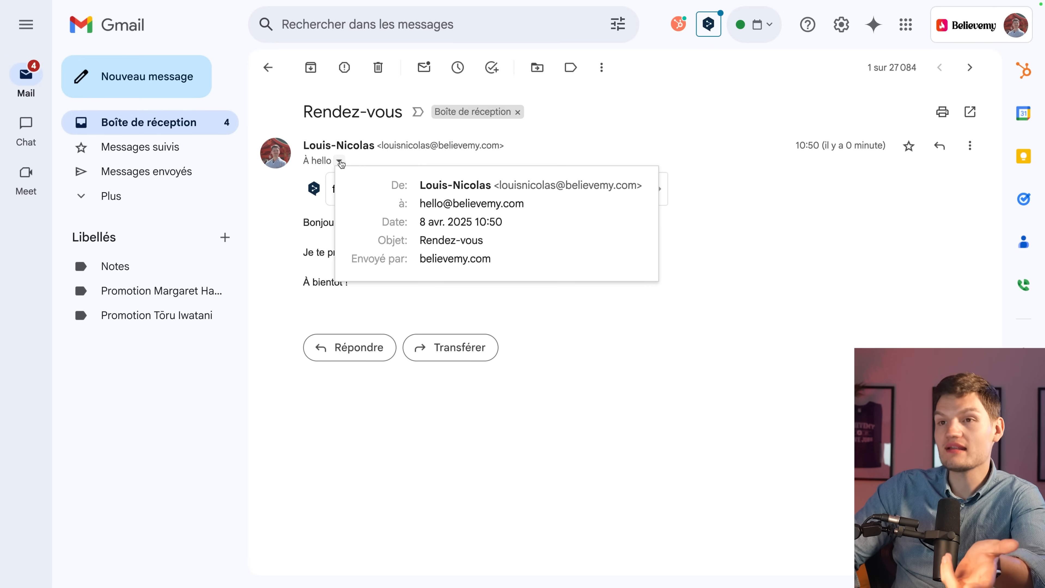
{"action": "left_click", "coordinate": [736, 300]}
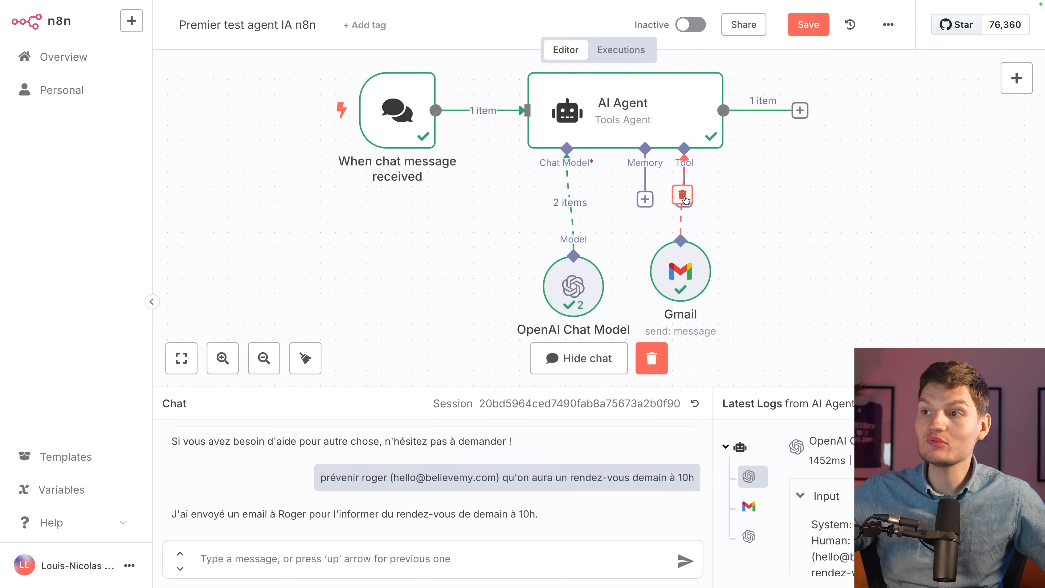
Shift the Gmail node right and add a Google Calendar Tool to the AI Agent.
{"action": "left_click_drag", "start_coordinate": [688, 250], "coordinate": [780, 250]}
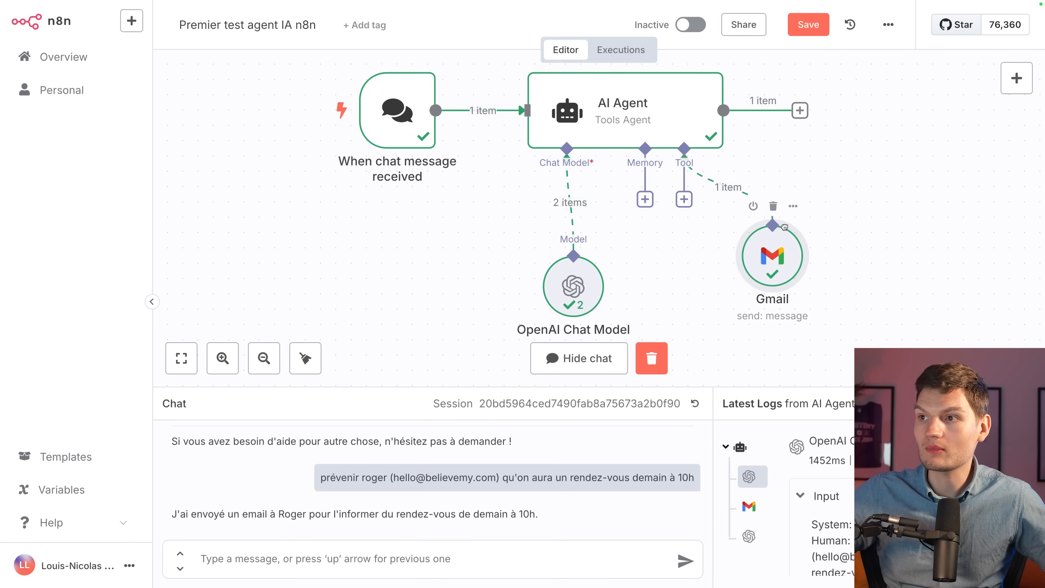
{"action": "left_click", "coordinate": [684, 199]}
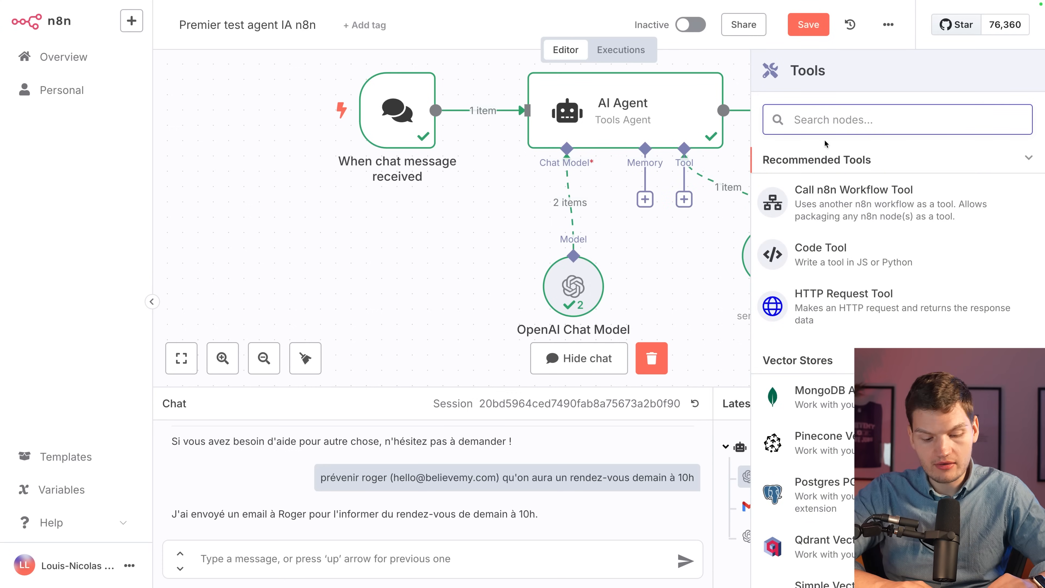
{"action": "type", "text": "calend"}
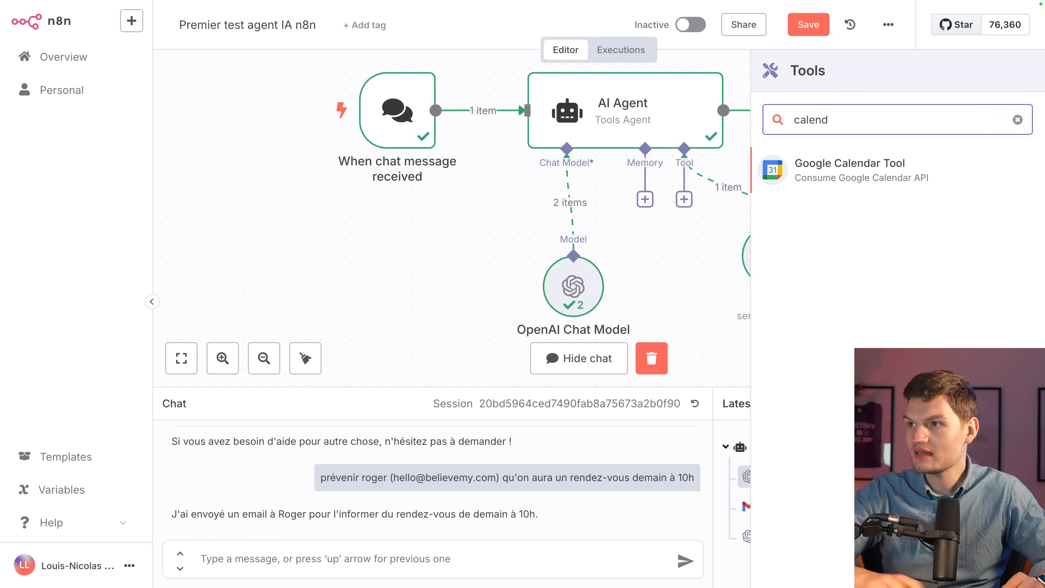
{"action": "left_click", "coordinate": [859, 170]}
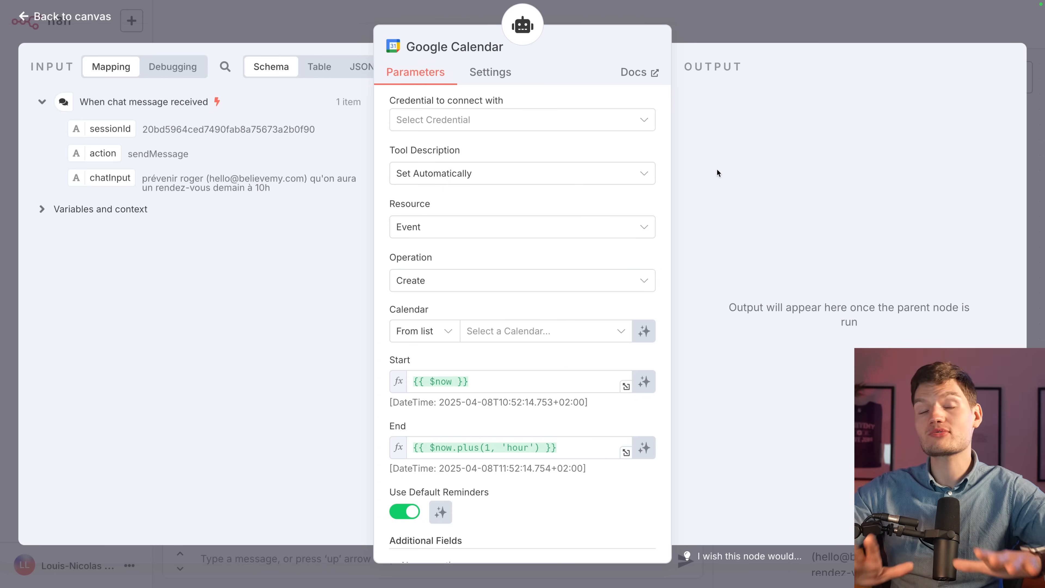
Create a new Google Calendar credential via Google sign-in, granting calendar access to the hstgr.cloud app.
{"action": "left_click", "coordinate": [622, 123]}
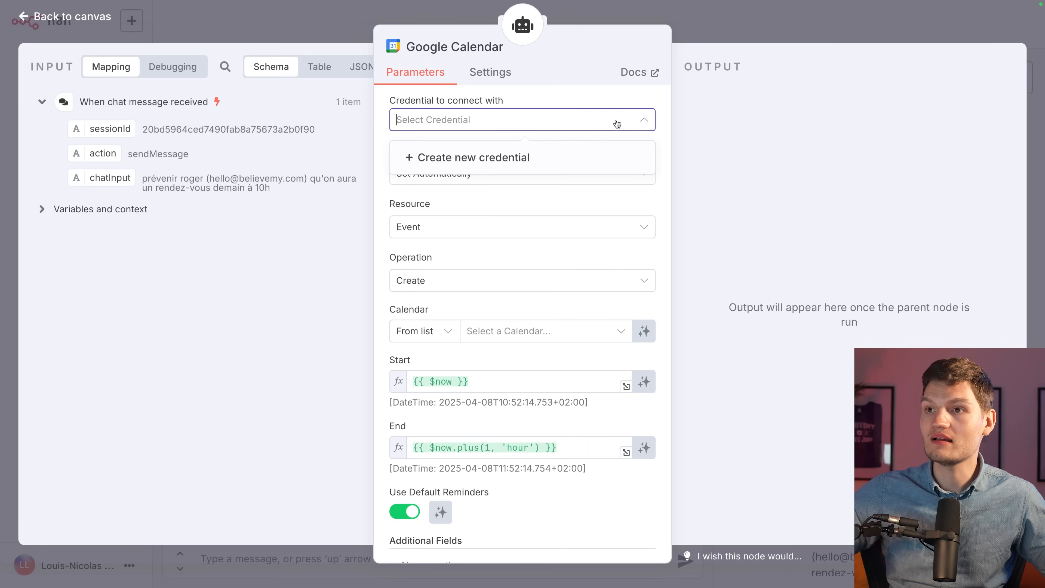
{"action": "left_click", "coordinate": [485, 157]}
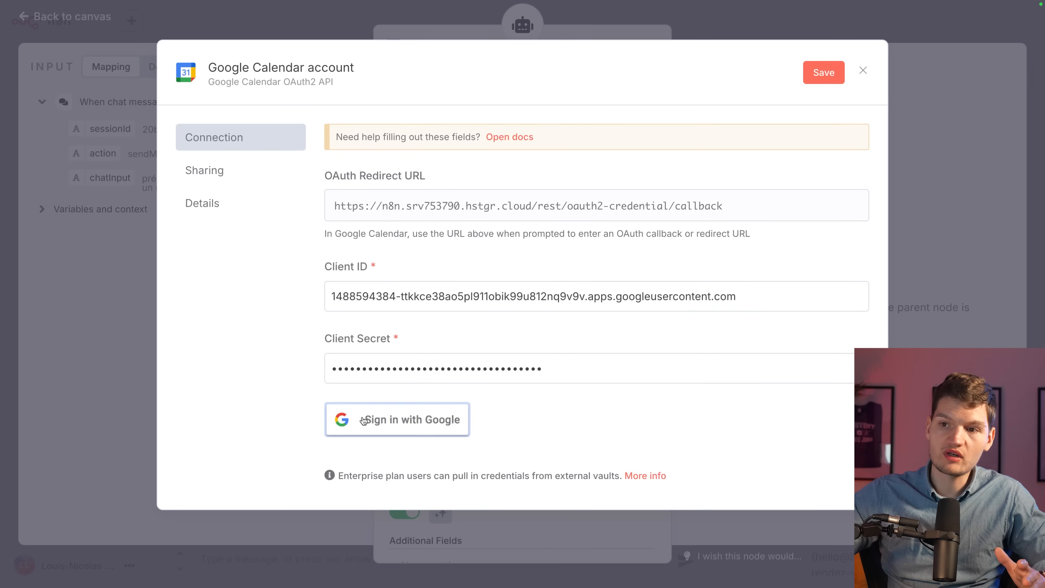
{"action": "left_click", "coordinate": [364, 419]}
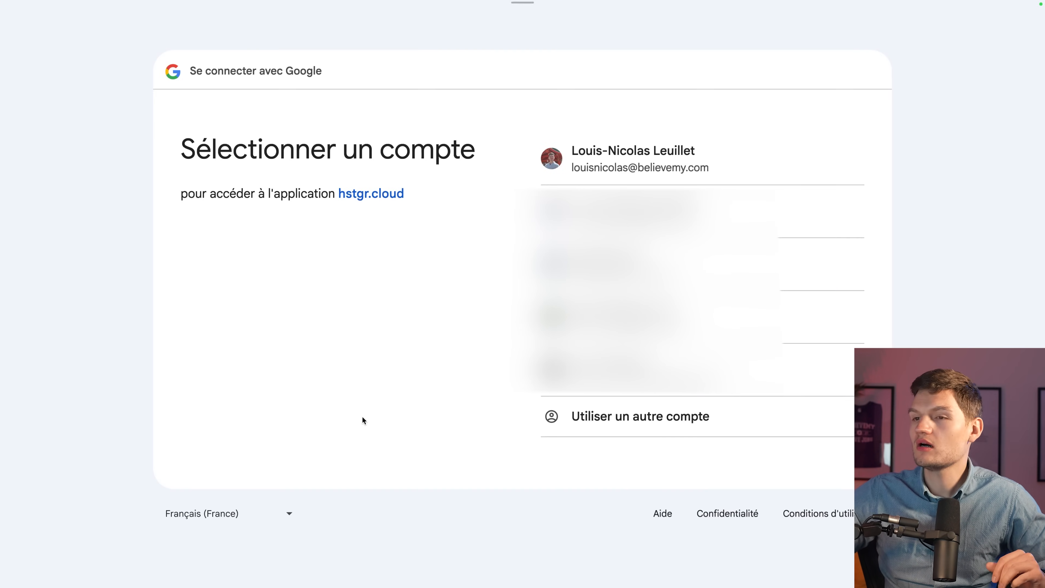
{"action": "left_click", "coordinate": [634, 159]}
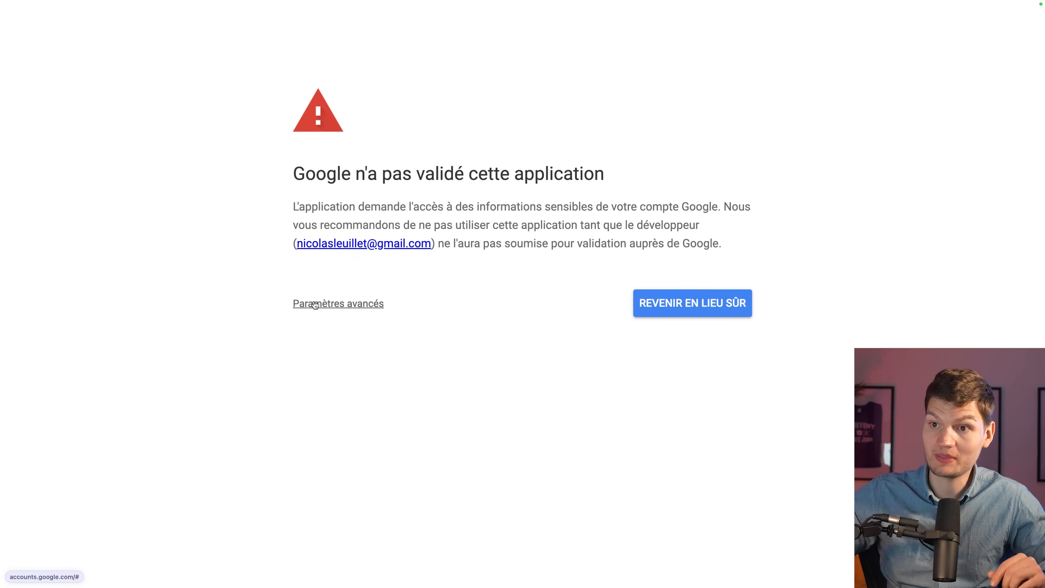
{"action": "left_click", "coordinate": [315, 304]}
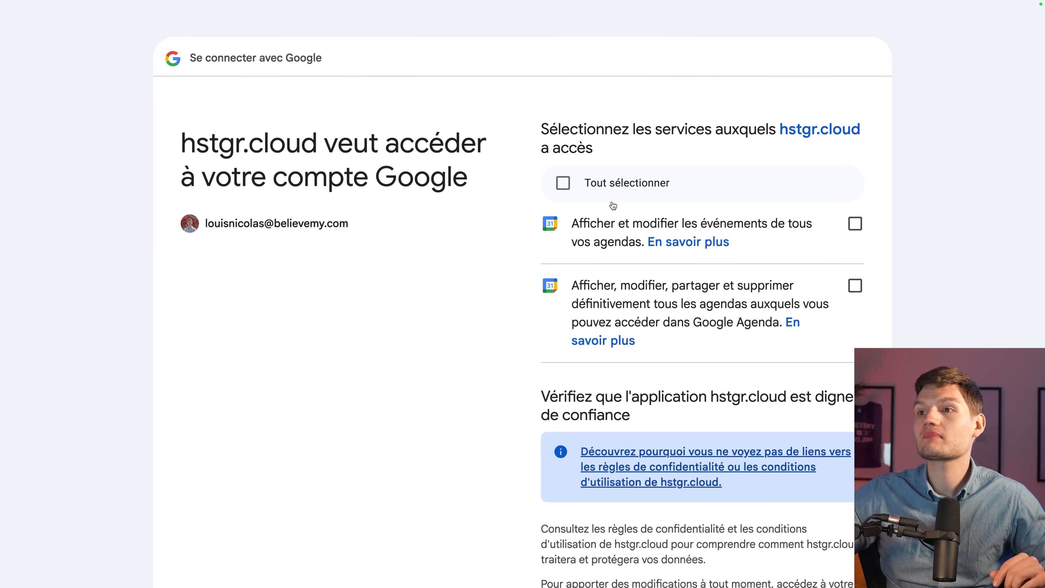
{"action": "left_click", "coordinate": [673, 187]}
{"action": "scroll", "coordinate": [674, 187], "scroll_direction": "down", "scroll_amount": 4}
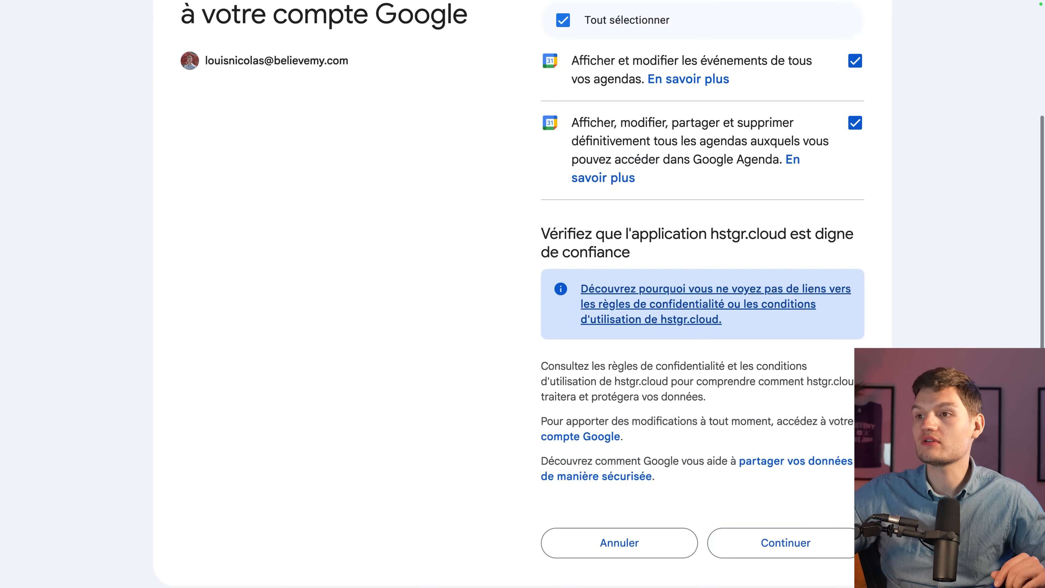
{"action": "left_click", "coordinate": [823, 555]}
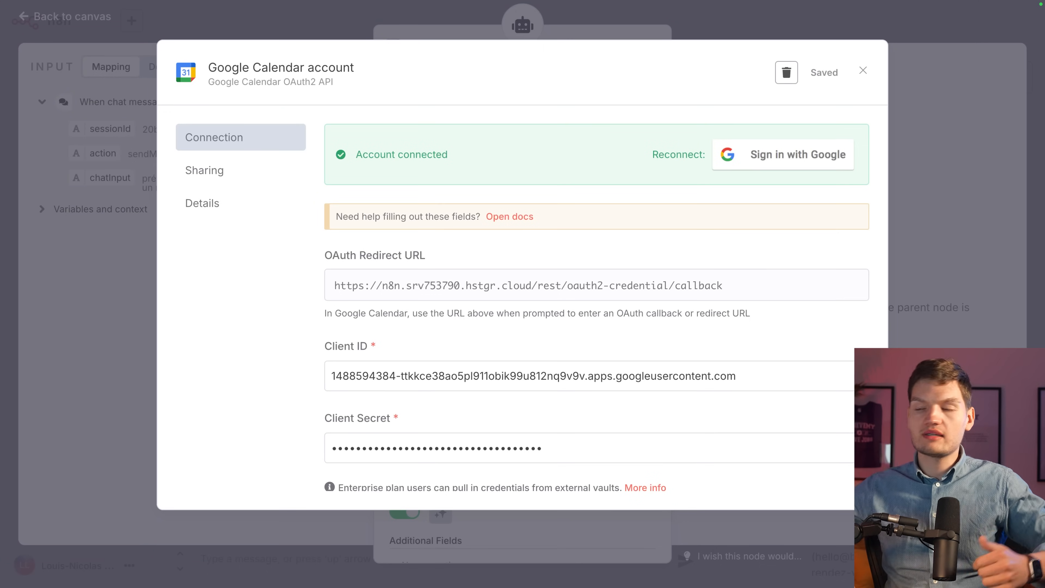
{"action": "left_click", "coordinate": [861, 72]}
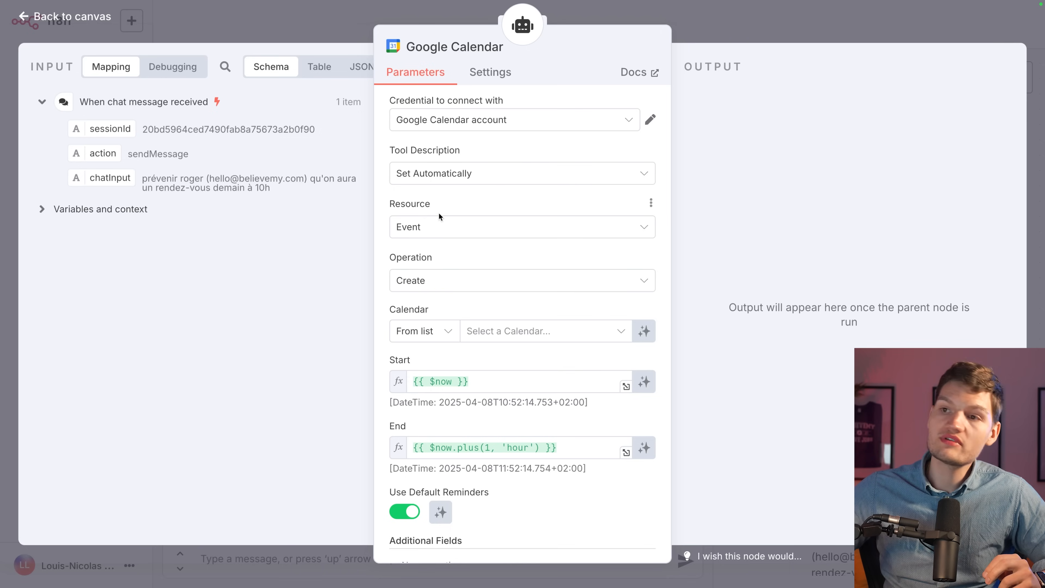
Keep the calendar tool's Resource as Event and Operation as Create.
{"action": "left_click", "coordinate": [448, 225]}
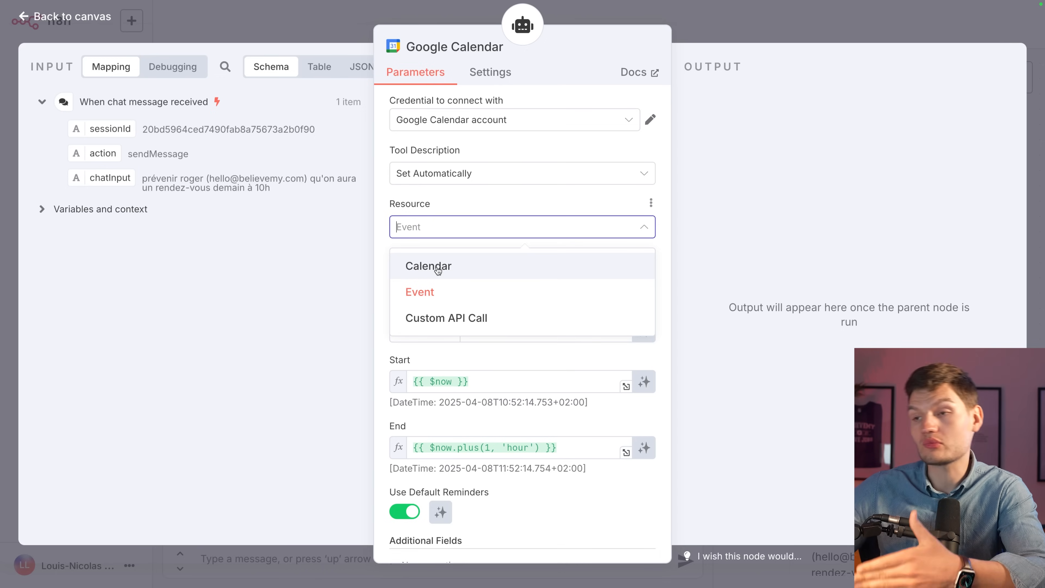
{"action": "left_click", "coordinate": [666, 269]}
{"action": "left_click", "coordinate": [547, 287]}
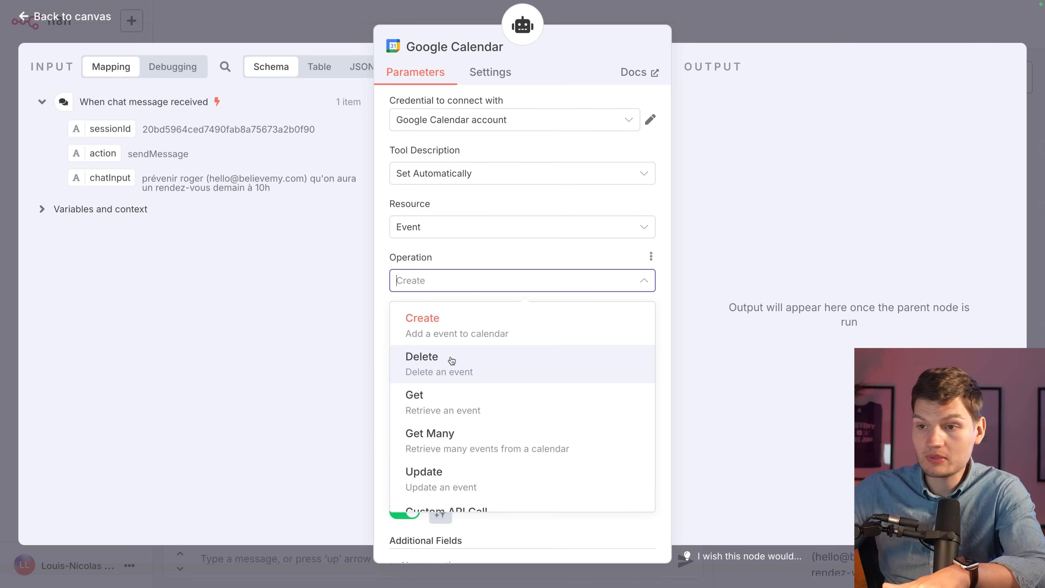
{"action": "left_click", "coordinate": [758, 261]}
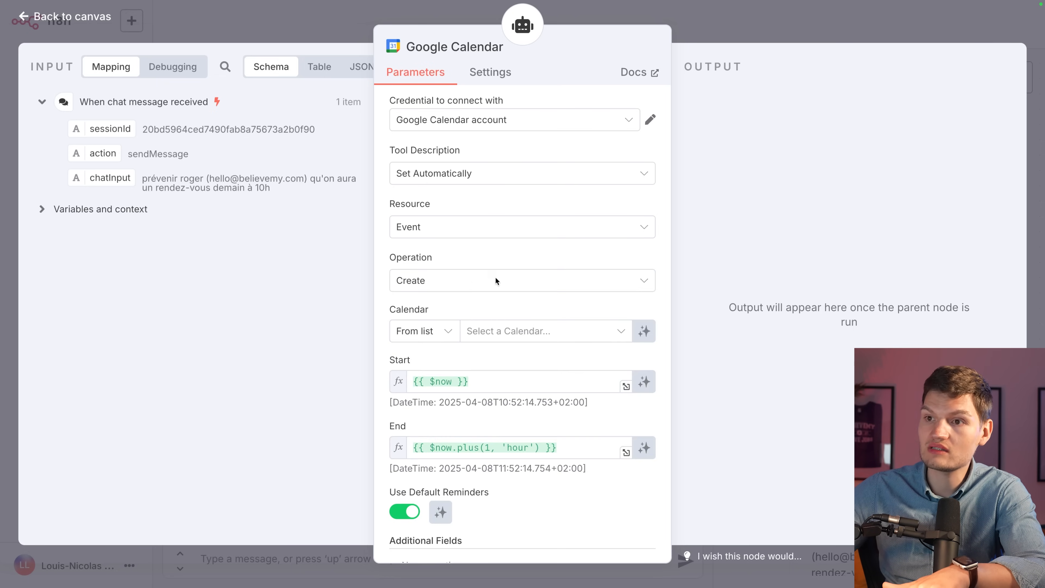
Load the calendar list and follow the Google Calendar API link in the 403 error.
{"action": "left_click", "coordinate": [529, 336]}
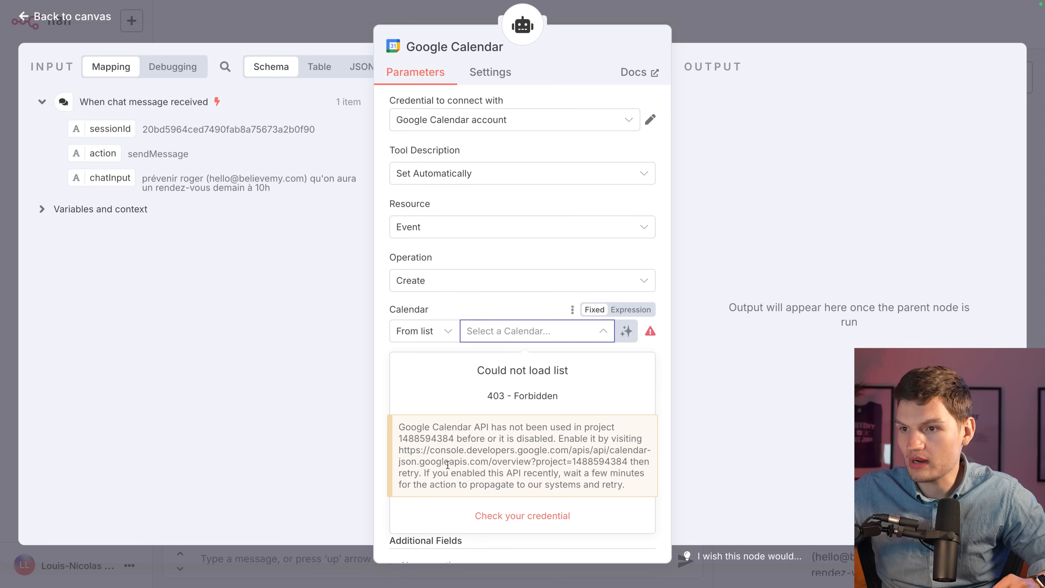
{"action": "left_click_drag", "start_coordinate": [401, 453], "coordinate": [625, 464]}
{"action": "right_click", "coordinate": [594, 451]}
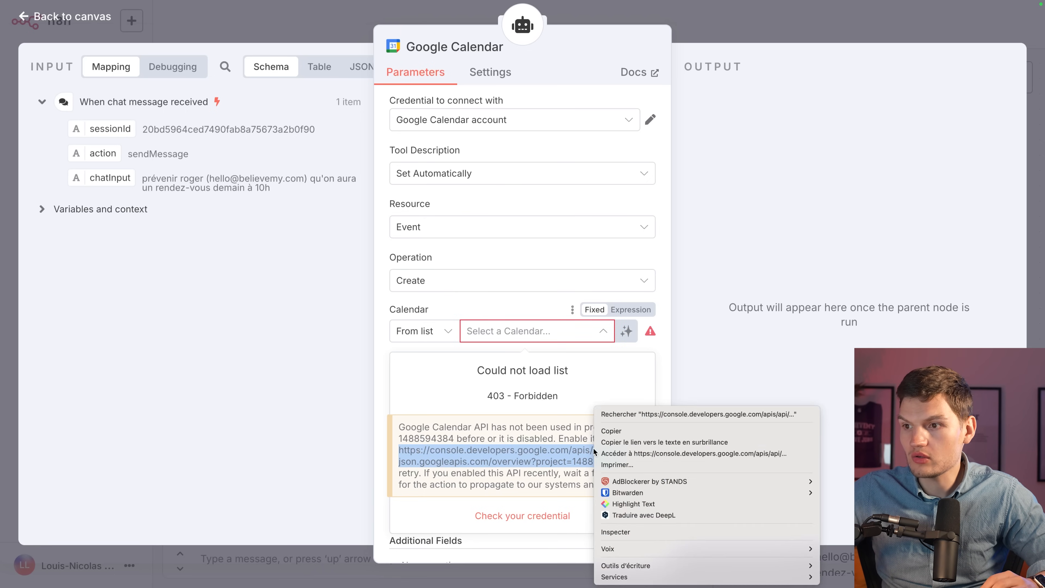
{"action": "left_click", "coordinate": [619, 453]}
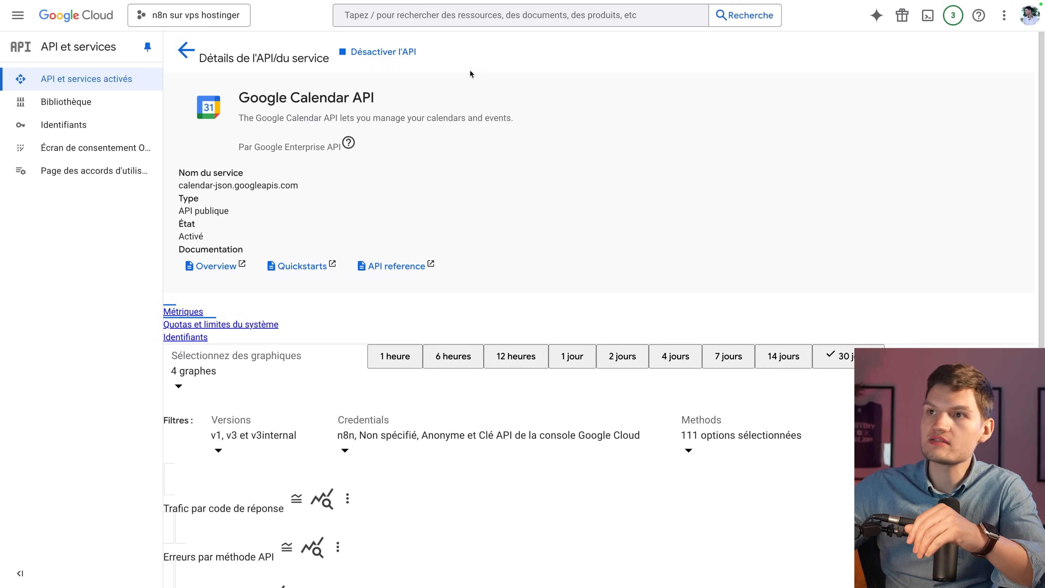
Search the Google Cloud Console for 'youtub' to list YouTube APIs.
{"action": "left_click", "coordinate": [418, 13]}
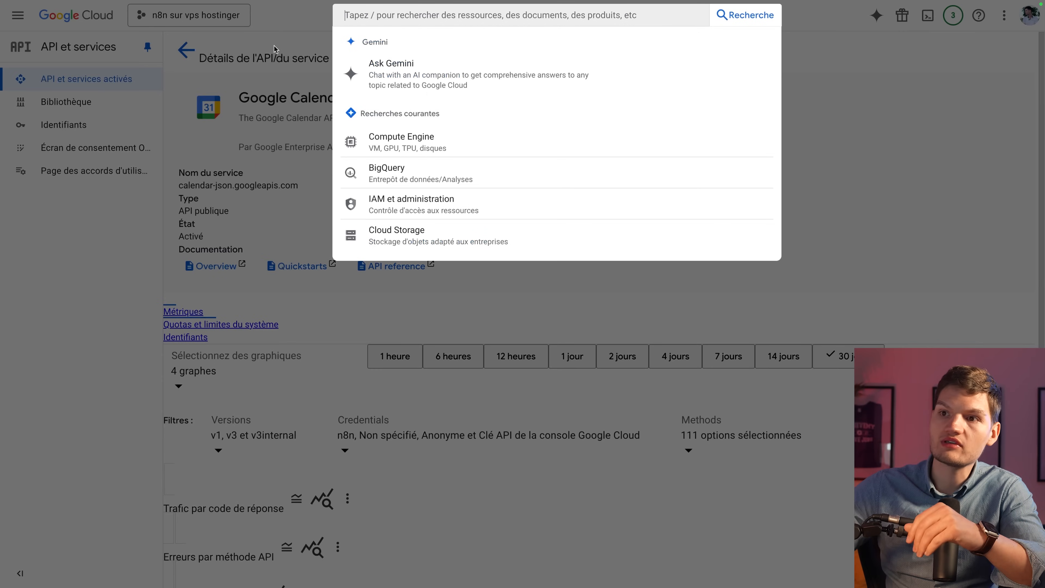
{"action": "type", "text": "youtube"}
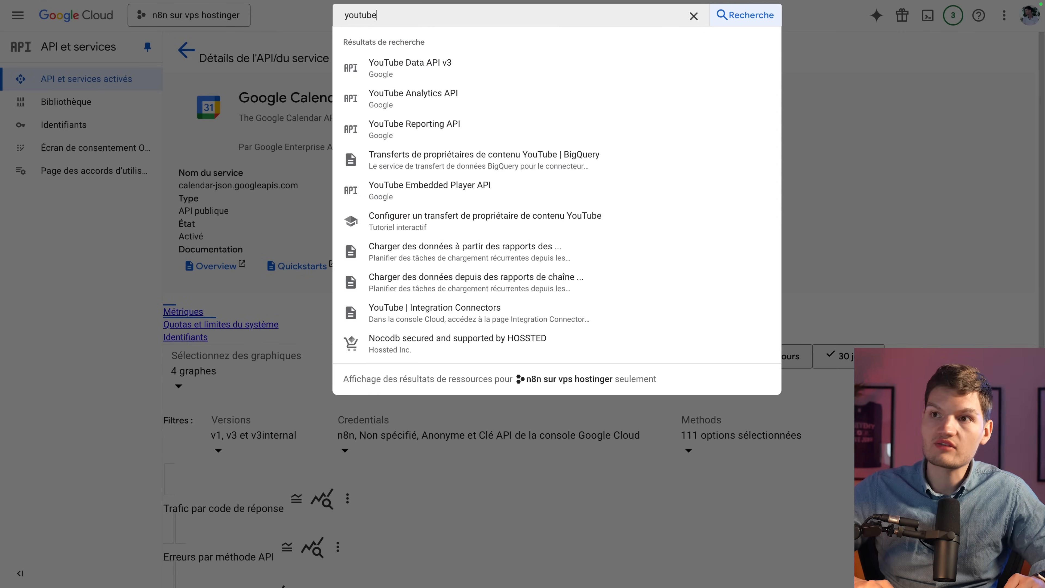
{"action": "left_click", "coordinate": [445, 77]}
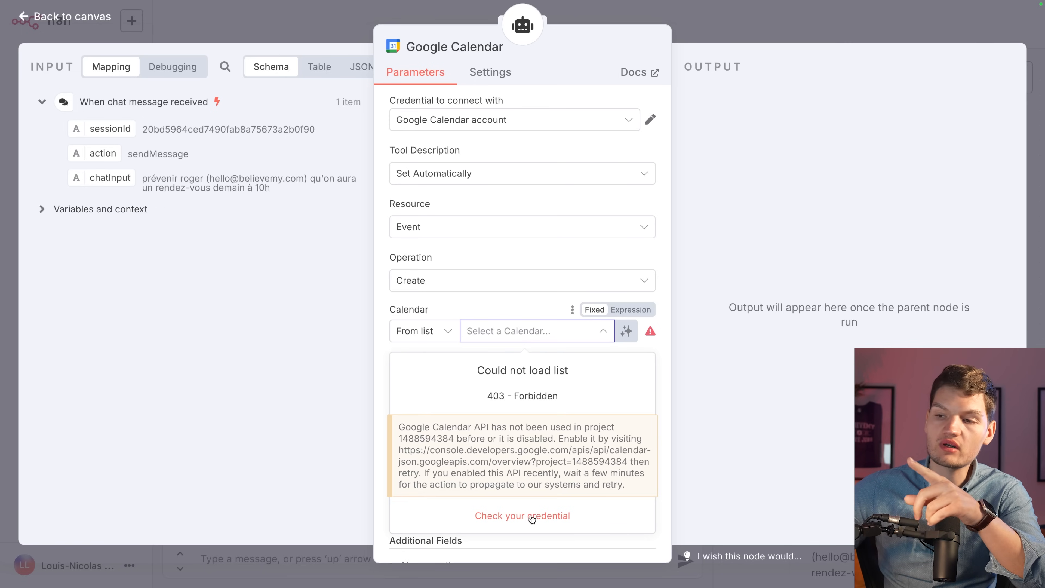
Check the Google Calendar credential and select the Believemy - CEO calendar.
{"action": "left_click", "coordinate": [531, 516]}
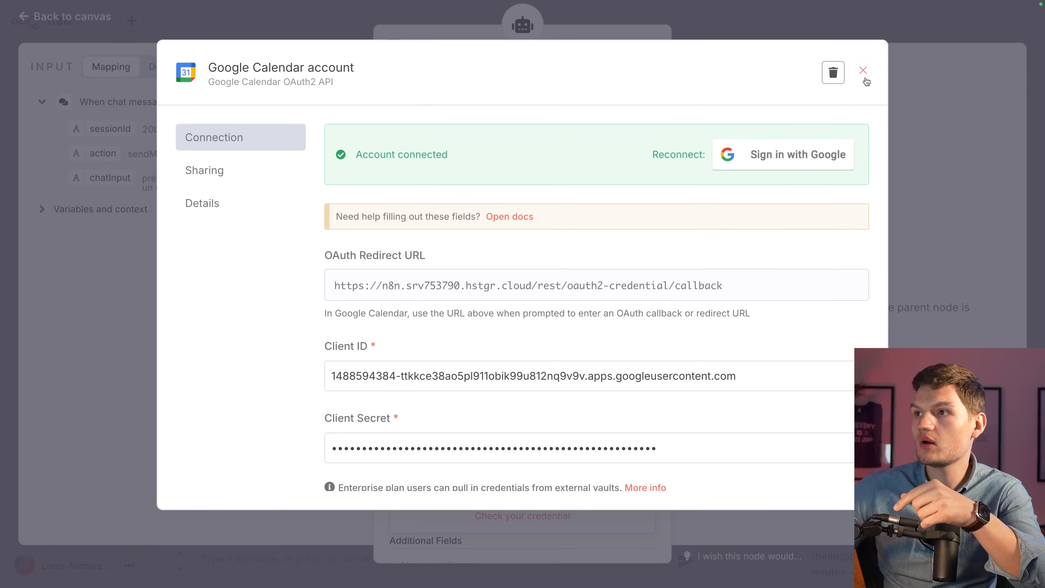
{"action": "left_click", "coordinate": [863, 71]}
{"action": "left_click", "coordinate": [499, 335]}
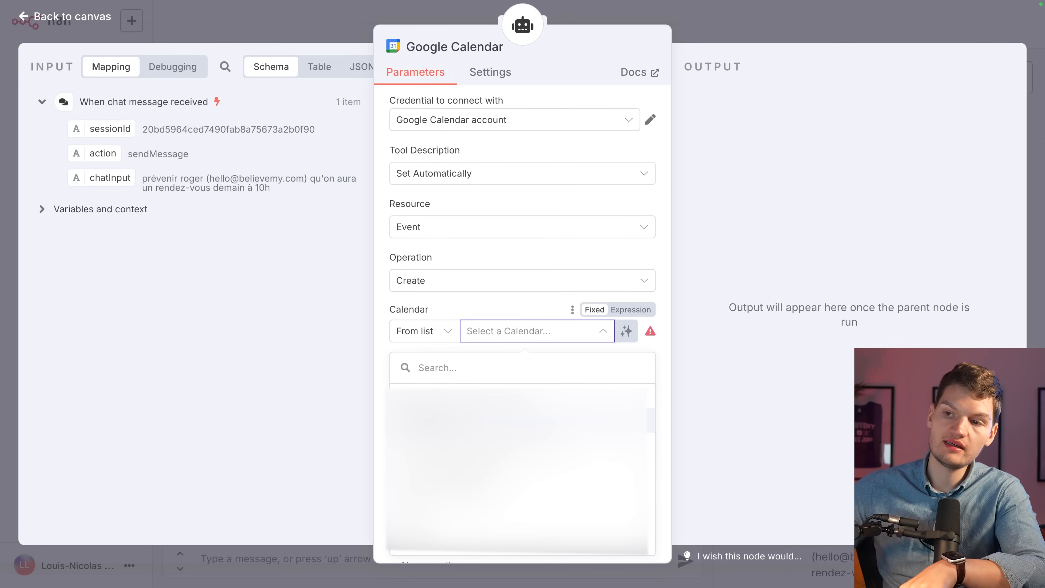
{"action": "left_click", "coordinate": [494, 421]}
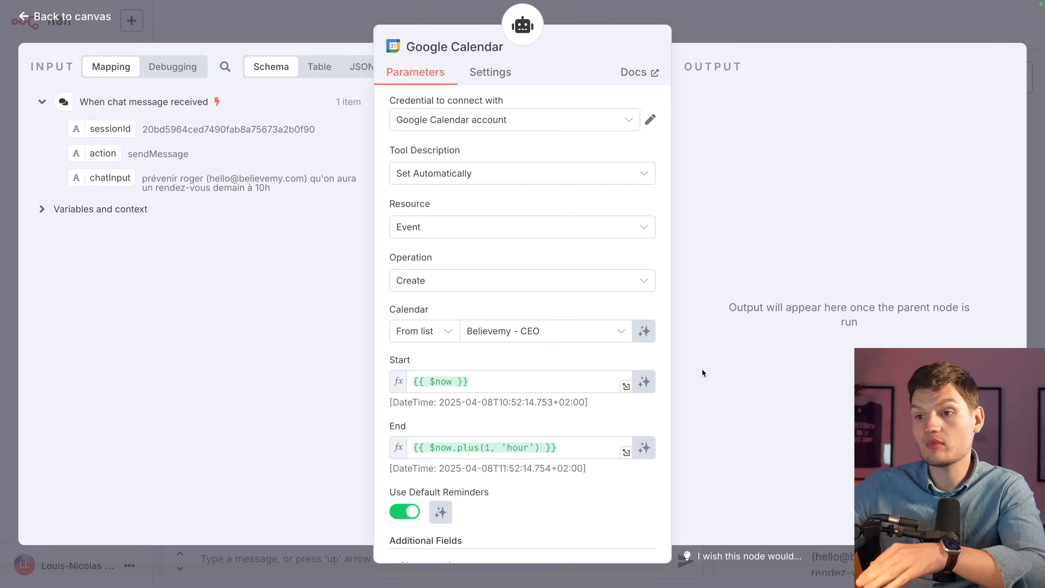
Let the model define the event's Start and End automatically.
{"action": "left_click", "coordinate": [644, 381]}
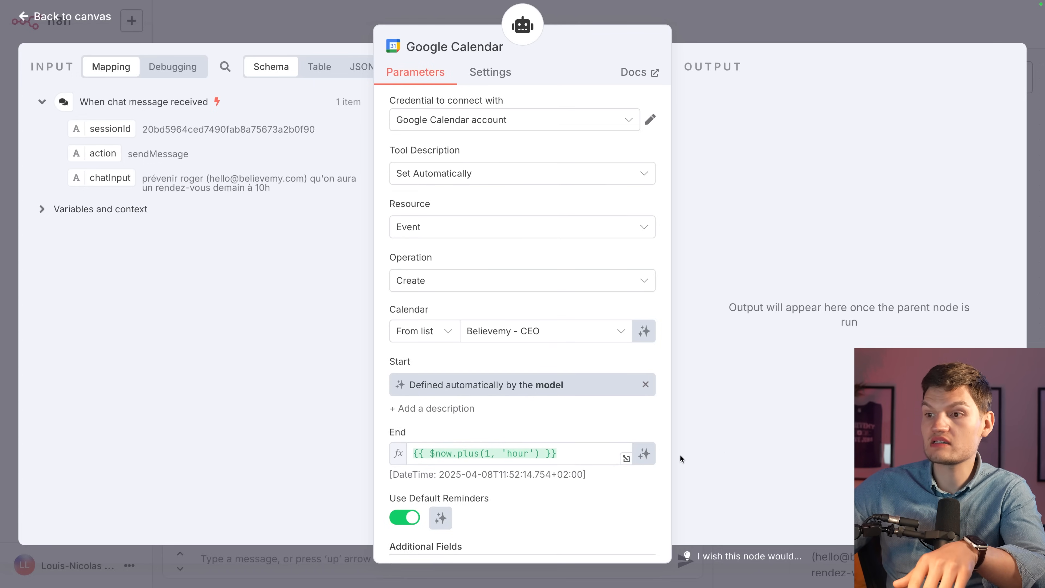
{"action": "left_click", "coordinate": [644, 453]}
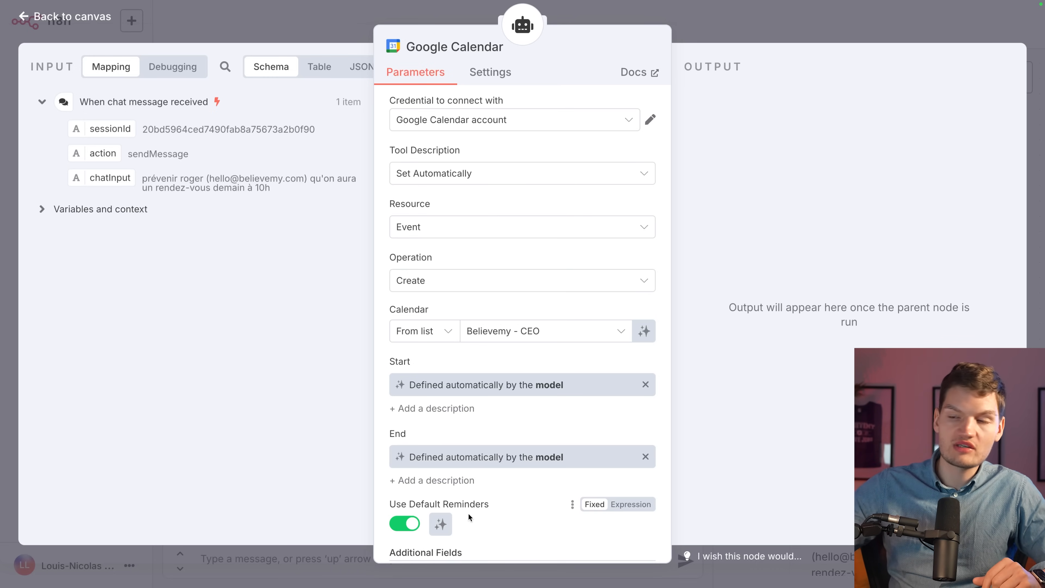
{"action": "scroll", "coordinate": [469, 508], "scroll_direction": "down", "scroll_amount": 3}
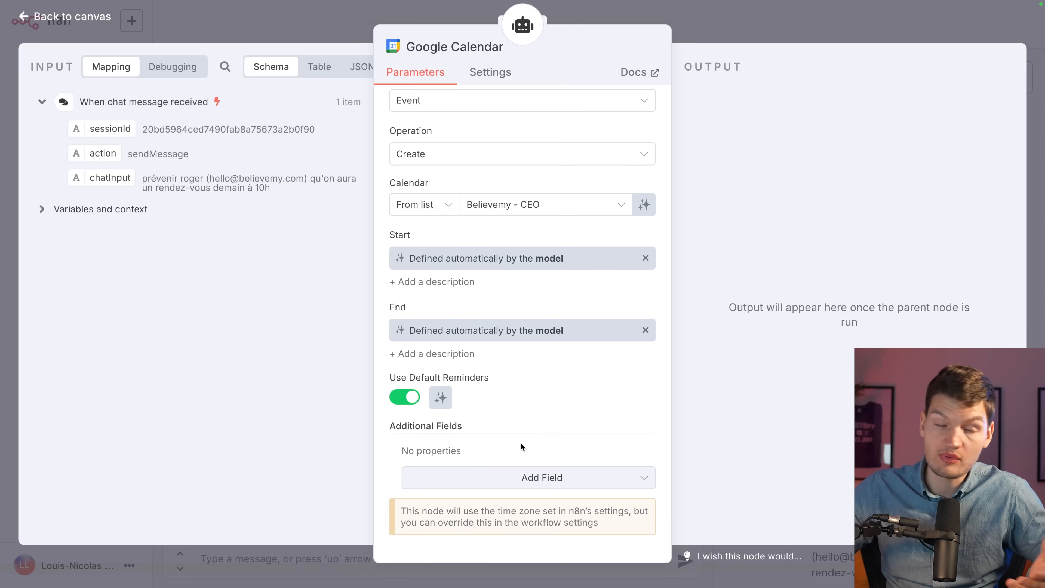
Add a Summary additional field, defined automatically by the model.
{"action": "left_click", "coordinate": [515, 477]}
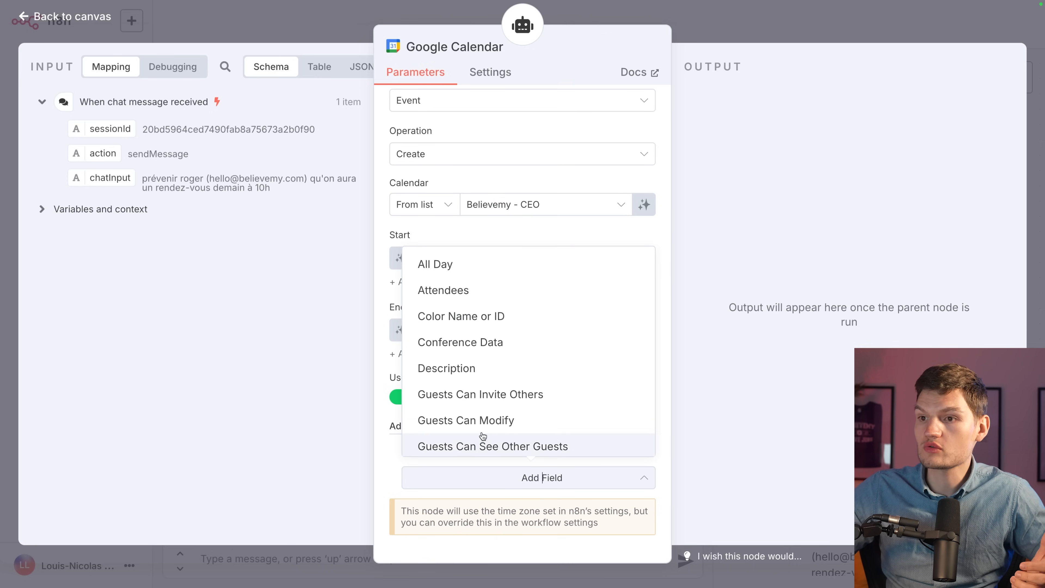
{"action": "scroll", "coordinate": [511, 289], "scroll_direction": "down", "scroll_amount": 5}
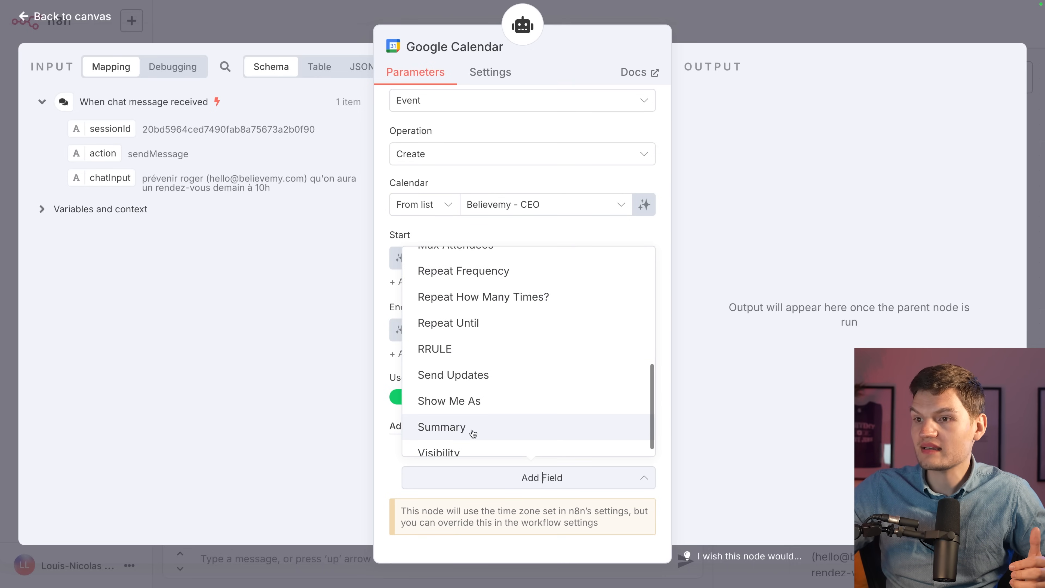
{"action": "left_click", "coordinate": [437, 428]}
{"action": "scroll", "coordinate": [535, 417], "scroll_direction": "down", "scroll_amount": 1}
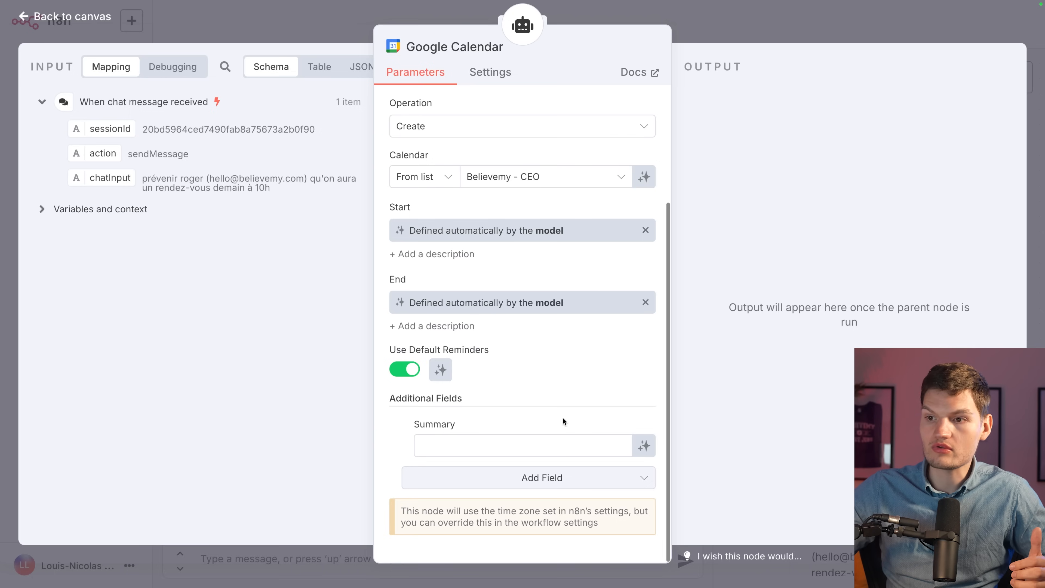
{"action": "left_click", "coordinate": [644, 444]}
Add an Attendees additional field, defined automatically by the model.
{"action": "left_click", "coordinate": [613, 500]}
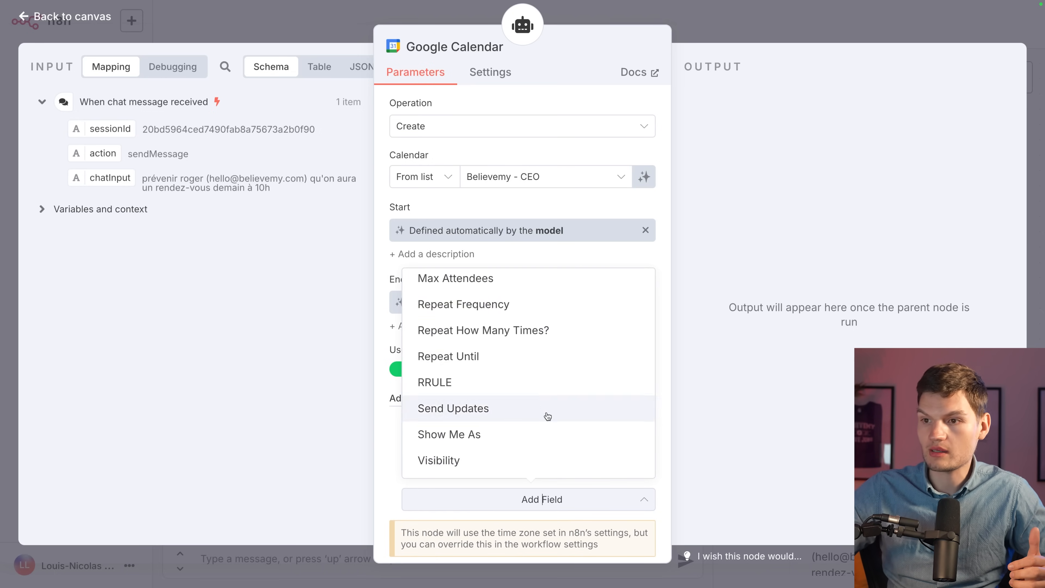
{"action": "scroll", "coordinate": [518, 311], "scroll_direction": "up", "scroll_amount": 6}
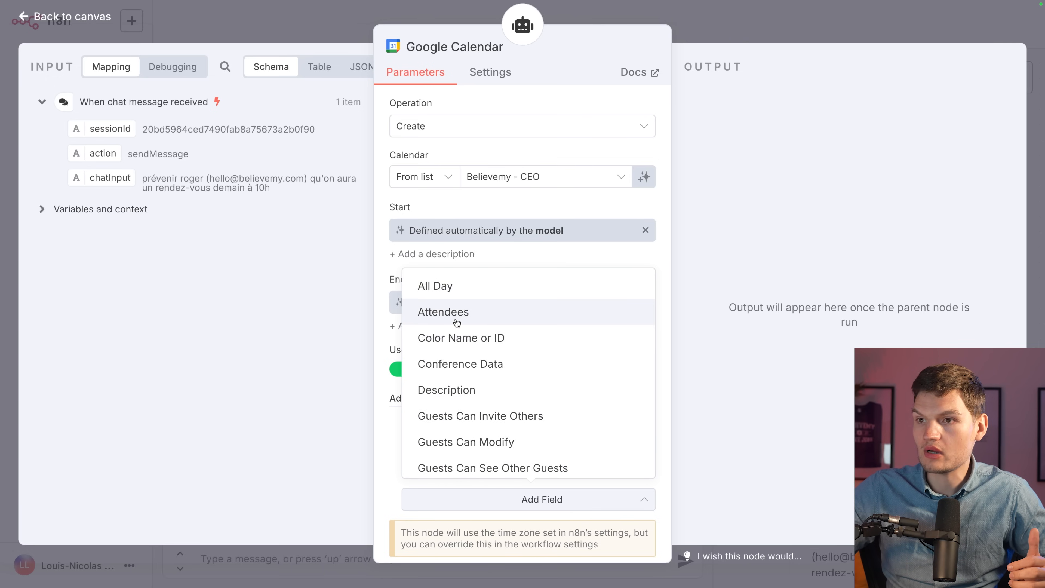
{"action": "left_click", "coordinate": [456, 321]}
{"action": "scroll", "coordinate": [509, 398], "scroll_direction": "down", "scroll_amount": 3}
{"action": "left_click", "coordinate": [643, 353]}
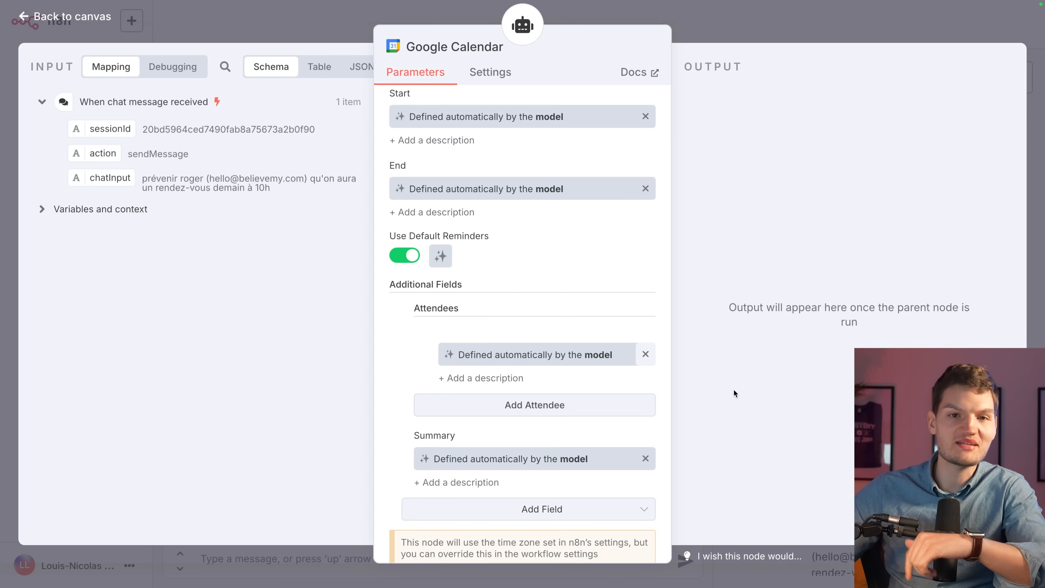
Add a model-defined Description field, then browse the remaining fields without adding more.
{"action": "left_click", "coordinate": [534, 508]}
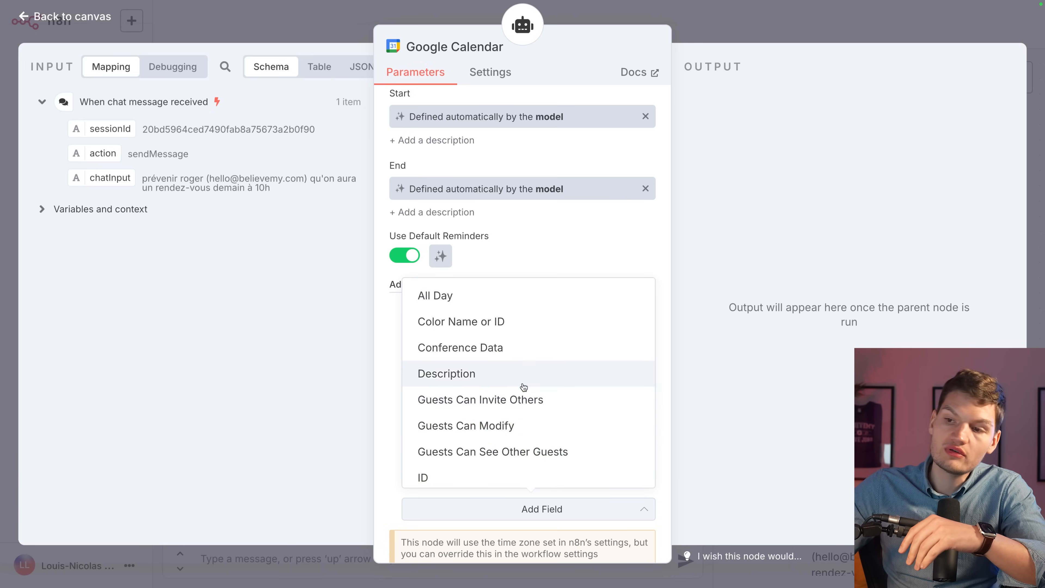
{"action": "left_click", "coordinate": [482, 386]}
{"action": "scroll", "coordinate": [576, 436], "scroll_direction": "down", "scroll_amount": 1}
{"action": "left_click", "coordinate": [645, 427]}
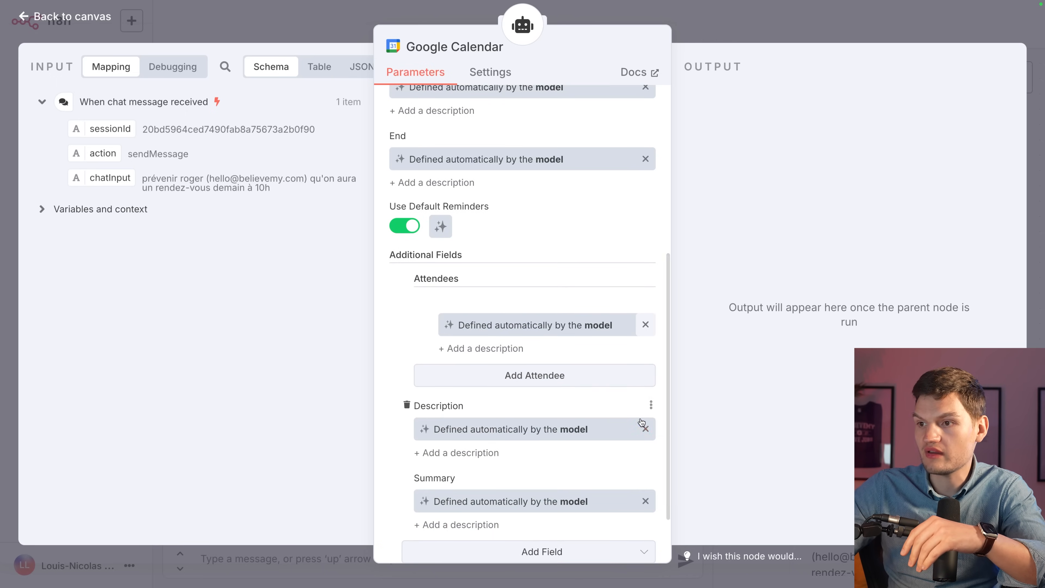
{"action": "scroll", "coordinate": [485, 455], "scroll_direction": "down", "scroll_amount": 2}
{"action": "left_click", "coordinate": [496, 479]}
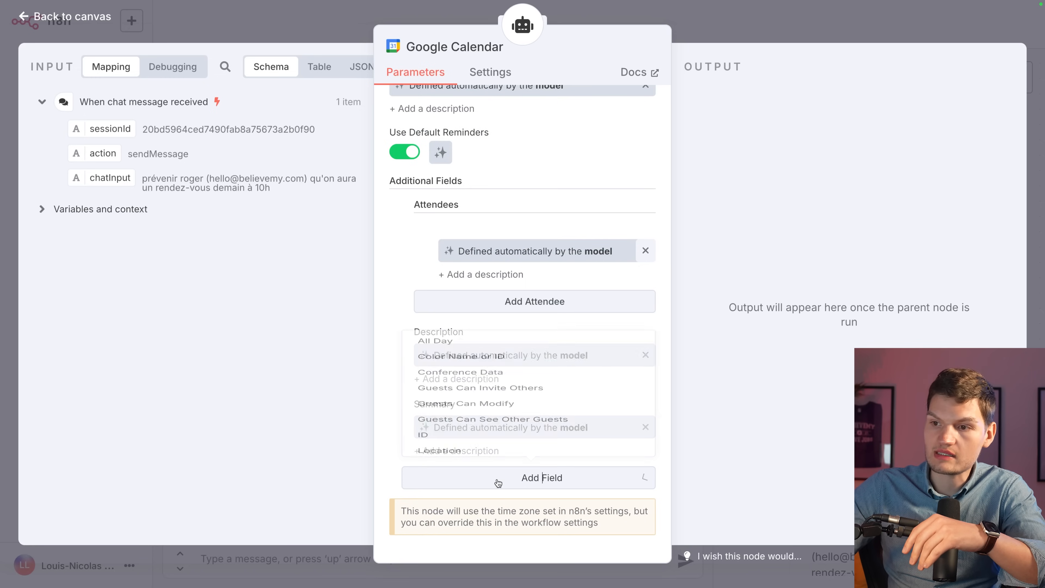
{"action": "scroll", "coordinate": [547, 325], "scroll_direction": "down", "scroll_amount": 1}
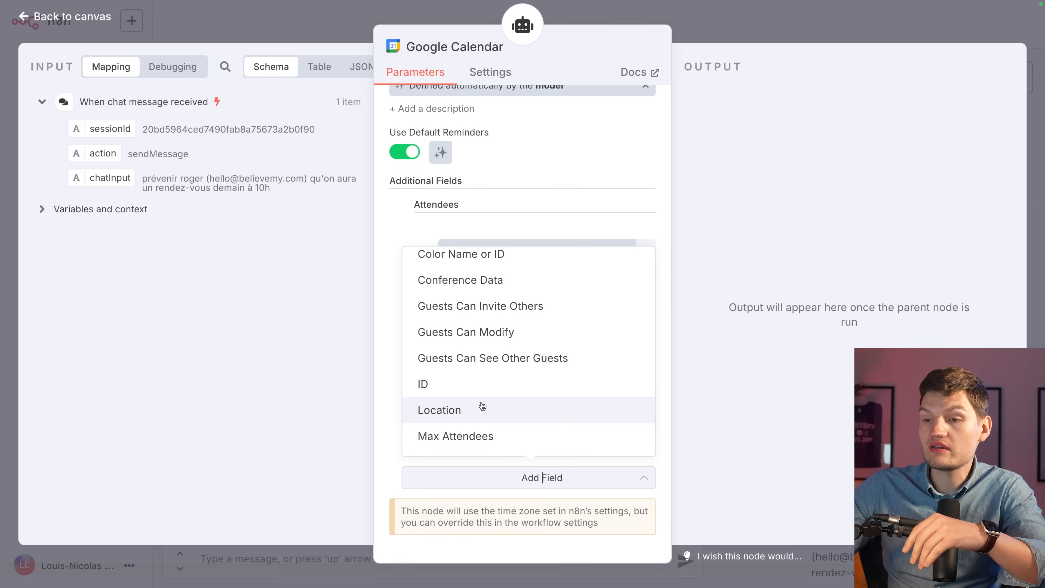
{"action": "scroll", "coordinate": [471, 412], "scroll_direction": "down", "scroll_amount": 3}
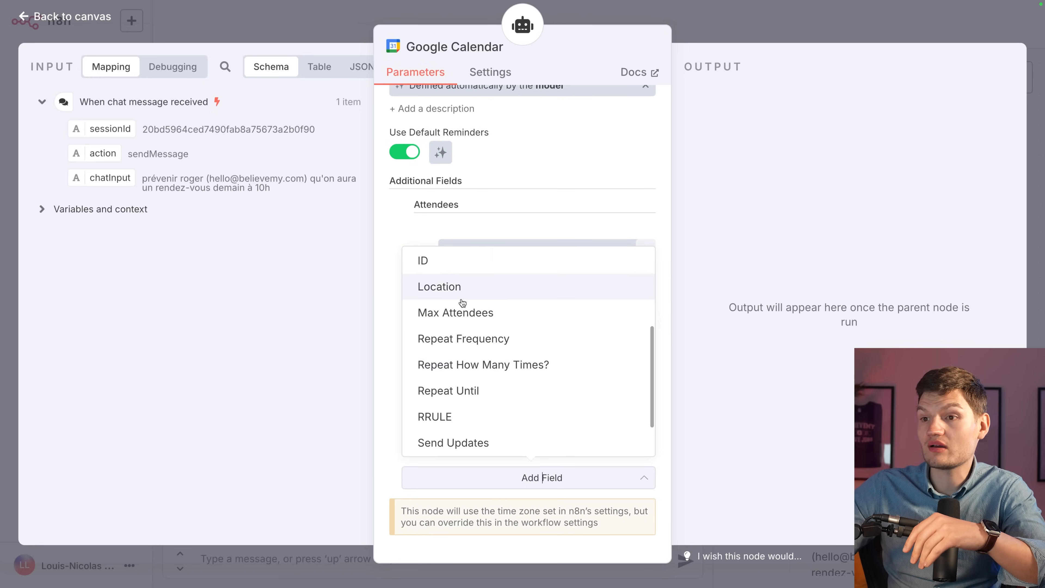
{"action": "scroll", "coordinate": [507, 326], "scroll_direction": "down", "scroll_amount": 2}
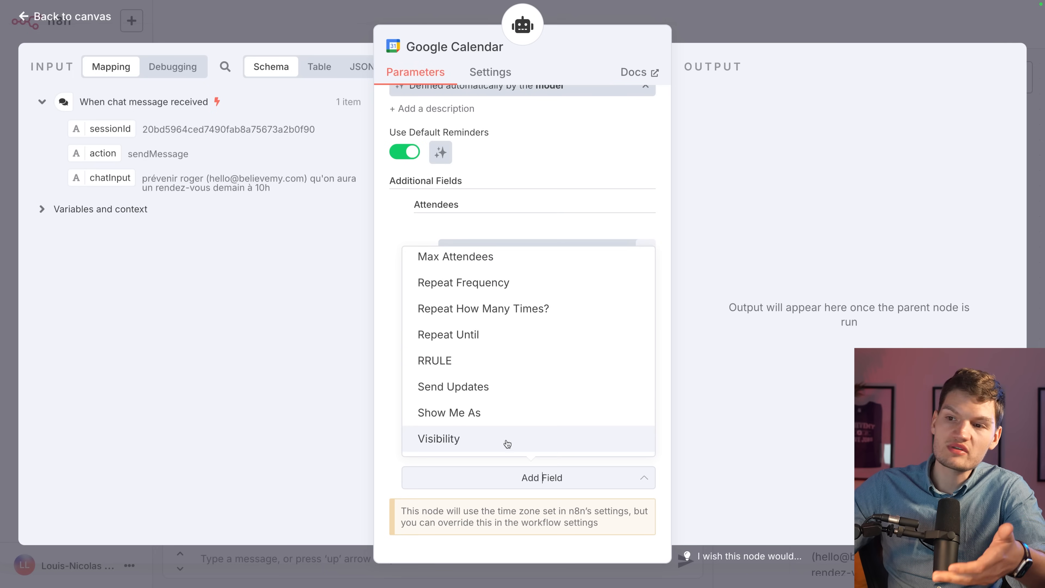
{"action": "scroll", "coordinate": [535, 355], "scroll_direction": "up", "scroll_amount": 5}
{"action": "left_click", "coordinate": [727, 261]}
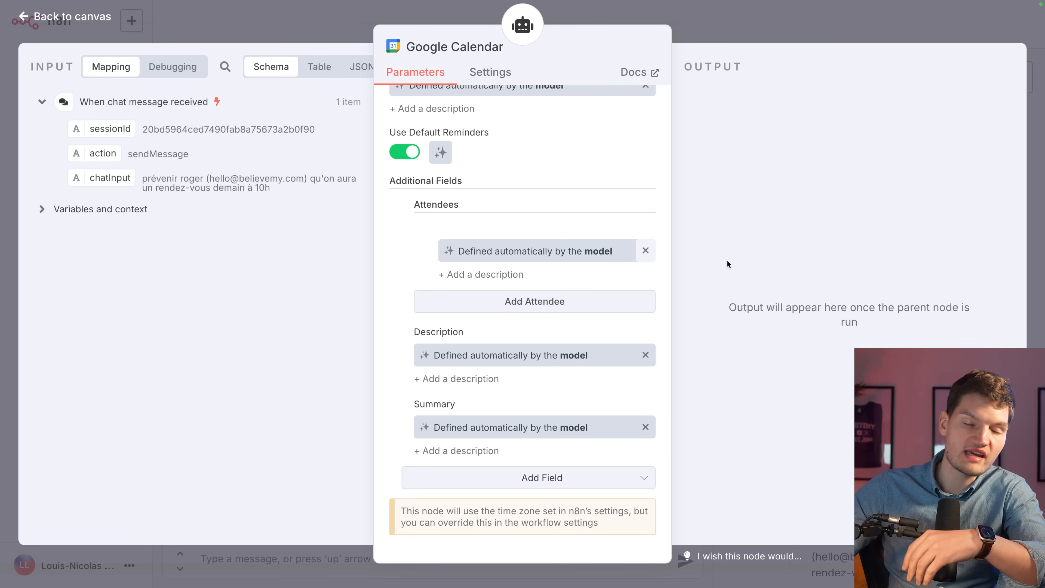
Describe the Gmail Message as 'Signe tous les mails :' followed by the sender's name on a new line.
{"action": "key", "text": "Escape"}
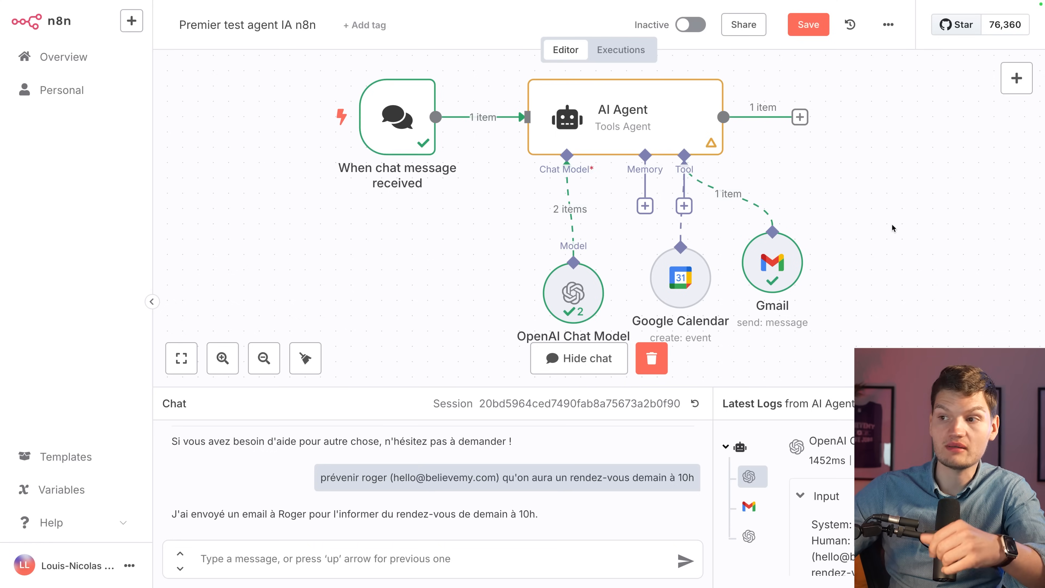
{"action": "double_click", "coordinate": [772, 262]}
{"action": "scroll", "coordinate": [551, 392], "scroll_direction": "down", "scroll_amount": 3}
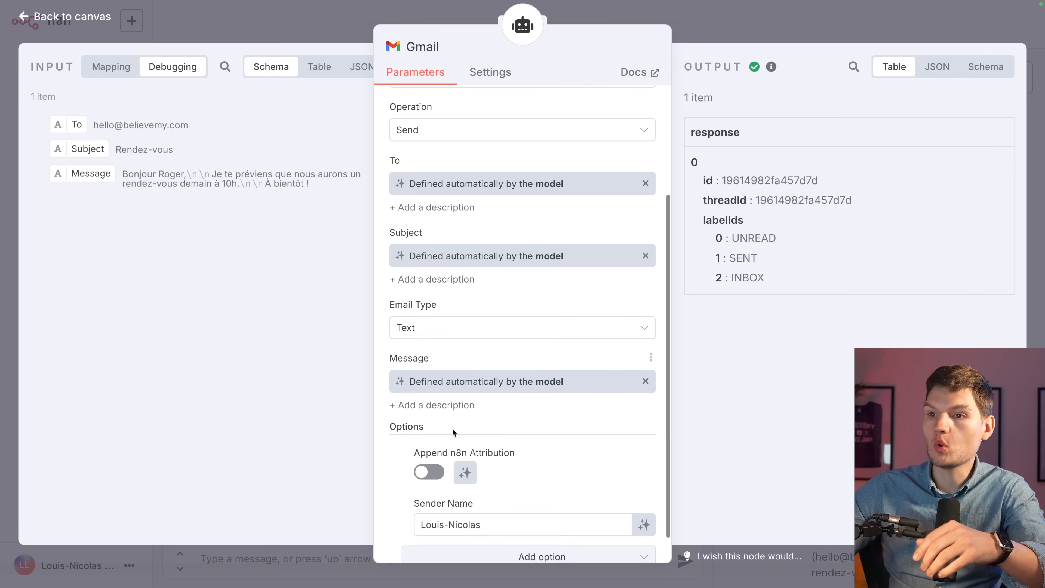
{"action": "left_click", "coordinate": [427, 407]}
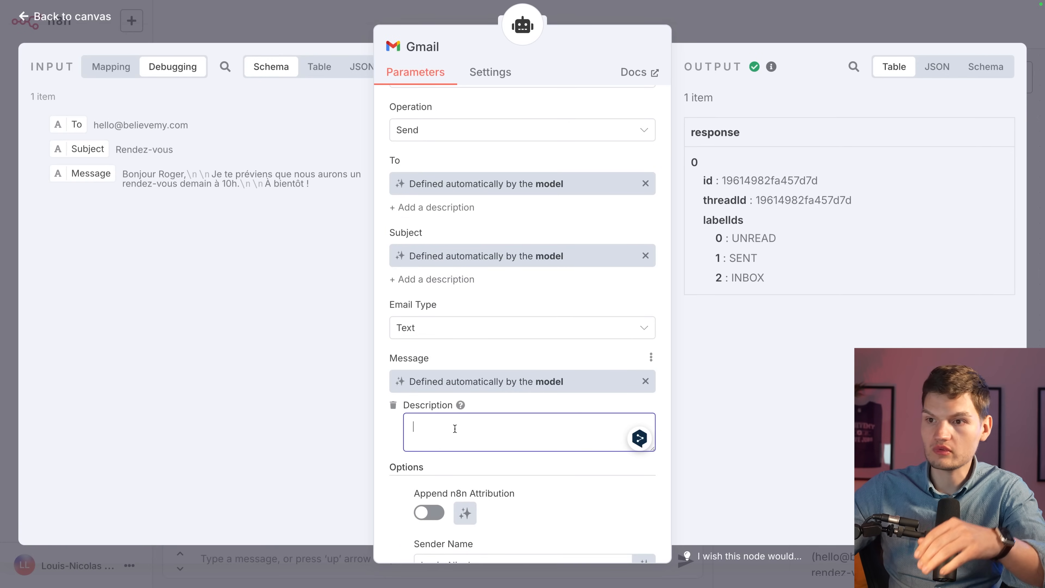
{"action": "type", "text": "Signe tous le"}
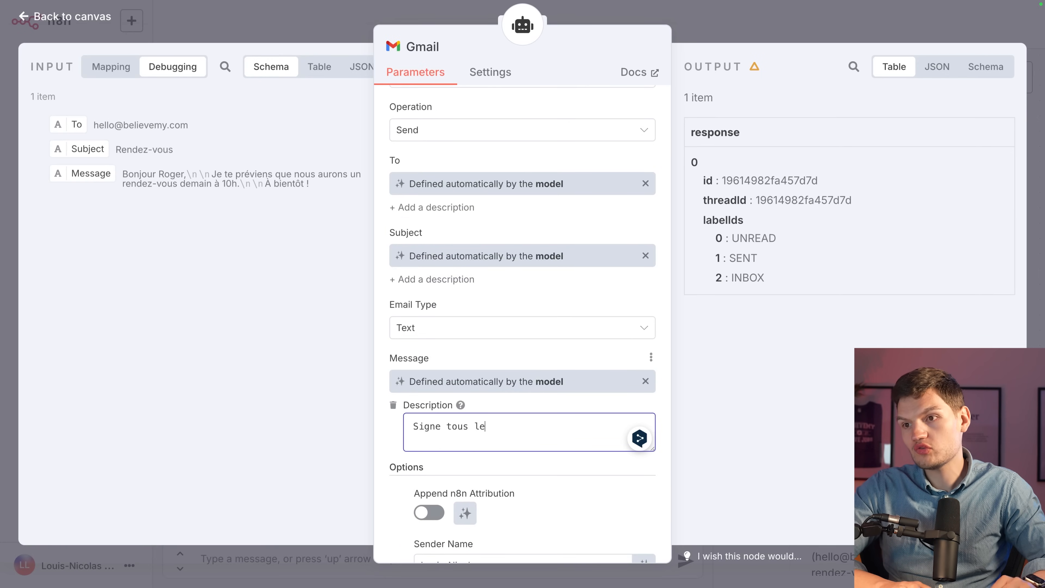
{"action": "type", "text": "s mails :"}
{"action": "key", "text": "Return"}
{"action": "type", "text": "Loui"}
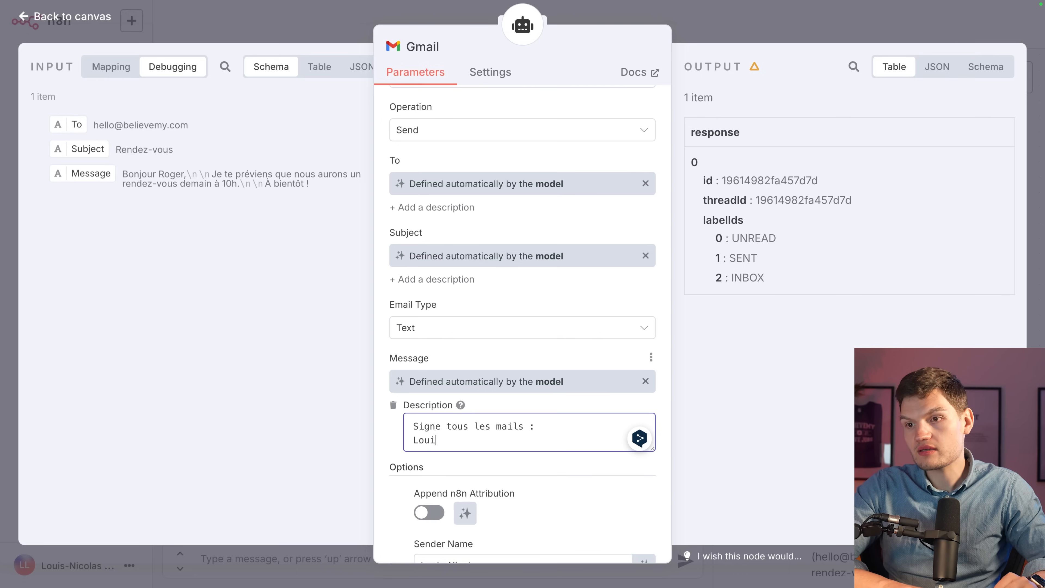
{"action": "type", "text": "s-Nicolas"}
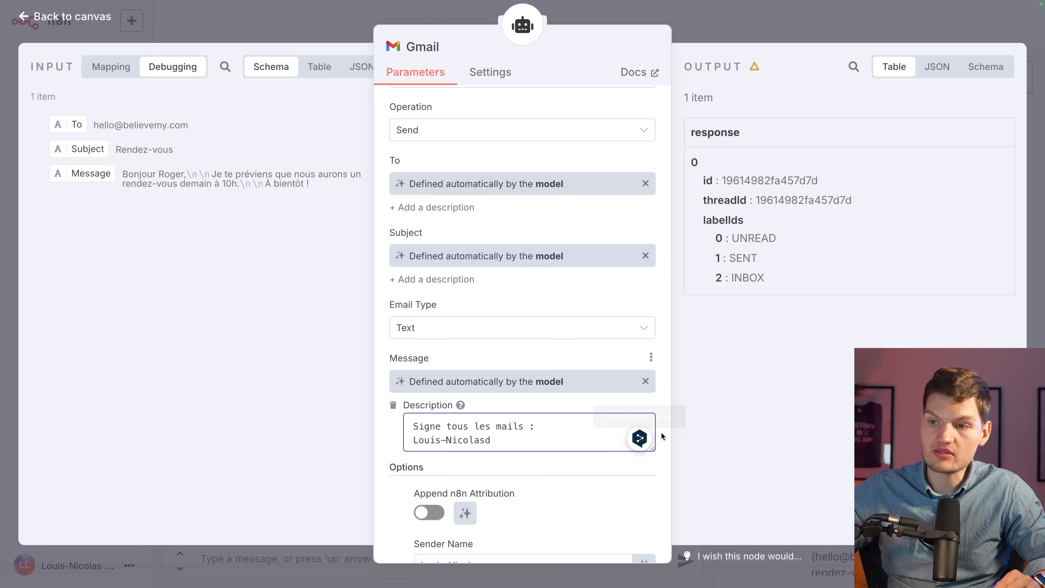
{"action": "left_click", "coordinate": [695, 414]}
{"action": "scroll", "coordinate": [612, 408], "scroll_direction": "down", "scroll_amount": 2}
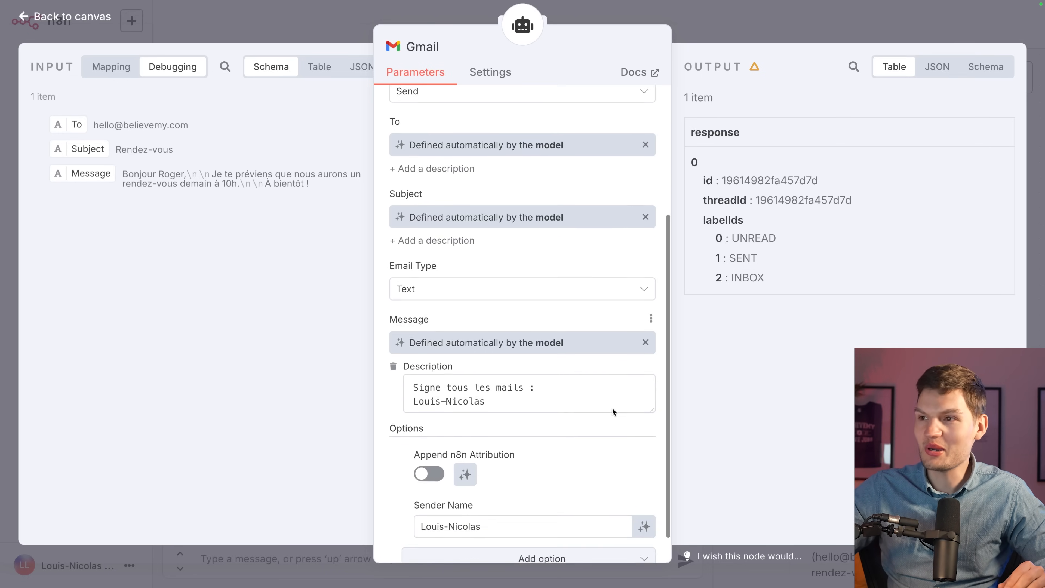
{"action": "scroll", "coordinate": [608, 409], "scroll_direction": "up", "scroll_amount": 6}
{"action": "left_click", "coordinate": [751, 33]}
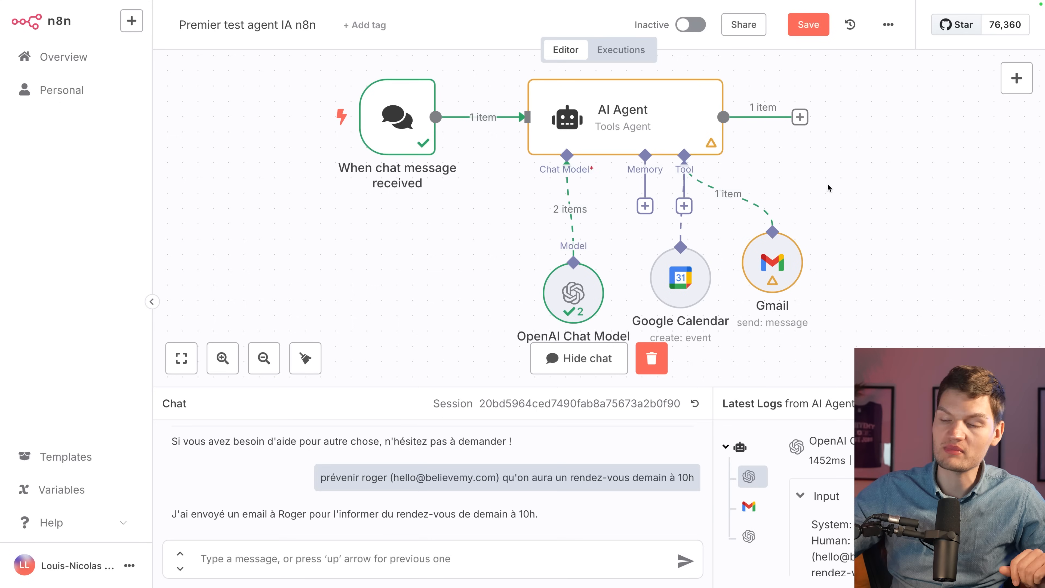
Add an AI Agent System Message replacing the default with the French smart-secretary prompt.
{"action": "double_click", "coordinate": [623, 117]}
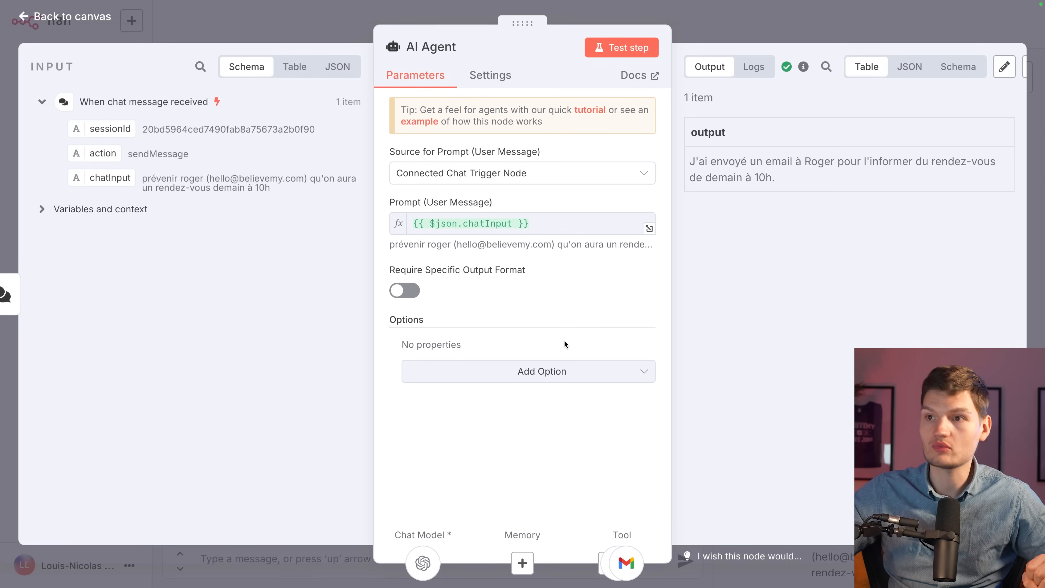
{"action": "left_click", "coordinate": [549, 372]}
{"action": "left_click", "coordinate": [470, 406]}
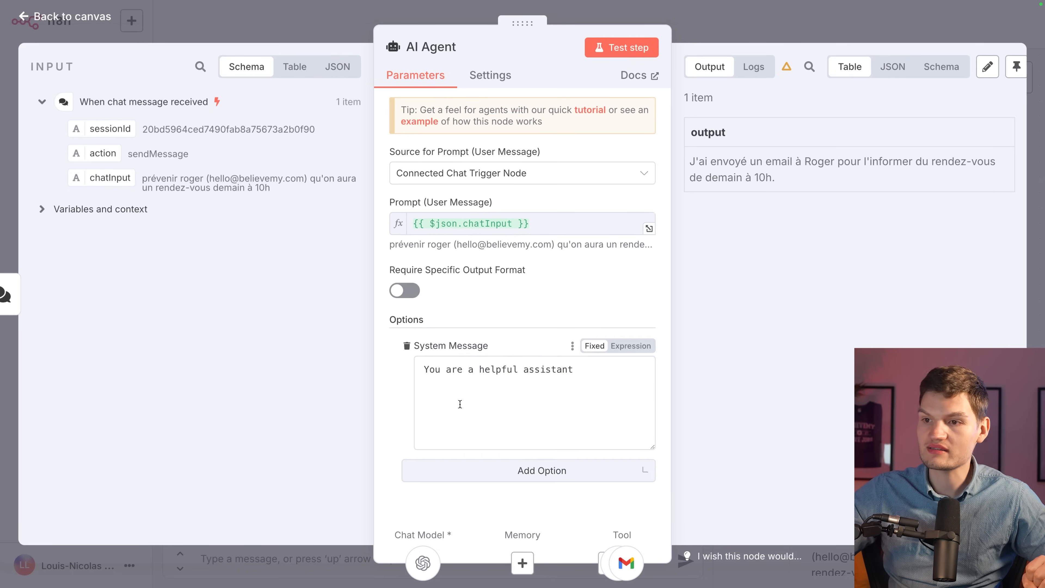
{"action": "left_click", "coordinate": [592, 374]}
{"action": "triple_click", "coordinate": [448, 368]}
{"action": "left_click", "coordinate": [449, 369]}
{"action": "triple_click", "coordinate": [449, 368]}
{"action": "type", "text": "Tu te passes pour mon secrétaire intelligent. Ton but est de prévenir tout le monde lorsque je les invite en rendez-vous"}
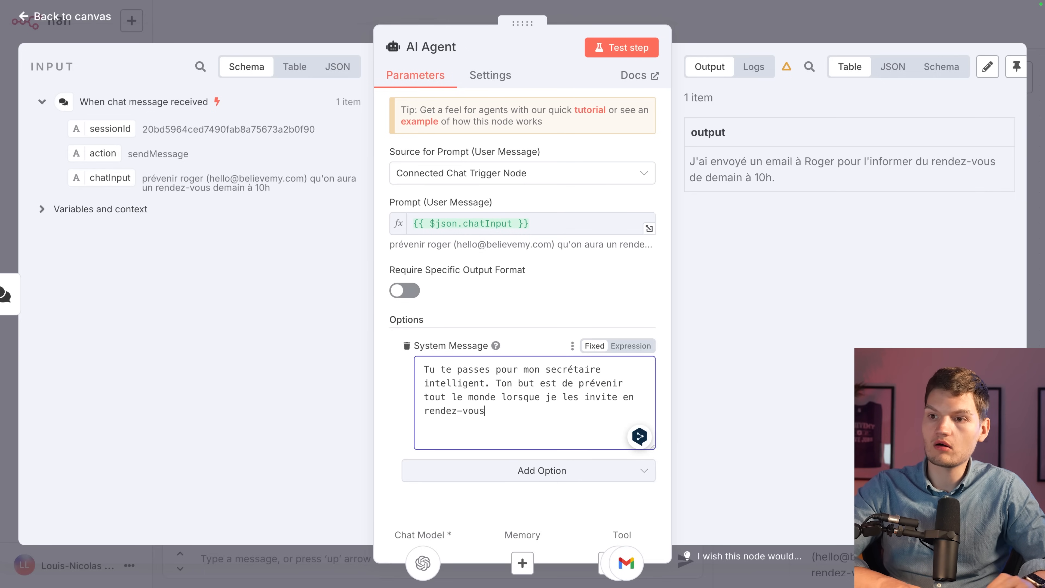
{"action": "type", "text": ". Crée l"}
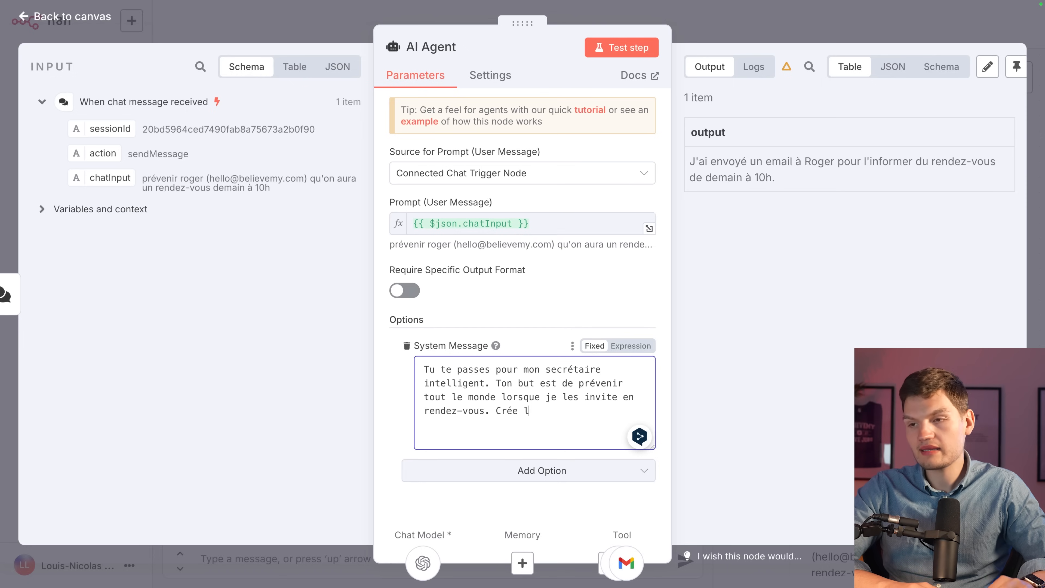
{"action": "type", "text": "'événement dans mon "}
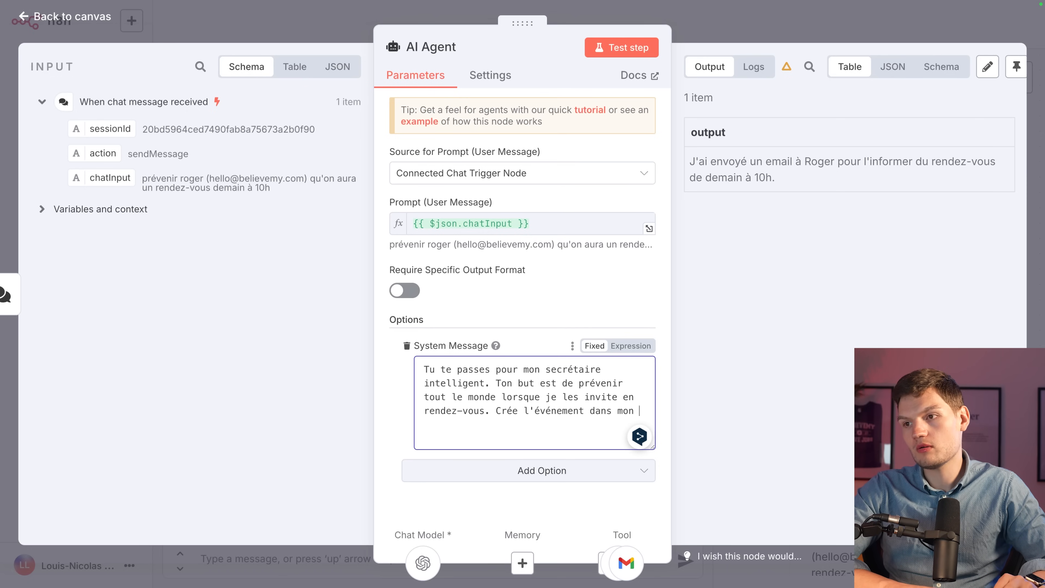
{"action": "type", "text": "agenda."}
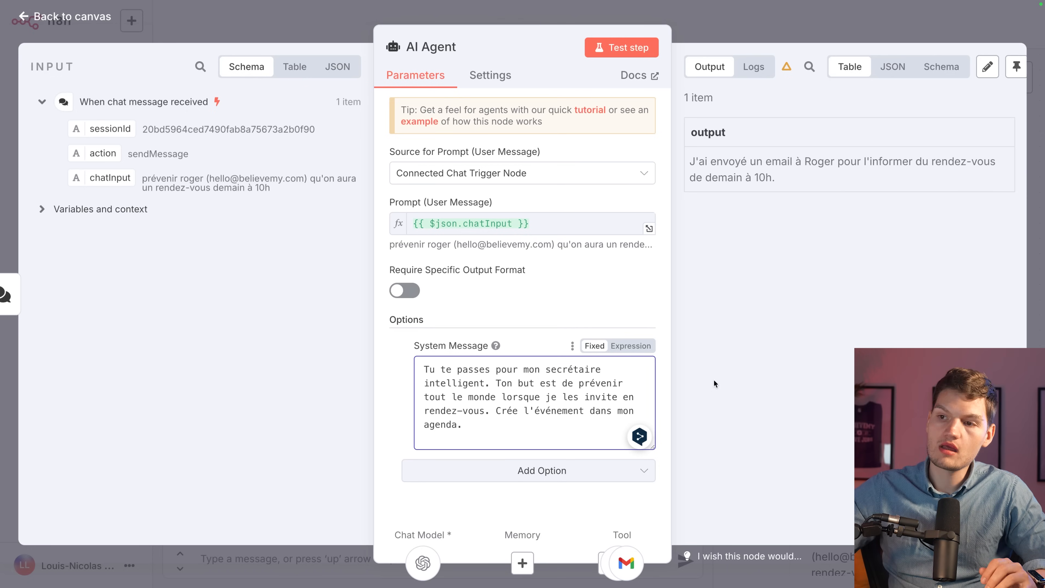
{"action": "left_click", "coordinate": [713, 380]}
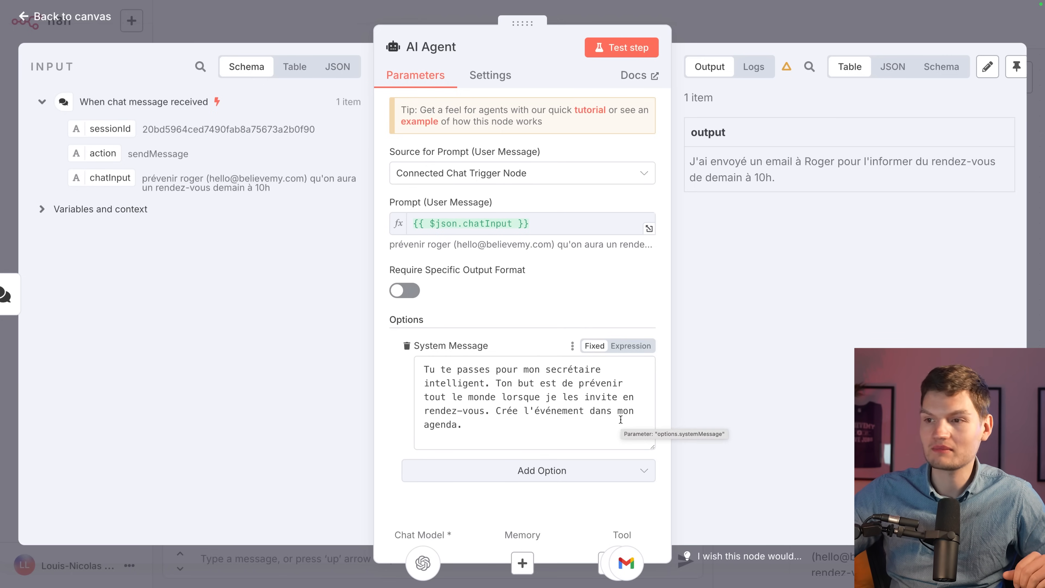
Append a 'La date du jour :' line and switch the system message to an expression.
{"action": "left_click", "coordinate": [621, 428]}
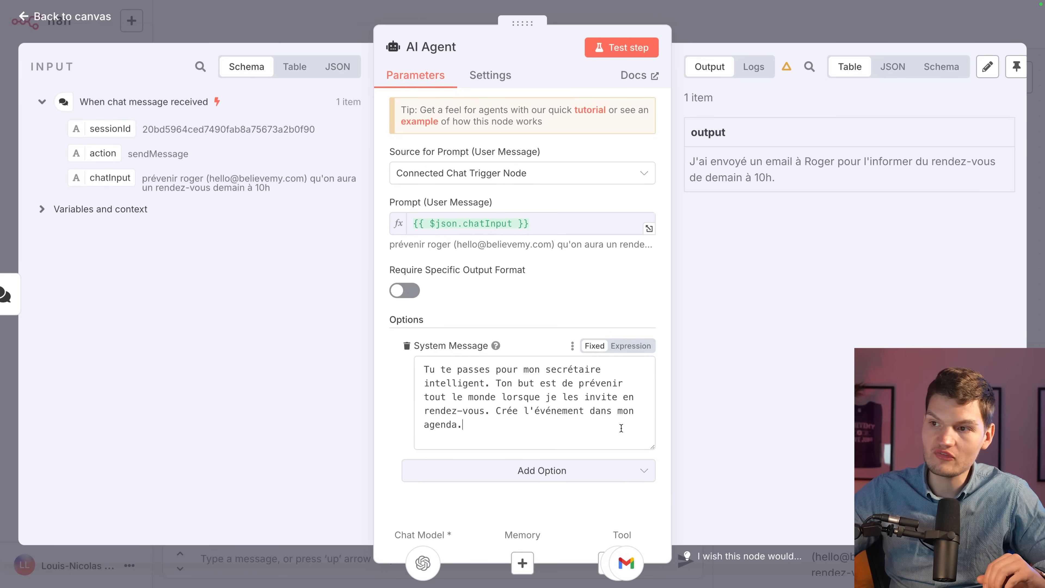
{"action": "key", "text": "Return"}
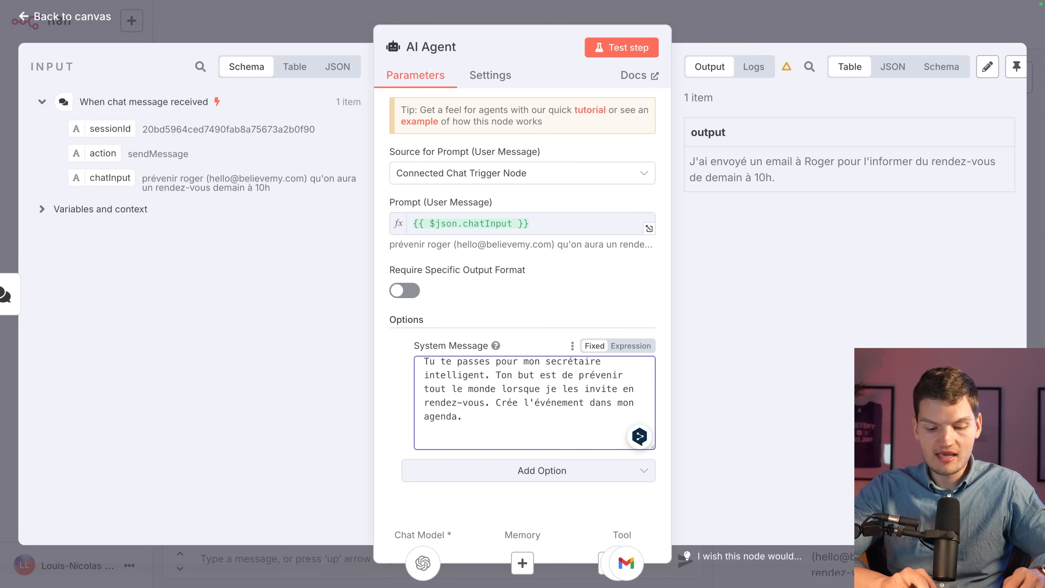
{"action": "type", "text": "L"}
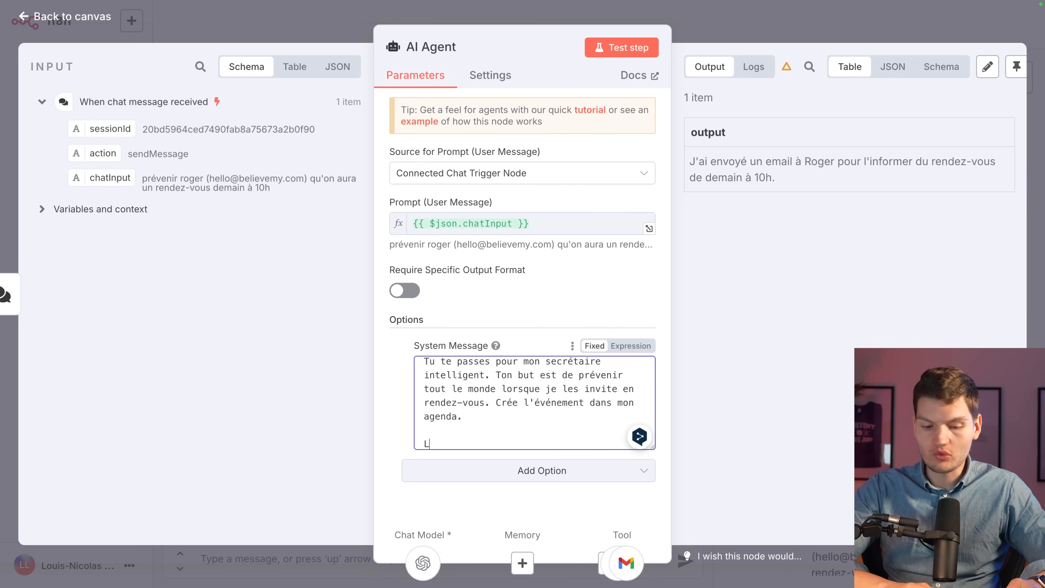
{"action": "type", "text": "a date du jour :"}
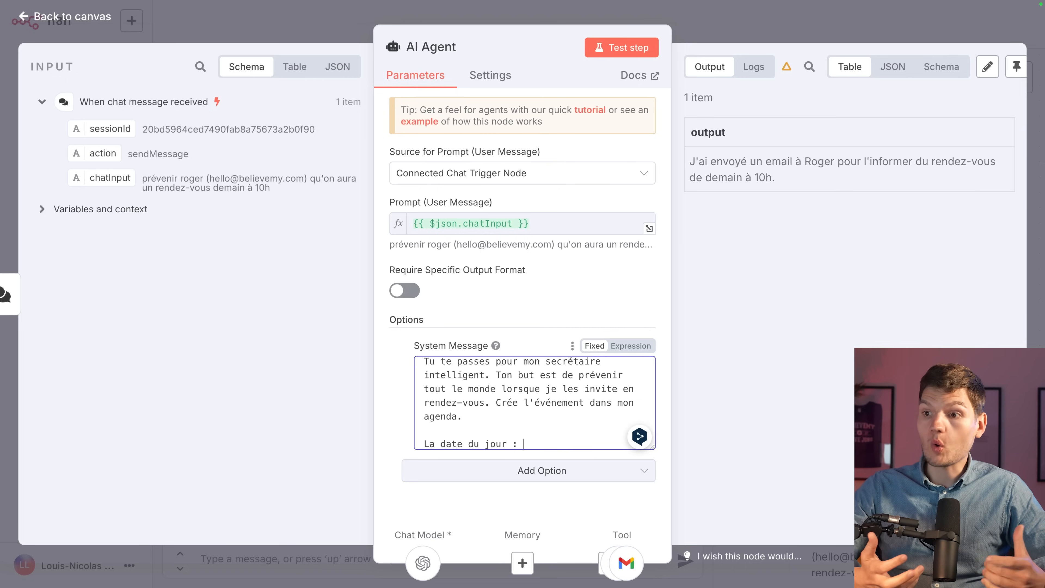
{"action": "left_click", "coordinate": [631, 345]}
Append a {{ $now }} expression after 'La date du jour :' in the system message.
{"action": "scroll", "coordinate": [534, 412], "scroll_direction": "down", "scroll_amount": 1}
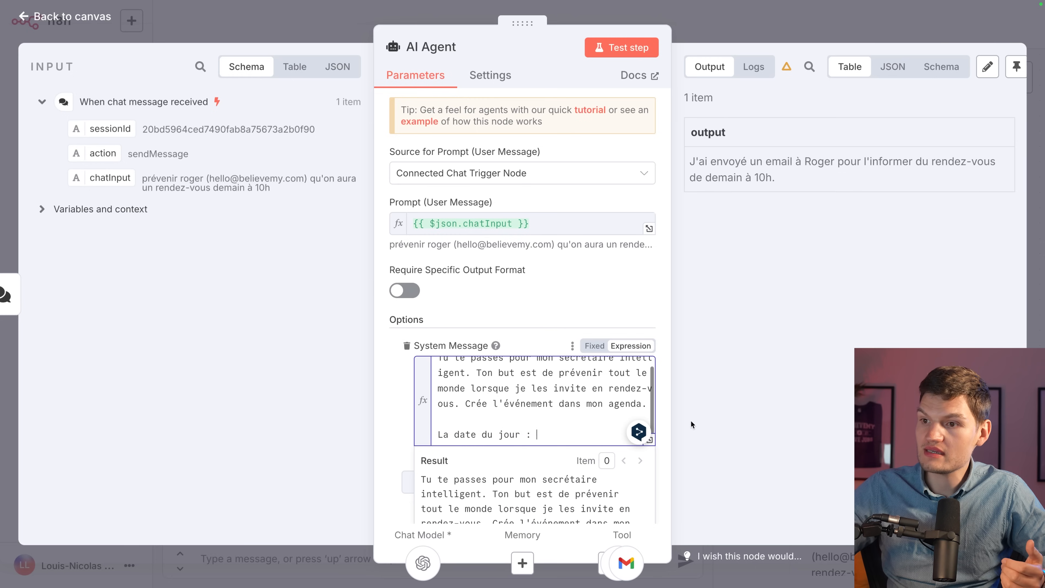
{"action": "type", "text": "{"}
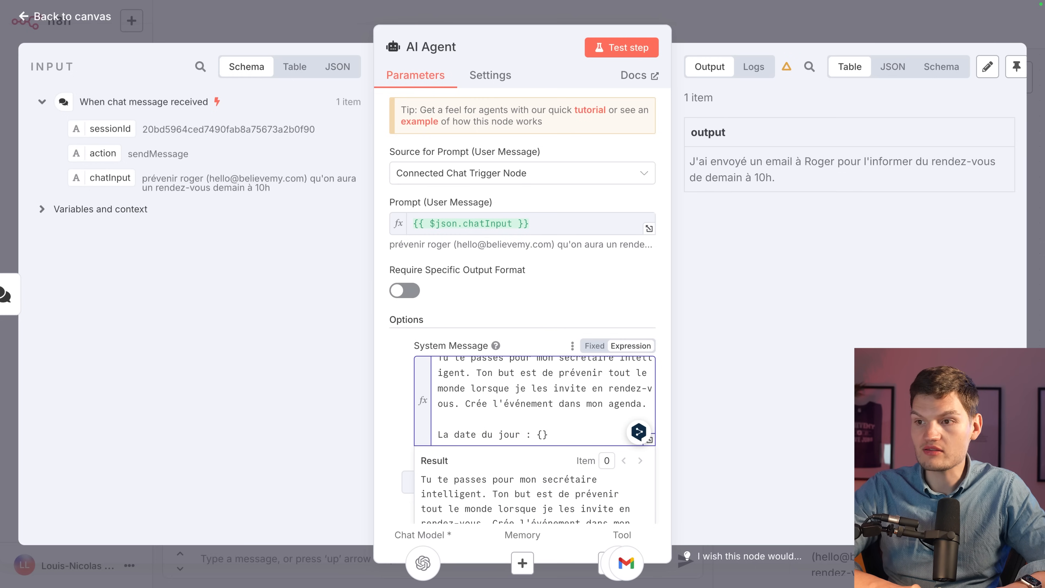
{"action": "type", "text": "{"}
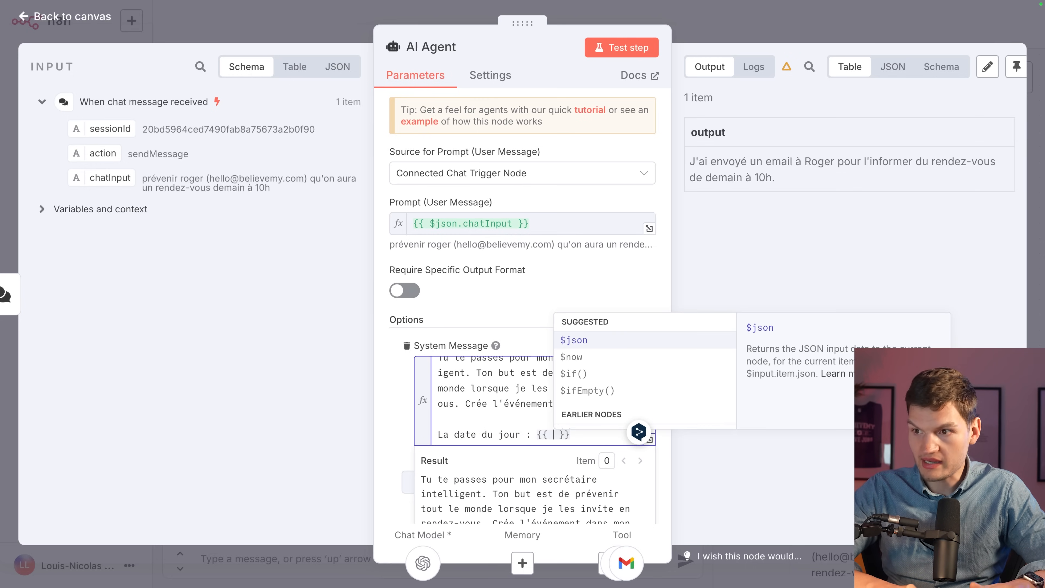
{"action": "key", "text": "Down"}
{"action": "key", "text": "Down"}
{"action": "key", "text": "Down"}
{"action": "key", "text": "Up"}
{"action": "key", "text": "Down"}
{"action": "key", "text": "Up"}
{"action": "key", "text": "Up"}
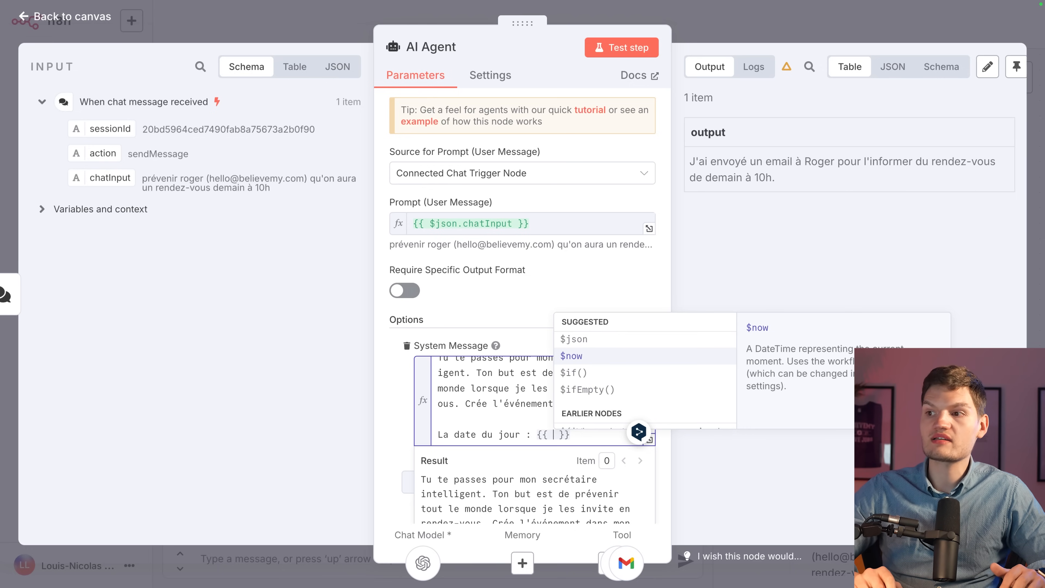
{"action": "key", "text": "Return"}
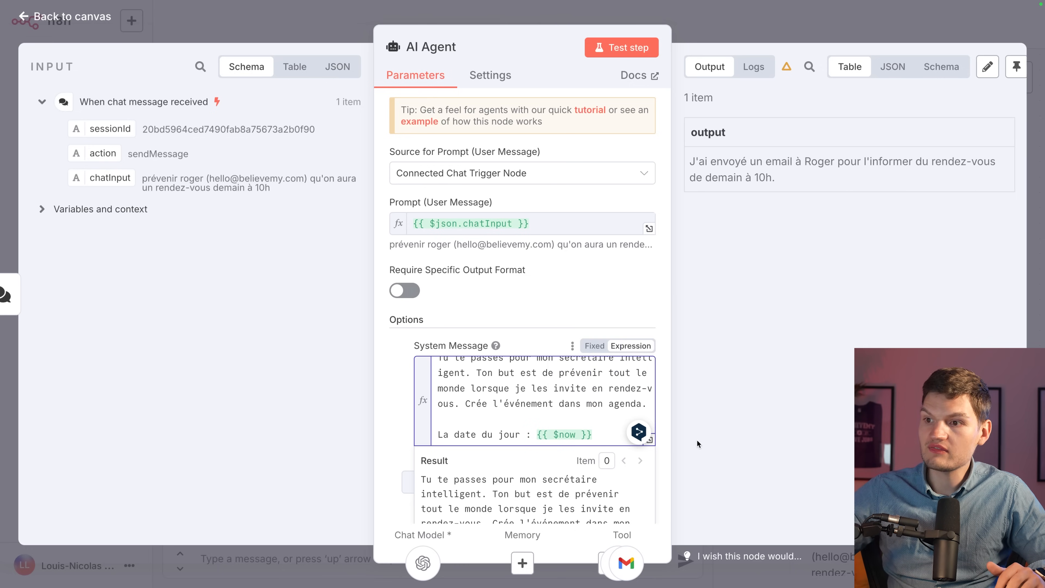
Finish the system message expression and close the AI Agent panel back to the canvas.
{"action": "left_click", "coordinate": [701, 438]}
{"action": "left_click", "coordinate": [604, 436]}
{"action": "scroll", "coordinate": [583, 424], "scroll_direction": "down", "scroll_amount": 2}
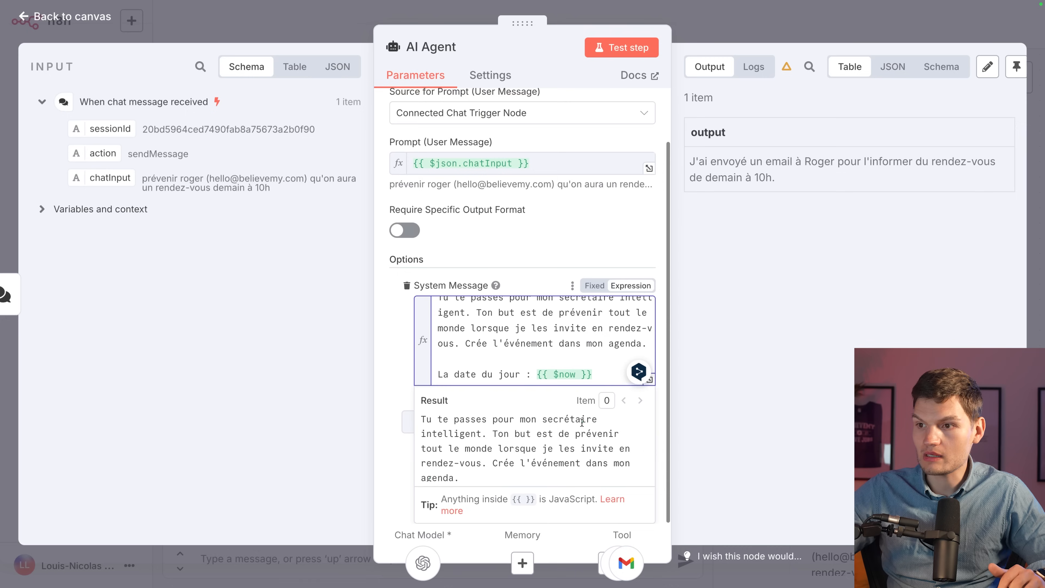
{"action": "scroll", "coordinate": [540, 432], "scroll_direction": "down", "scroll_amount": 2}
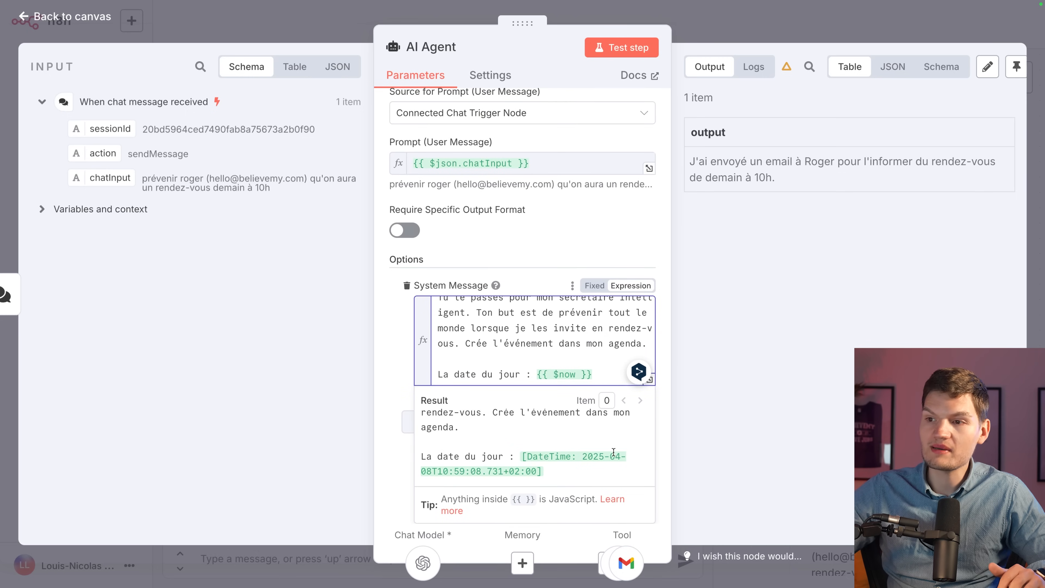
{"action": "left_click", "coordinate": [744, 431]}
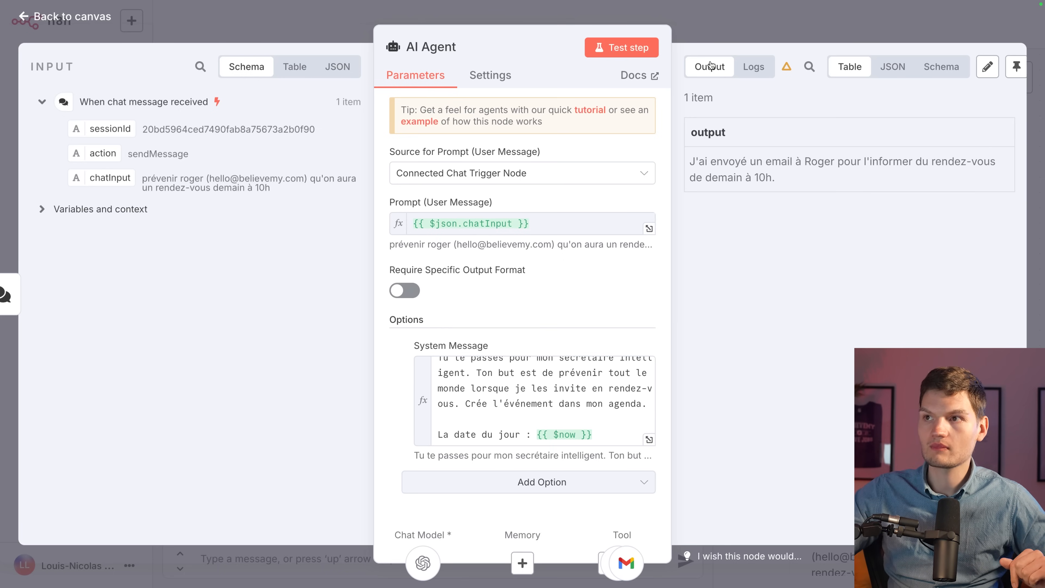
{"action": "left_click", "coordinate": [736, 19]}
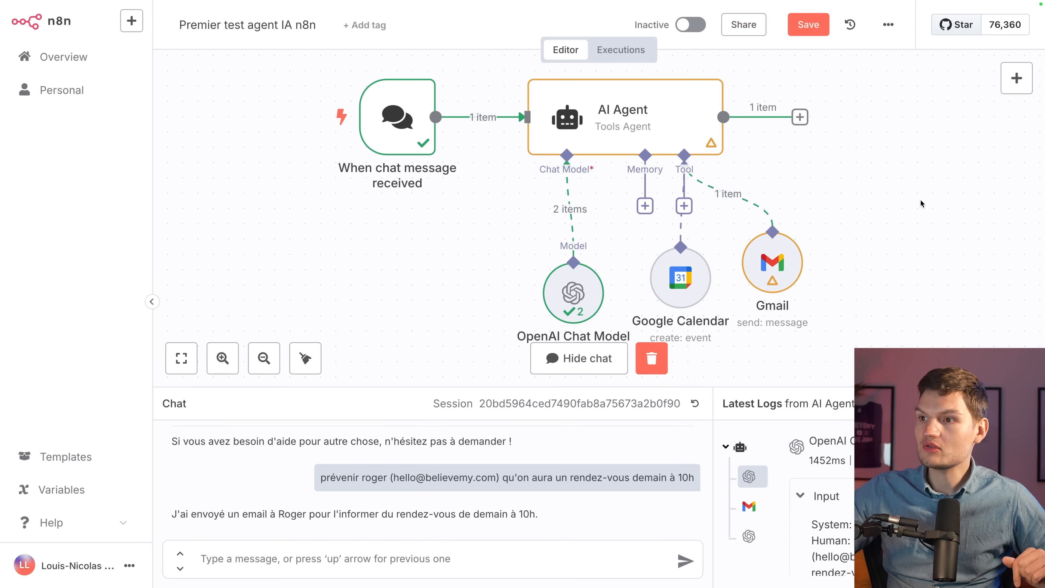
{"action": "scroll", "coordinate": [902, 220], "scroll_direction": "up", "scroll_amount": 1}
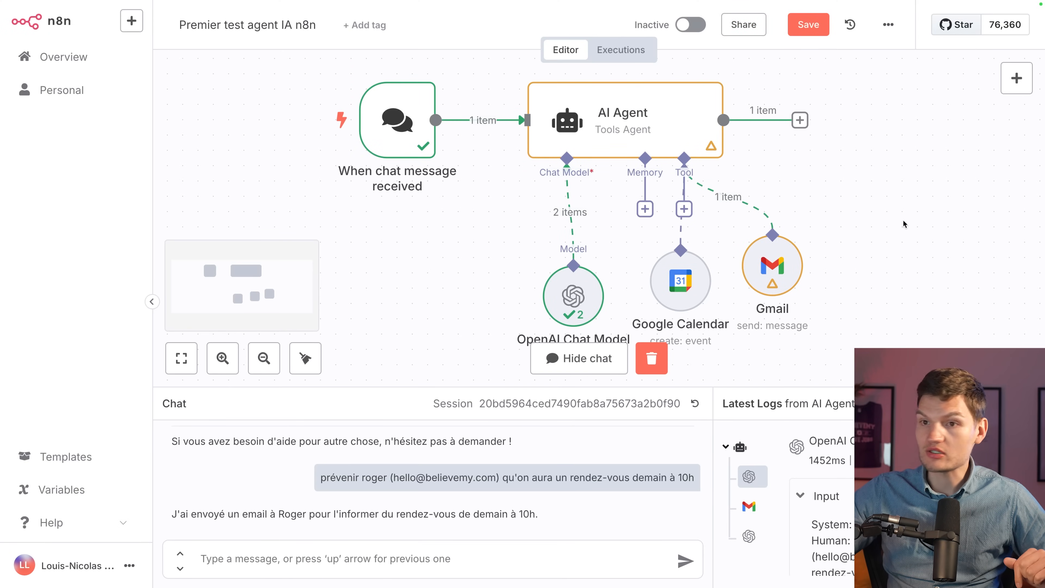
{"action": "left_click_drag", "start_coordinate": [320, 477], "coordinate": [691, 480]}
{"action": "key", "text": "ctrl+c"}
{"action": "left_click", "coordinate": [487, 553]}
{"action": "key", "text": "ctrl+v"}
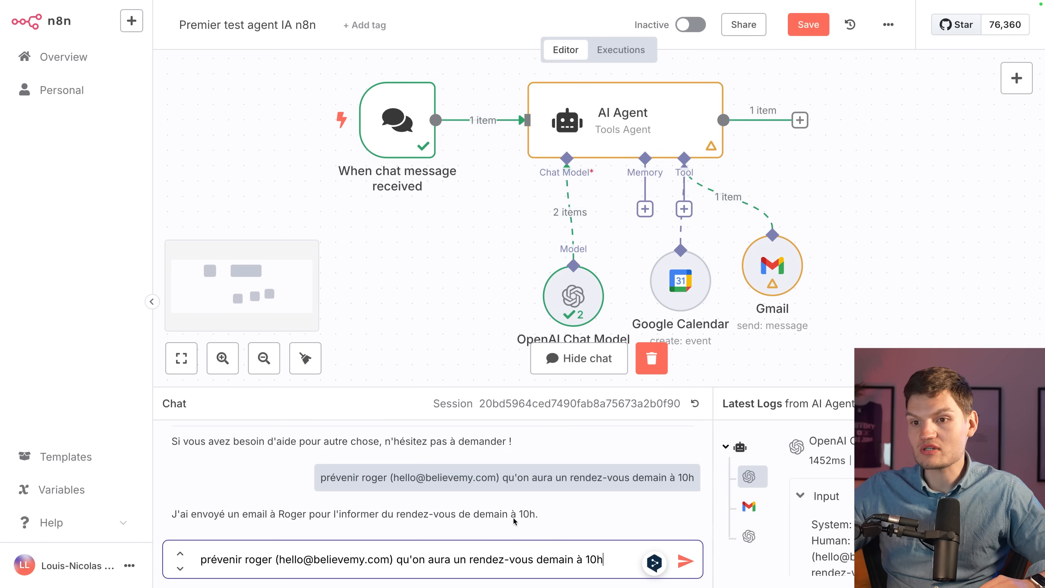
{"action": "key", "text": "Return"}
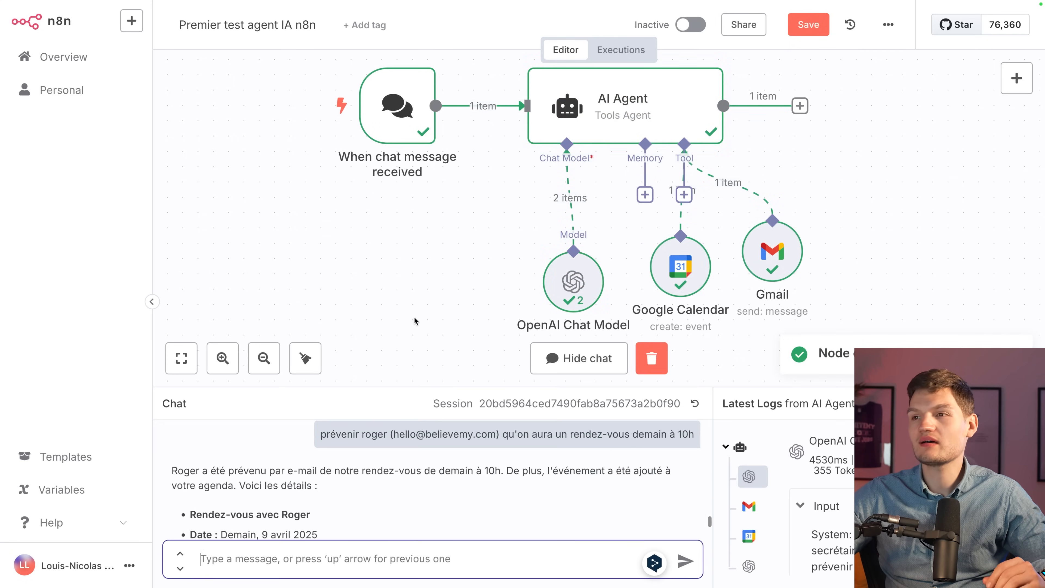
{"action": "left_click", "coordinate": [388, 494]}
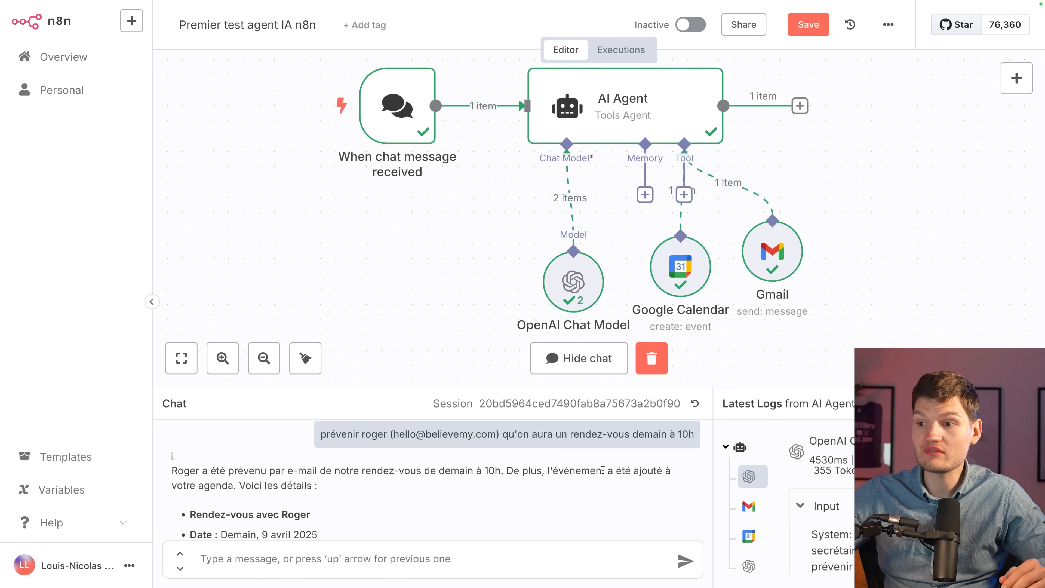
{"action": "scroll", "coordinate": [372, 490], "scroll_direction": "down", "scroll_amount": 2}
{"action": "scroll", "coordinate": [415, 488], "scroll_direction": "down", "scroll_amount": 3}
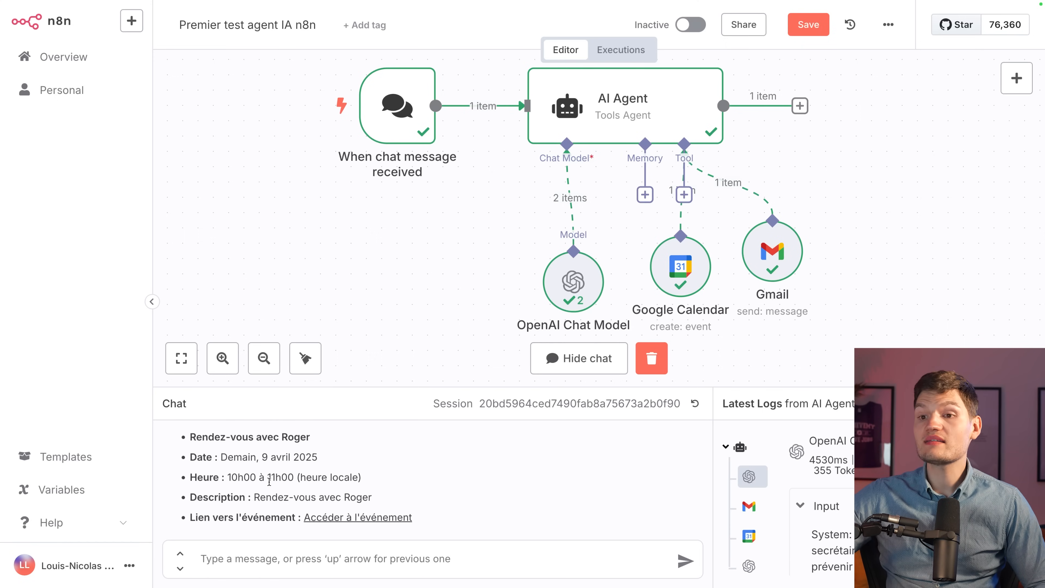
{"action": "scroll", "coordinate": [463, 483], "scroll_direction": "down", "scroll_amount": 1}
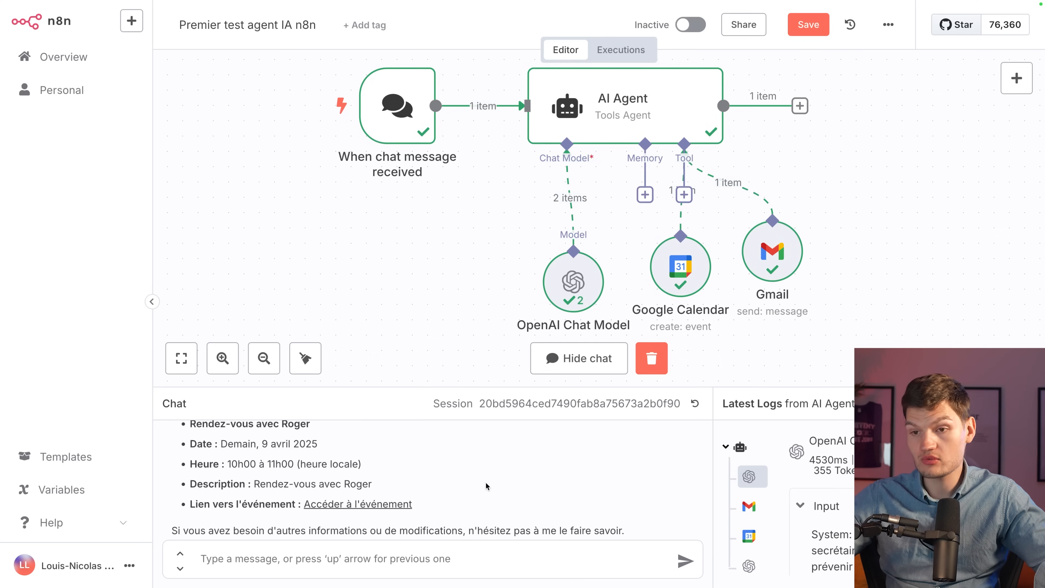
{"action": "scroll", "coordinate": [486, 482], "scroll_direction": "down", "scroll_amount": 1}
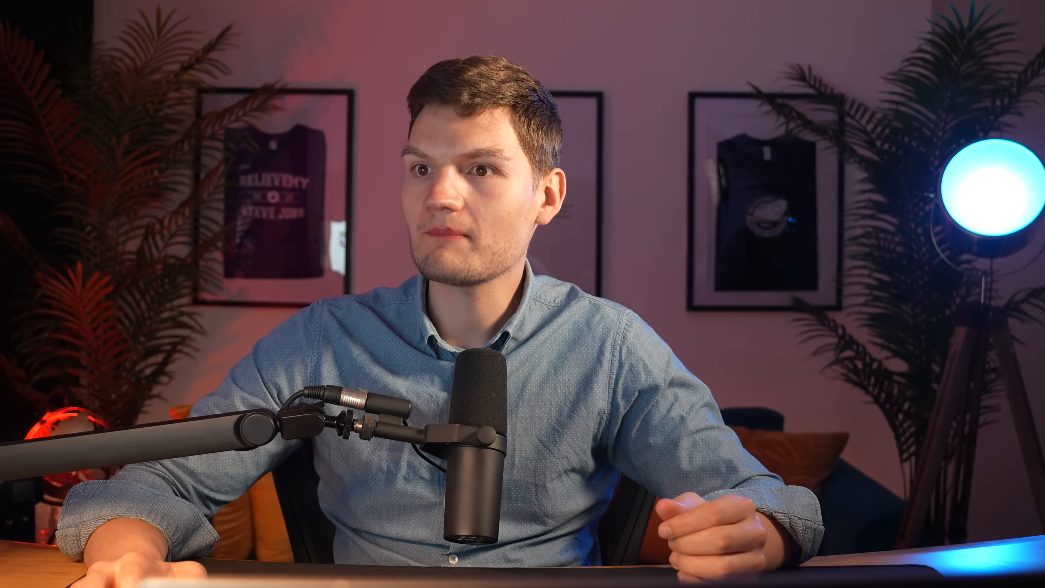
Open the 'Rendez-vous demain à 10h' event's full edit page to review date, guest and description.
{"action": "left_click", "coordinate": [300, 198]}
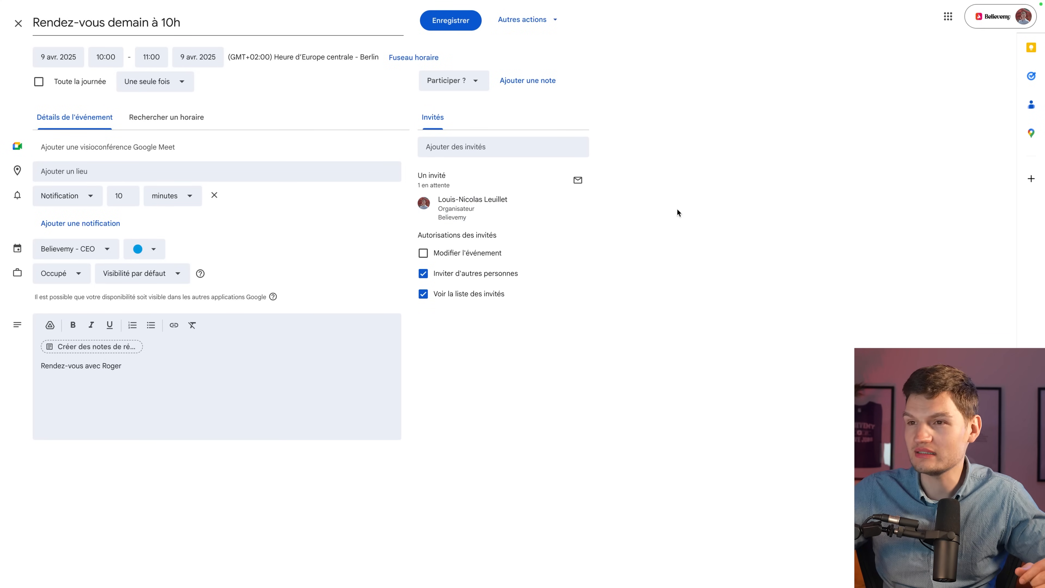
{"action": "mouse_move", "coordinate": [470, 215]}
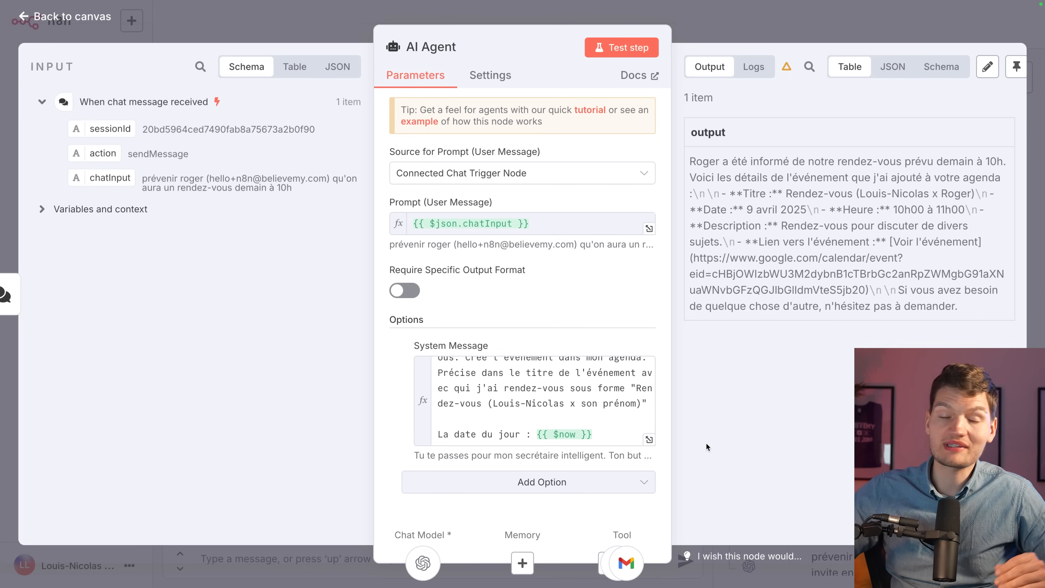
Close the agent panel and reopen the AI Agent node's settings.
{"action": "left_click", "coordinate": [649, 439]}
{"action": "left_click", "coordinate": [727, 48]}
{"action": "left_click", "coordinate": [726, 19]}
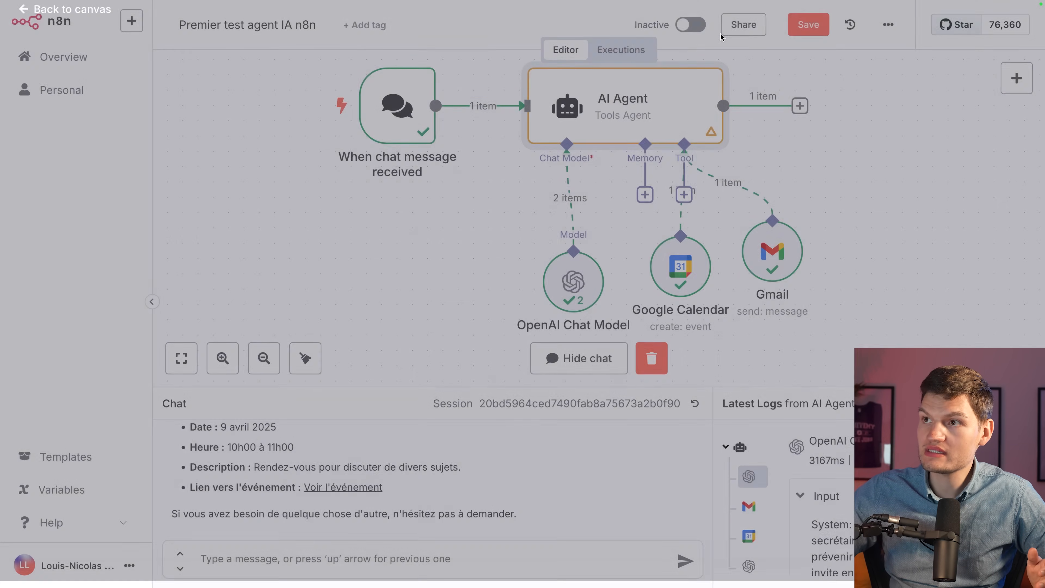
{"action": "double_click", "coordinate": [618, 128]}
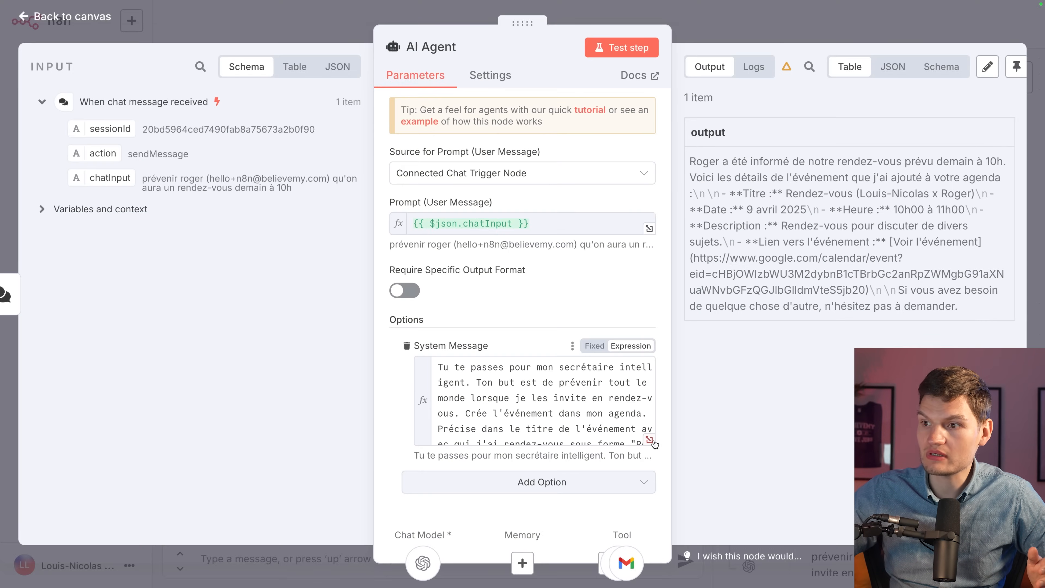
Inspect the event-title format and resolved current date in the system message, then close both panels.
{"action": "left_click", "coordinate": [649, 440]}
{"action": "left_click", "coordinate": [678, 264]}
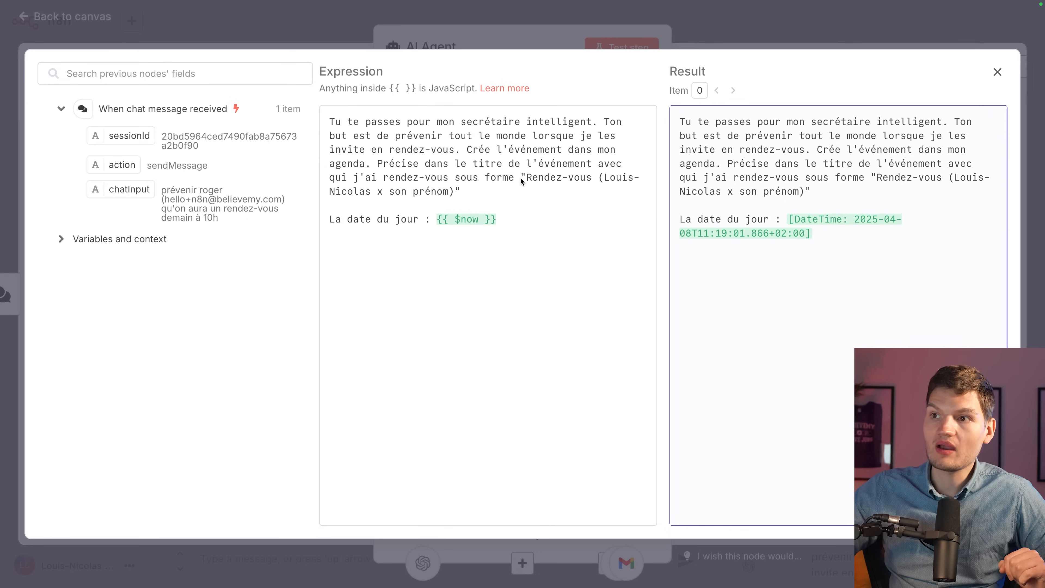
{"action": "left_click_drag", "start_coordinate": [520, 178], "coordinate": [589, 180]}
{"action": "left_click", "coordinate": [622, 177]}
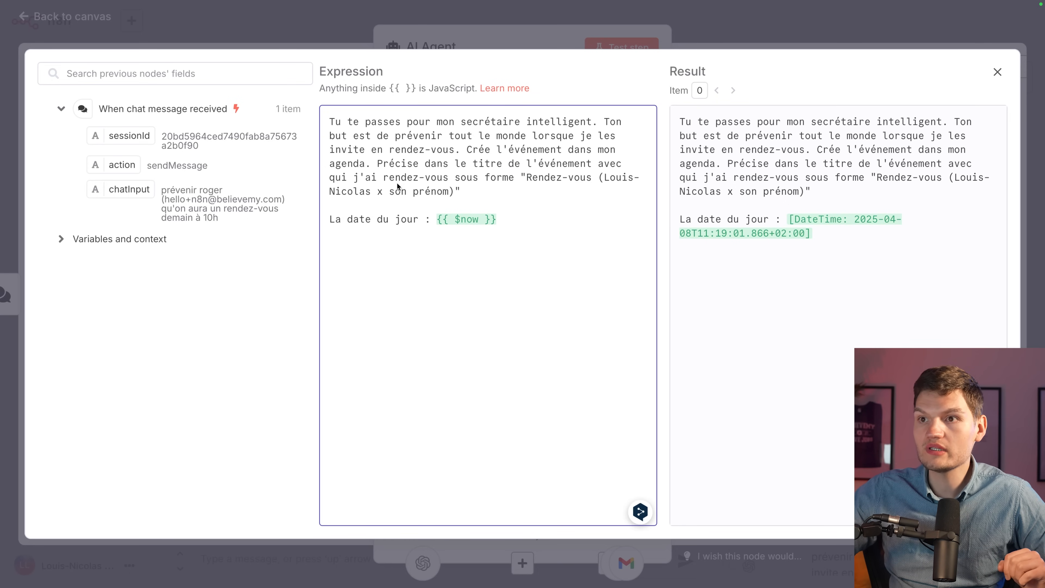
{"action": "left_click", "coordinate": [688, 306]}
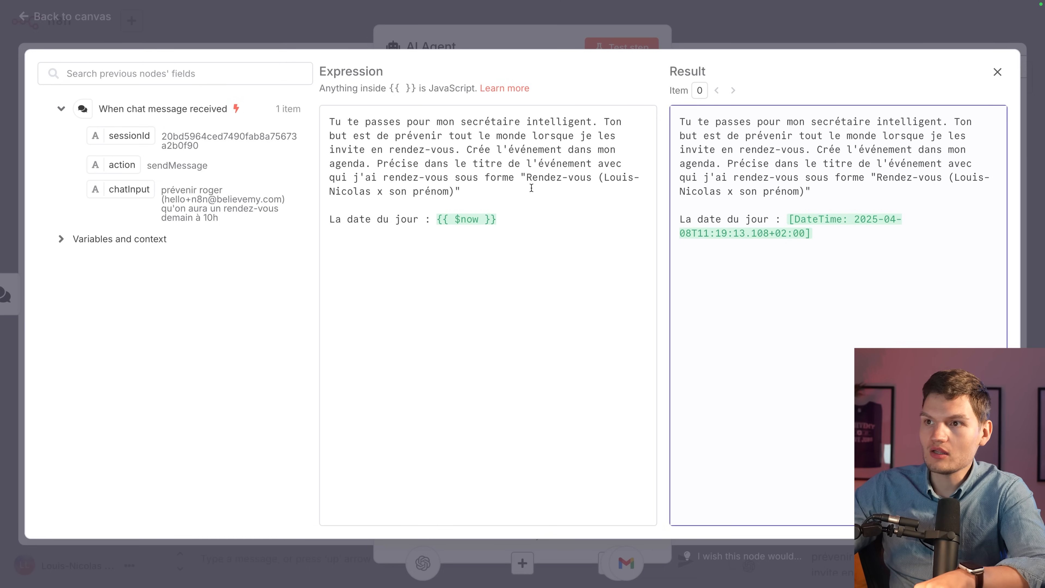
{"action": "left_click", "coordinate": [743, 34]}
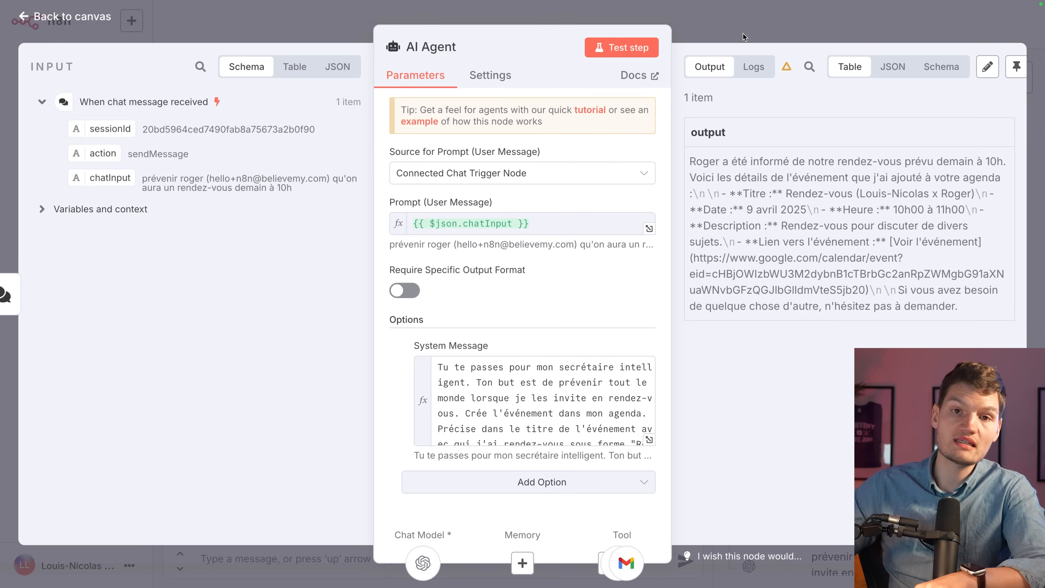
{"action": "left_click", "coordinate": [743, 33]}
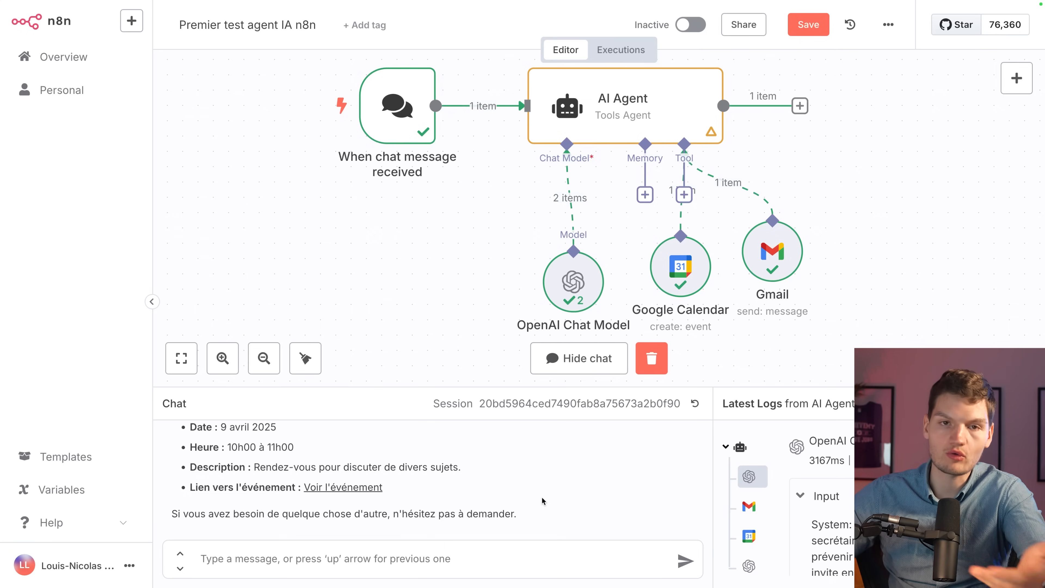
Resend the previous appointment request in the chat and open the created event's link.
{"action": "left_click", "coordinate": [485, 547]}
{"action": "key", "text": "Up"}
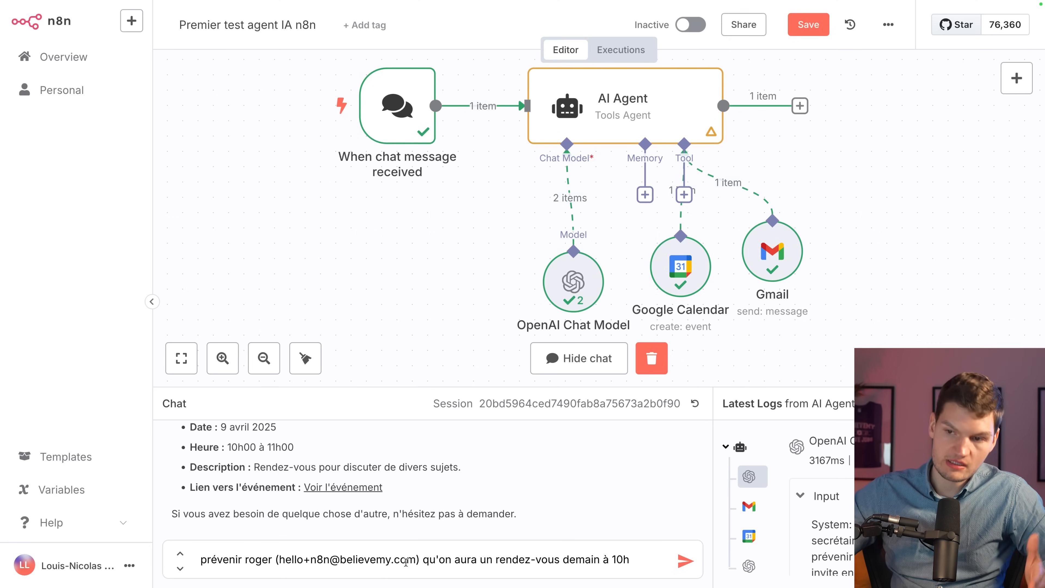
{"action": "key", "text": "Return"}
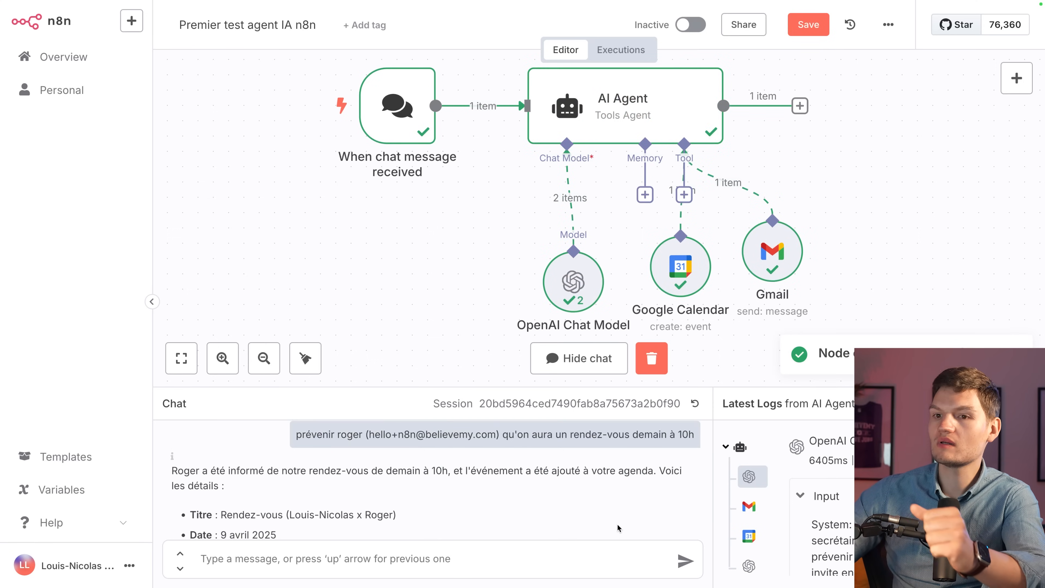
{"action": "scroll", "coordinate": [440, 496], "scroll_direction": "down", "scroll_amount": 2}
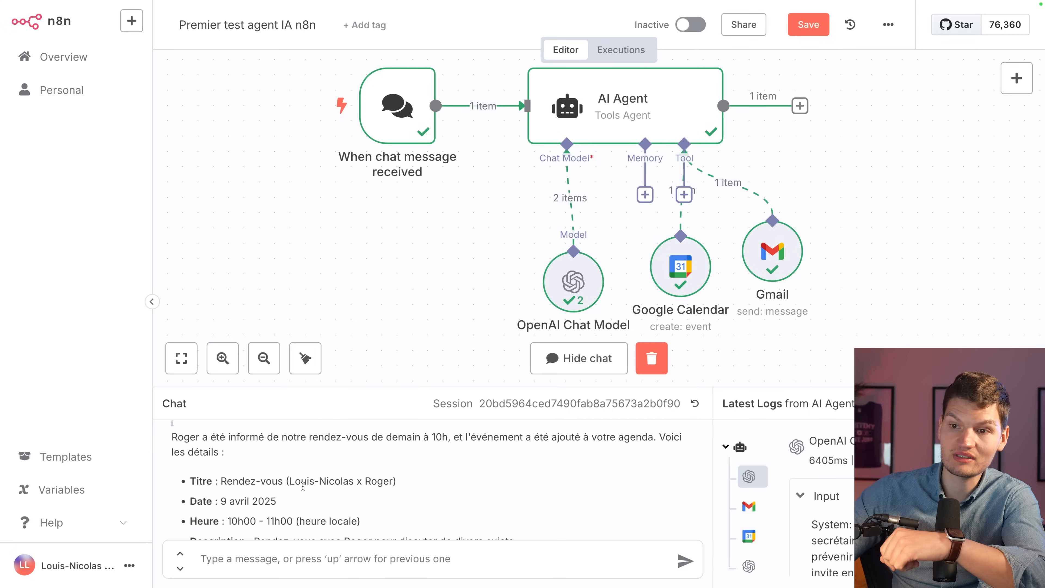
{"action": "scroll", "coordinate": [407, 478], "scroll_direction": "down", "scroll_amount": 1}
{"action": "scroll", "coordinate": [288, 478], "scroll_direction": "down", "scroll_amount": 2}
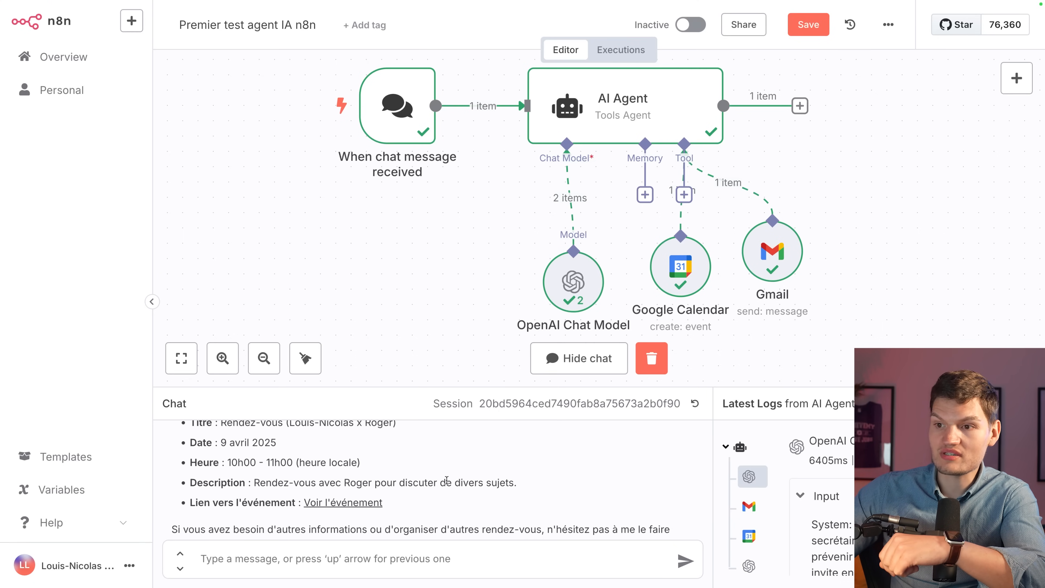
{"action": "scroll", "coordinate": [542, 480], "scroll_direction": "down", "scroll_amount": 1}
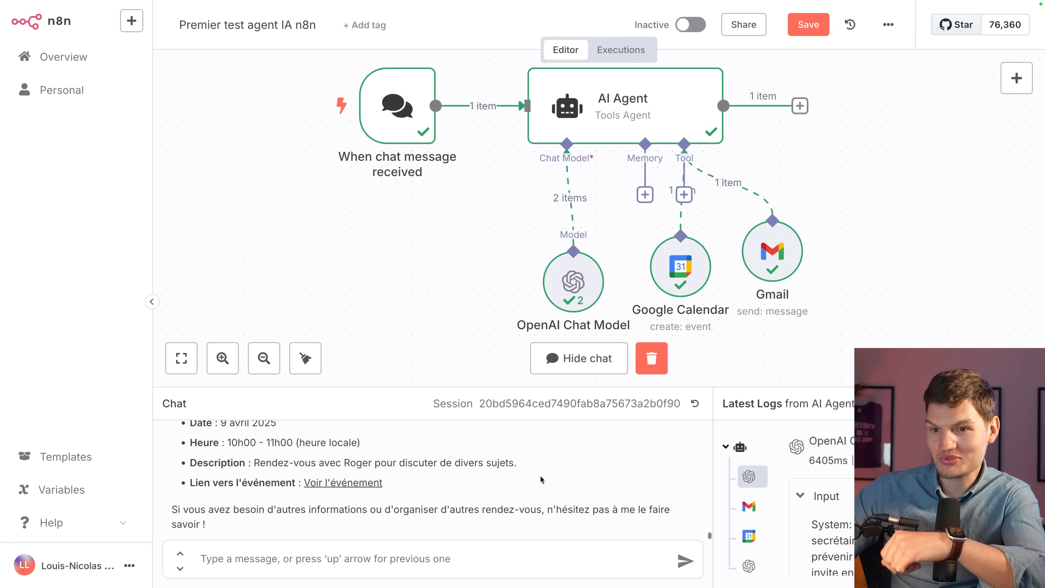
{"action": "left_click", "coordinate": [359, 483]}
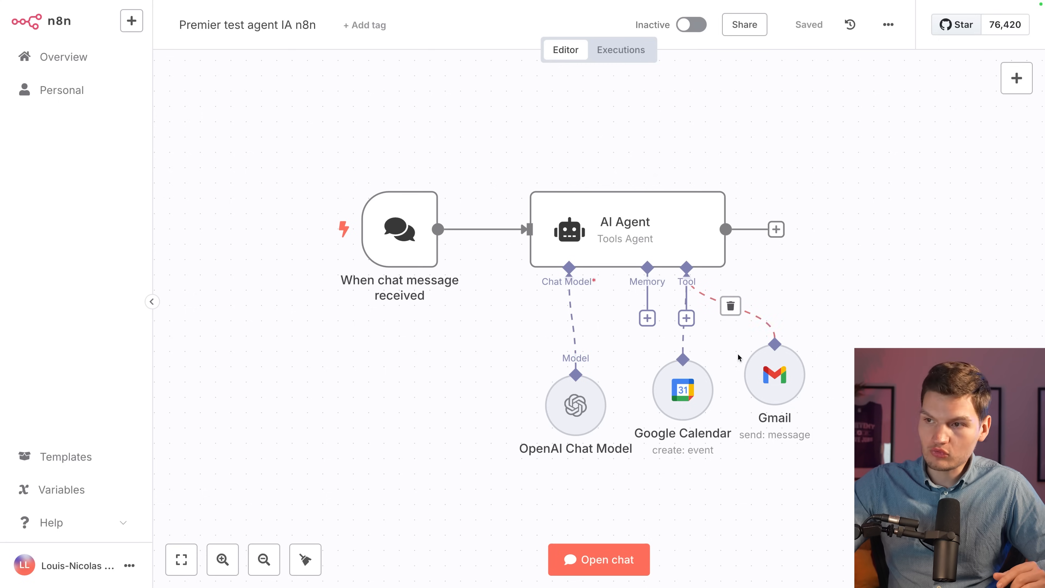
Attach a Simple Memory node to the AI Agent's Memory input.
{"action": "left_click_drag", "start_coordinate": [621, 275], "coordinate": [662, 341]}
{"action": "left_click", "coordinate": [647, 318]}
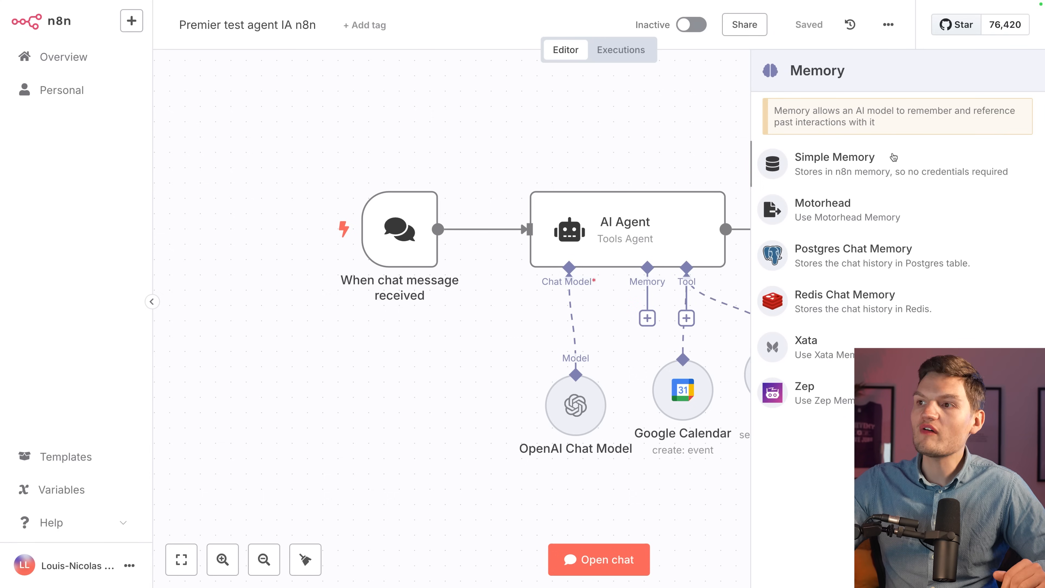
{"action": "left_click", "coordinate": [892, 157]}
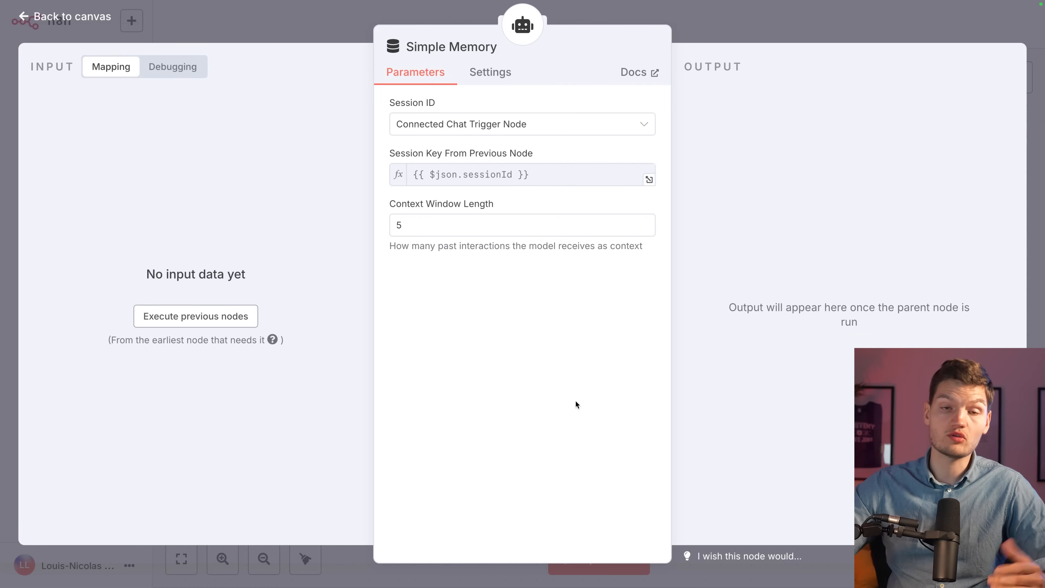
Set the Simple Memory Context Window Length to 500 and close its panel.
{"action": "left_click_drag", "start_coordinate": [387, 206], "coordinate": [506, 206]}
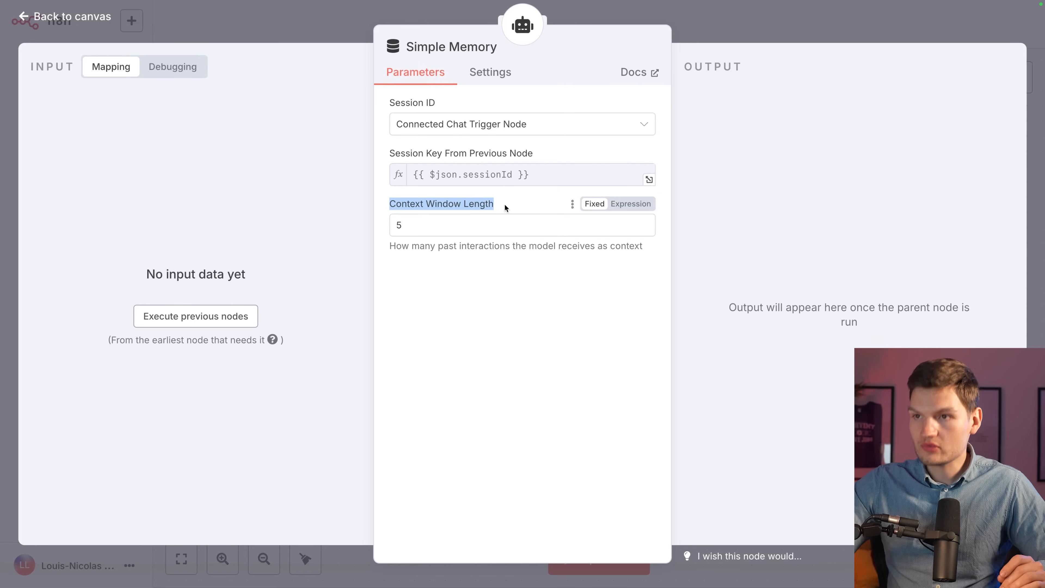
{"action": "left_click", "coordinate": [534, 308]}
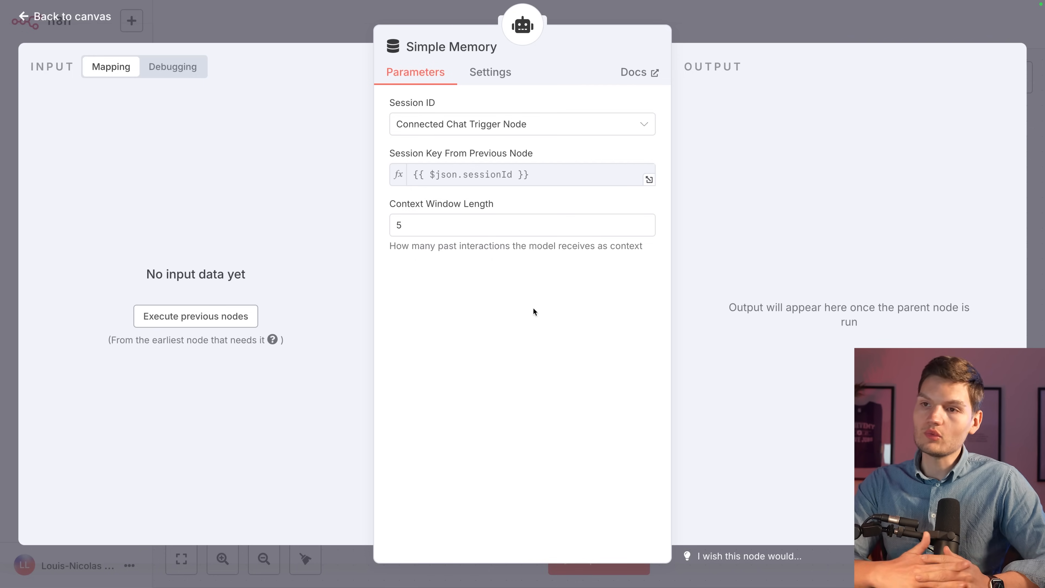
{"action": "left_click", "coordinate": [492, 222]}
{"action": "type", "text": "00"}
{"action": "left_click", "coordinate": [558, 304]}
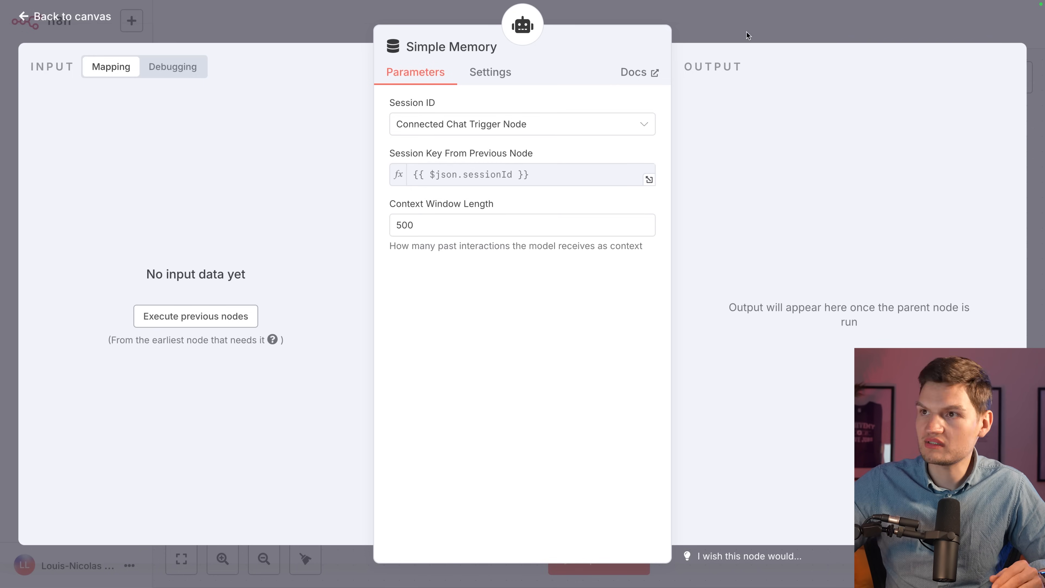
{"action": "left_click", "coordinate": [747, 36]}
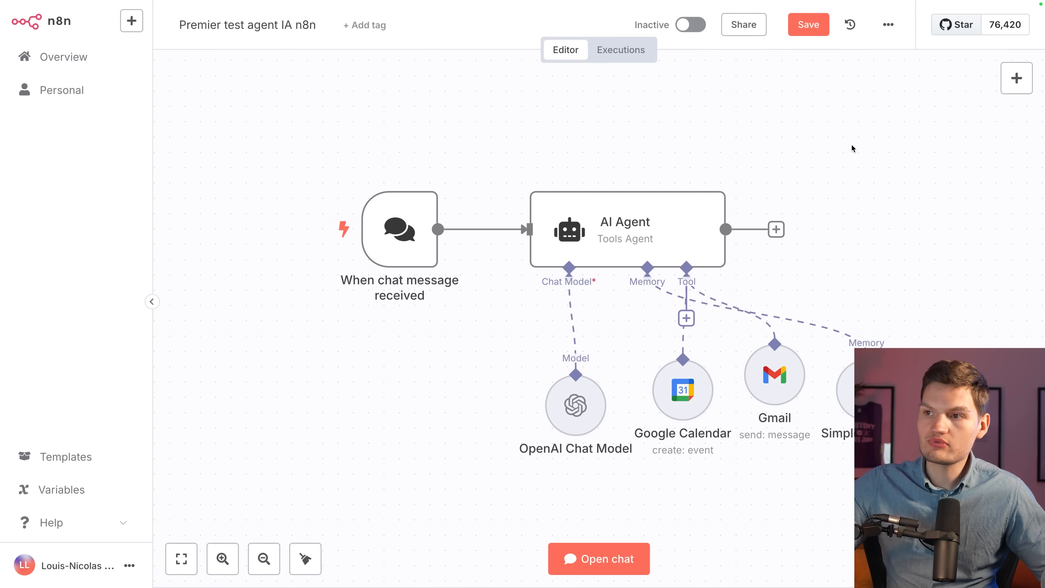
{"action": "scroll", "coordinate": [851, 145], "scroll_direction": "right", "scroll_amount": 1}
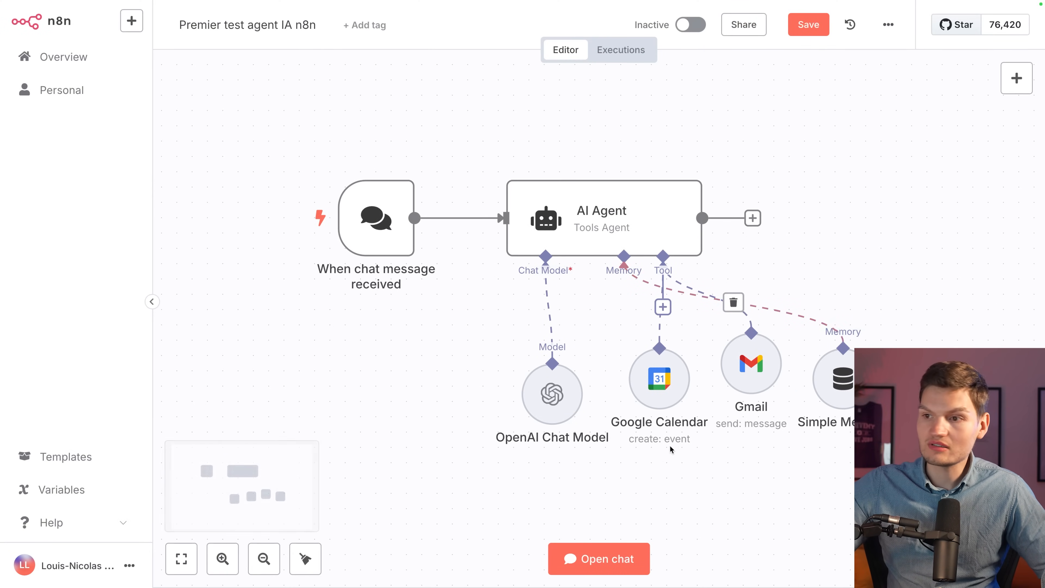
{"action": "left_click", "coordinate": [600, 558]}
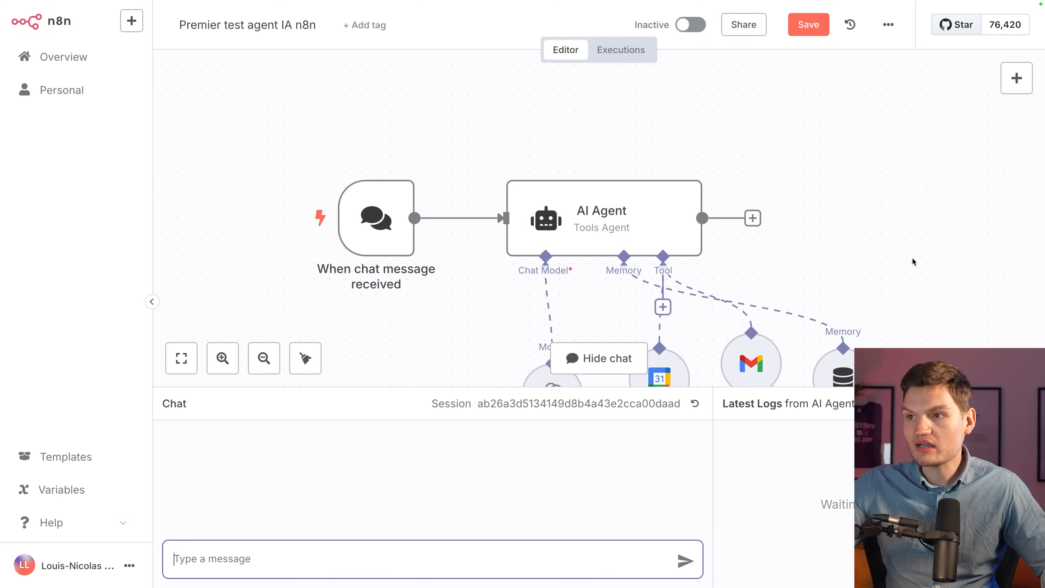
Send the pasted request for a 15-minute meeting on 14 avril 2025, 7h00–7h15, and open the event link.
{"action": "scroll", "coordinate": [863, 238], "scroll_direction": "down", "scroll_amount": 4}
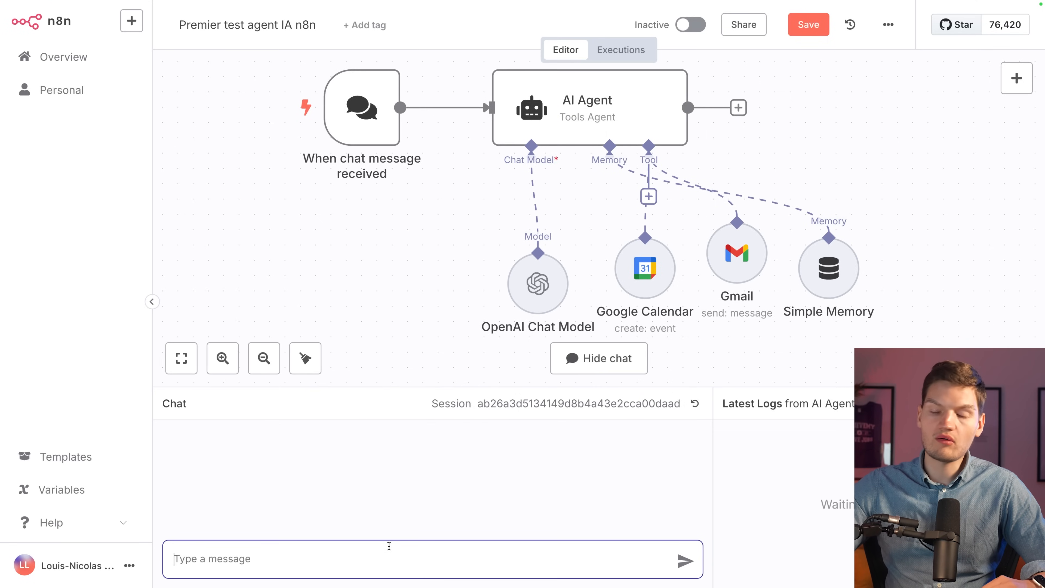
{"action": "key", "text": "ctrl+v"}
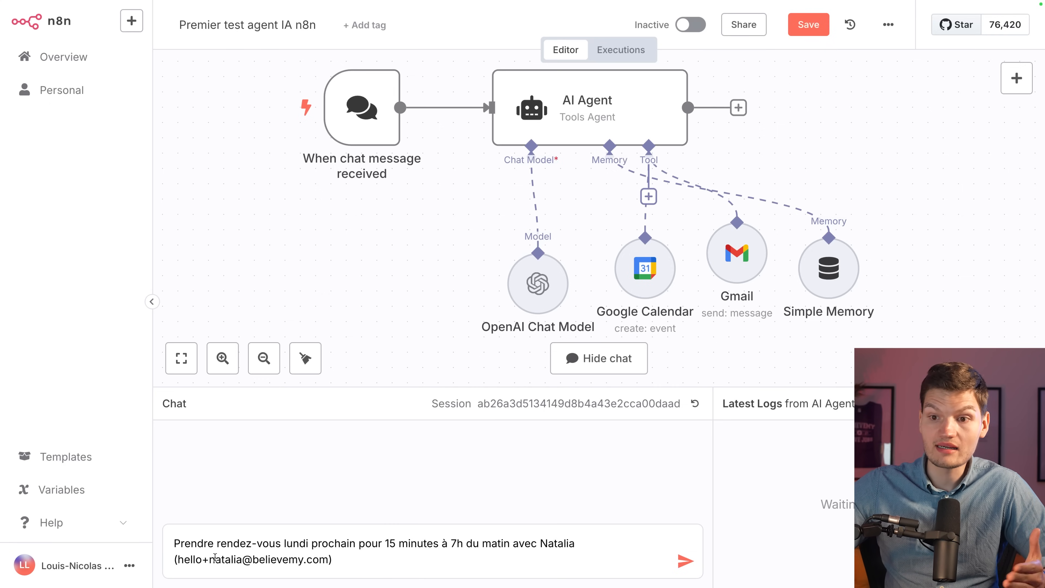
{"action": "left_click", "coordinate": [685, 561]}
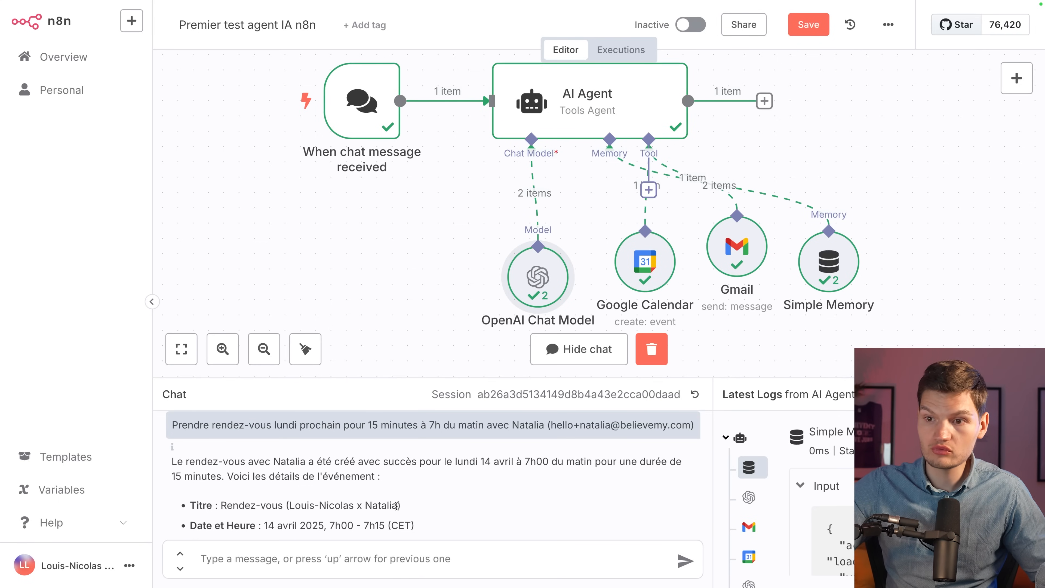
{"action": "scroll", "coordinate": [476, 501], "scroll_direction": "down", "scroll_amount": 2}
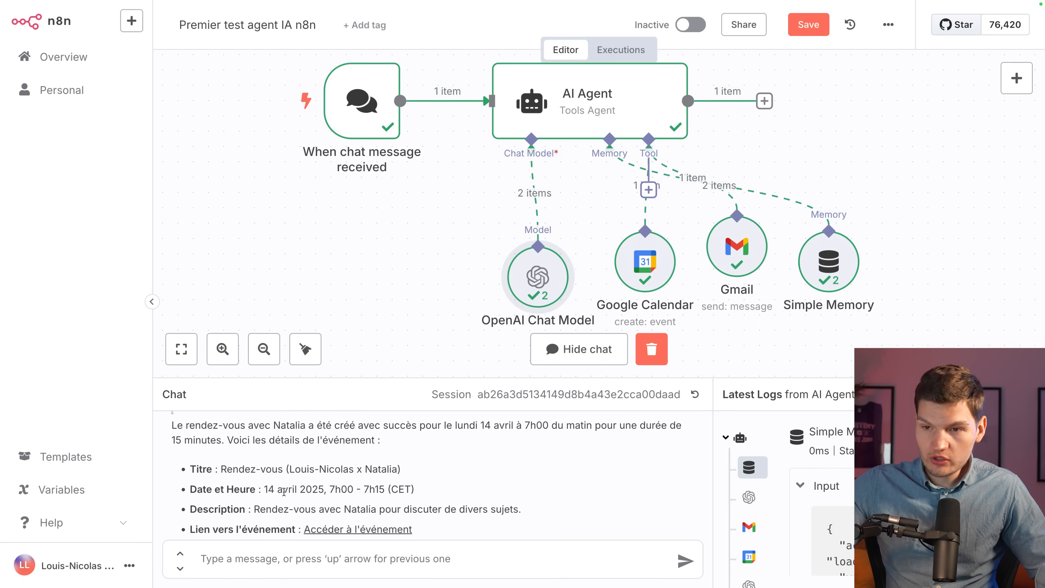
{"action": "scroll", "coordinate": [284, 491], "scroll_direction": "down", "scroll_amount": 3}
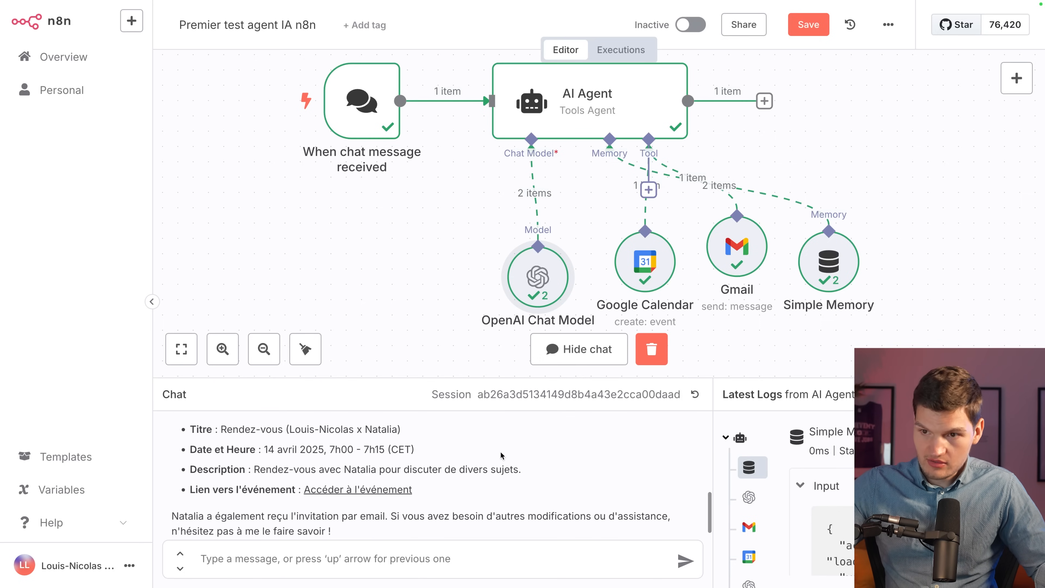
{"action": "left_click", "coordinate": [343, 490]}
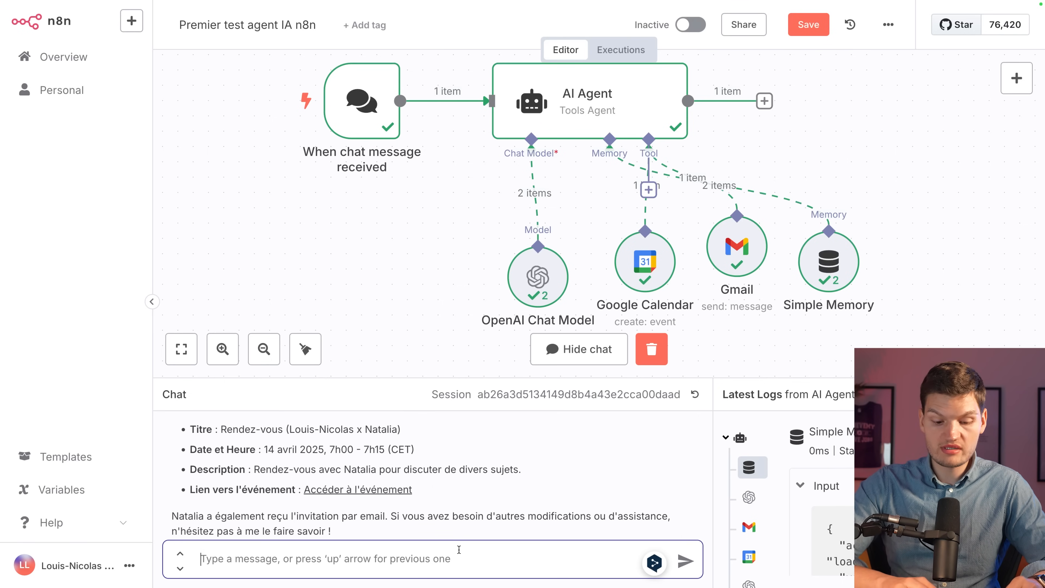
Ask the agent in chat to reschedule the appointment with the contact to 15 avril at 23h.
{"action": "type", "text": "Reprendre rendez-vous avec natalia 15 avril à 23h"}
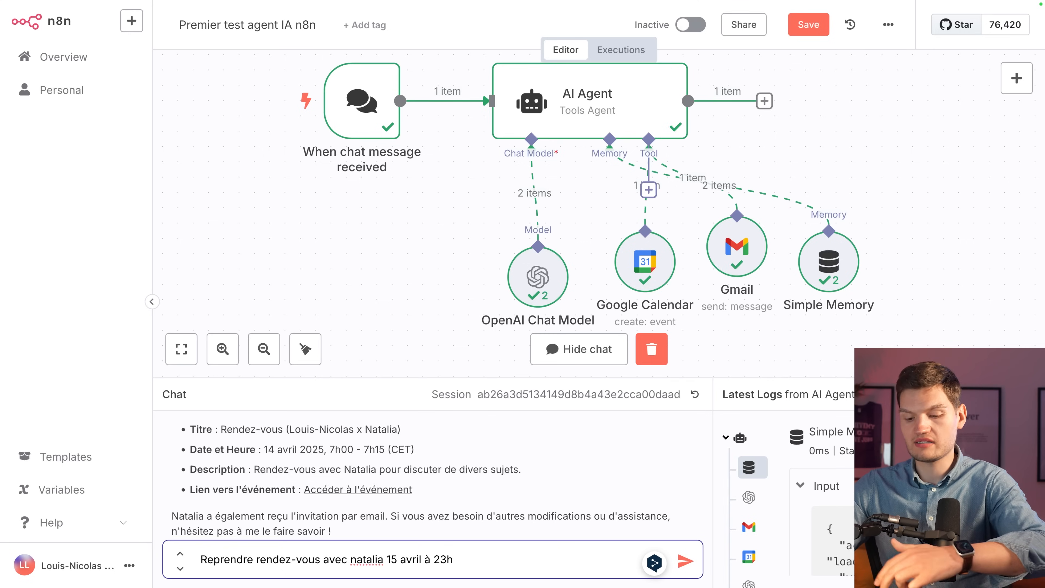
{"action": "key", "text": "Return"}
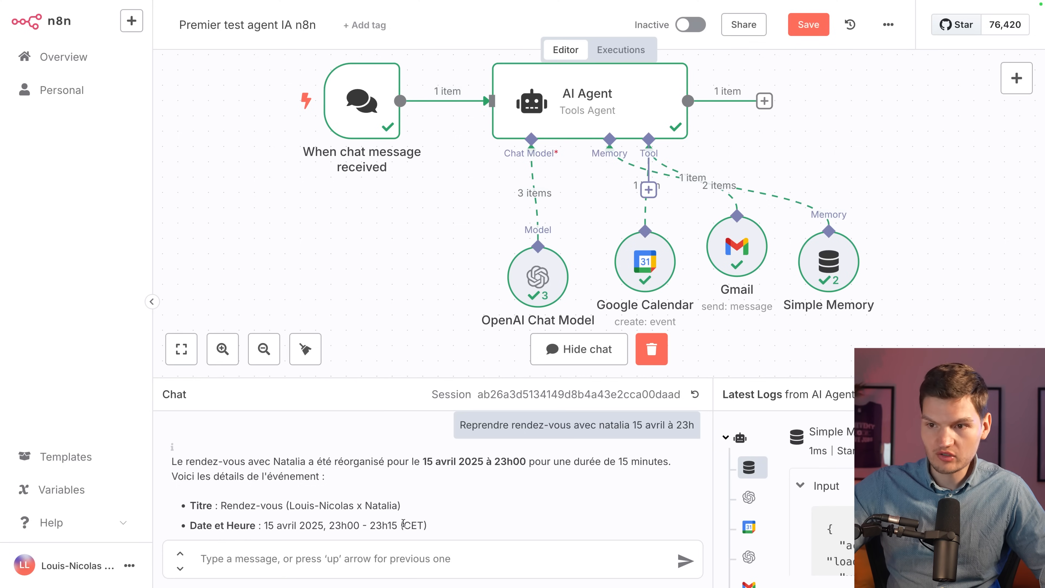
{"action": "scroll", "coordinate": [483, 516], "scroll_direction": "down", "scroll_amount": 3}
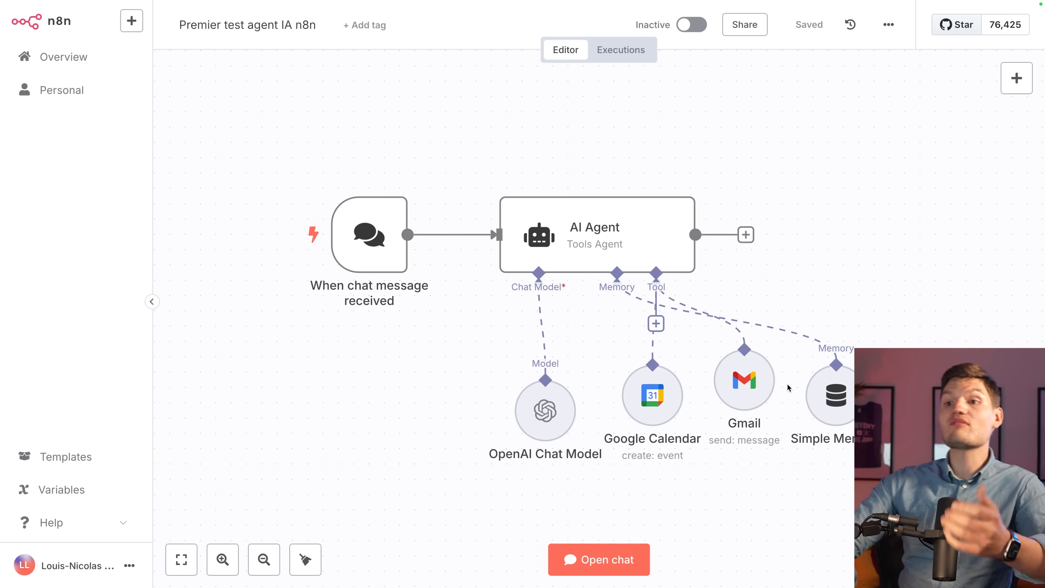
Add a WhatsApp Business Cloud 'On messages' trigger found by searching 'whts'.
{"action": "left_click", "coordinate": [745, 234]}
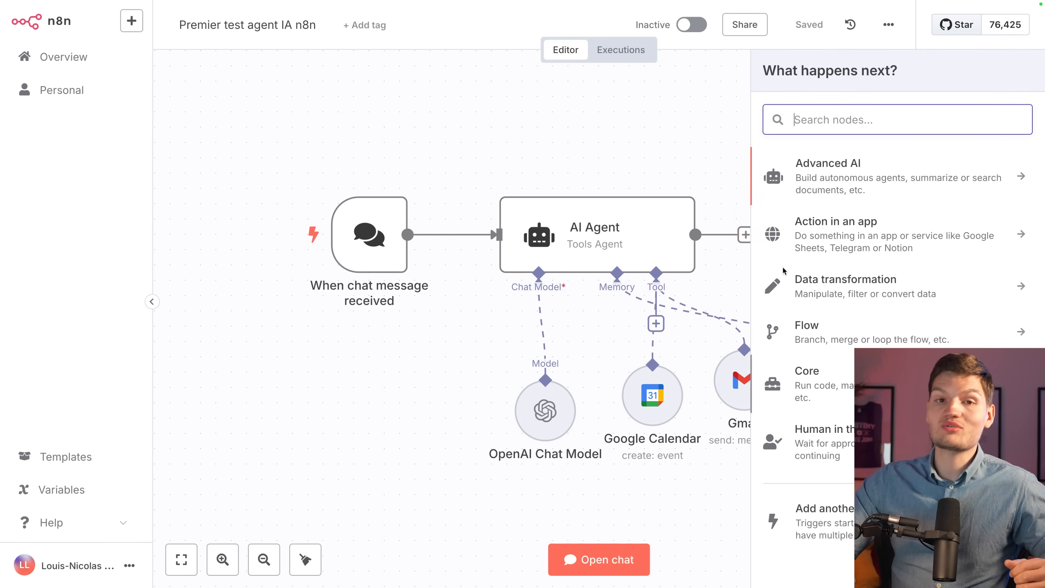
{"action": "left_click", "coordinate": [551, 141]}
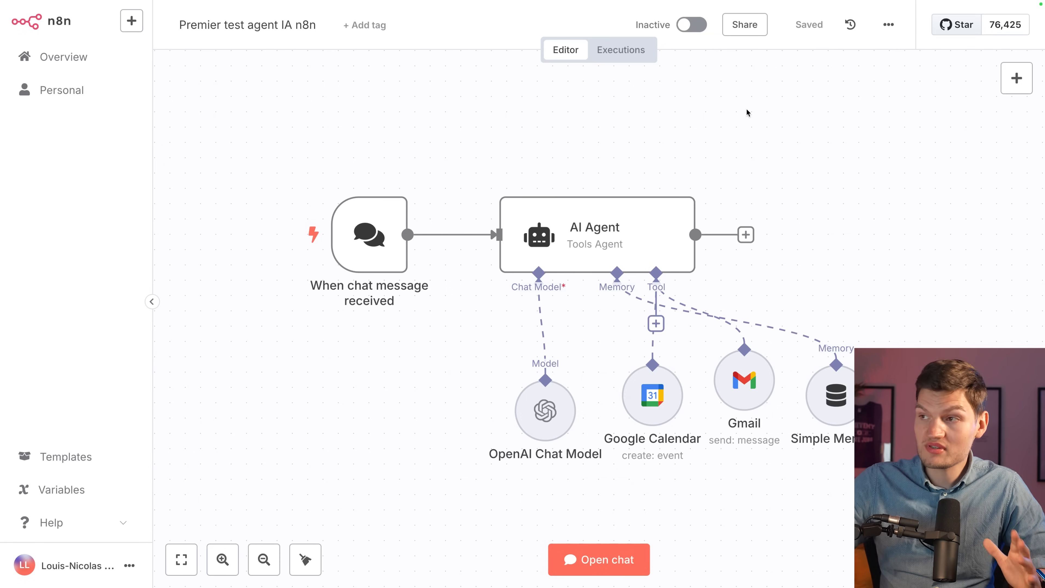
{"action": "left_click", "coordinate": [1016, 78]}
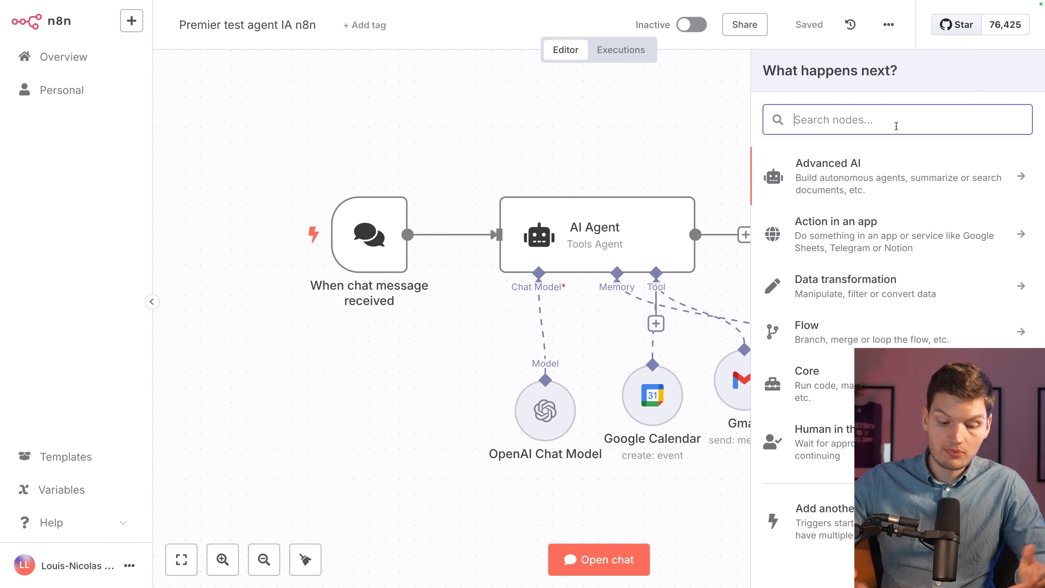
{"action": "type", "text": "whts"}
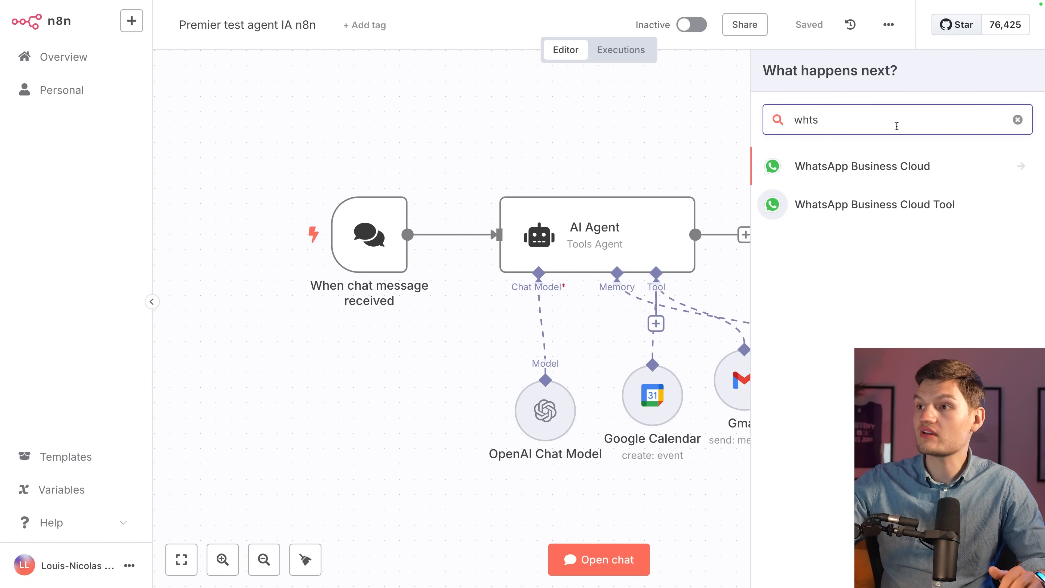
{"action": "left_click", "coordinate": [874, 165]}
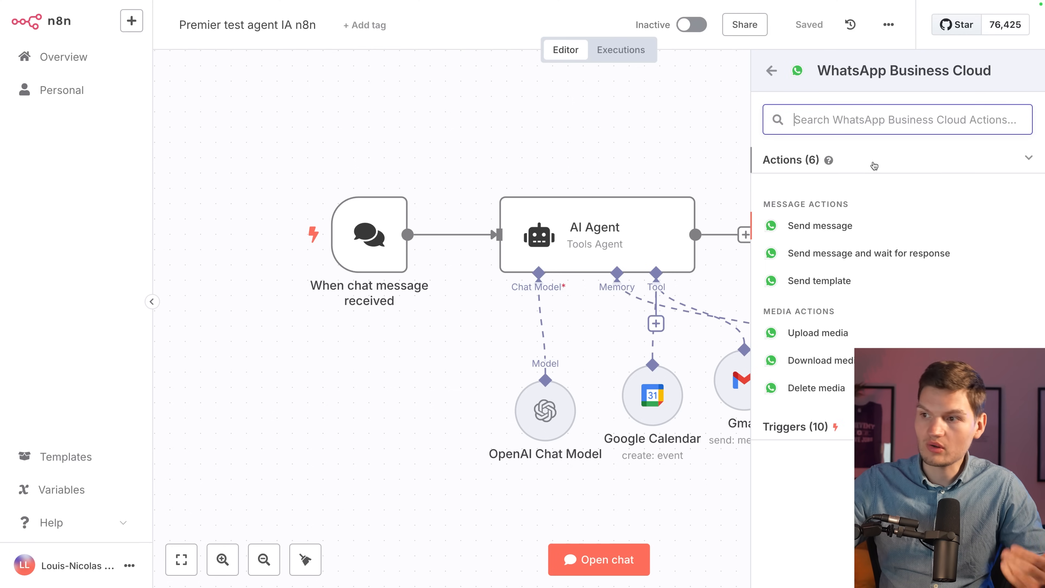
{"action": "left_click", "coordinate": [819, 428]}
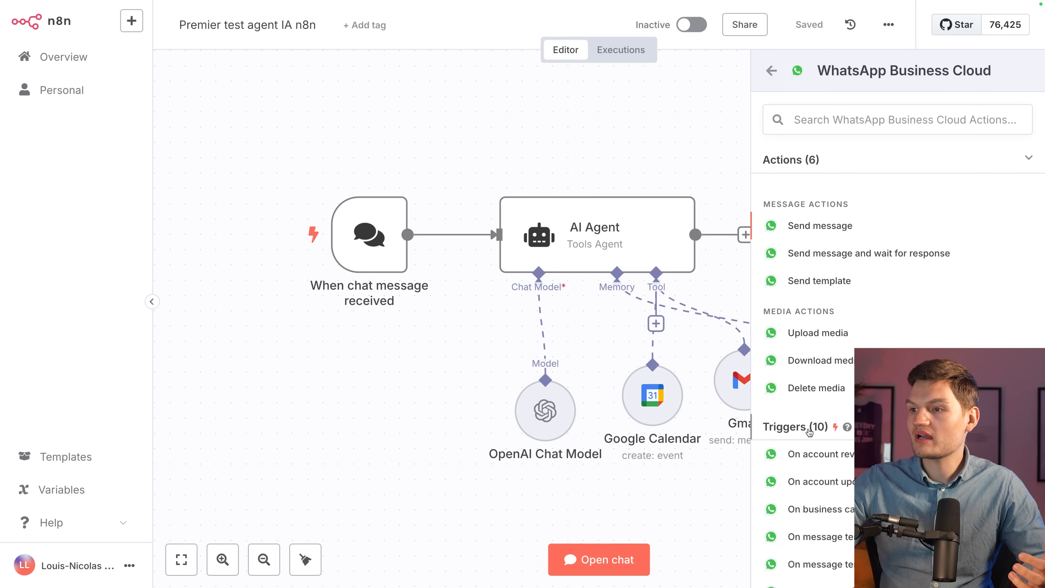
{"action": "scroll", "coordinate": [811, 436], "scroll_direction": "down", "scroll_amount": 5}
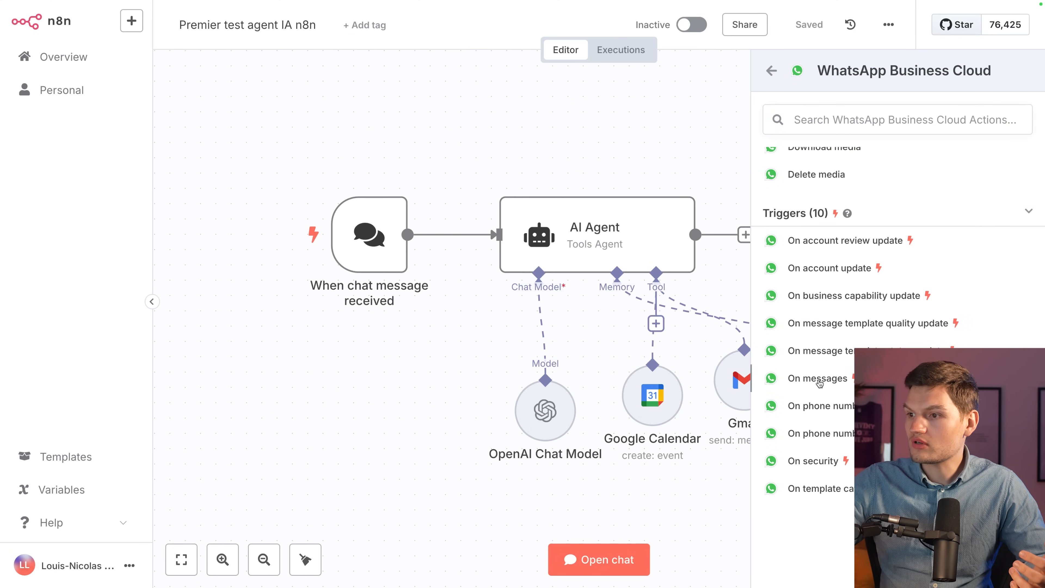
{"action": "left_click", "coordinate": [819, 379]}
Start a new WhatsApp credential for the trigger and open its documentation.
{"action": "left_click", "coordinate": [419, 153]}
{"action": "left_click", "coordinate": [384, 192]}
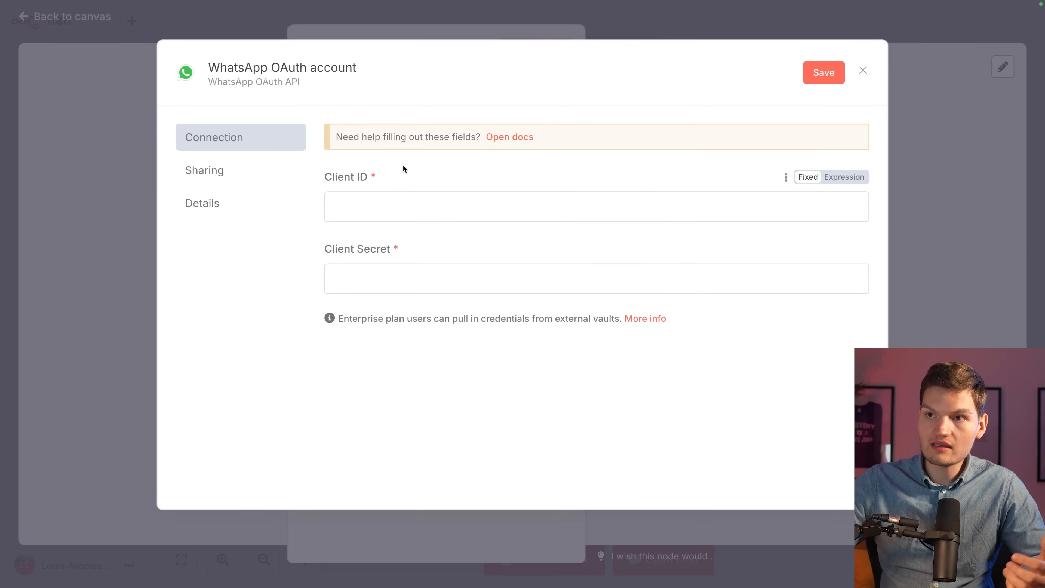
{"action": "left_click_drag", "start_coordinate": [344, 142], "coordinate": [573, 140]}
{"action": "left_click", "coordinate": [429, 132]}
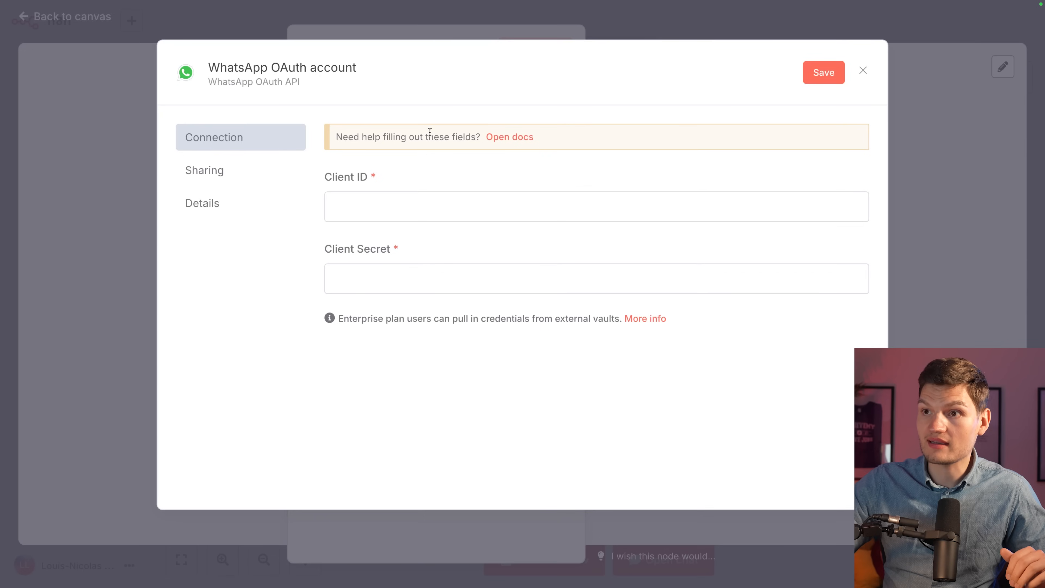
{"action": "left_click", "coordinate": [499, 141]}
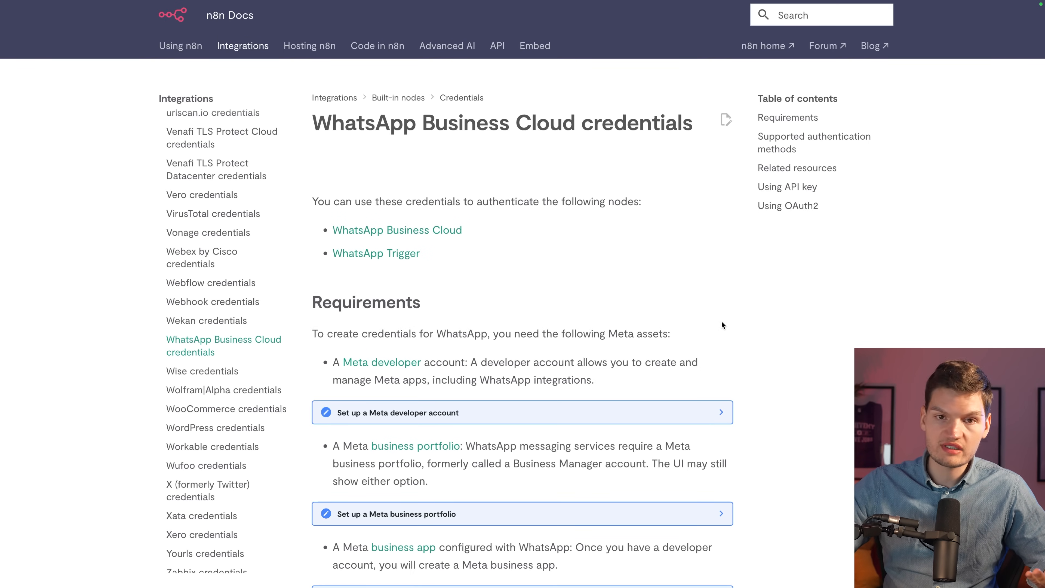
Read the Requirements and Supported authentication methods sections, then close the credential dialog.
{"action": "scroll", "coordinate": [722, 322], "scroll_direction": "down", "scroll_amount": 4}
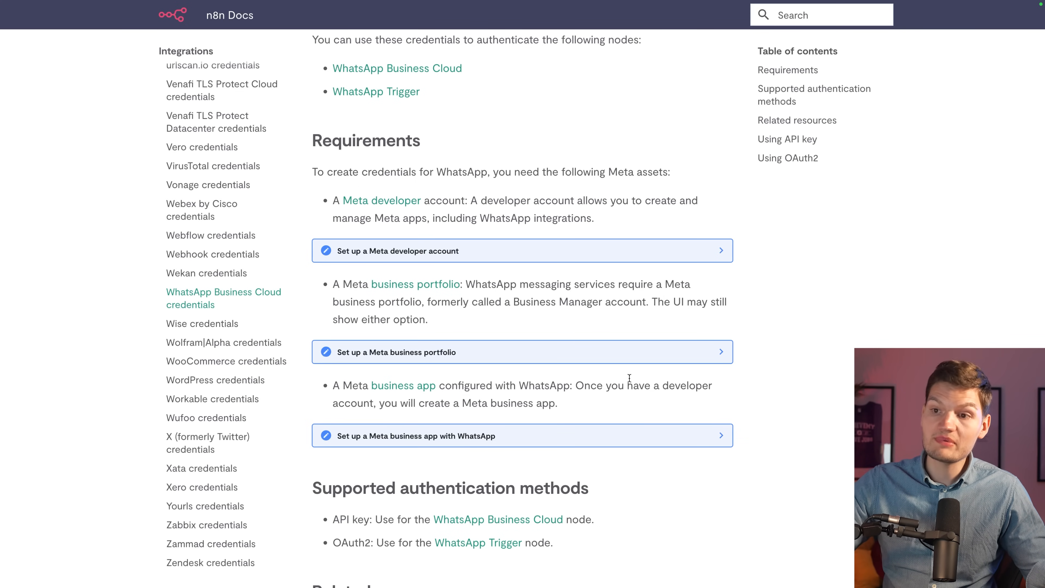
{"action": "scroll", "coordinate": [629, 378], "scroll_direction": "down", "scroll_amount": 3}
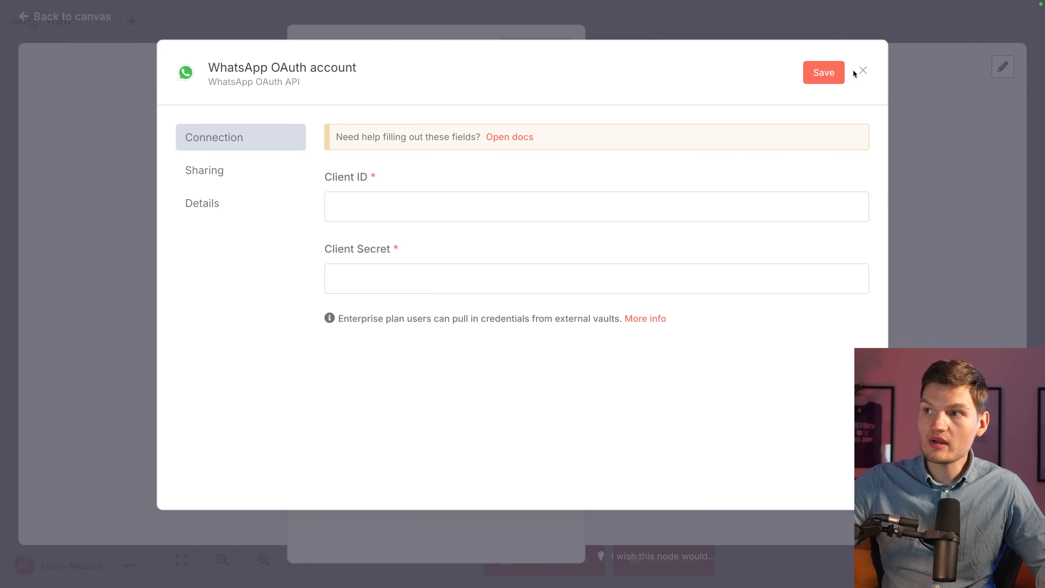
{"action": "left_click", "coordinate": [855, 72]}
Delete the WhatsApp Trigger node and go to the Templates library from the sidebar.
{"action": "left_click", "coordinate": [832, 27]}
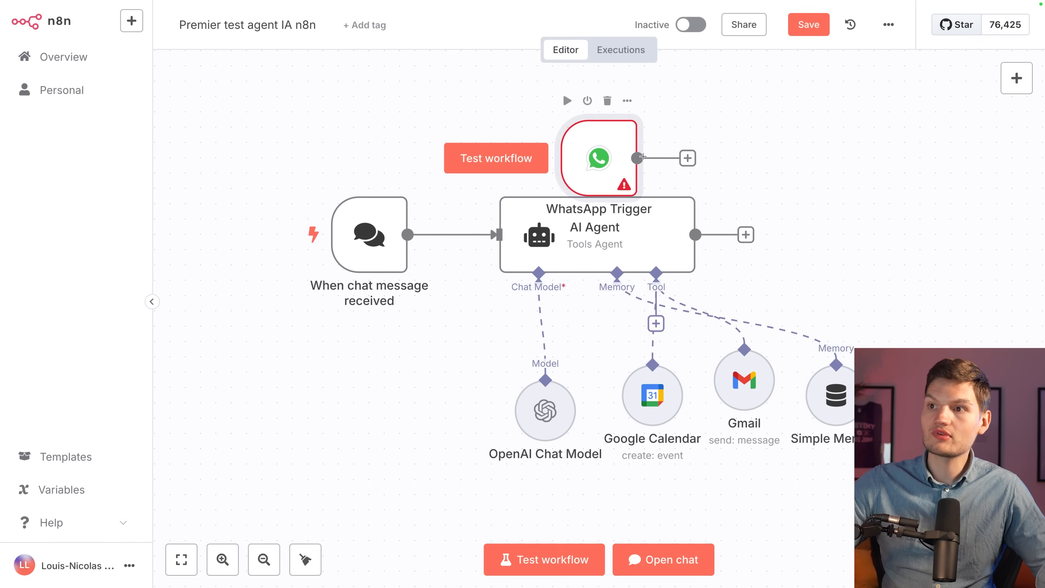
{"action": "left_click", "coordinate": [607, 99]}
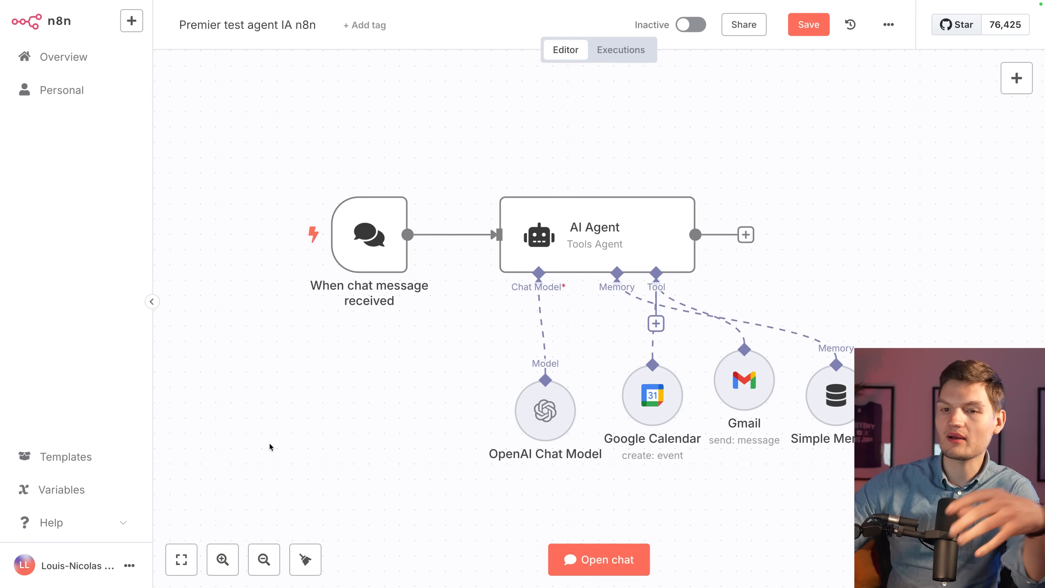
{"action": "left_click", "coordinate": [57, 465]}
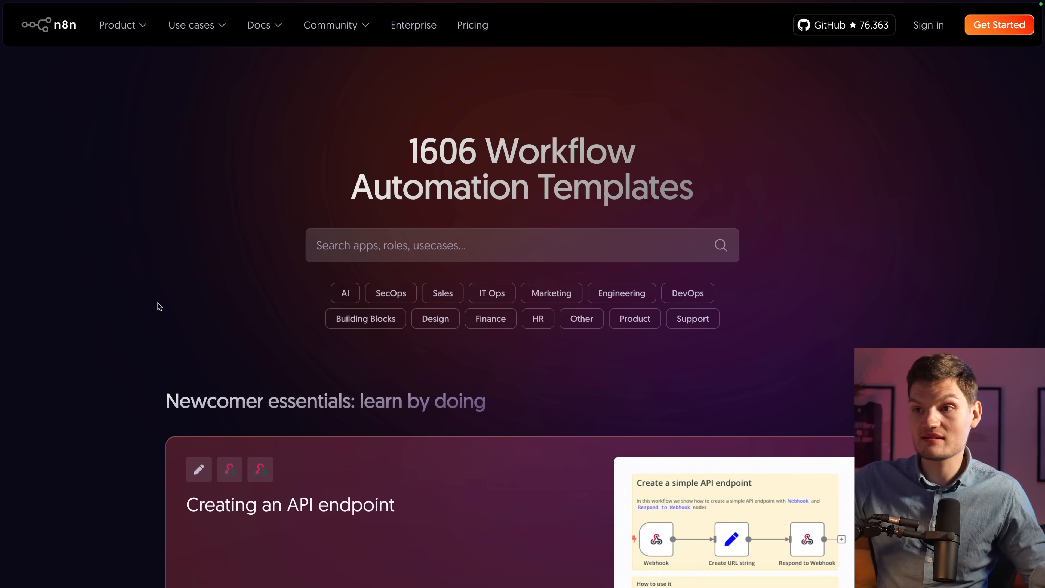
Filter templates to Discord and open the 'Fully Automated AI Video Generation & Multi-Platform Publishing' template.
{"action": "left_click", "coordinate": [322, 243]}
{"action": "type", "text": "disco"}
{"action": "left_click", "coordinate": [329, 332]}
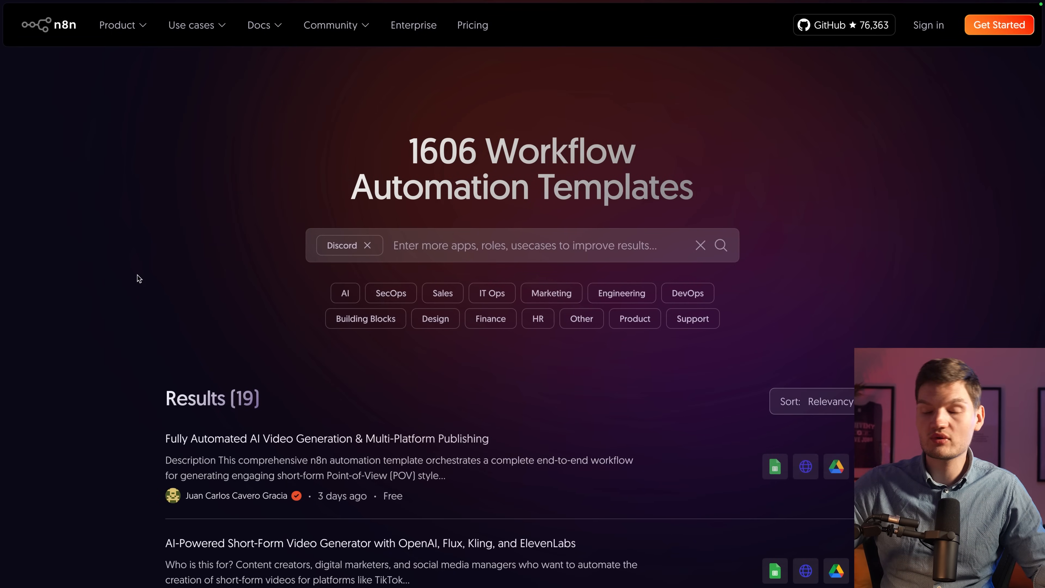
{"action": "scroll", "coordinate": [137, 275], "scroll_direction": "down", "scroll_amount": 5}
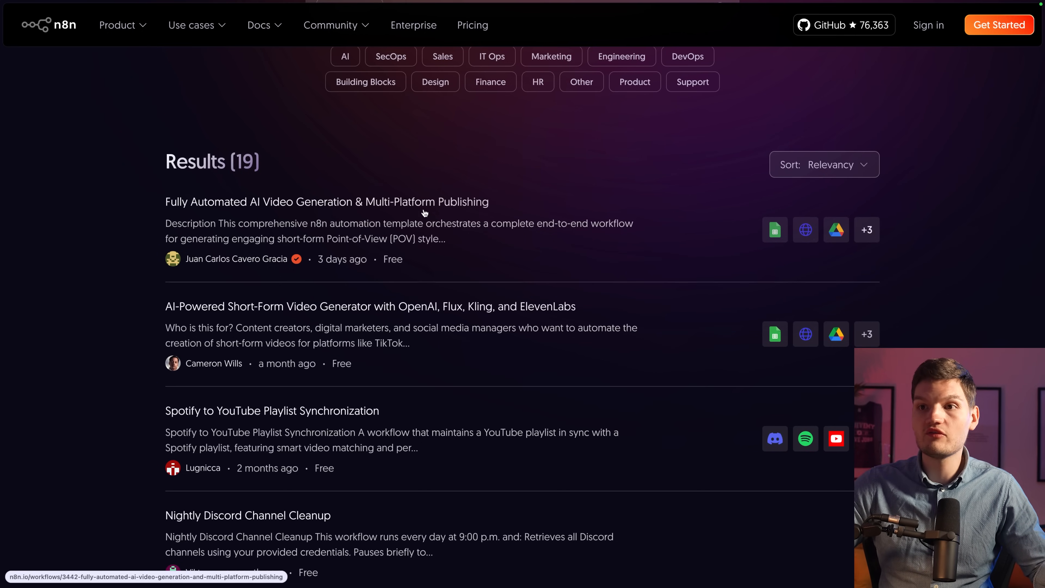
{"action": "left_click", "coordinate": [305, 216]}
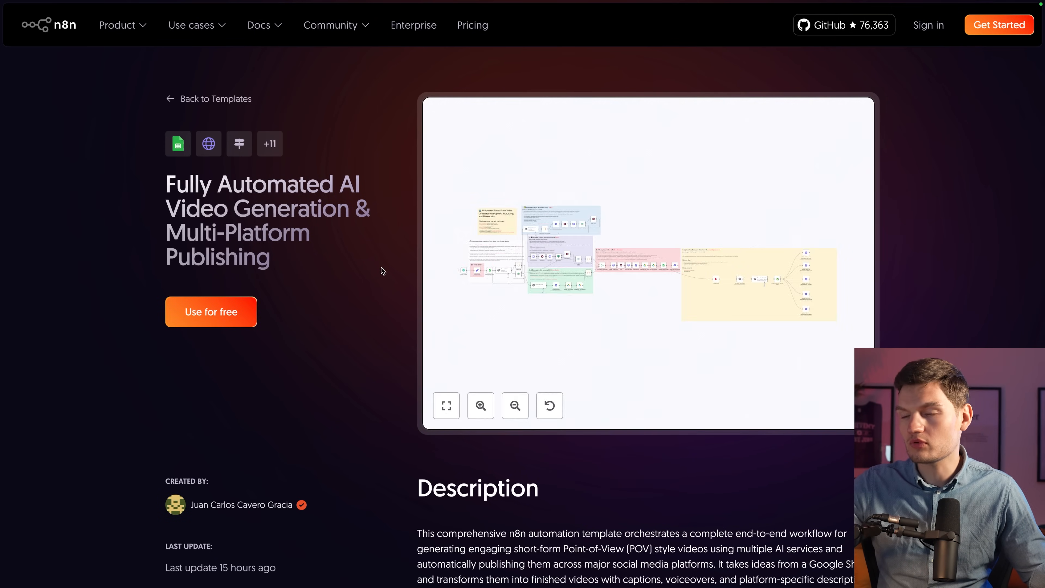
{"action": "mouse_move", "coordinate": [677, 307]}
{"action": "left_click", "coordinate": [629, 267]}
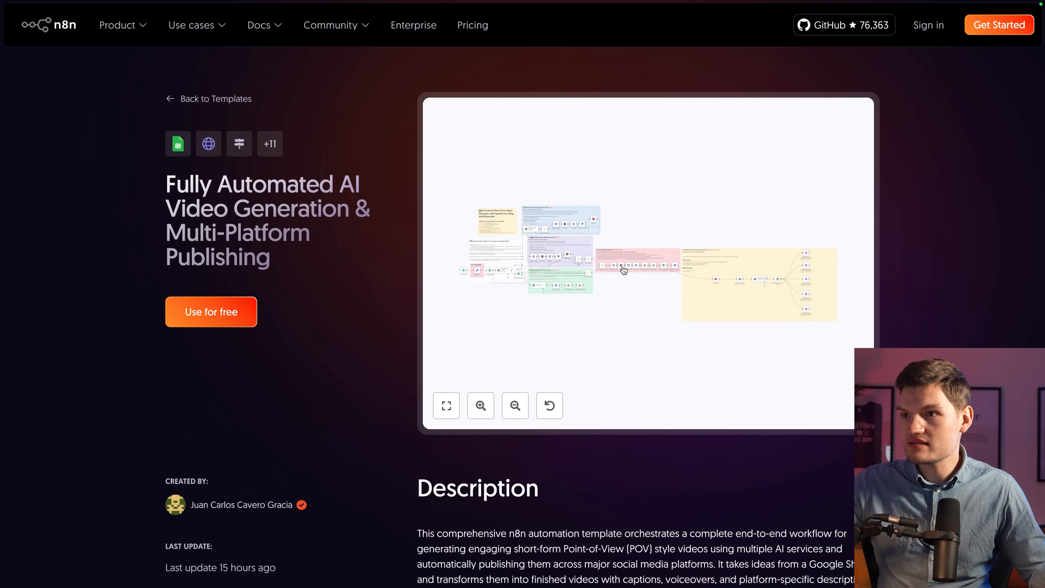
{"action": "scroll", "coordinate": [574, 252], "scroll_direction": "up", "scroll_amount": 10}
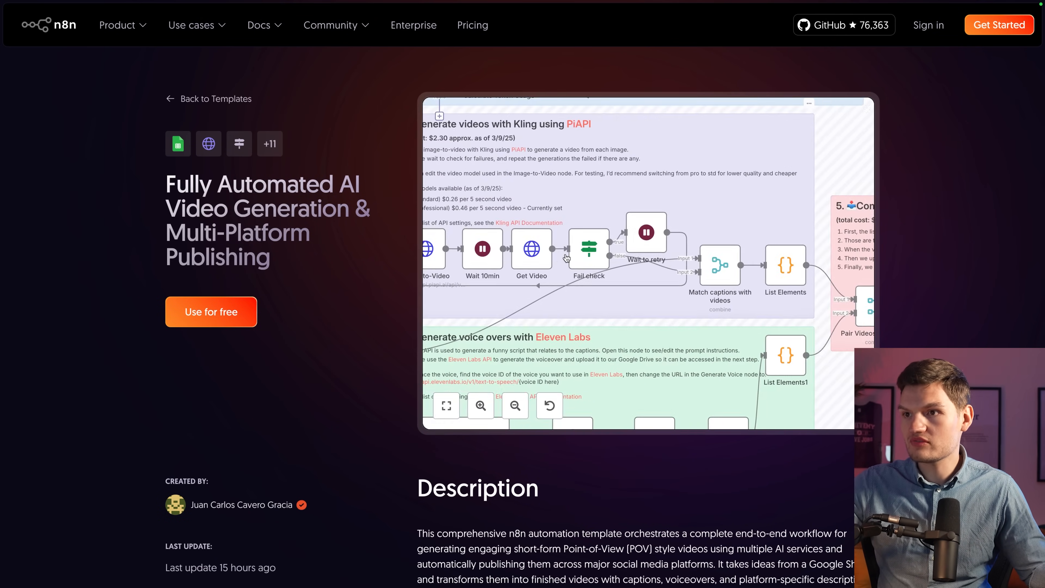
{"action": "scroll", "coordinate": [567, 257], "scroll_direction": "down", "scroll_amount": 10}
{"action": "scroll", "coordinate": [637, 288], "scroll_direction": "up", "scroll_amount": 4}
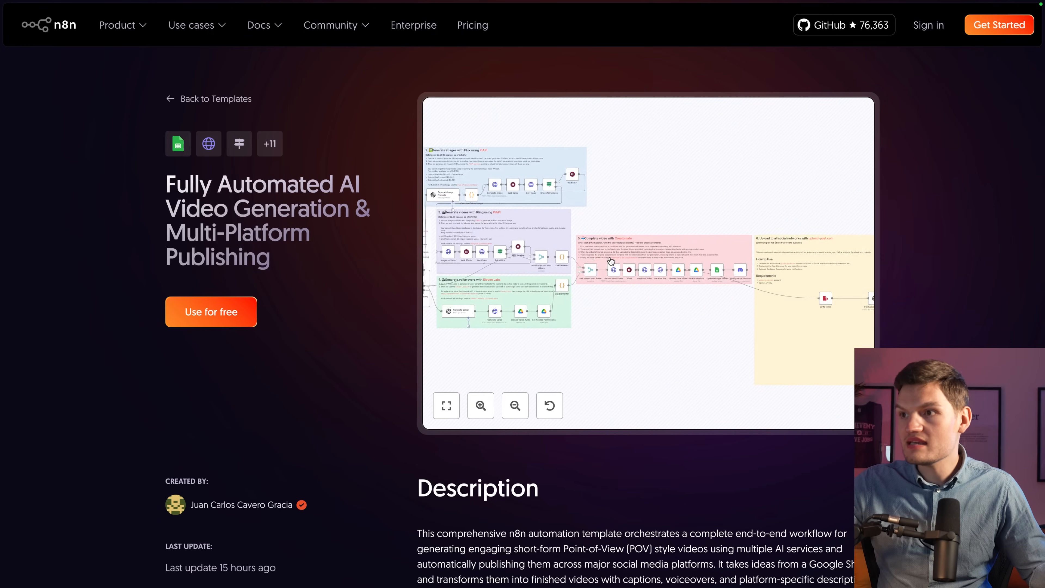
{"action": "left_click", "coordinate": [445, 405]}
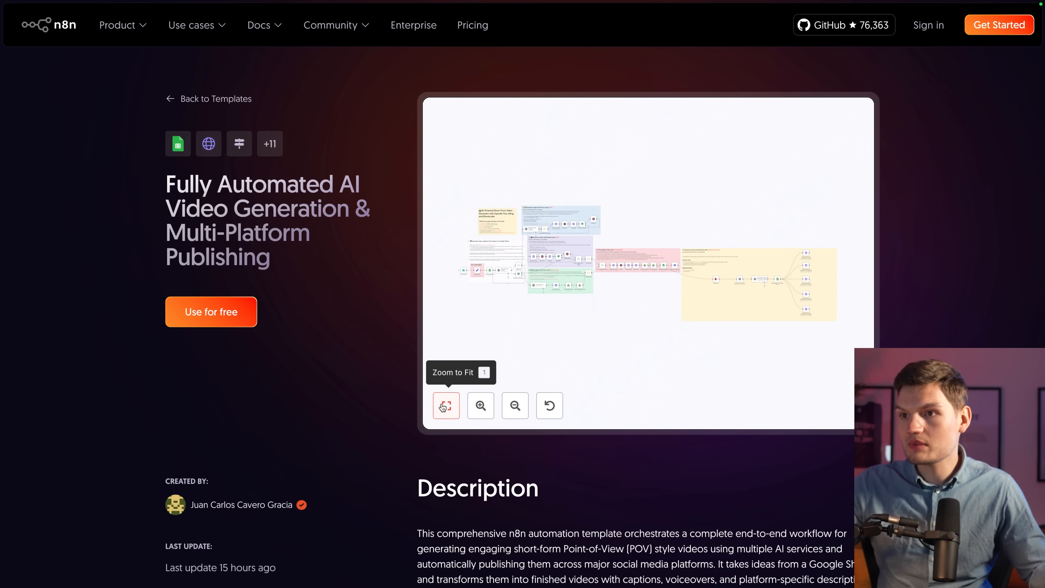
{"action": "scroll", "coordinate": [802, 292], "scroll_direction": "up", "scroll_amount": 8}
{"action": "scroll", "coordinate": [780, 291], "scroll_direction": "down", "scroll_amount": 3}
{"action": "scroll", "coordinate": [780, 290], "scroll_direction": "left", "scroll_amount": 15}
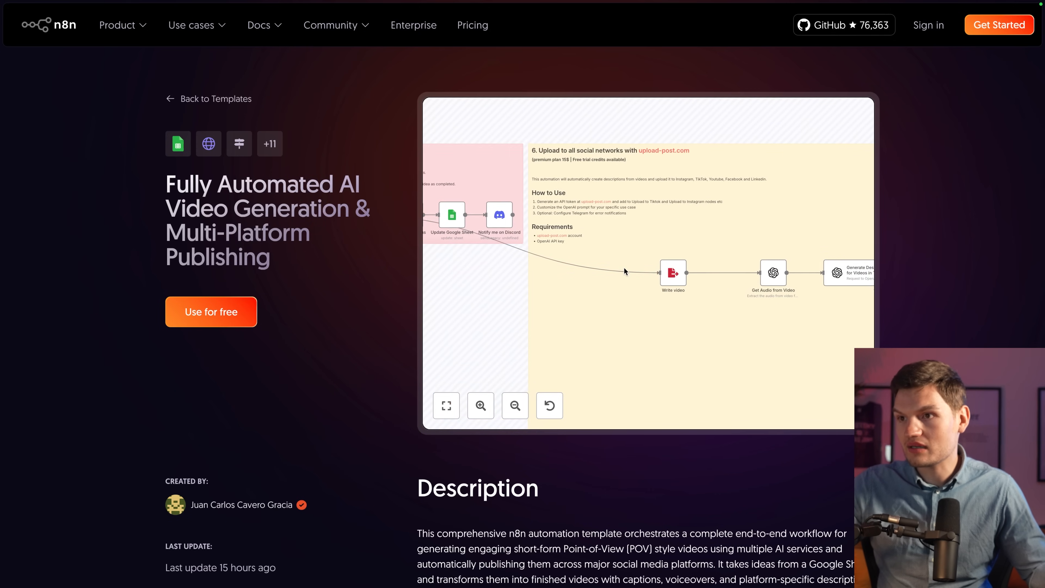
{"action": "scroll", "coordinate": [724, 263], "scroll_direction": "left", "scroll_amount": 5}
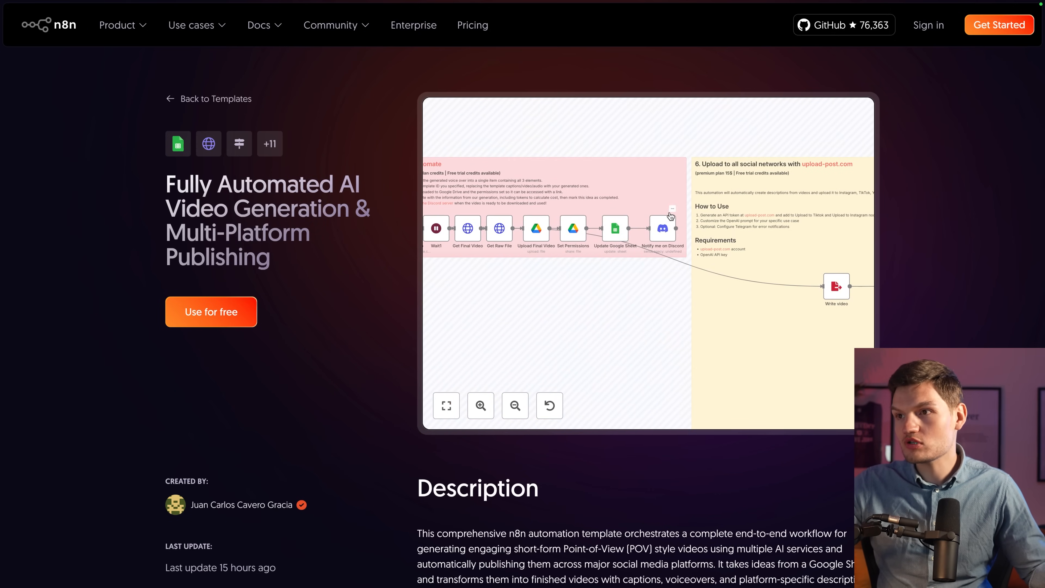
{"action": "scroll", "coordinate": [655, 220], "scroll_direction": "left", "scroll_amount": 6}
{"action": "scroll", "coordinate": [699, 185], "scroll_direction": "up", "scroll_amount": 2}
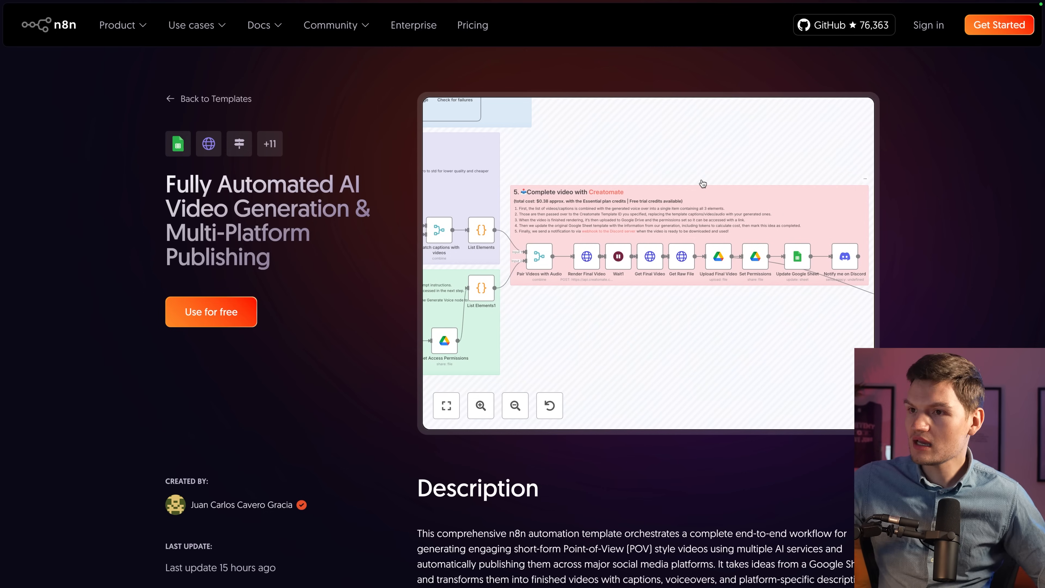
{"action": "scroll", "coordinate": [702, 184], "scroll_direction": "left", "scroll_amount": 5}
{"action": "scroll", "coordinate": [703, 184], "scroll_direction": "up", "scroll_amount": 1}
{"action": "scroll", "coordinate": [723, 191], "scroll_direction": "left", "scroll_amount": 6}
{"action": "scroll", "coordinate": [722, 192], "scroll_direction": "up", "scroll_amount": 1}
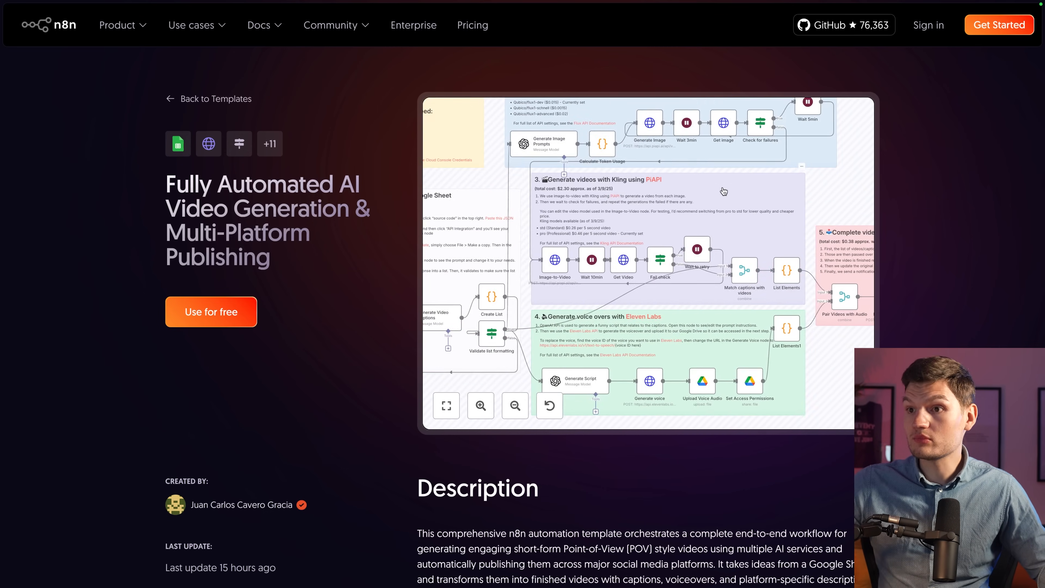
{"action": "scroll", "coordinate": [727, 199], "scroll_direction": "down", "scroll_amount": 5}
{"action": "scroll", "coordinate": [587, 215], "scroll_direction": "up", "scroll_amount": 6}
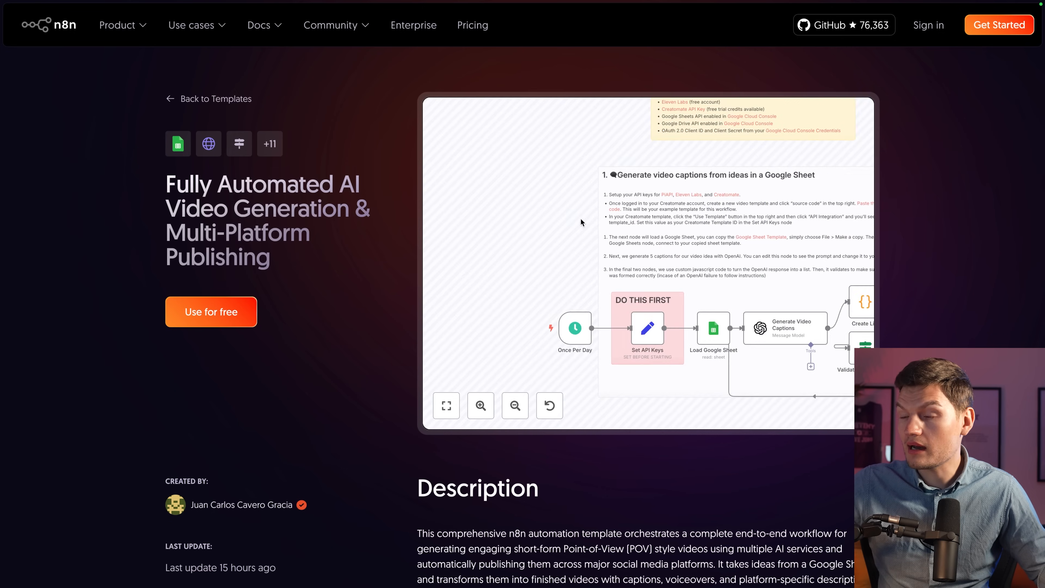
{"action": "scroll", "coordinate": [740, 283], "scroll_direction": "down", "scroll_amount": 1}
{"action": "scroll", "coordinate": [739, 283], "scroll_direction": "right", "scroll_amount": 1}
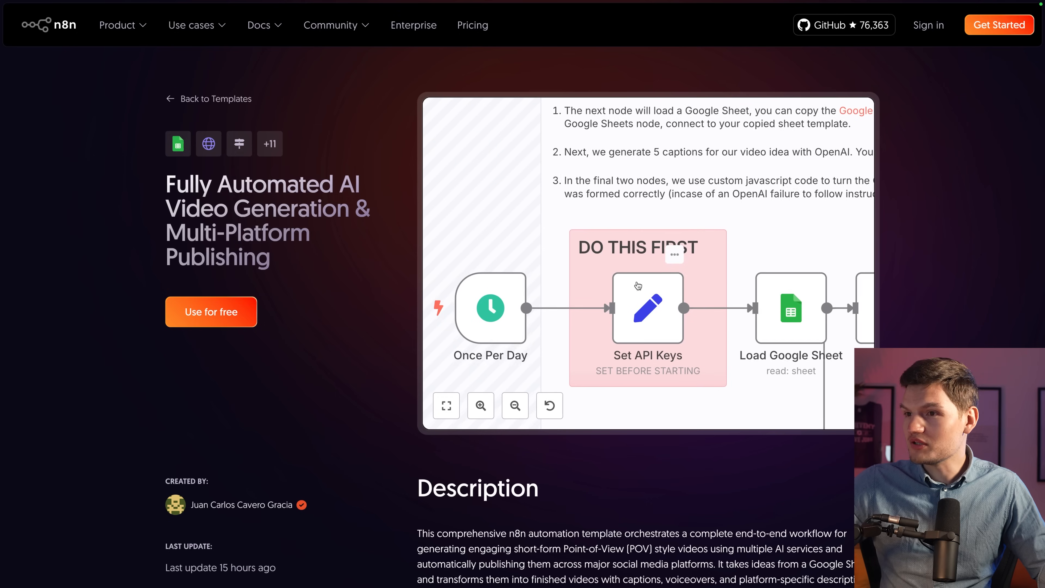
{"action": "scroll", "coordinate": [663, 325], "scroll_direction": "right", "scroll_amount": 1}
{"action": "scroll", "coordinate": [664, 325], "scroll_direction": "right", "scroll_amount": 3}
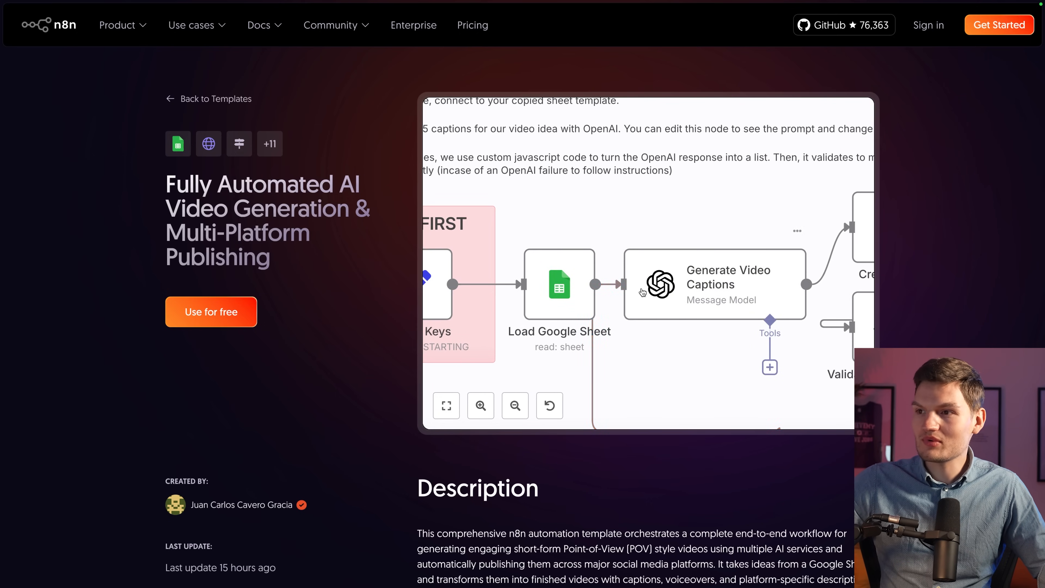
{"action": "scroll", "coordinate": [597, 291], "scroll_direction": "right", "scroll_amount": 5}
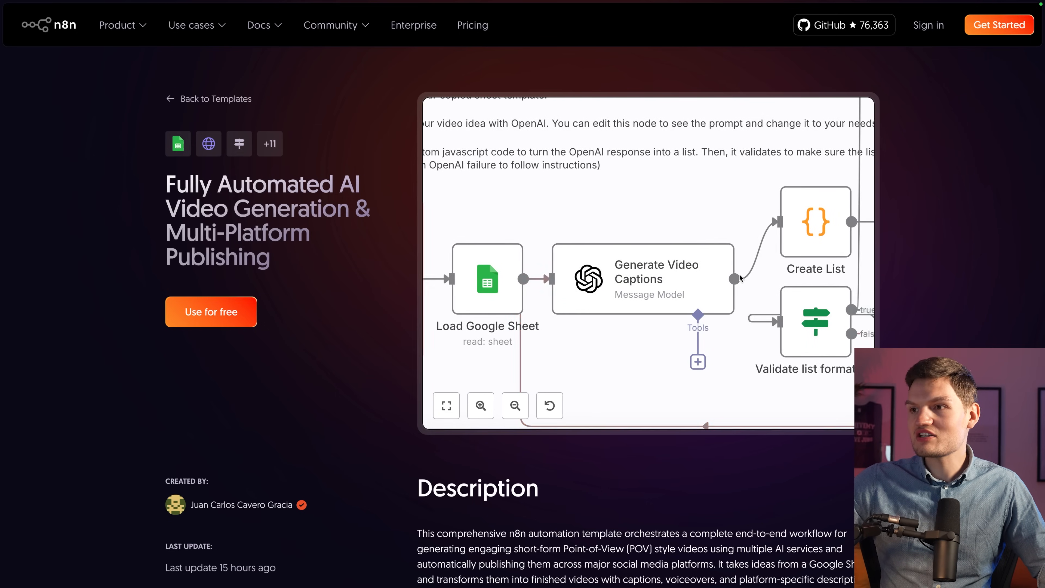
{"action": "scroll", "coordinate": [702, 281], "scroll_direction": "down", "scroll_amount": 6}
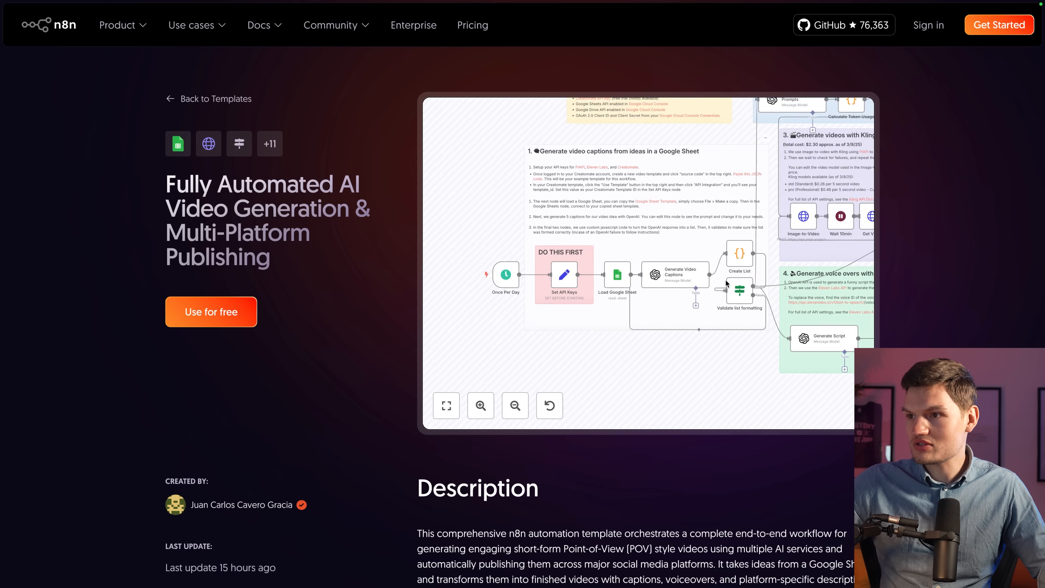
{"action": "scroll", "coordinate": [732, 266], "scroll_direction": "up", "scroll_amount": 2}
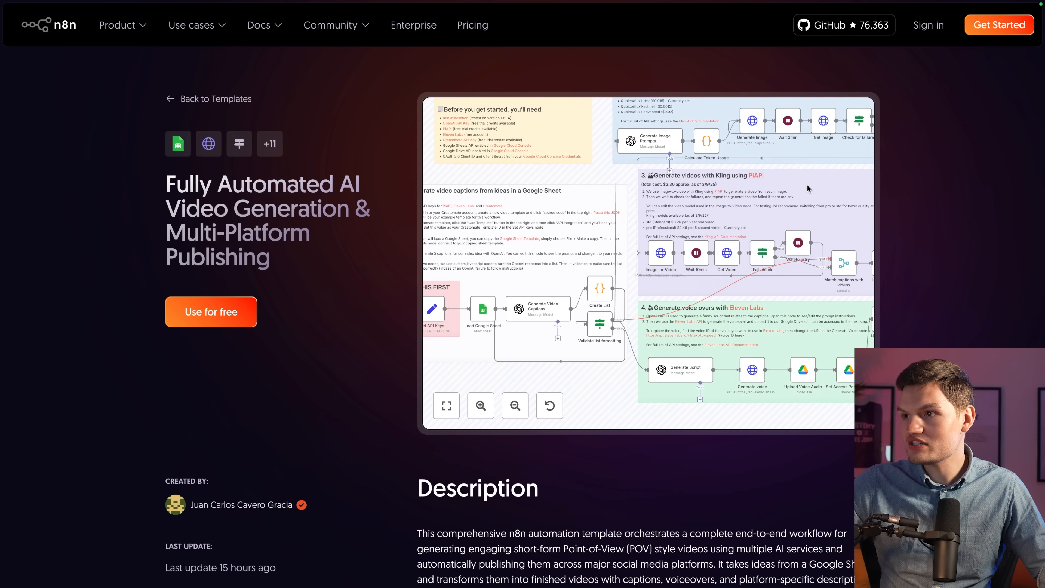
{"action": "scroll", "coordinate": [695, 357], "scroll_direction": "right", "scroll_amount": 3}
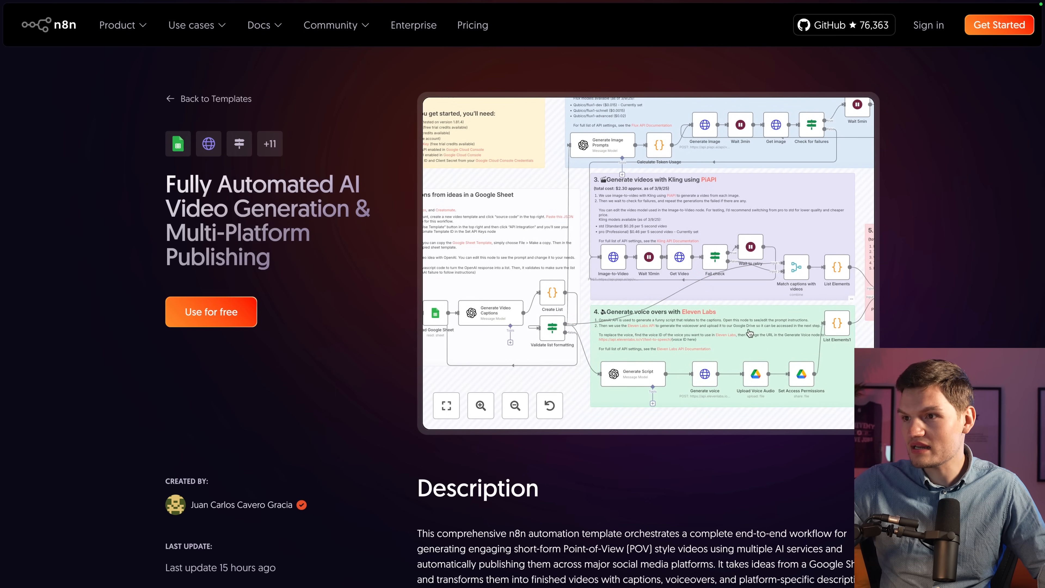
{"action": "scroll", "coordinate": [741, 350], "scroll_direction": "up", "scroll_amount": 2}
{"action": "scroll", "coordinate": [713, 249], "scroll_direction": "up", "scroll_amount": 4}
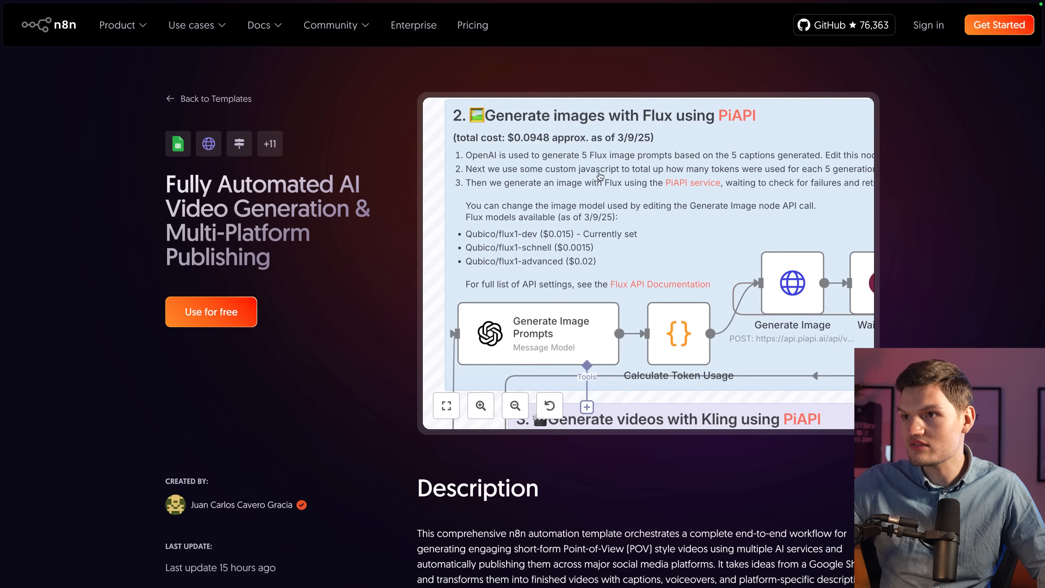
{"action": "scroll", "coordinate": [742, 271], "scroll_direction": "down", "scroll_amount": 4}
{"action": "scroll", "coordinate": [738, 274], "scroll_direction": "right", "scroll_amount": 6}
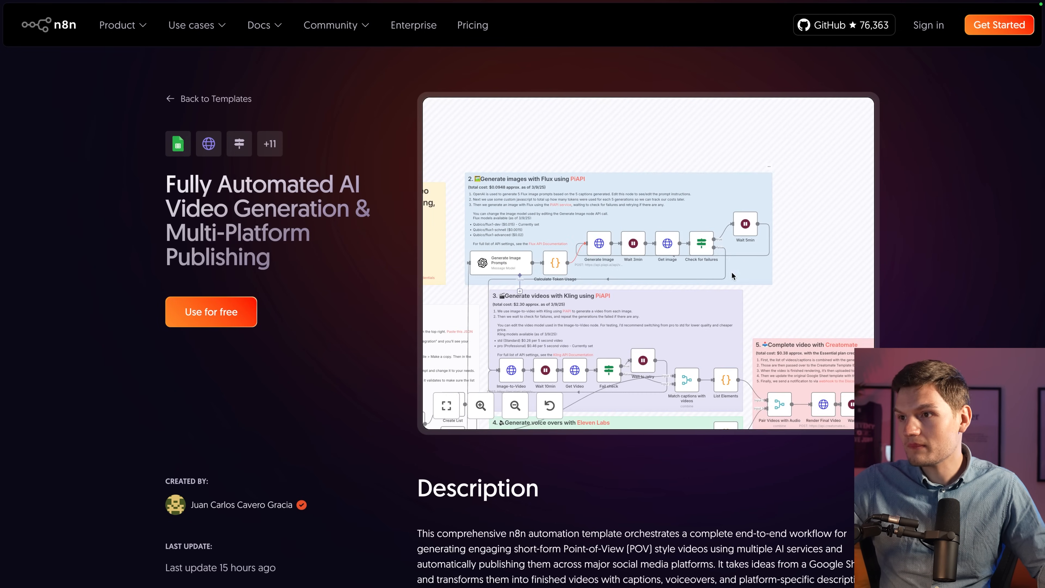
{"action": "scroll", "coordinate": [711, 273], "scroll_direction": "down", "scroll_amount": 5}
{"action": "scroll", "coordinate": [695, 266], "scroll_direction": "up", "scroll_amount": 4}
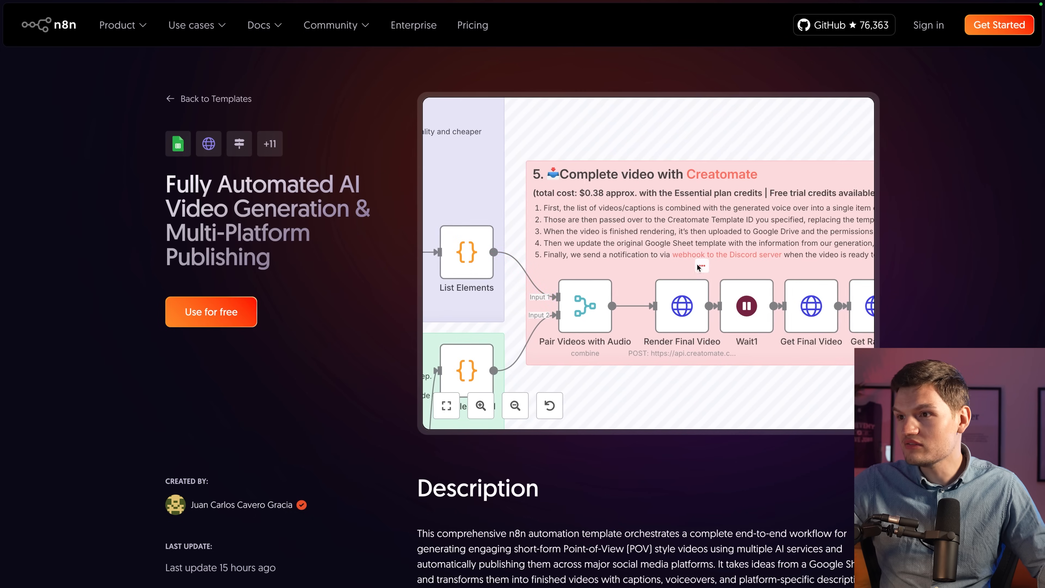
{"action": "scroll", "coordinate": [707, 264], "scroll_direction": "up", "scroll_amount": 2}
{"action": "scroll", "coordinate": [720, 261], "scroll_direction": "right", "scroll_amount": 8}
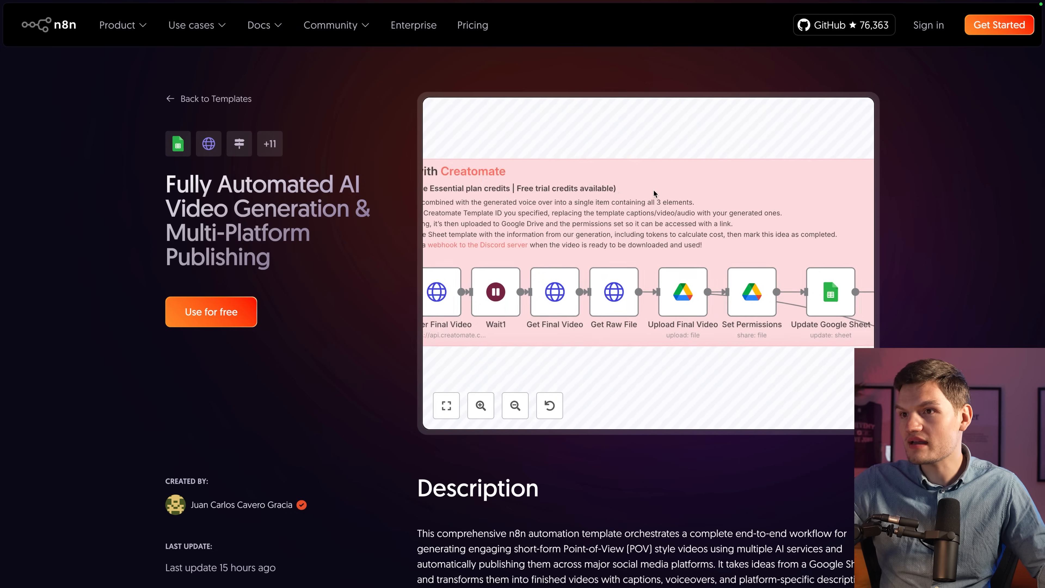
{"action": "scroll", "coordinate": [653, 189], "scroll_direction": "down", "scroll_amount": 3}
{"action": "scroll", "coordinate": [653, 190], "scroll_direction": "right", "scroll_amount": 10}
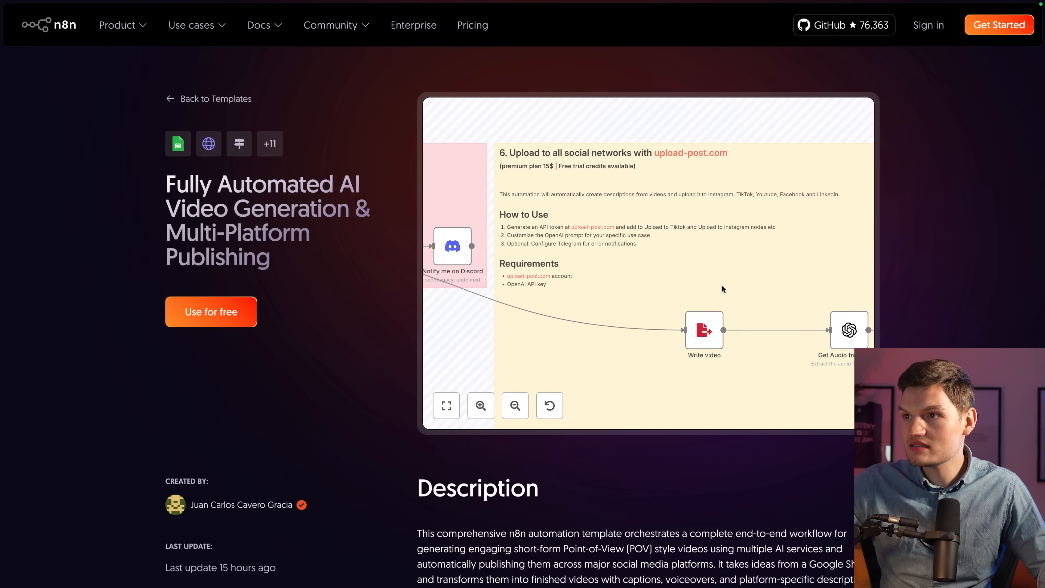
{"action": "scroll", "coordinate": [721, 280], "scroll_direction": "right", "scroll_amount": 10}
{"action": "scroll", "coordinate": [738, 267], "scroll_direction": "down", "scroll_amount": 5}
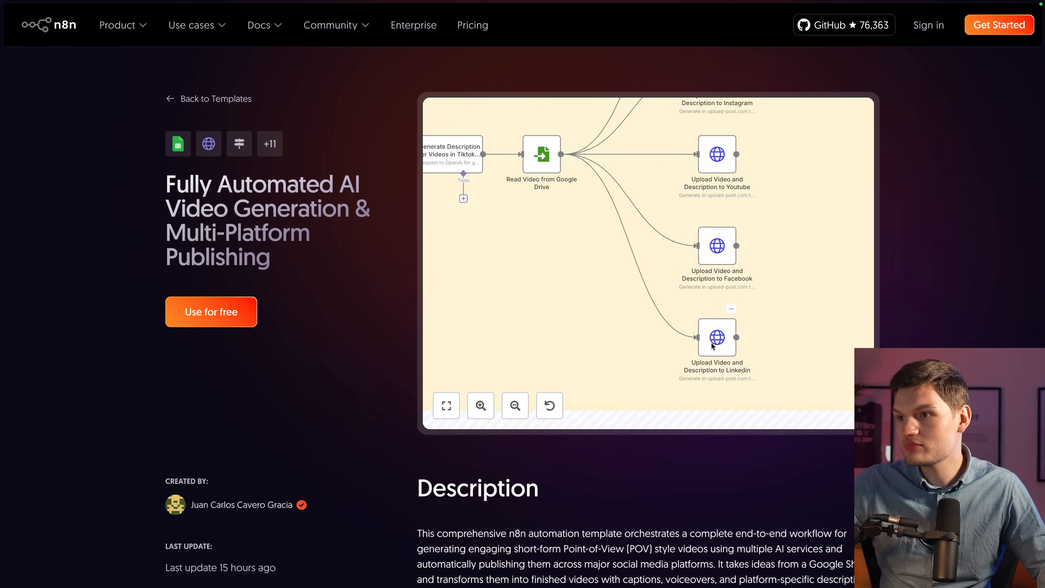
{"action": "scroll", "coordinate": [717, 335], "scroll_direction": "down", "scroll_amount": 10}
{"action": "scroll", "coordinate": [687, 290], "scroll_direction": "left", "scroll_amount": 5}
{"action": "scroll", "coordinate": [653, 278], "scroll_direction": "up", "scroll_amount": 10}
{"action": "scroll", "coordinate": [654, 277], "scroll_direction": "right", "scroll_amount": 1}
{"action": "left_click", "coordinate": [652, 275]}
{"action": "scroll", "coordinate": [635, 377], "scroll_direction": "down", "scroll_amount": 5}
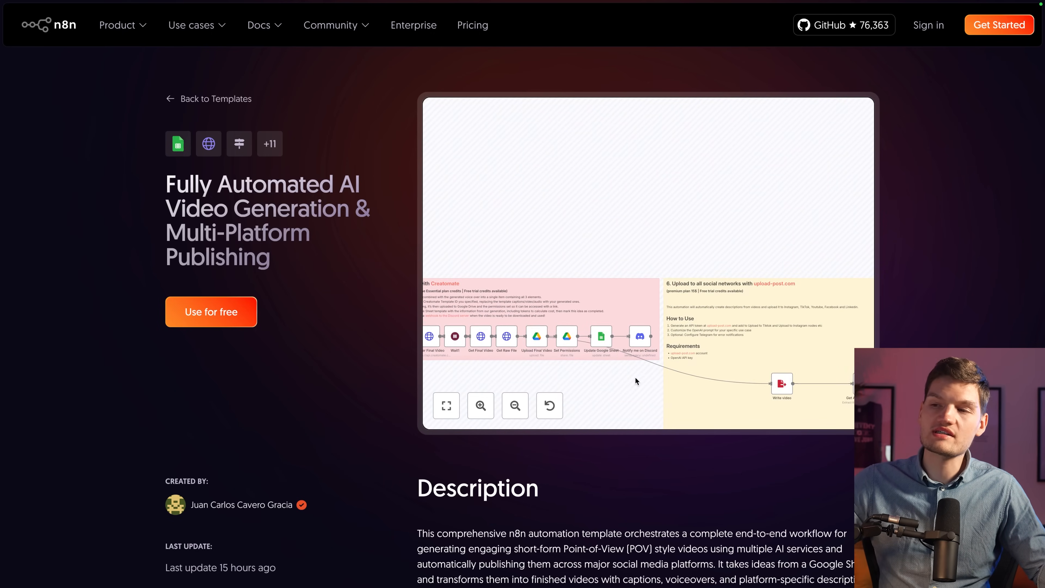
{"action": "scroll", "coordinate": [634, 376], "scroll_direction": "down", "scroll_amount": 1}
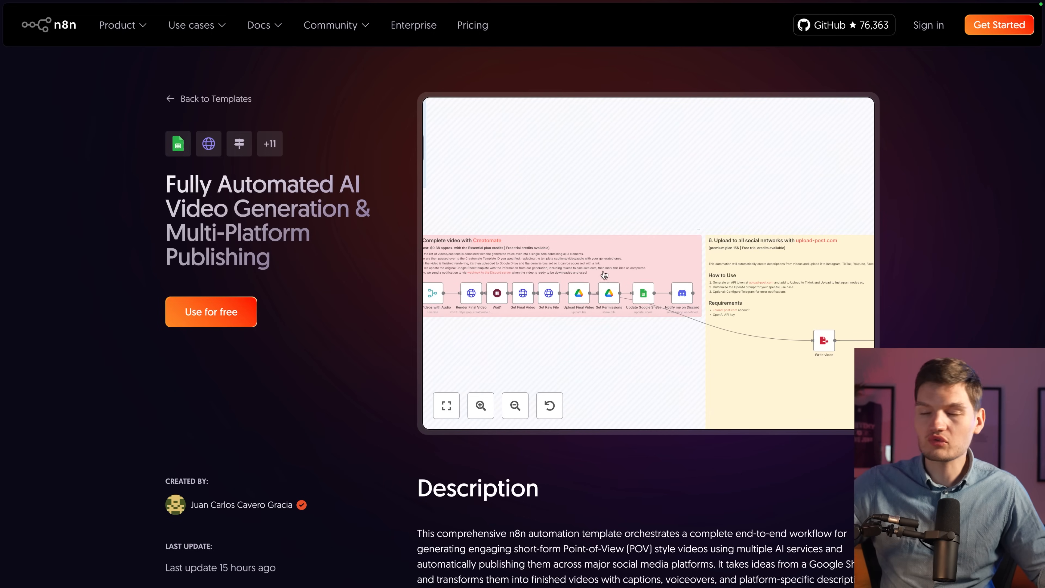
{"action": "left_click", "coordinate": [223, 308]}
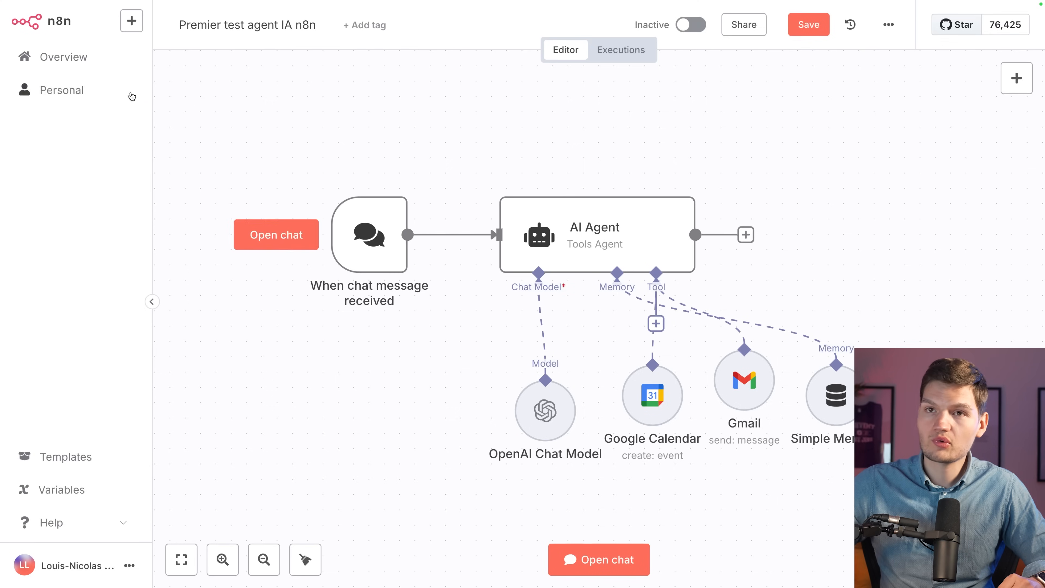
Save the agent workflow, create a new empty workflow, and paste the copied template into it.
{"action": "left_click", "coordinate": [62, 55]}
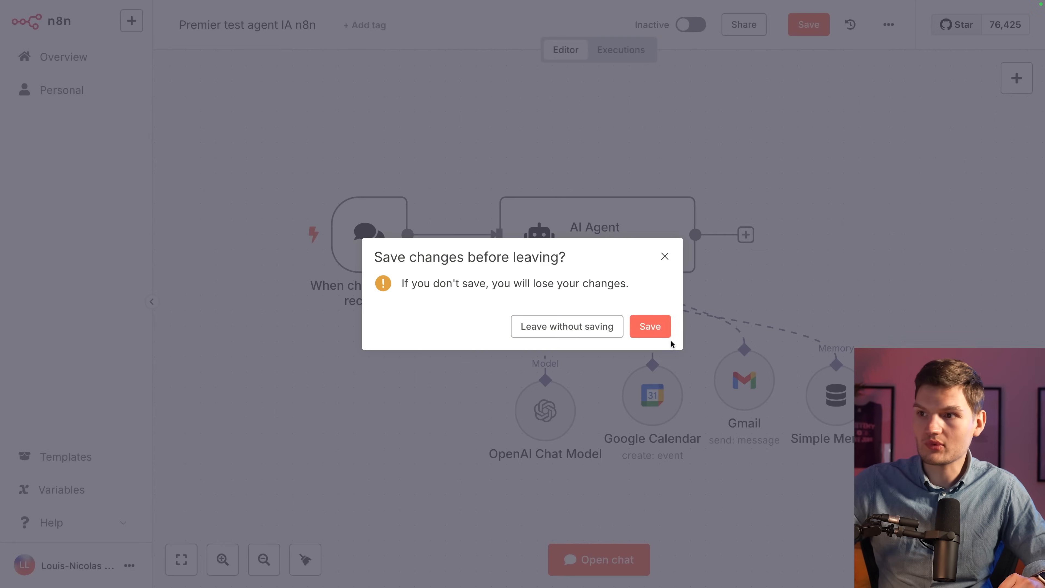
{"action": "left_click", "coordinate": [667, 335]}
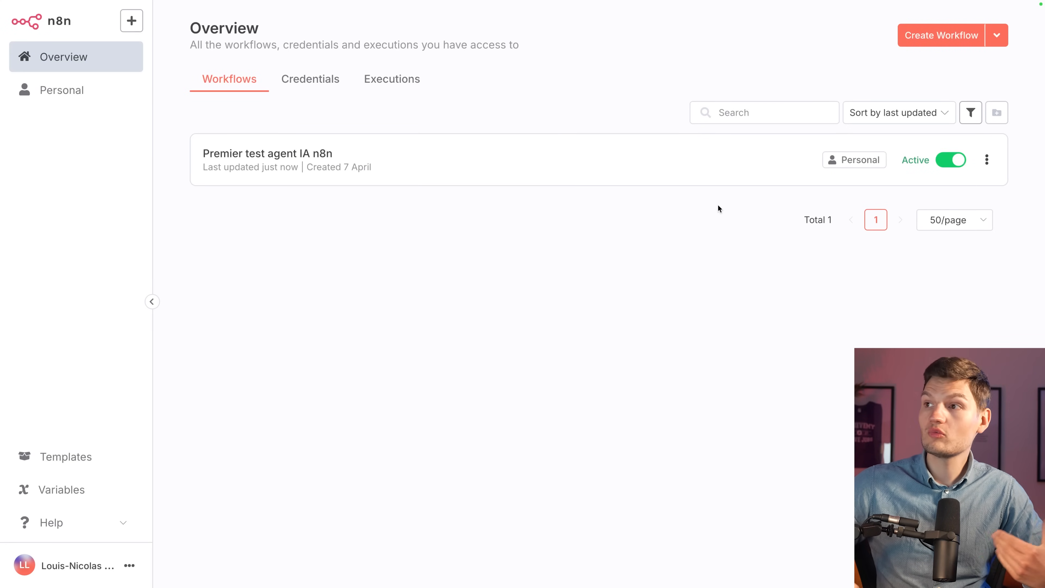
{"action": "left_click", "coordinate": [918, 36]}
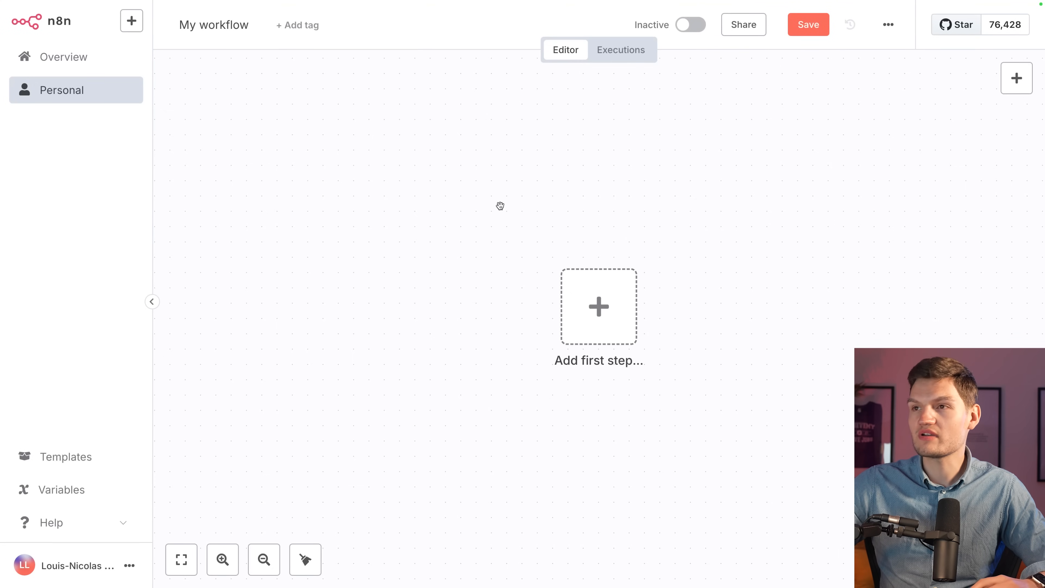
{"action": "key", "text": "ctrl+v"}
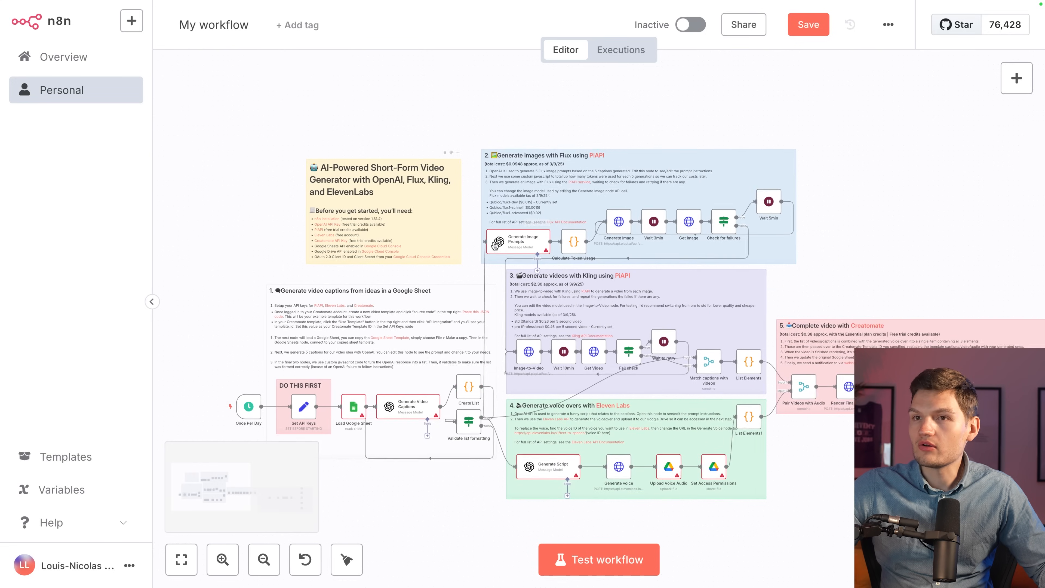
Survey the pasted video-generator template and inspect the Load Google Sheet node's settings, which lack a Google Sheets credential.
{"action": "scroll", "coordinate": [490, 247], "scroll_direction": "right", "scroll_amount": 15}
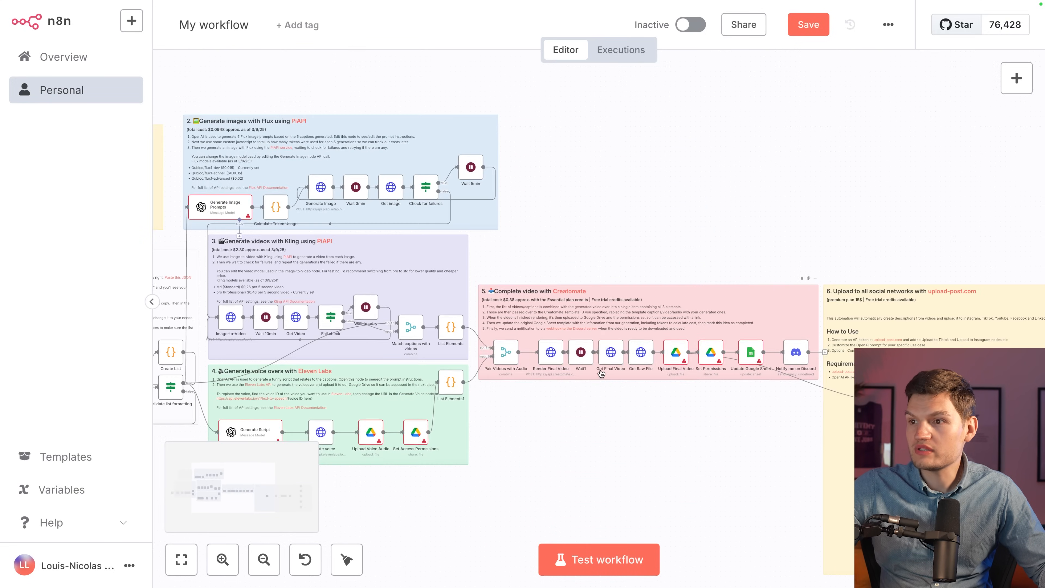
{"action": "scroll", "coordinate": [602, 370], "scroll_direction": "right", "scroll_amount": 4}
{"action": "scroll", "coordinate": [497, 365], "scroll_direction": "left", "scroll_amount": 12}
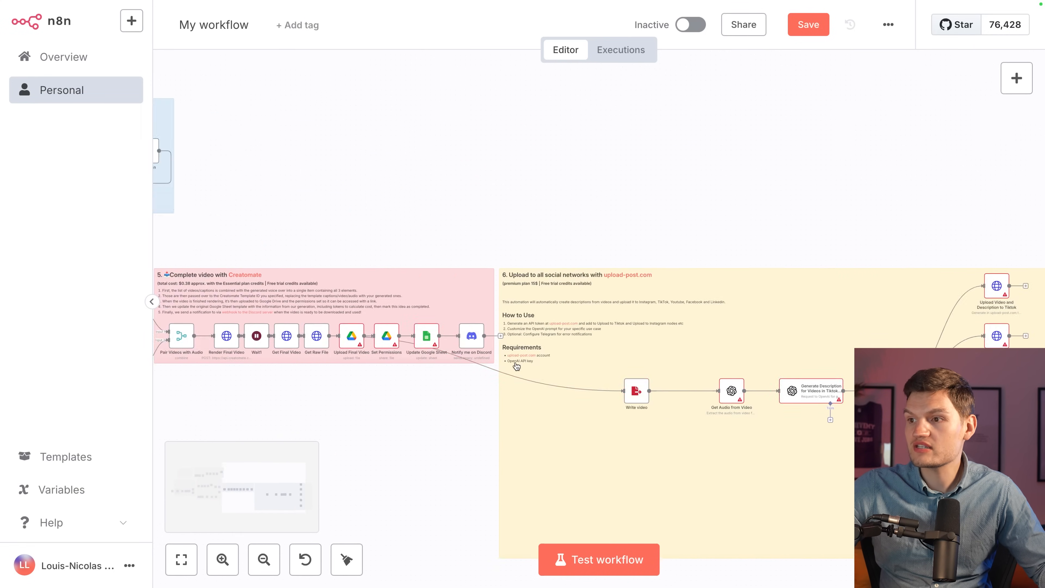
{"action": "scroll", "coordinate": [498, 365], "scroll_direction": "left", "scroll_amount": 6}
{"action": "scroll", "coordinate": [412, 368], "scroll_direction": "up", "scroll_amount": 5, "text": "ctrl"}
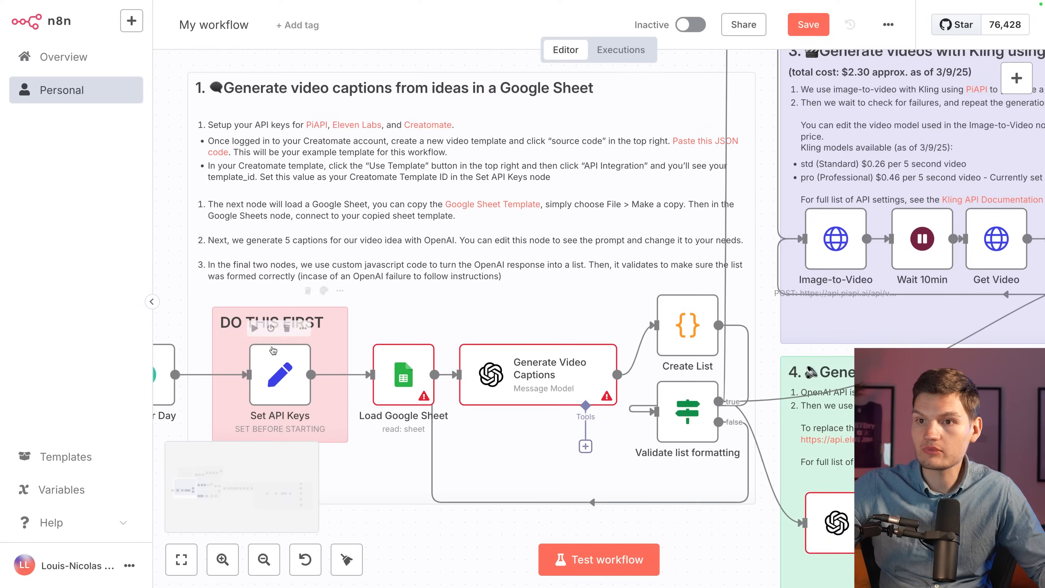
{"action": "mouse_move", "coordinate": [301, 367]}
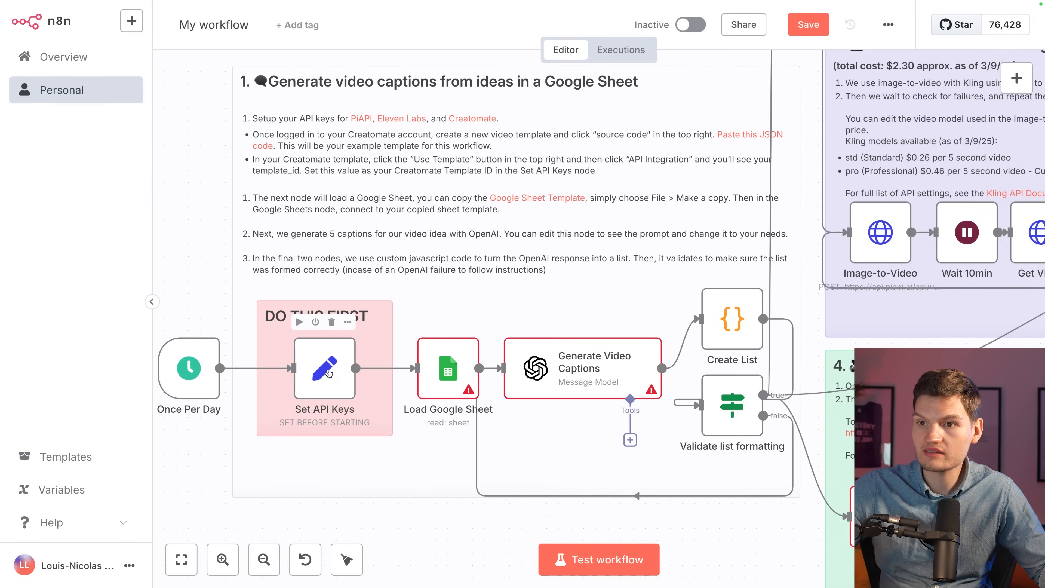
{"action": "double_click", "coordinate": [445, 378]}
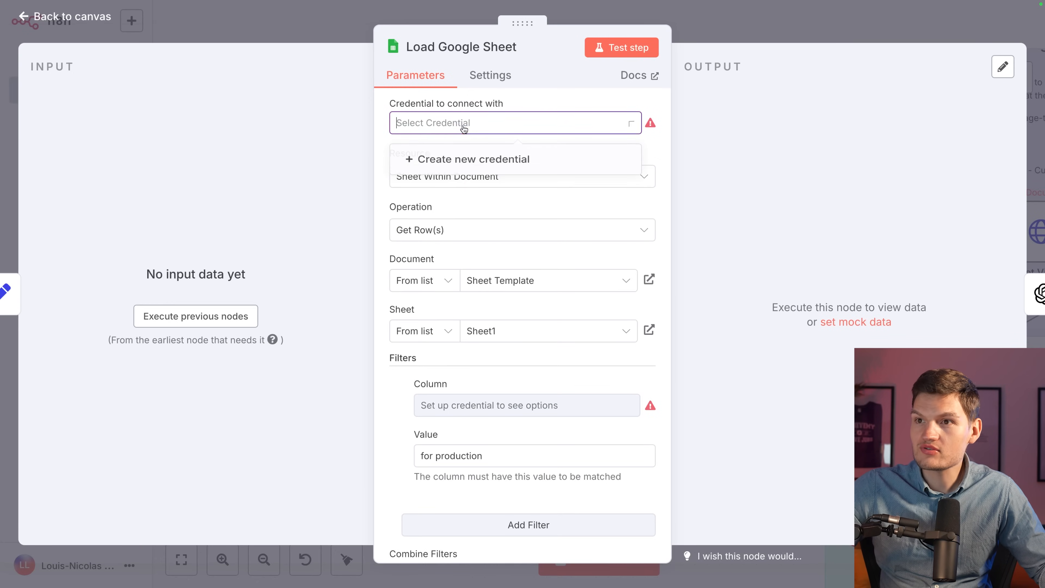
{"action": "key", "text": "Escape"}
{"action": "key", "text": "Escape"}
{"action": "scroll", "coordinate": [504, 241], "scroll_direction": "down", "scroll_amount": 4}
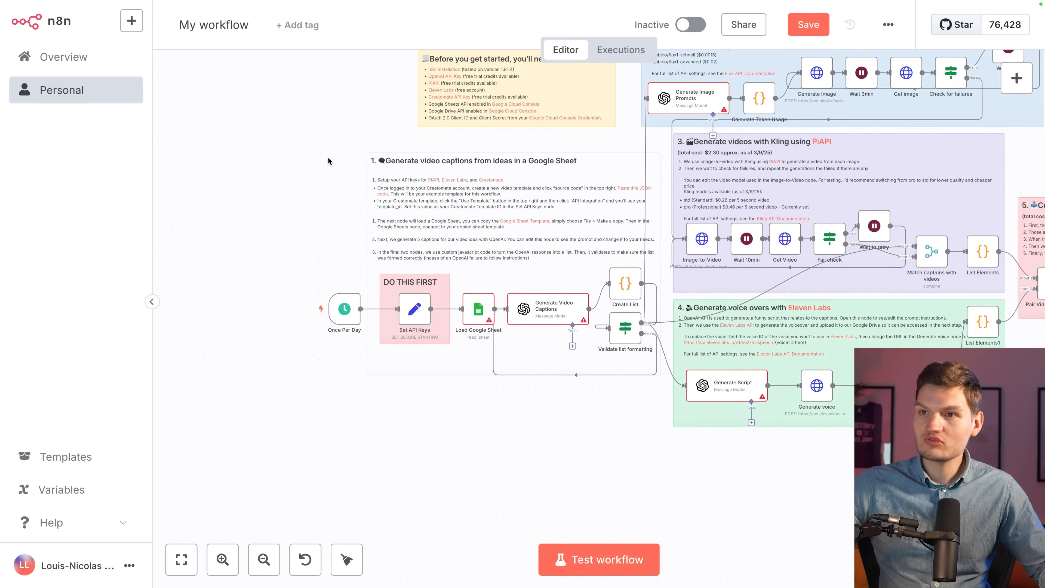
{"action": "scroll", "coordinate": [328, 161], "scroll_direction": "up", "scroll_amount": 3}
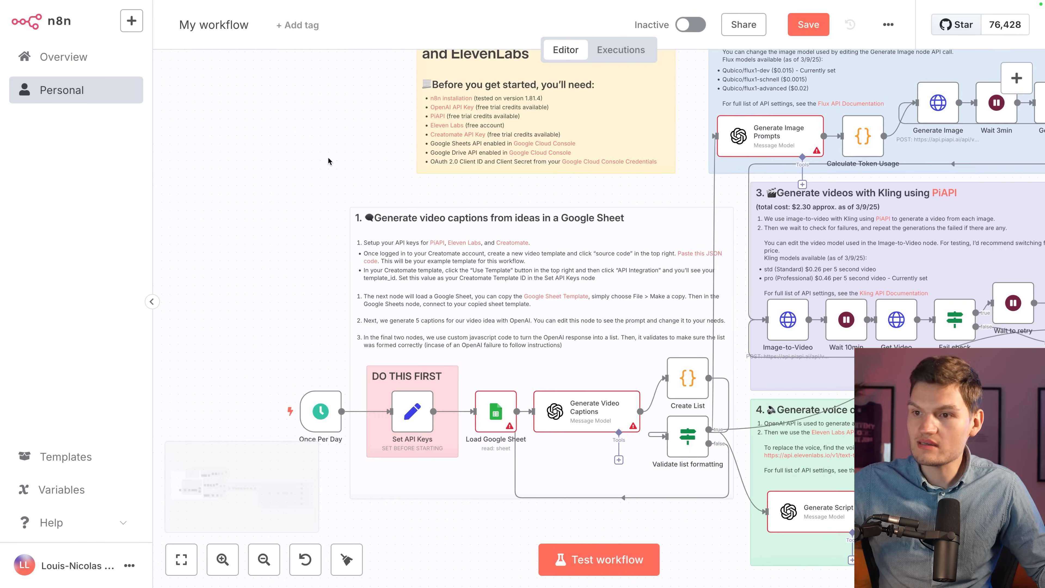
{"action": "scroll", "coordinate": [327, 160], "scroll_direction": "down", "scroll_amount": 1}
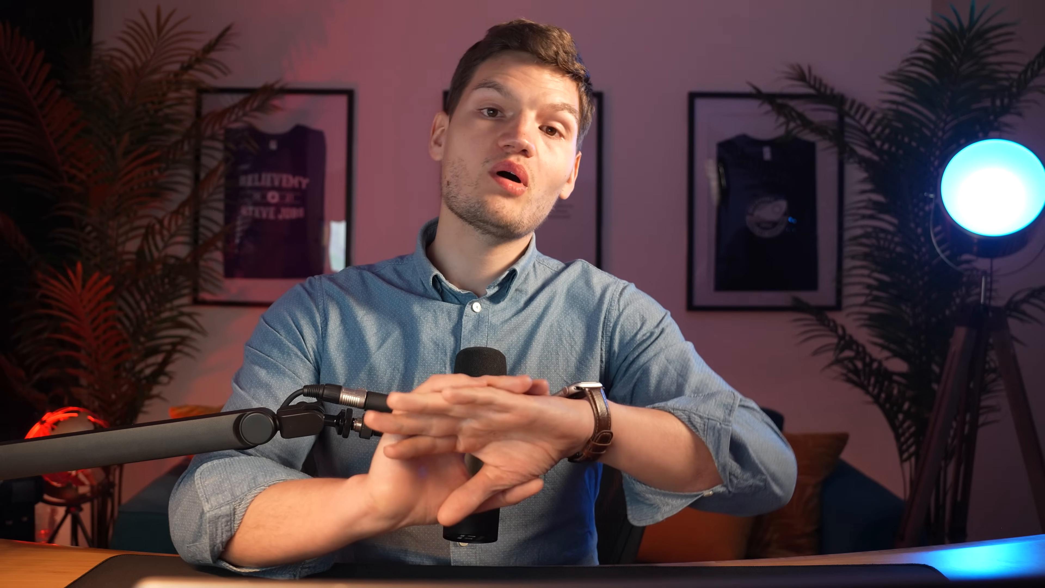